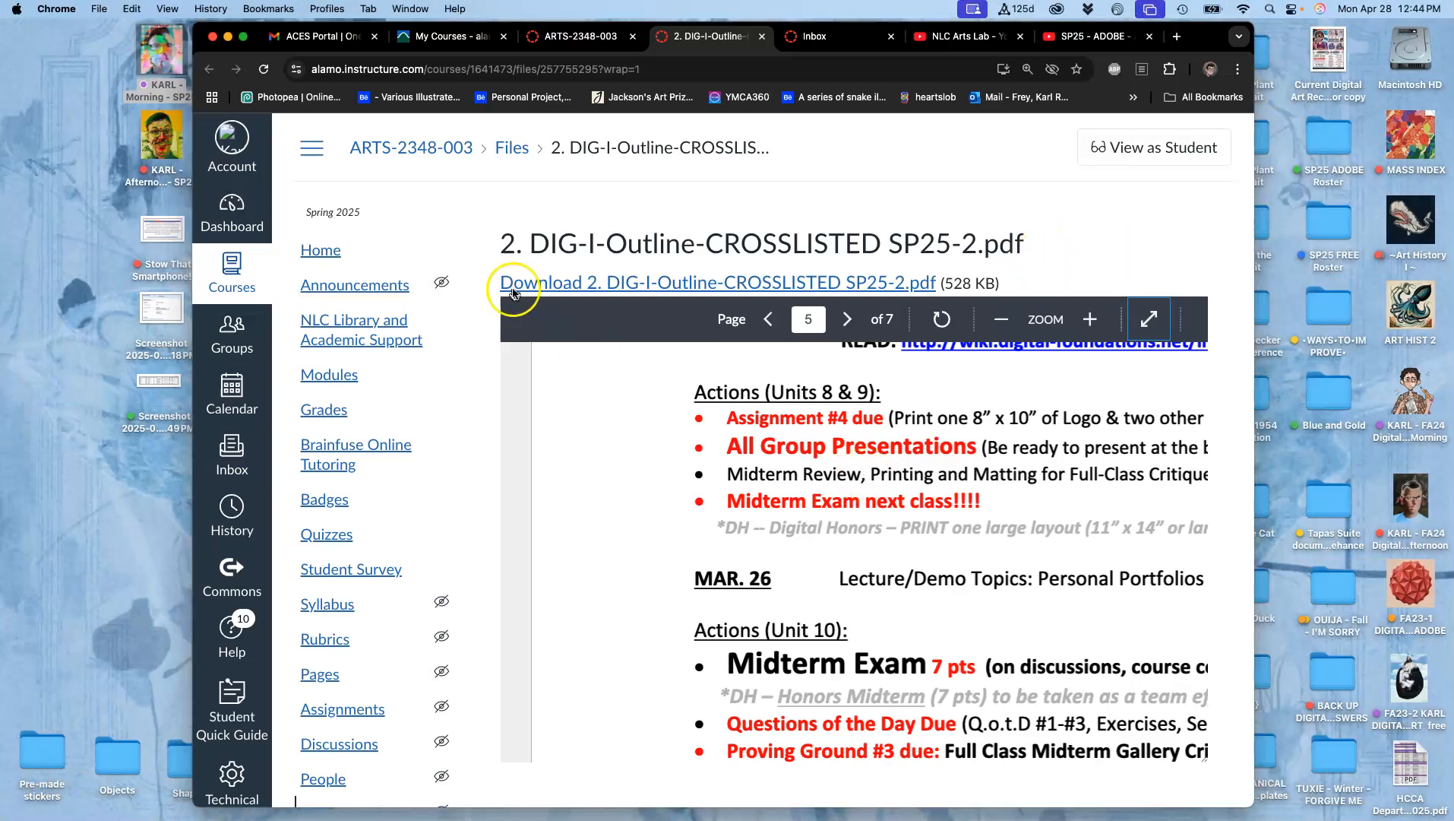
Step: Return the course site to its home page and open the SP25 - FREE - Assignment #7 playlist on the NLC Arts Lab YouTube channel
click(326, 252)
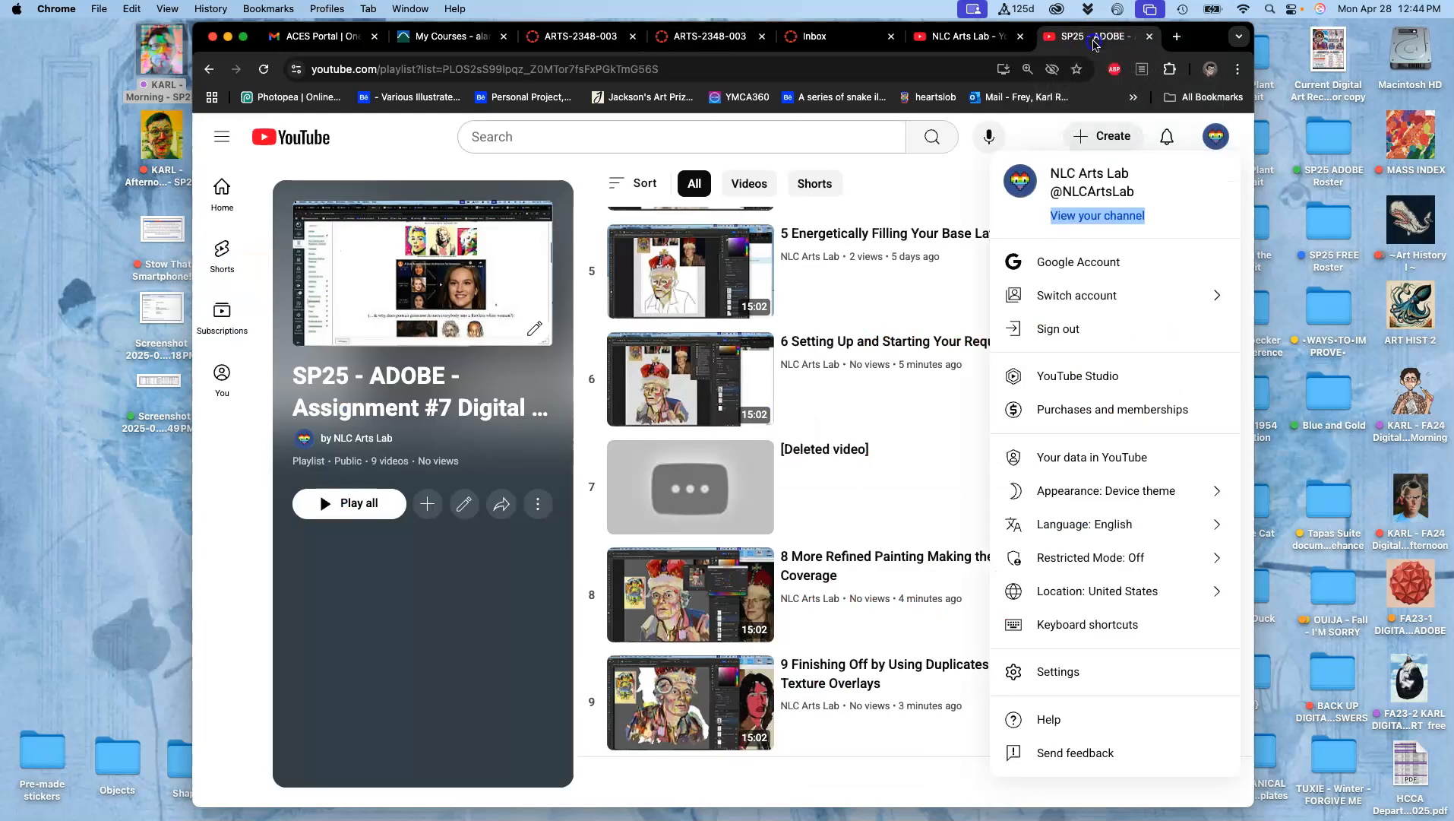
click(1096, 42)
click(962, 37)
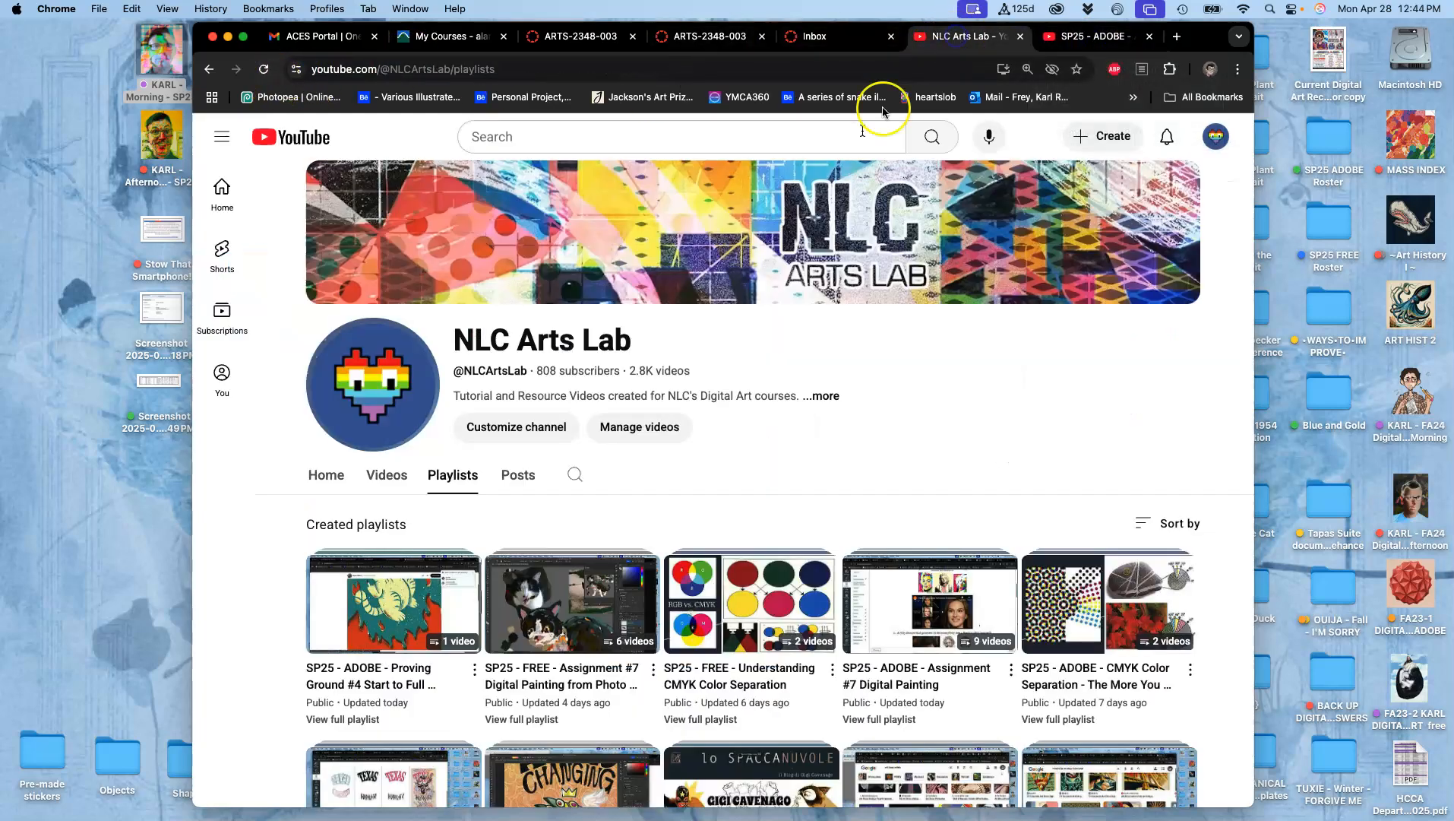
click(536, 718)
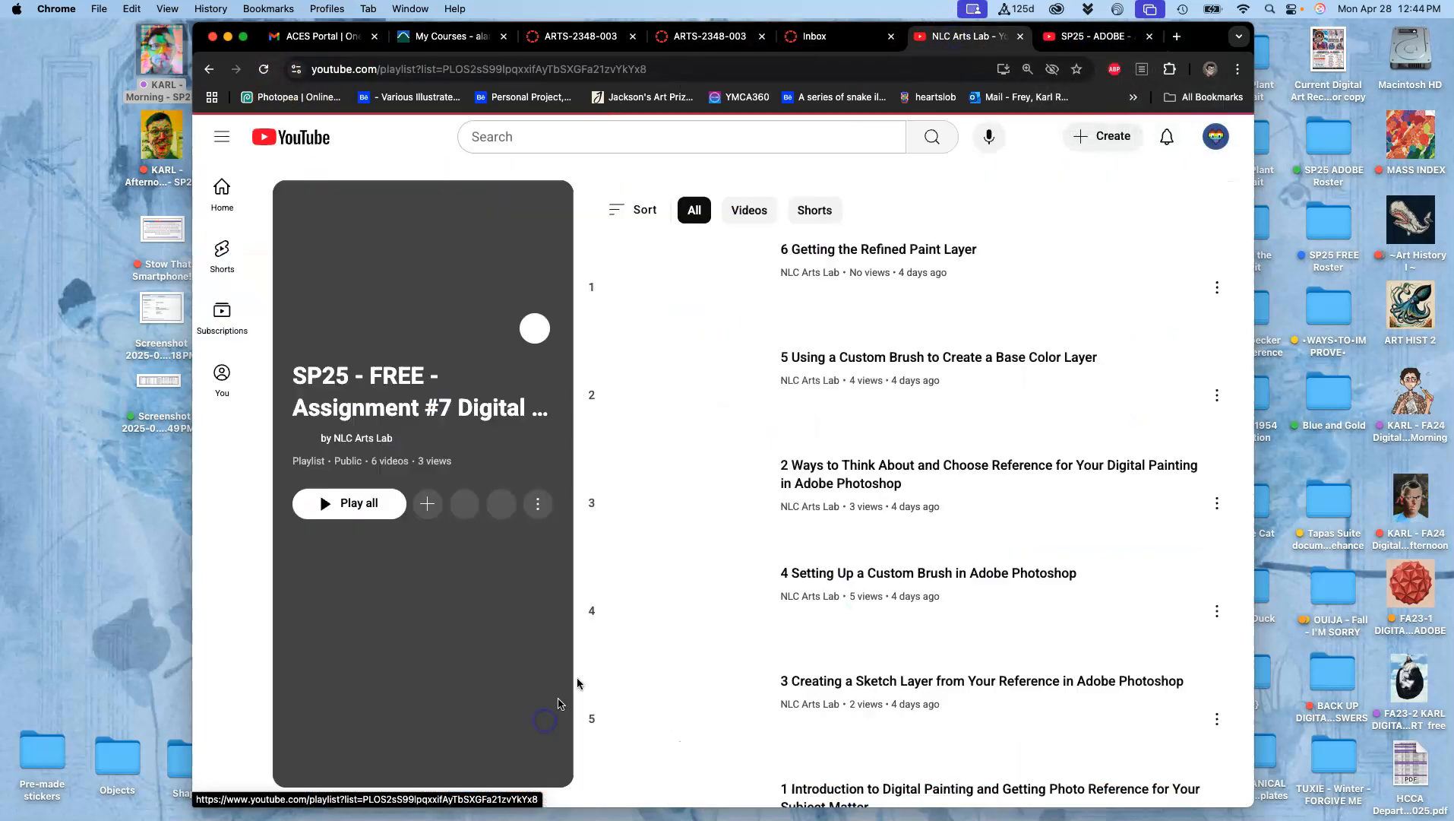
Step: Re-sort the Assignment #7 playlist so its videos run in order from lesson 1 to lesson 6
scroll(1085, 410, down, 3)
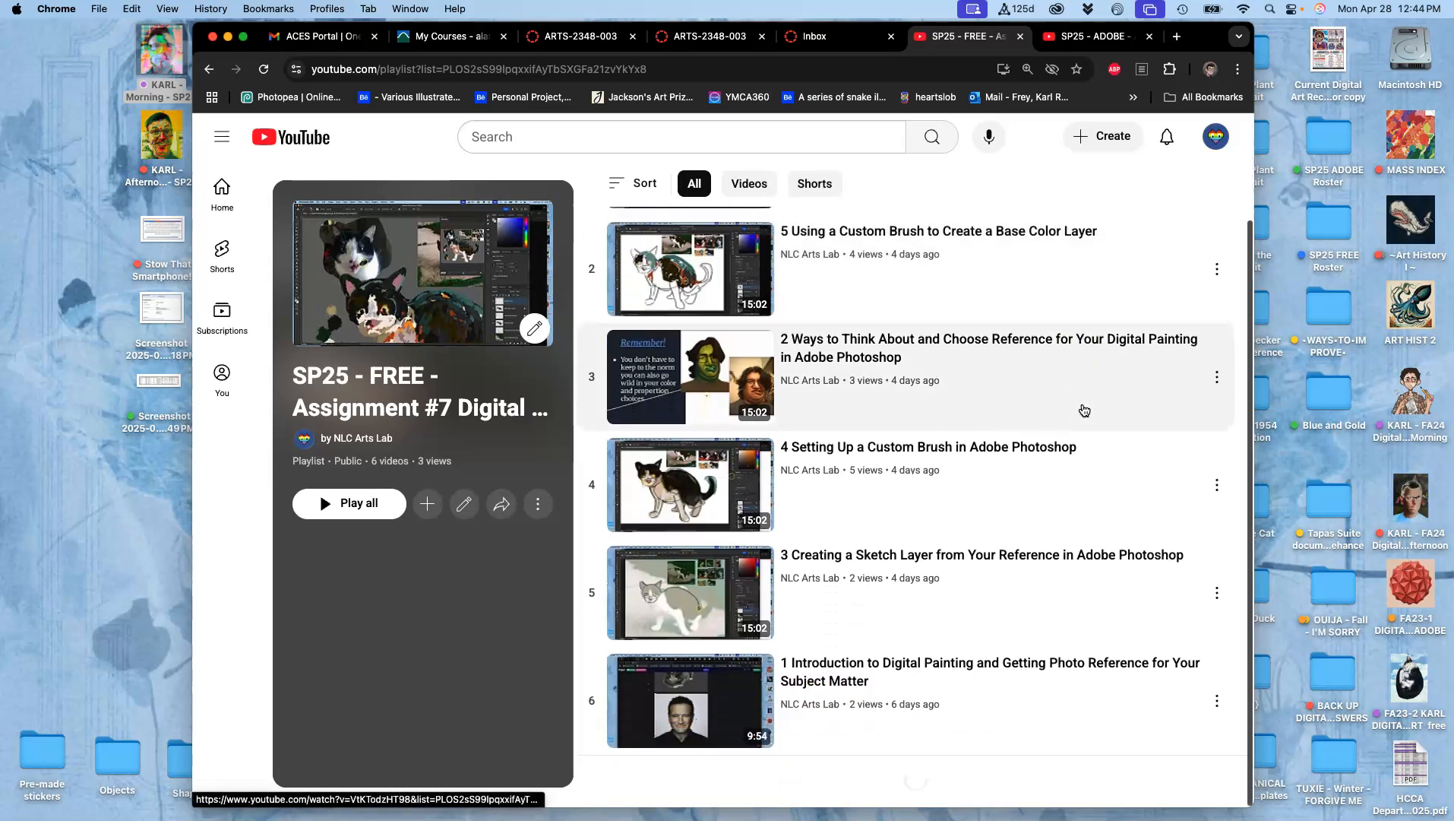
scroll(1085, 410, up, 3)
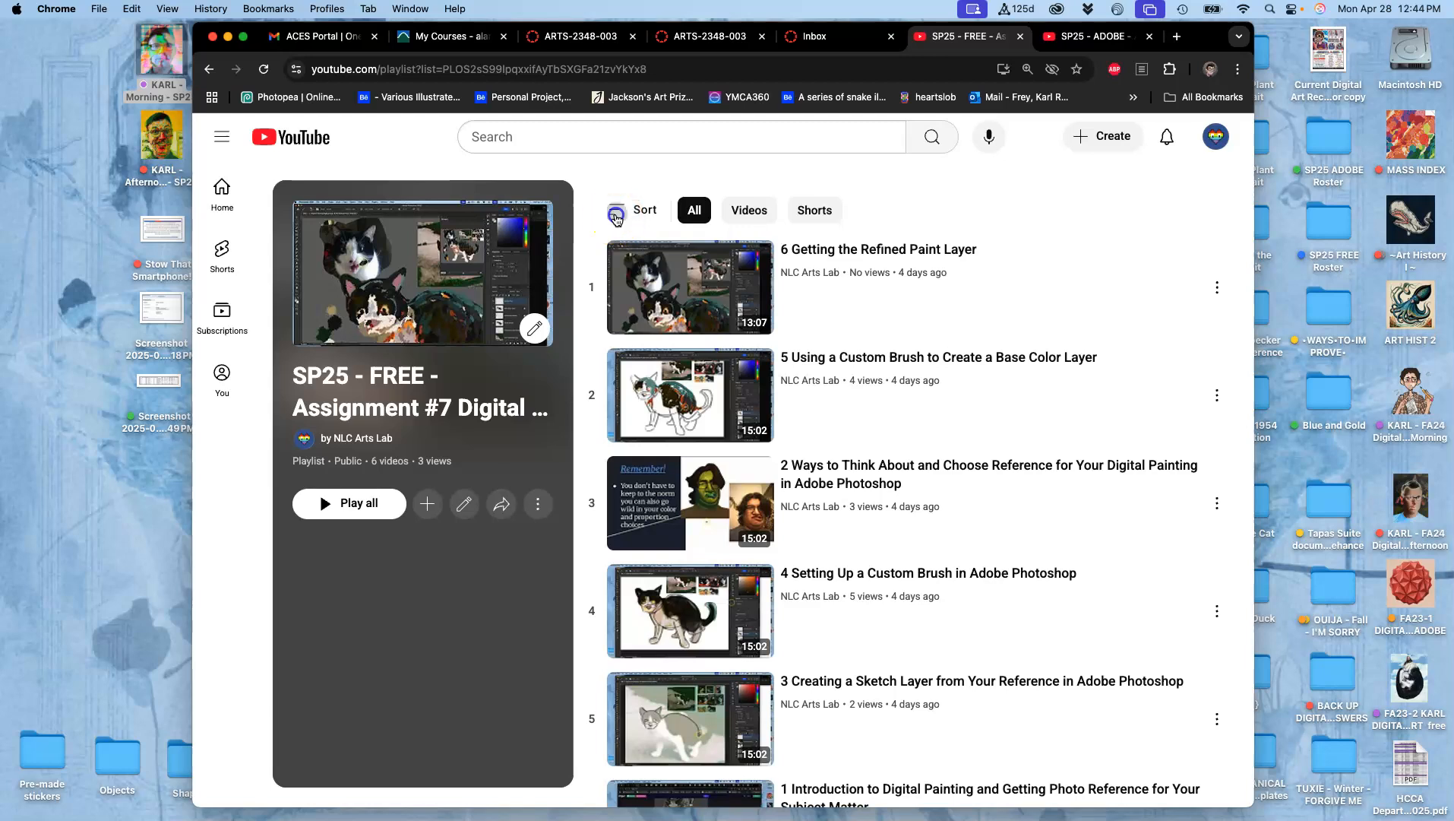
click(615, 209)
click(576, 335)
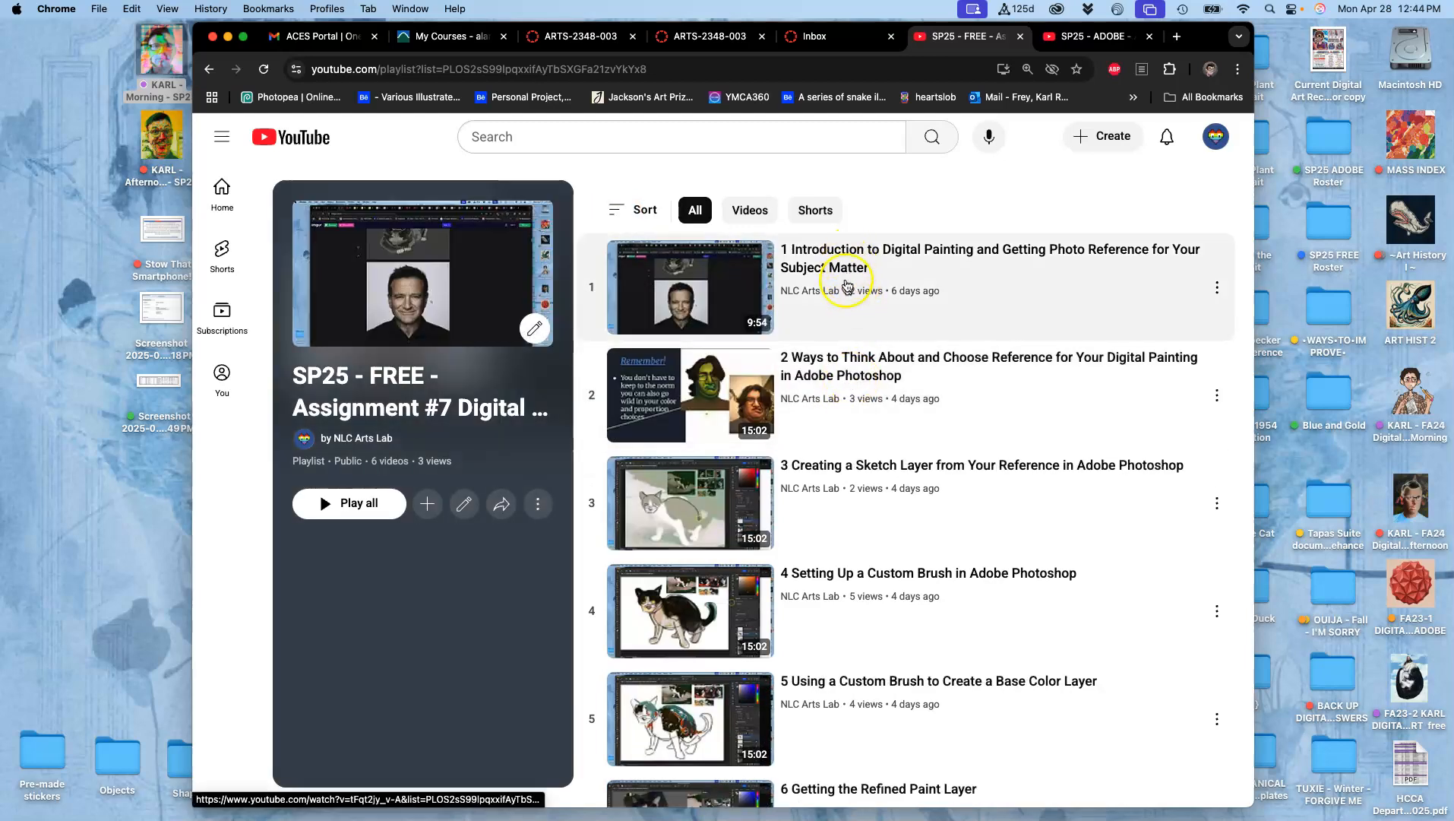
Step: Open the playlist video "6 Getting the Refined Paint Layer", pause it, and go back to the playlist
scroll(847, 429, down, 3)
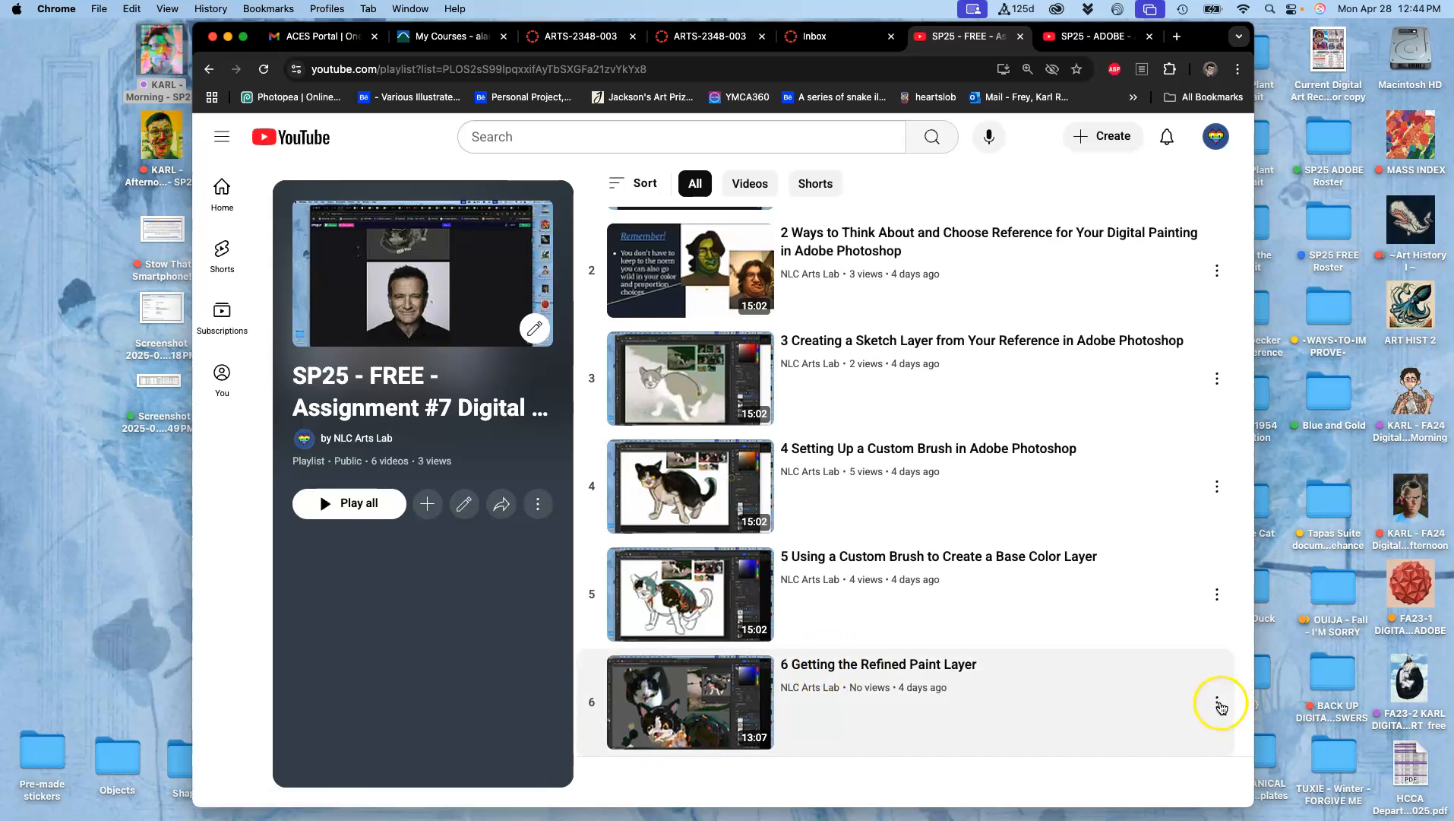
click(1217, 703)
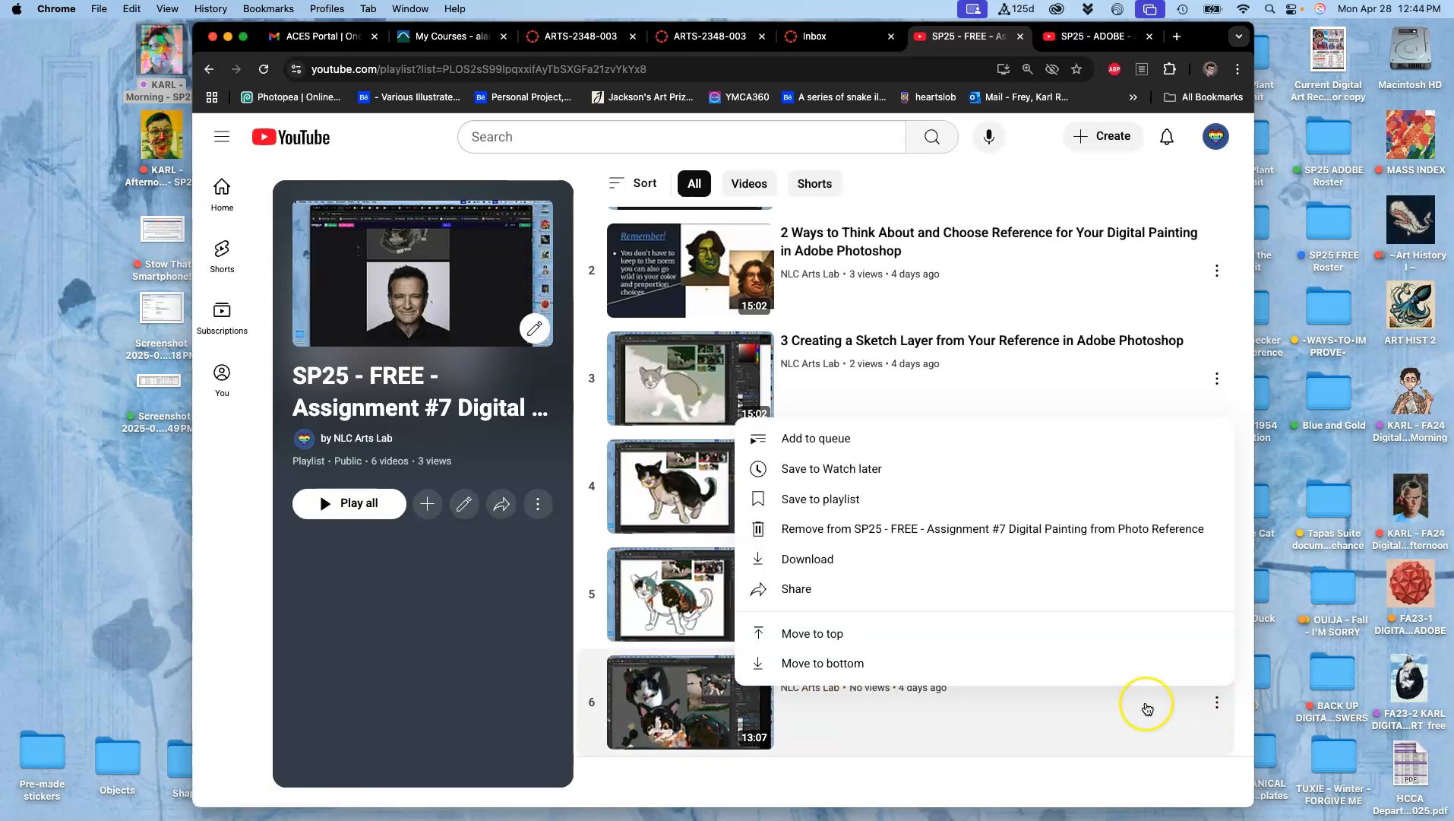
click(1148, 709)
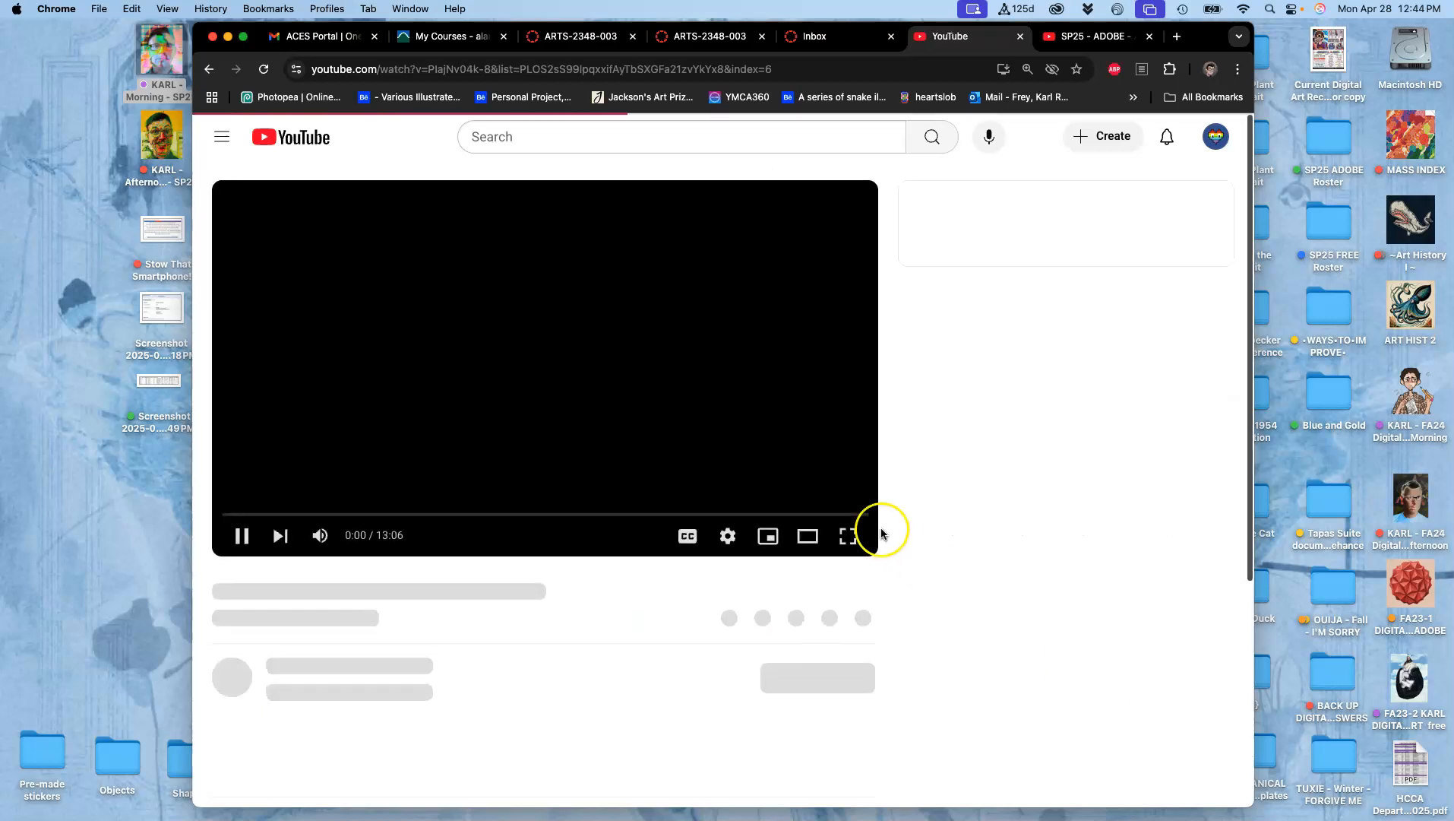
click(285, 529)
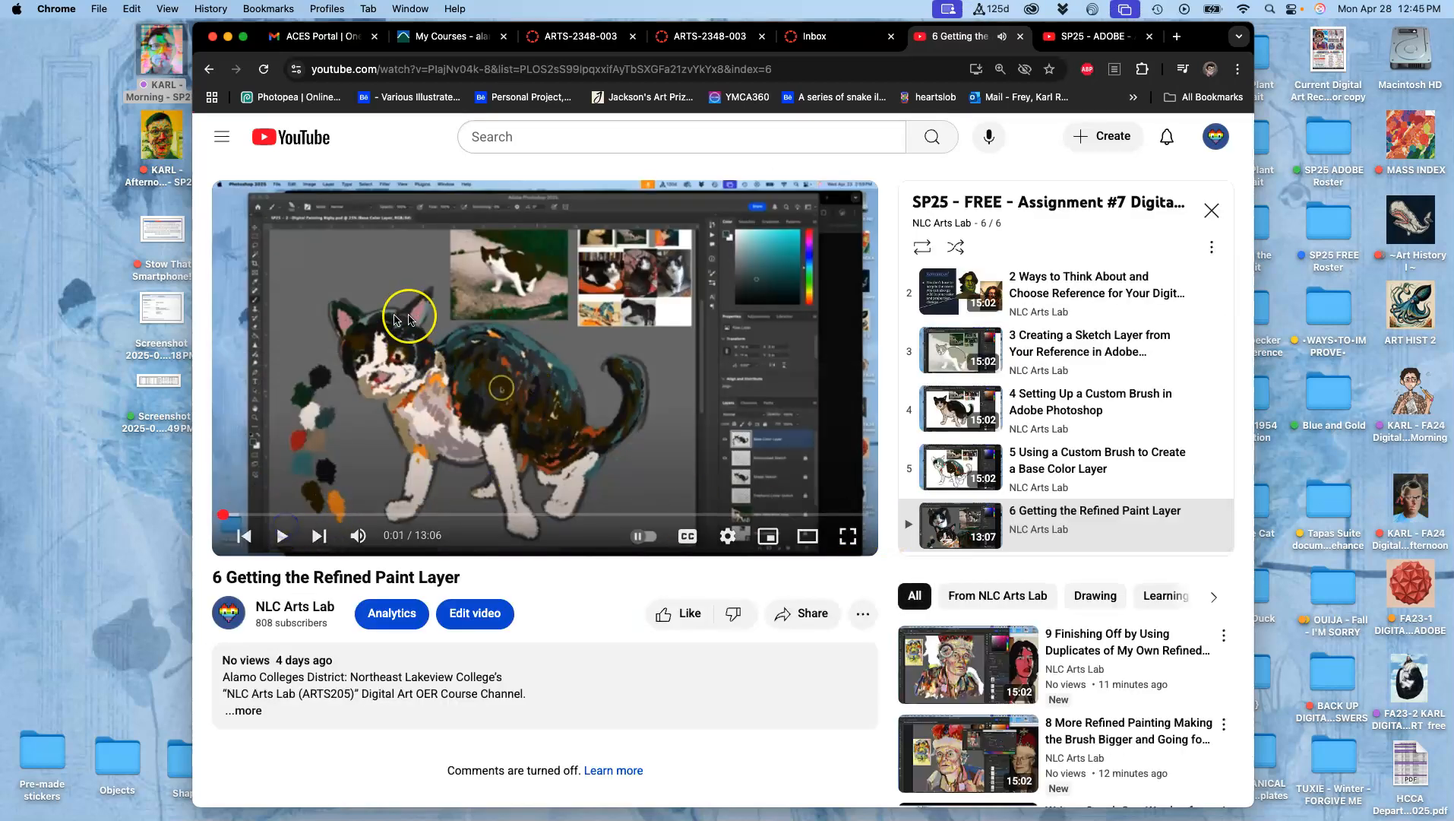
click(209, 69)
Step: Open the assignments page of the ARTS-2348-003 course and find the Assignment #7 (Digital Painting) section
click(732, 38)
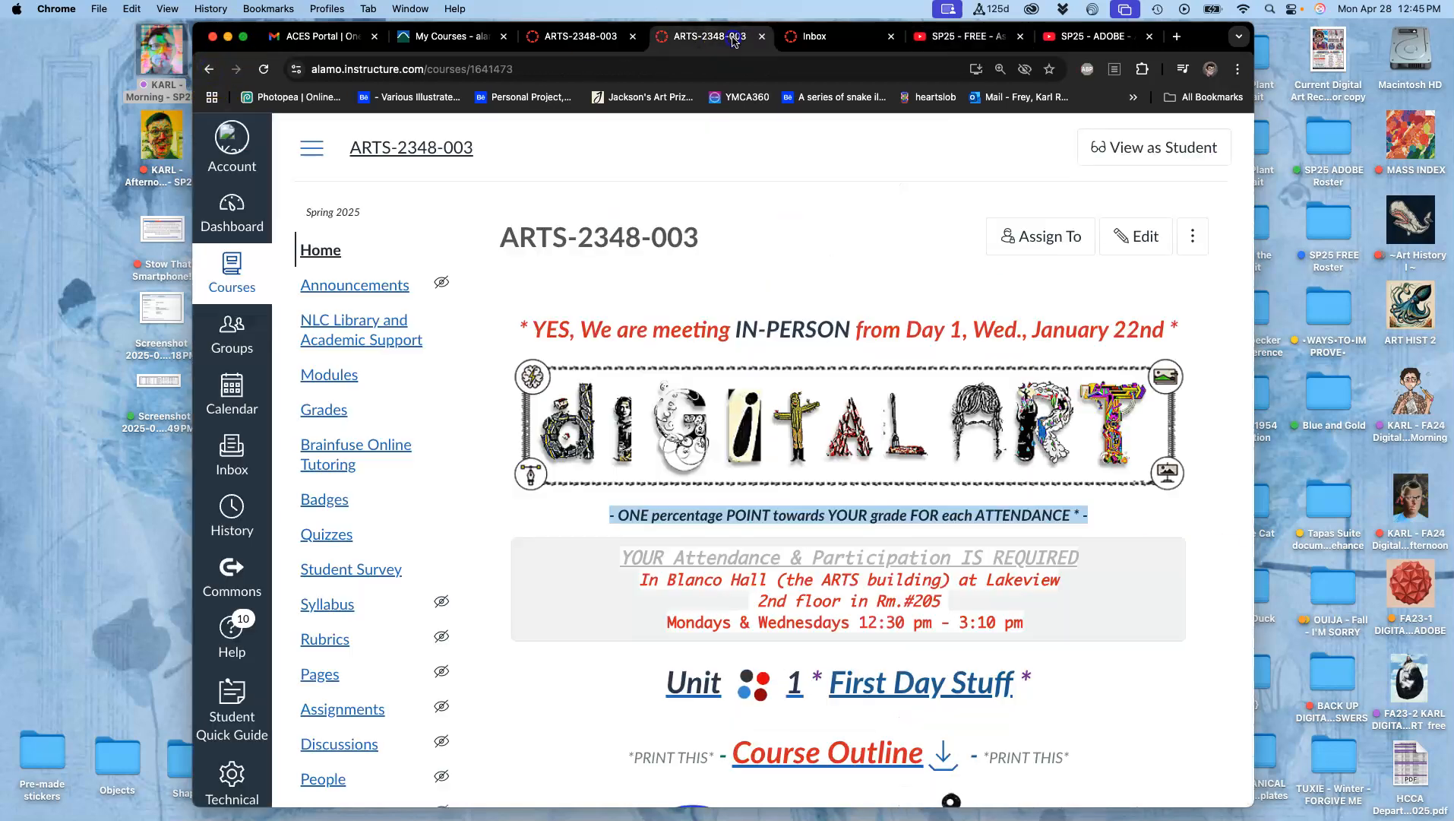
scroll(846, 410, down, 7)
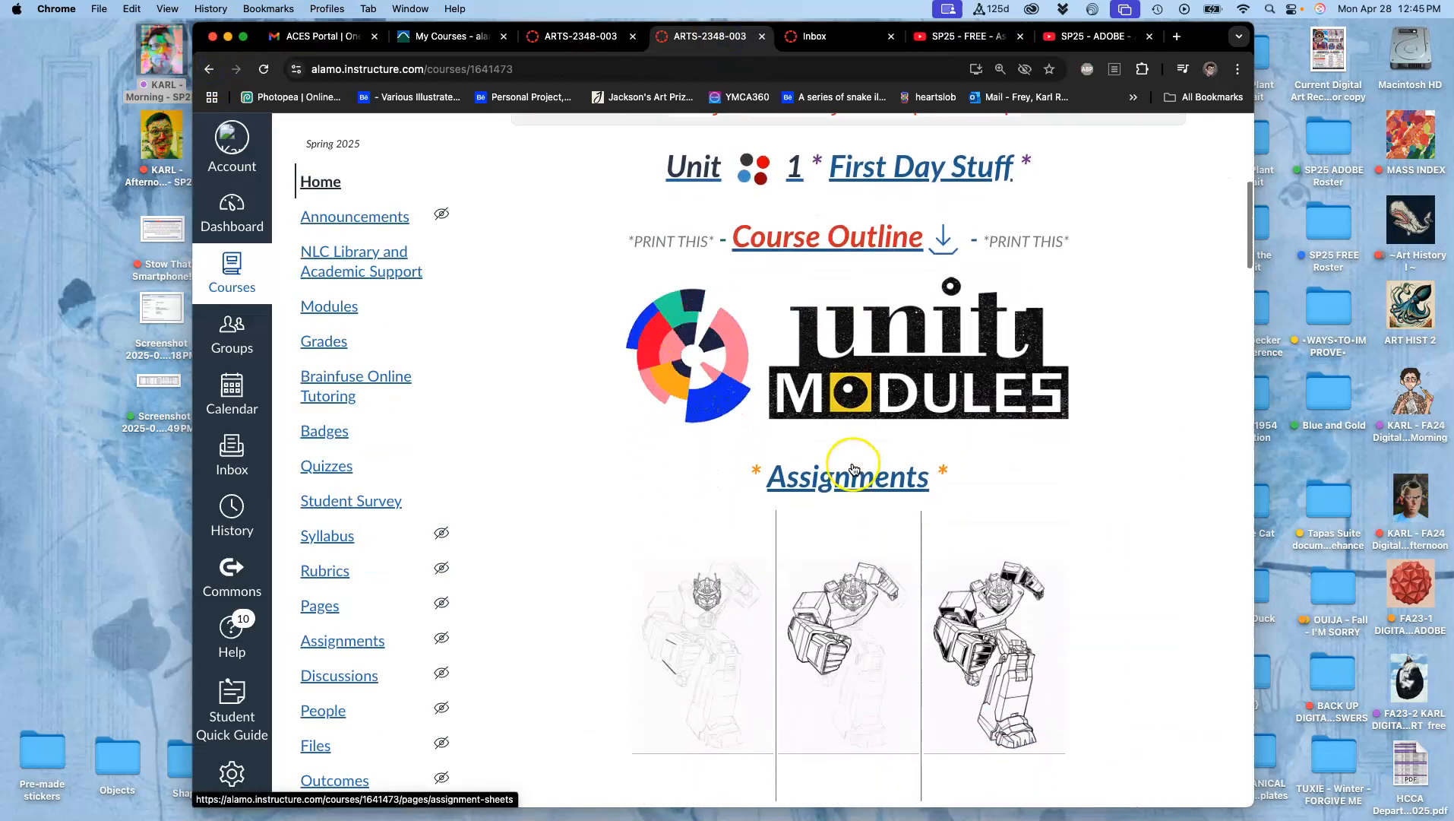
click(848, 485)
scroll(848, 485, down, 5)
scroll(847, 485, down, 20)
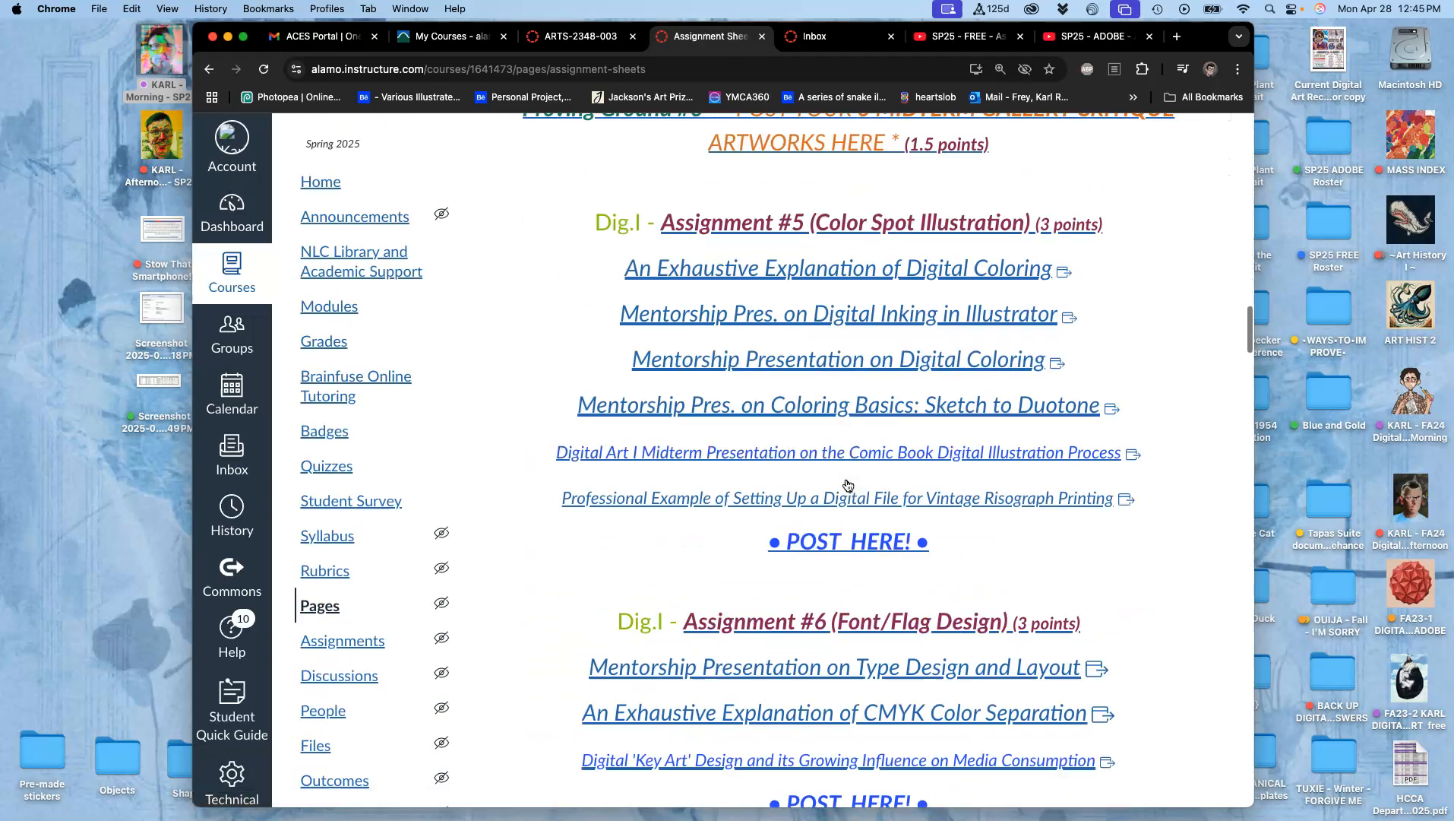
scroll(848, 485, down, 10)
Step: Open the POST HERE discussion for Assignment #7 in a new browser tab and switch to it
click(821, 452)
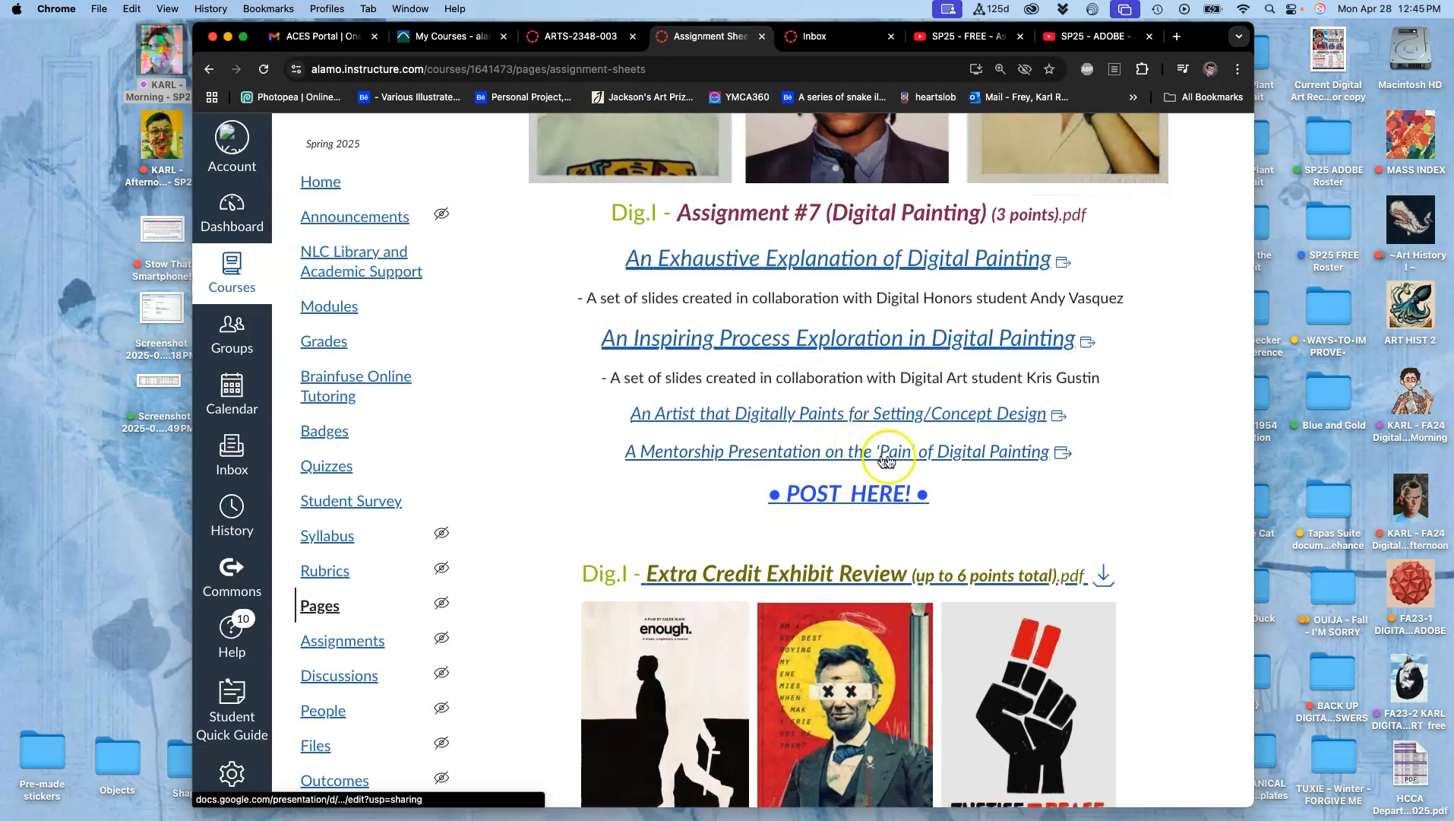
right_click(852, 495)
click(874, 502)
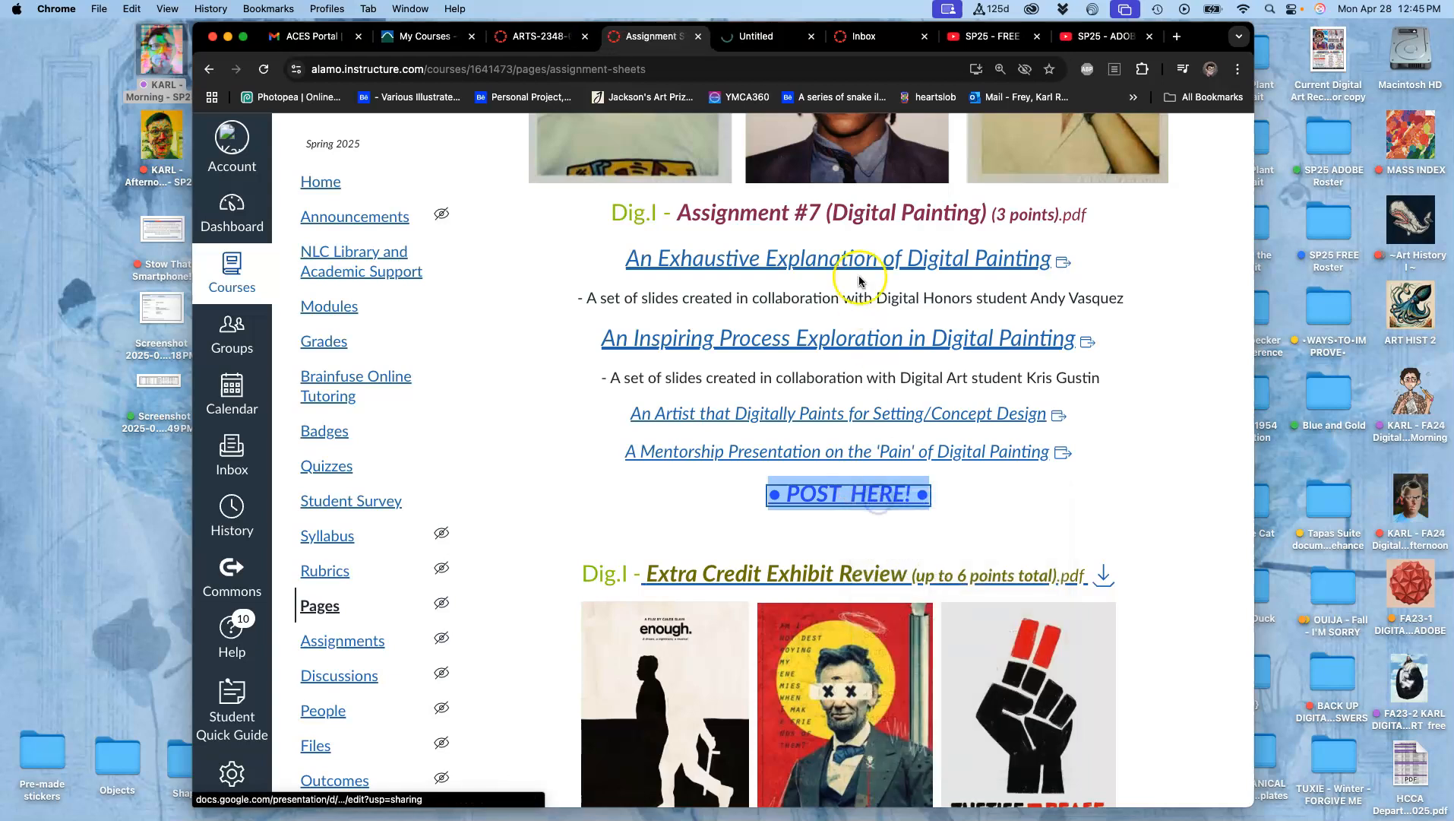
click(772, 36)
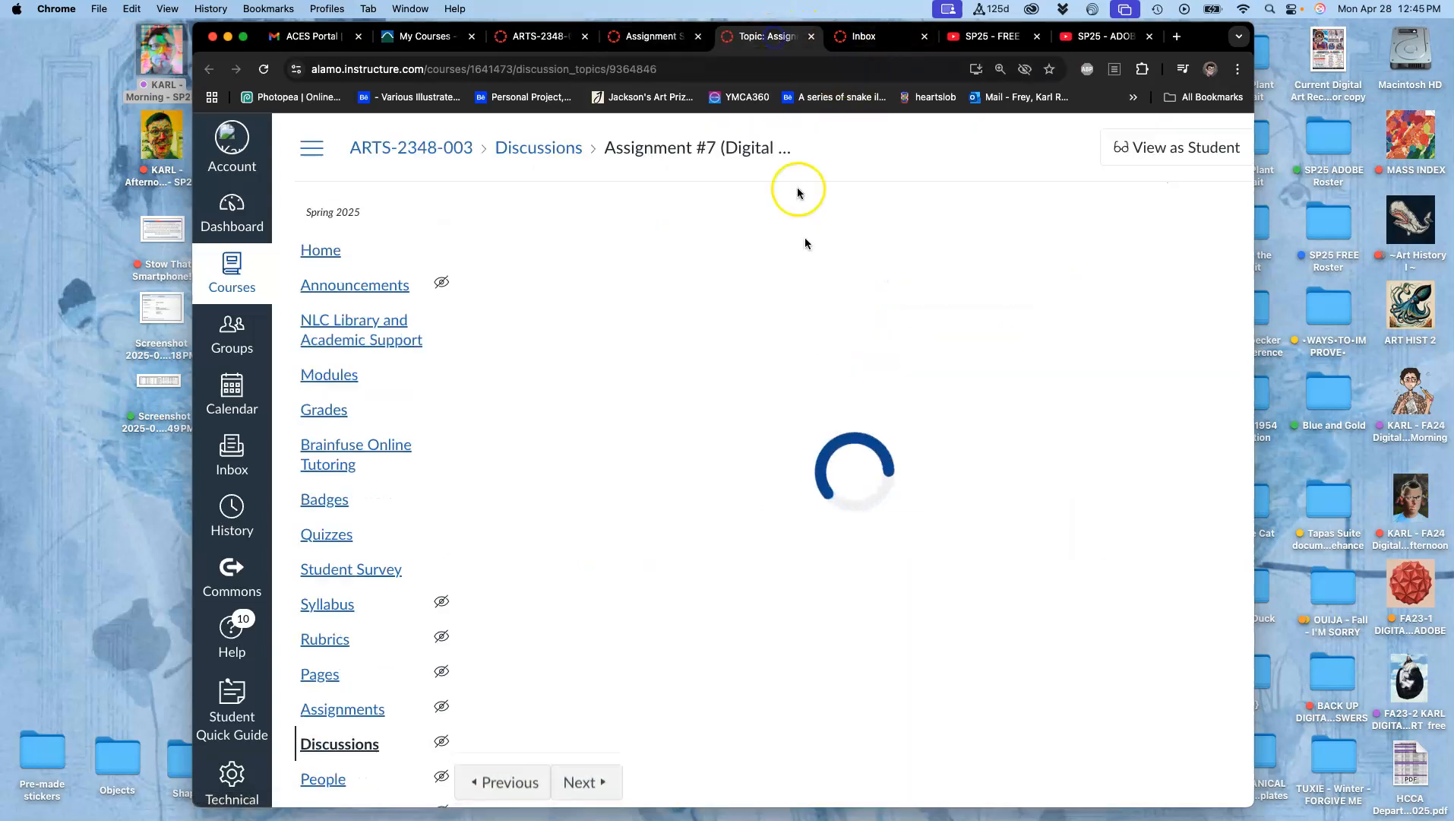
Step: Examine the last reply in the Assignment #7 discussion: its photo references, inspiration artworks and the base painting from the first class
scroll(795, 351, down, 15)
scroll(796, 357, down, 20)
scroll(795, 357, down, 20)
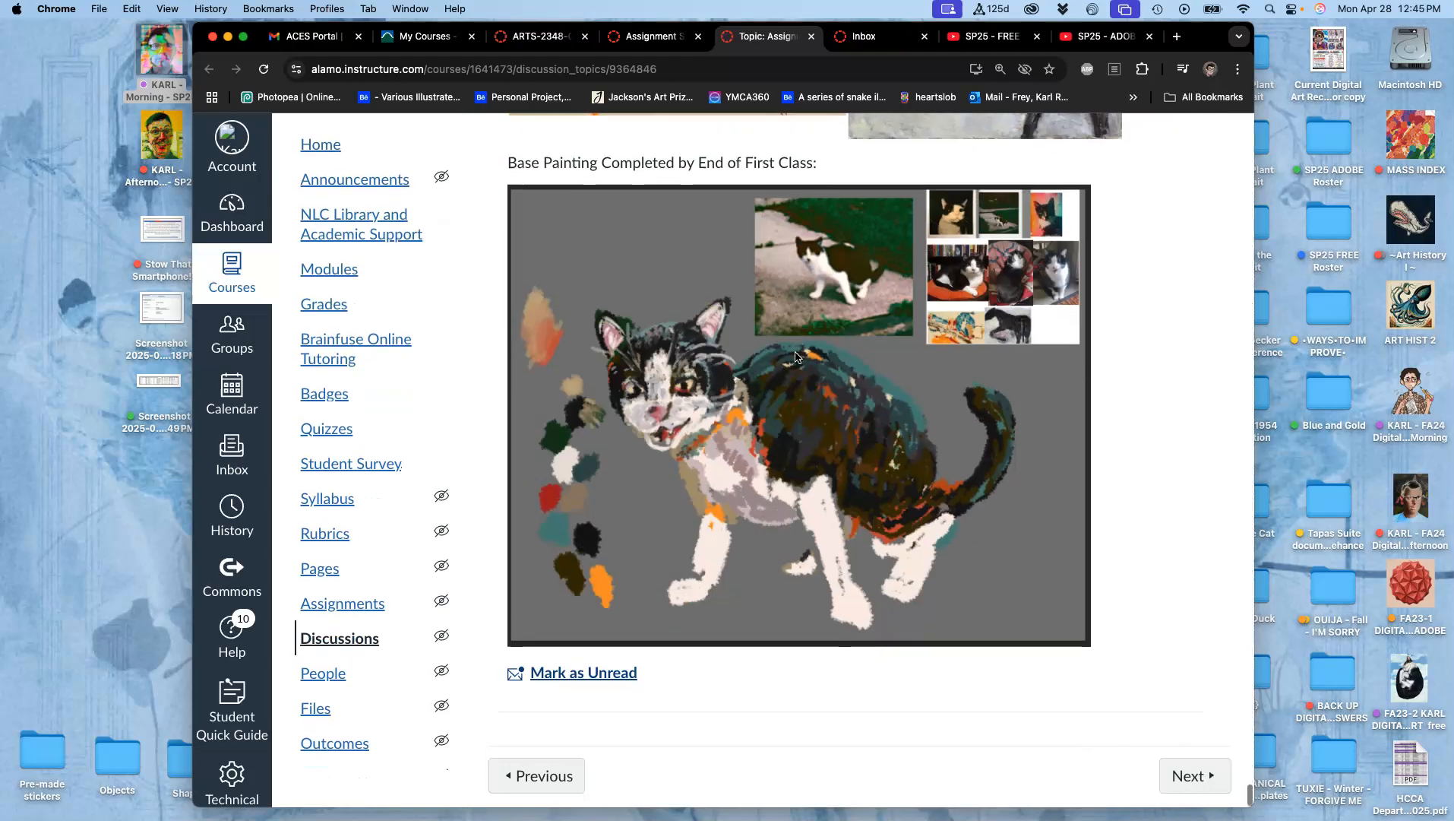
scroll(796, 358, up, 15)
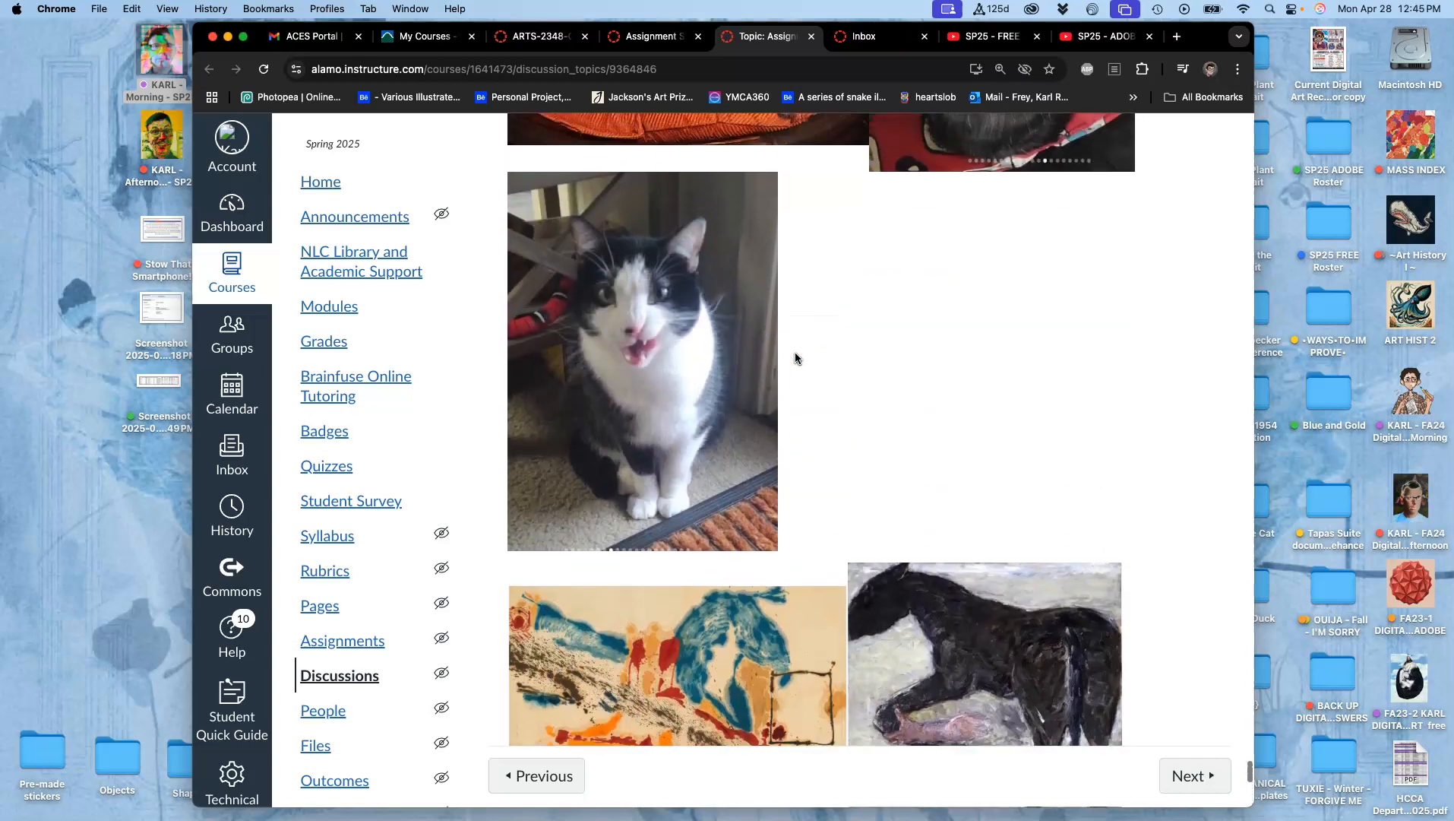
scroll(782, 342, up, 8)
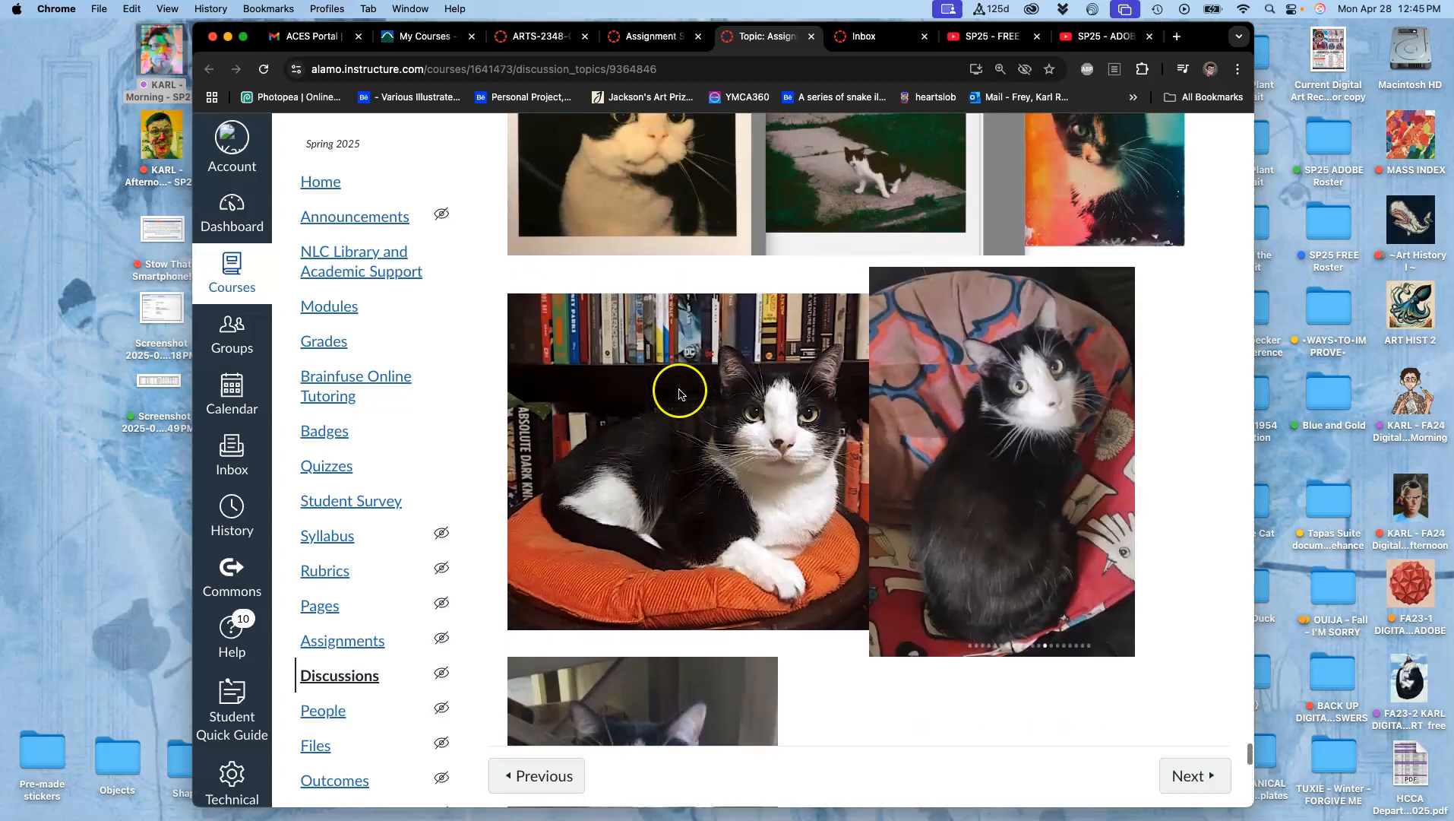
scroll(756, 480, up, 2)
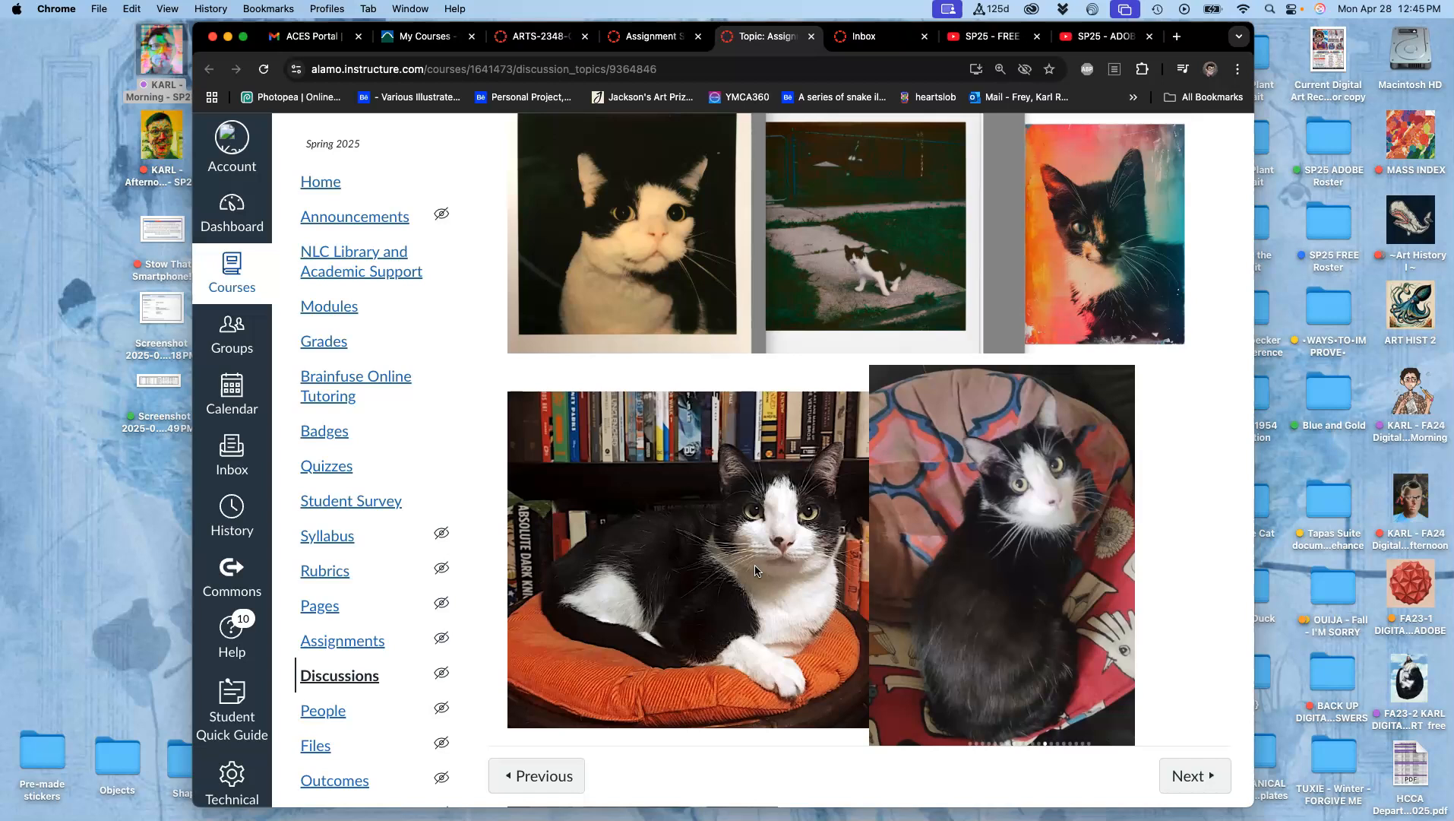
scroll(757, 570, up, 1)
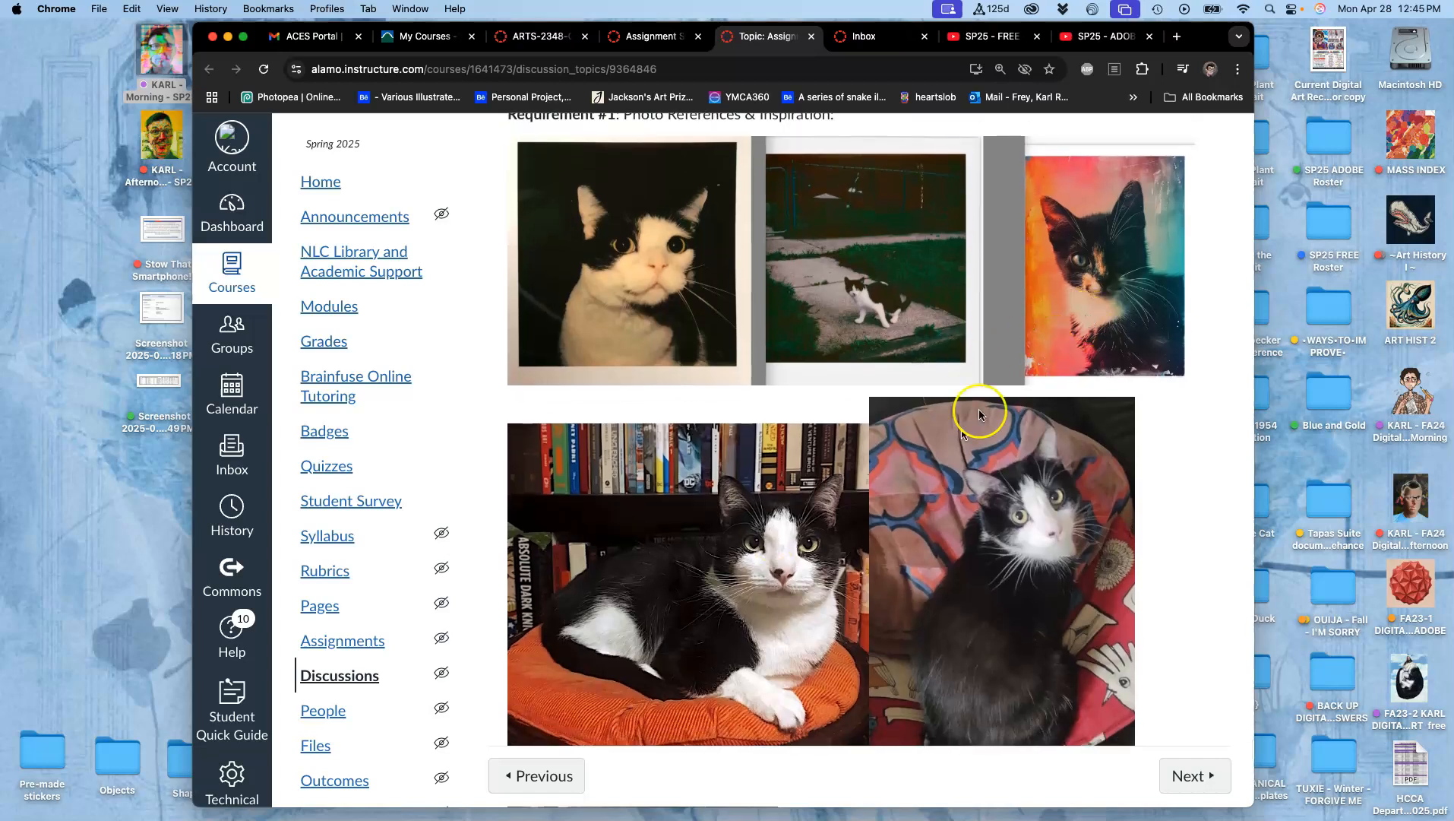
scroll(979, 414, down, 10)
click(685, 447)
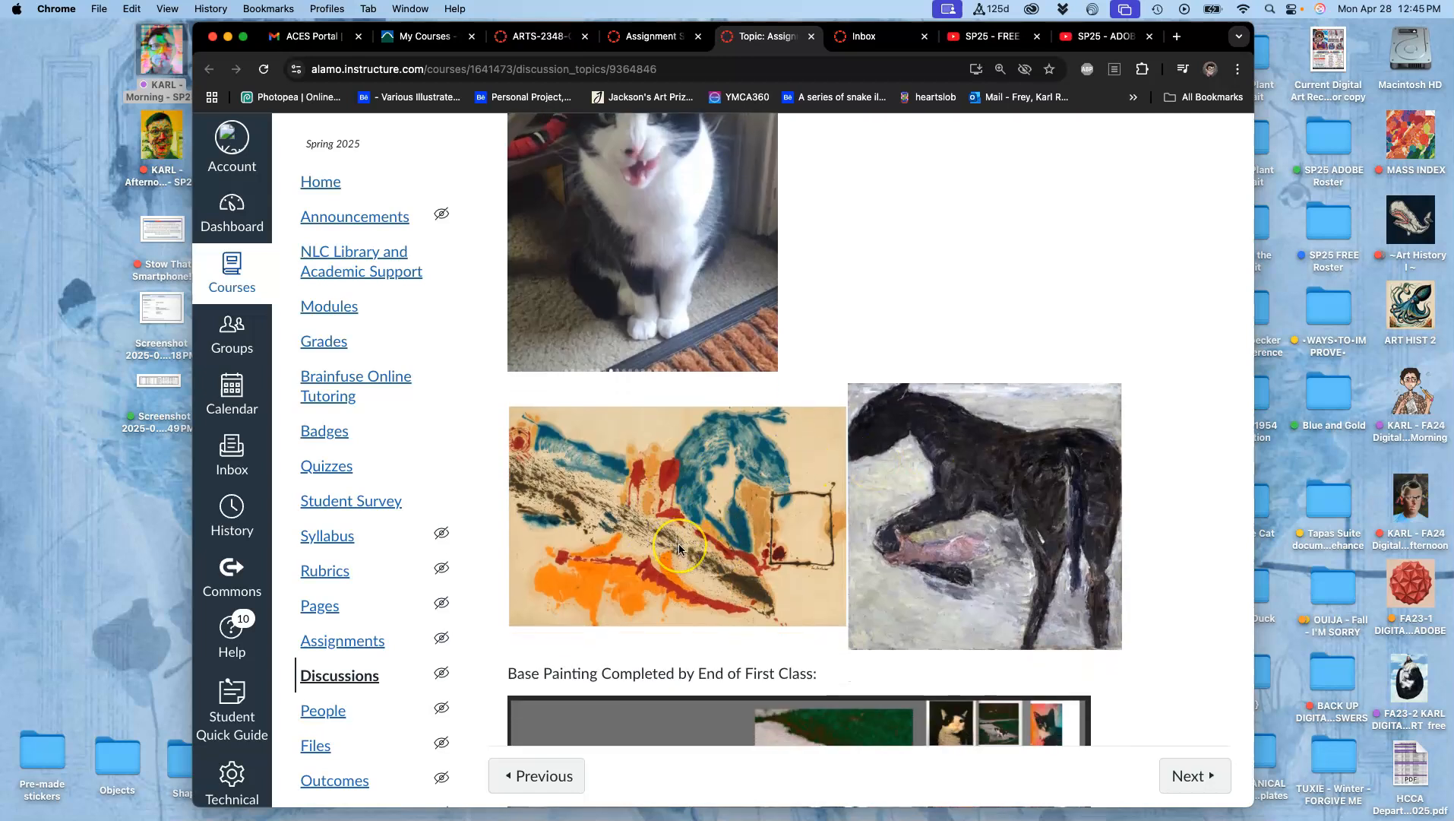
scroll(679, 544, down, 1)
scroll(679, 546, down, 1)
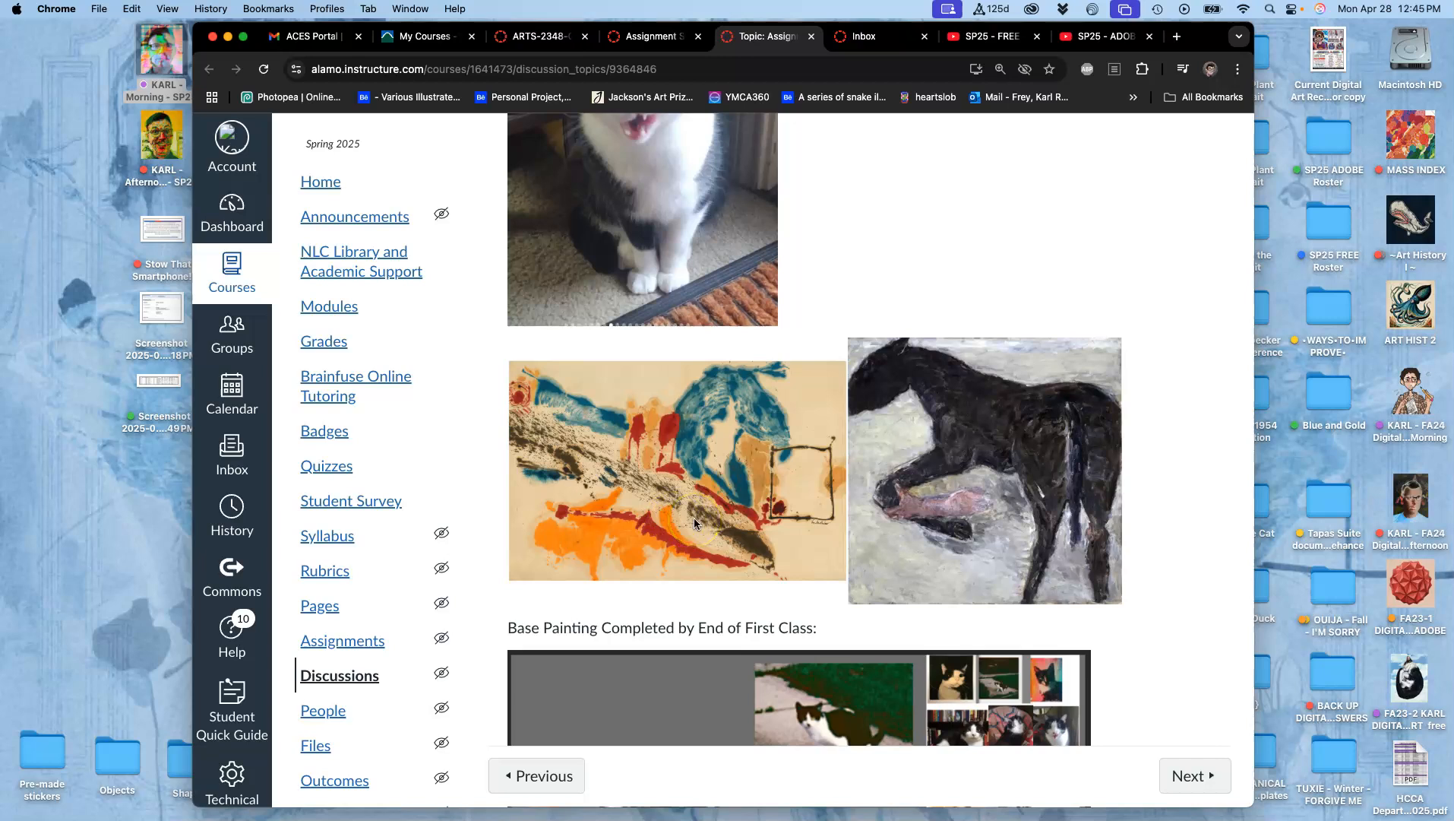
scroll(694, 521, down, 1)
scroll(978, 441, down, 10)
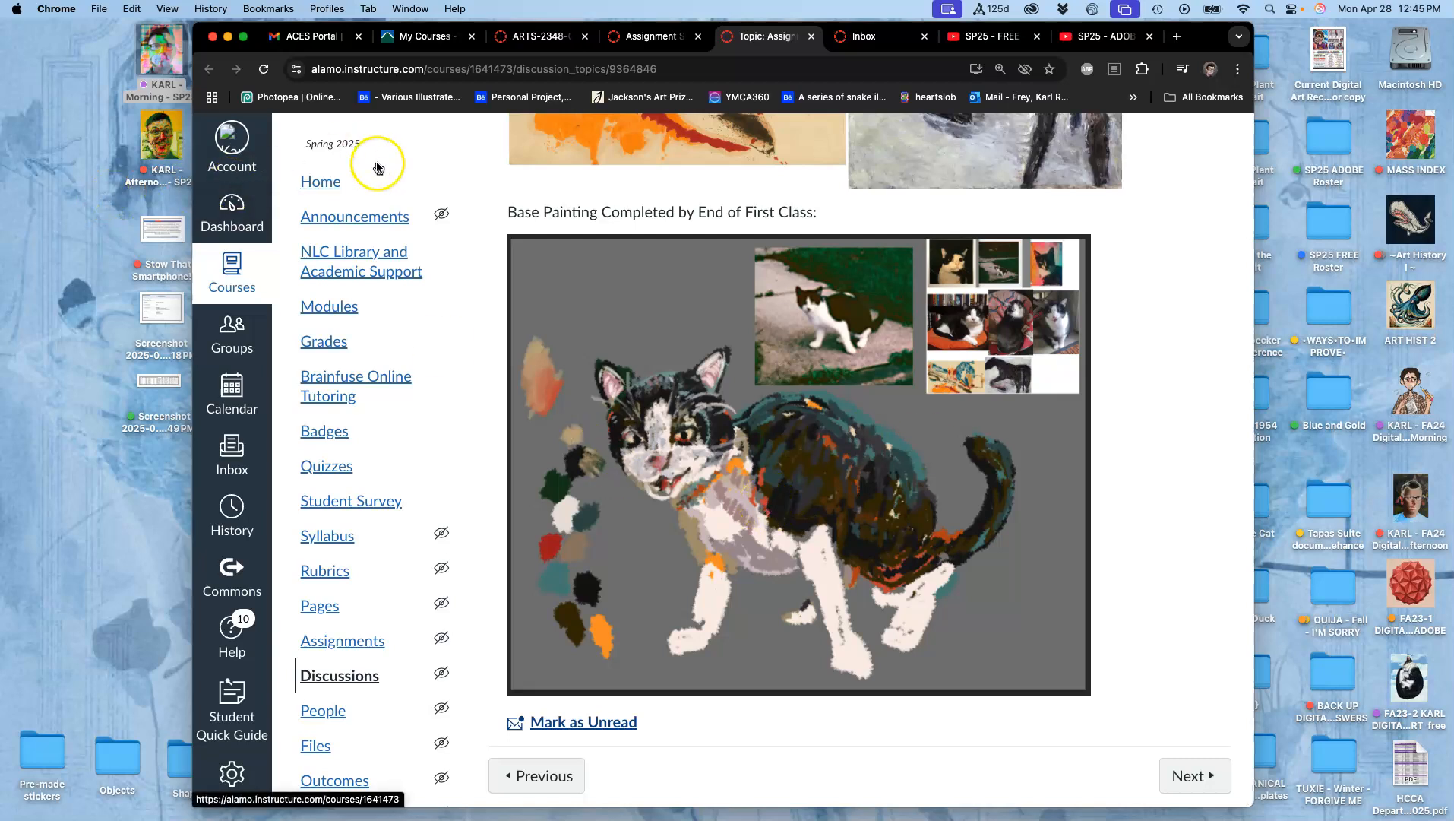
double_click(162, 137)
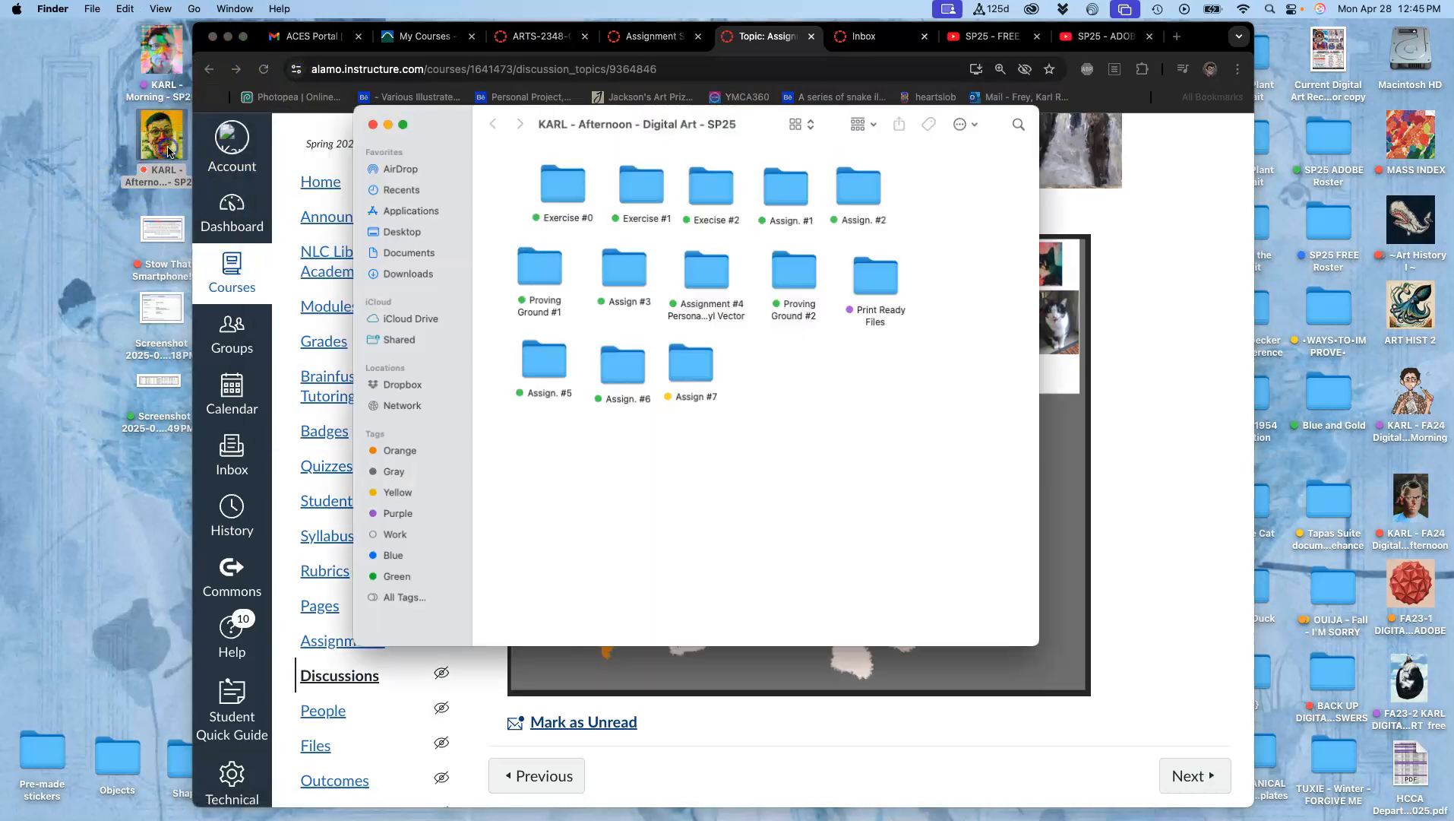
double_click(699, 368)
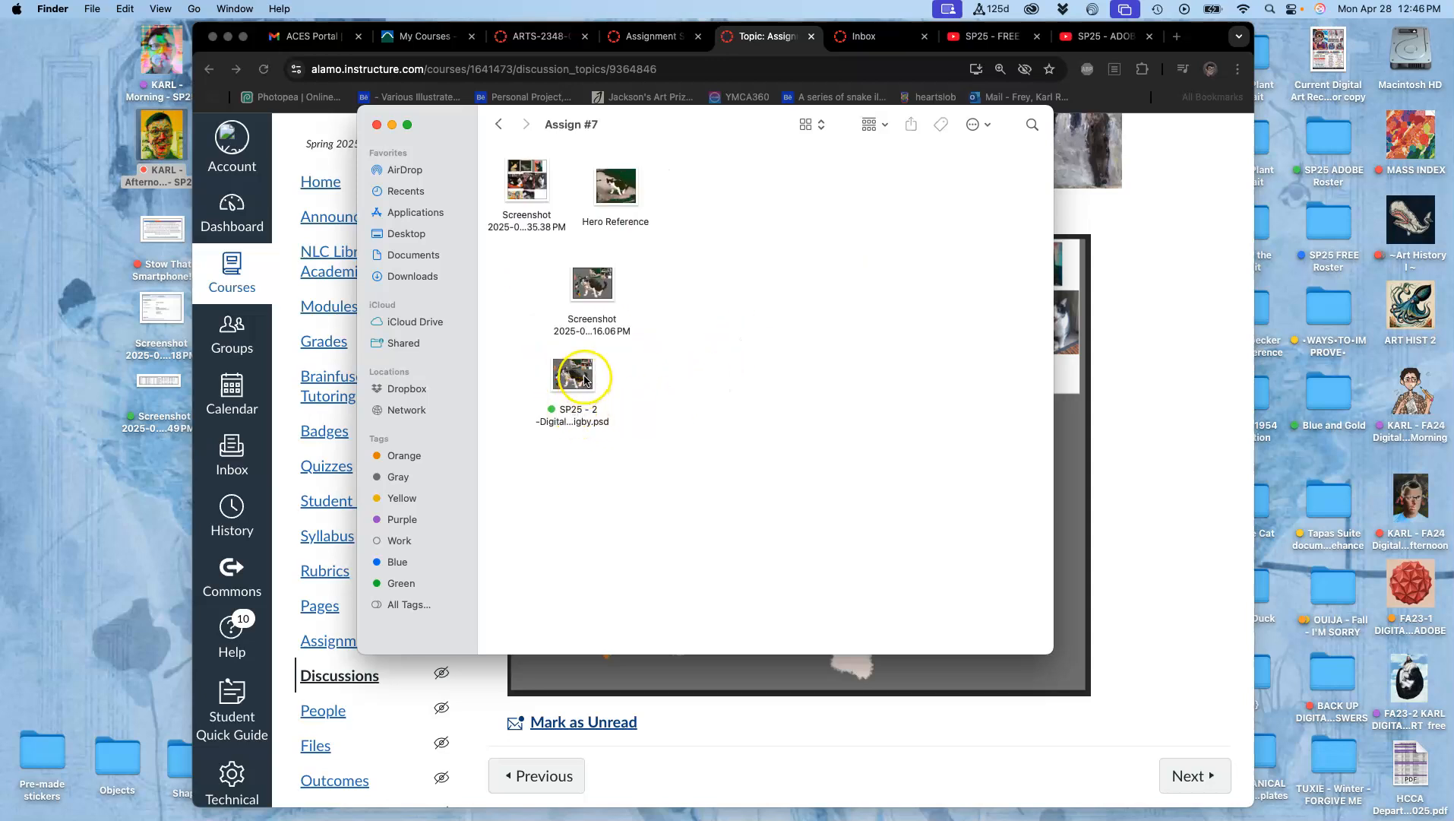
click(1177, 37)
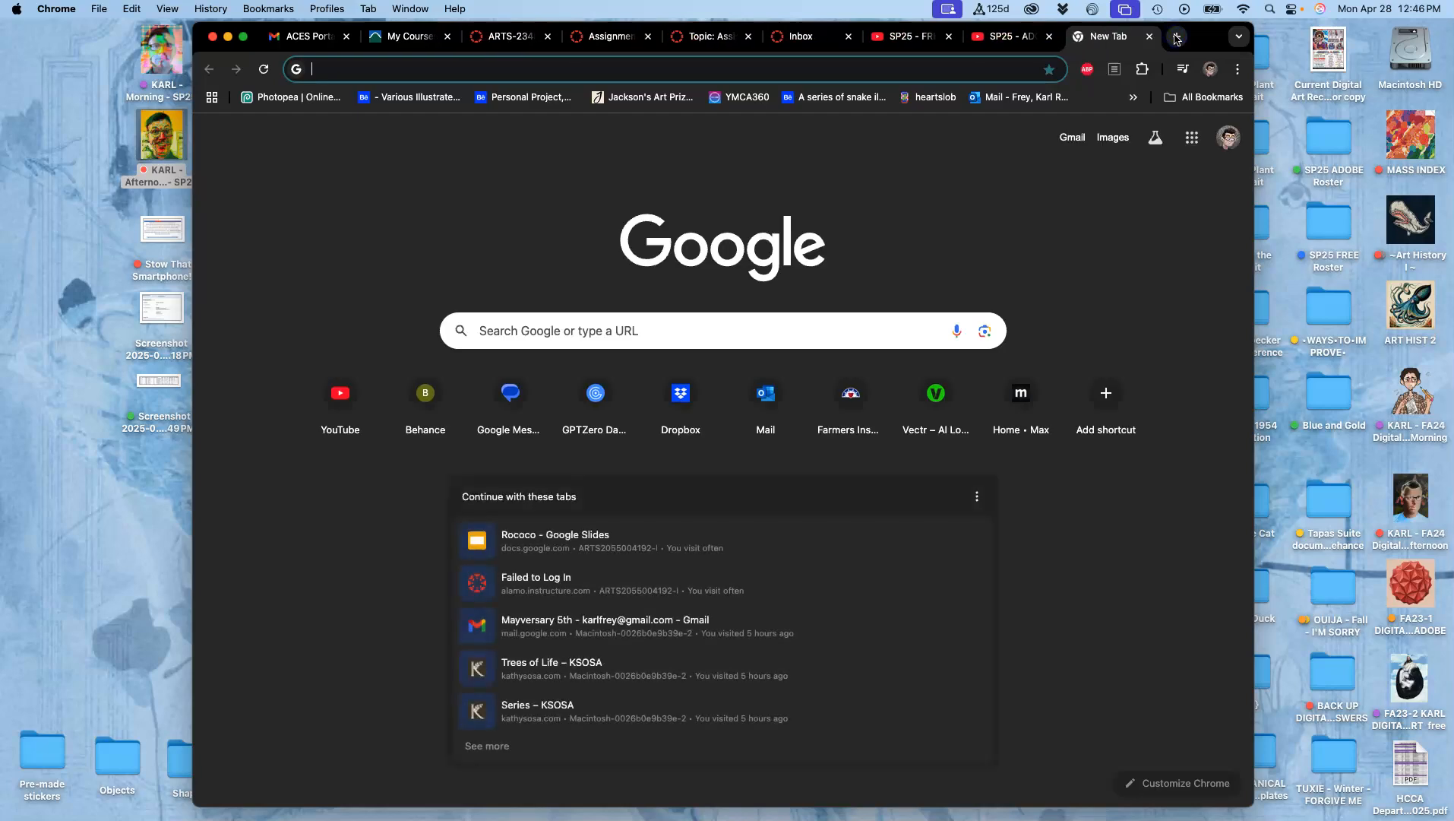
text(photopea.com)
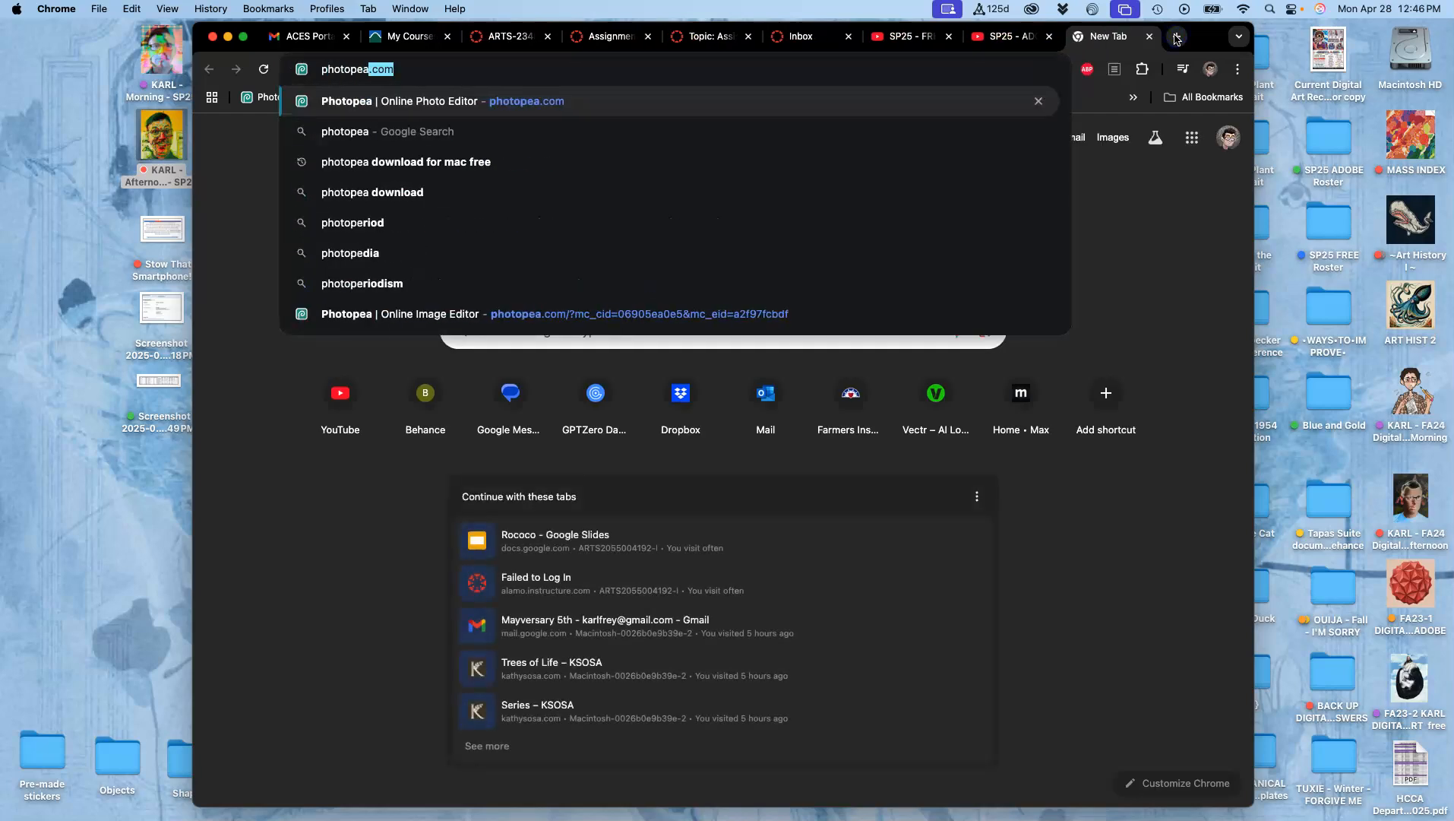
key(Return)
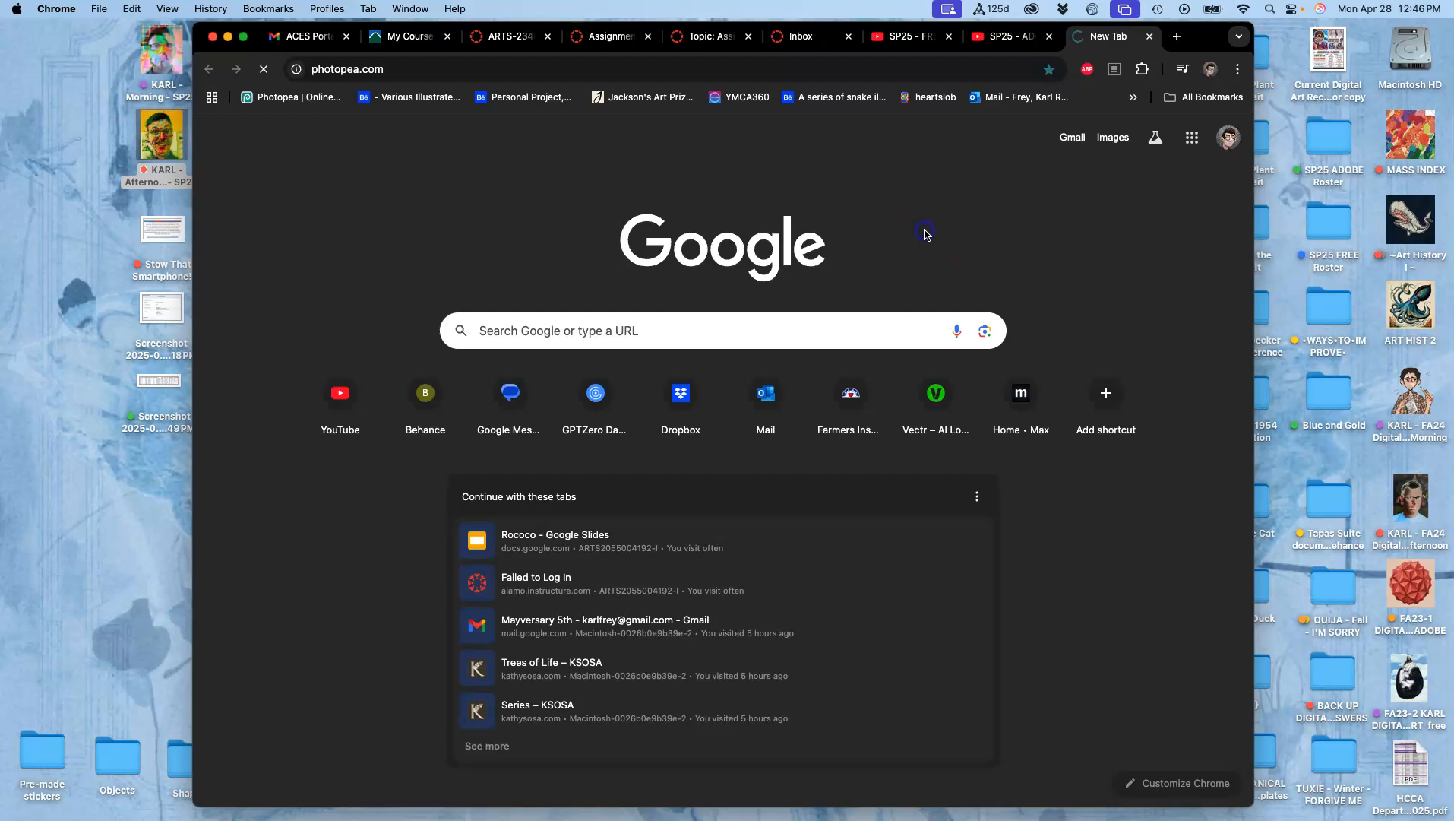
click(1149, 36)
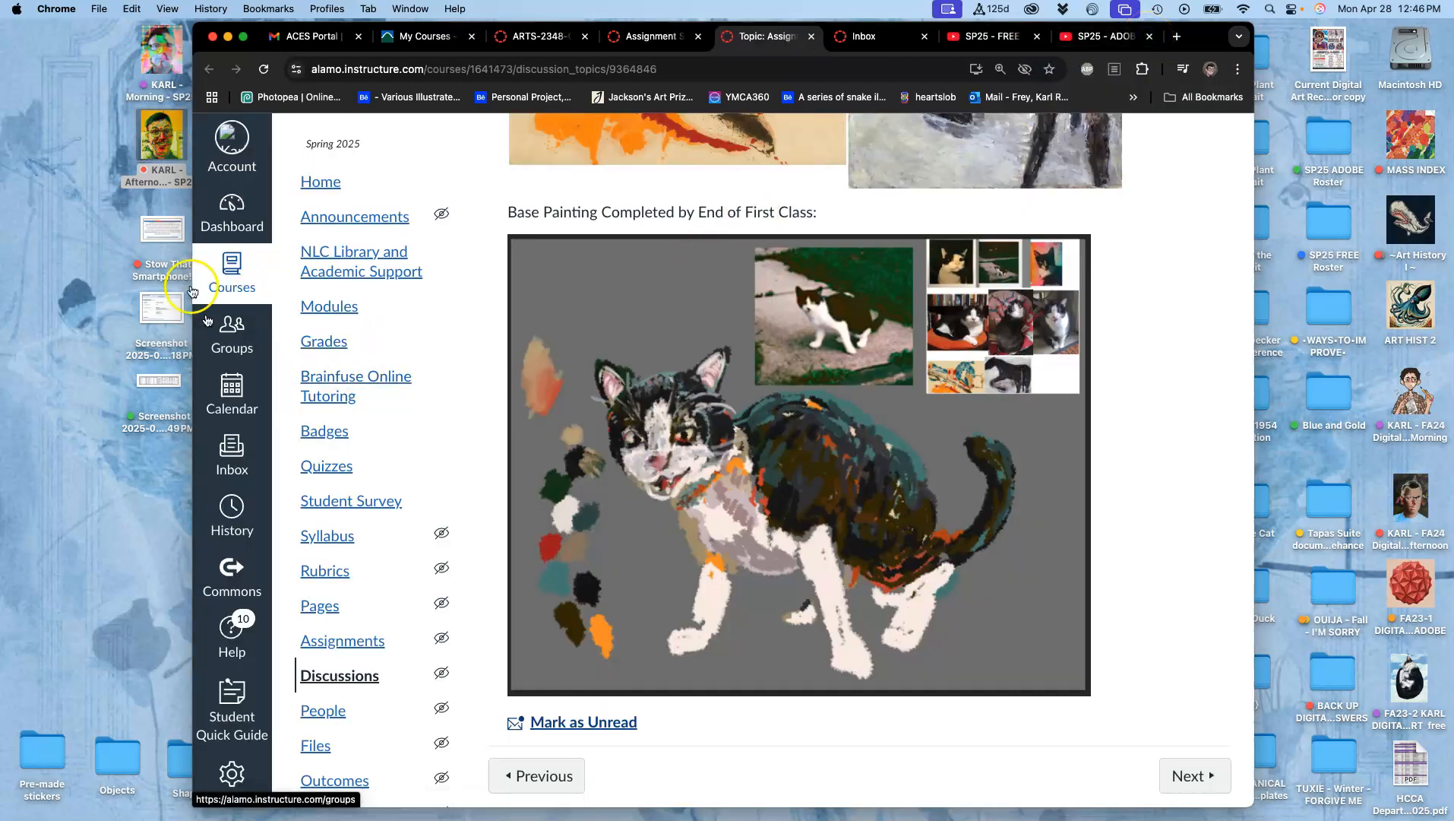
Step: Open the digital painting PSD from the Assign #7 folder of the Afternoon Digital Art SP25 desktop folder in Photoshop
double_click(161, 137)
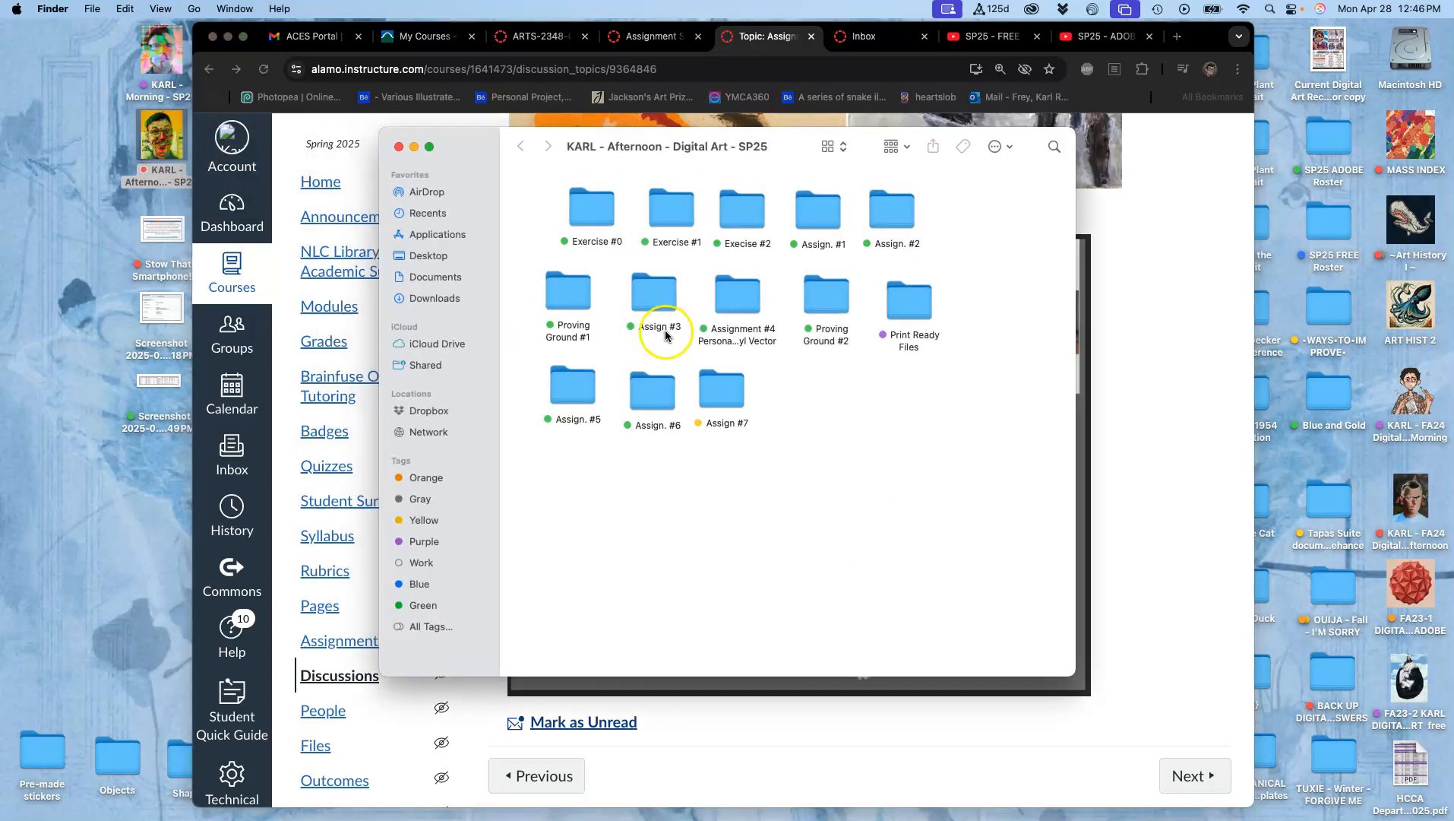
double_click(726, 386)
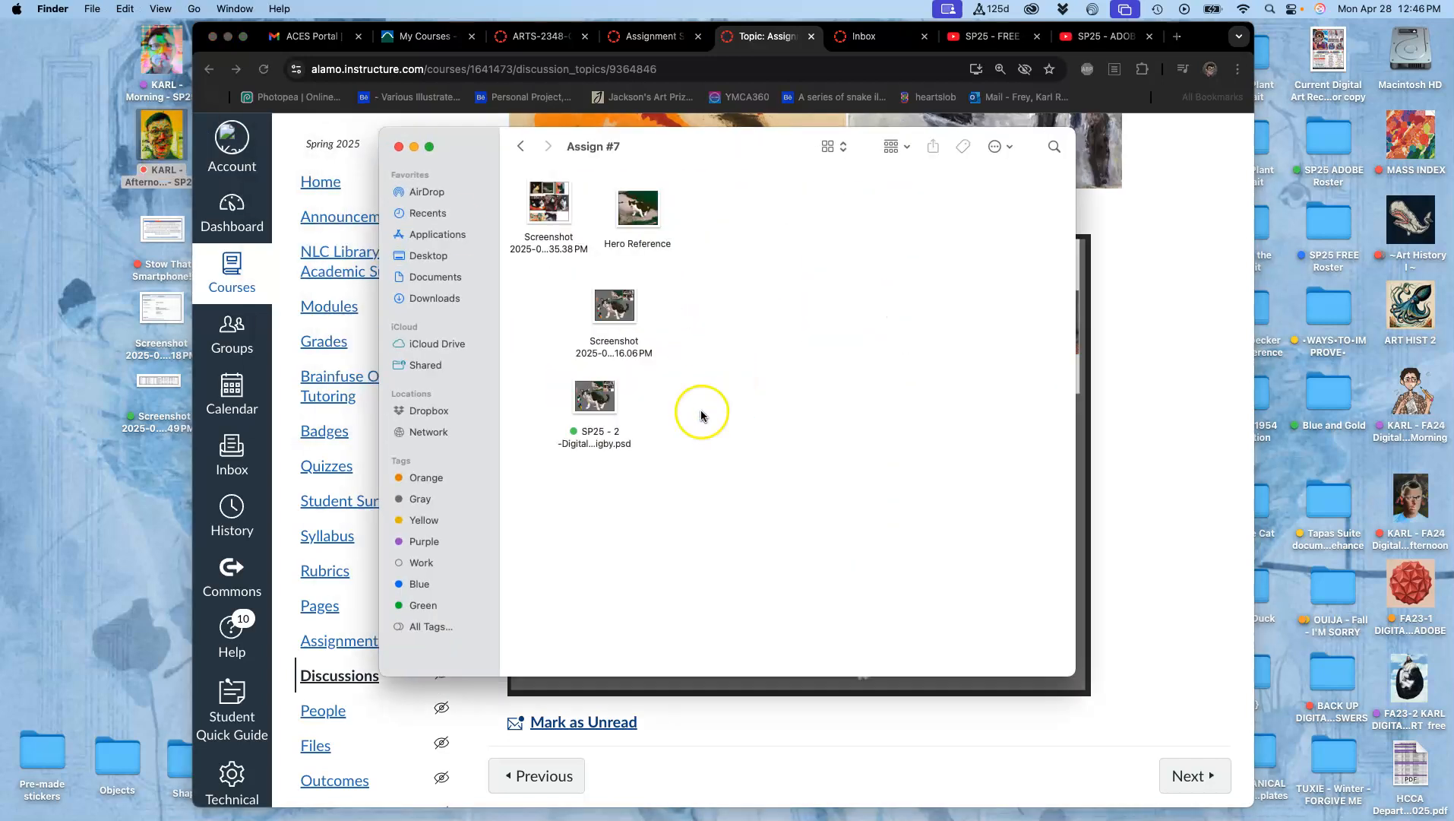
double_click(599, 408)
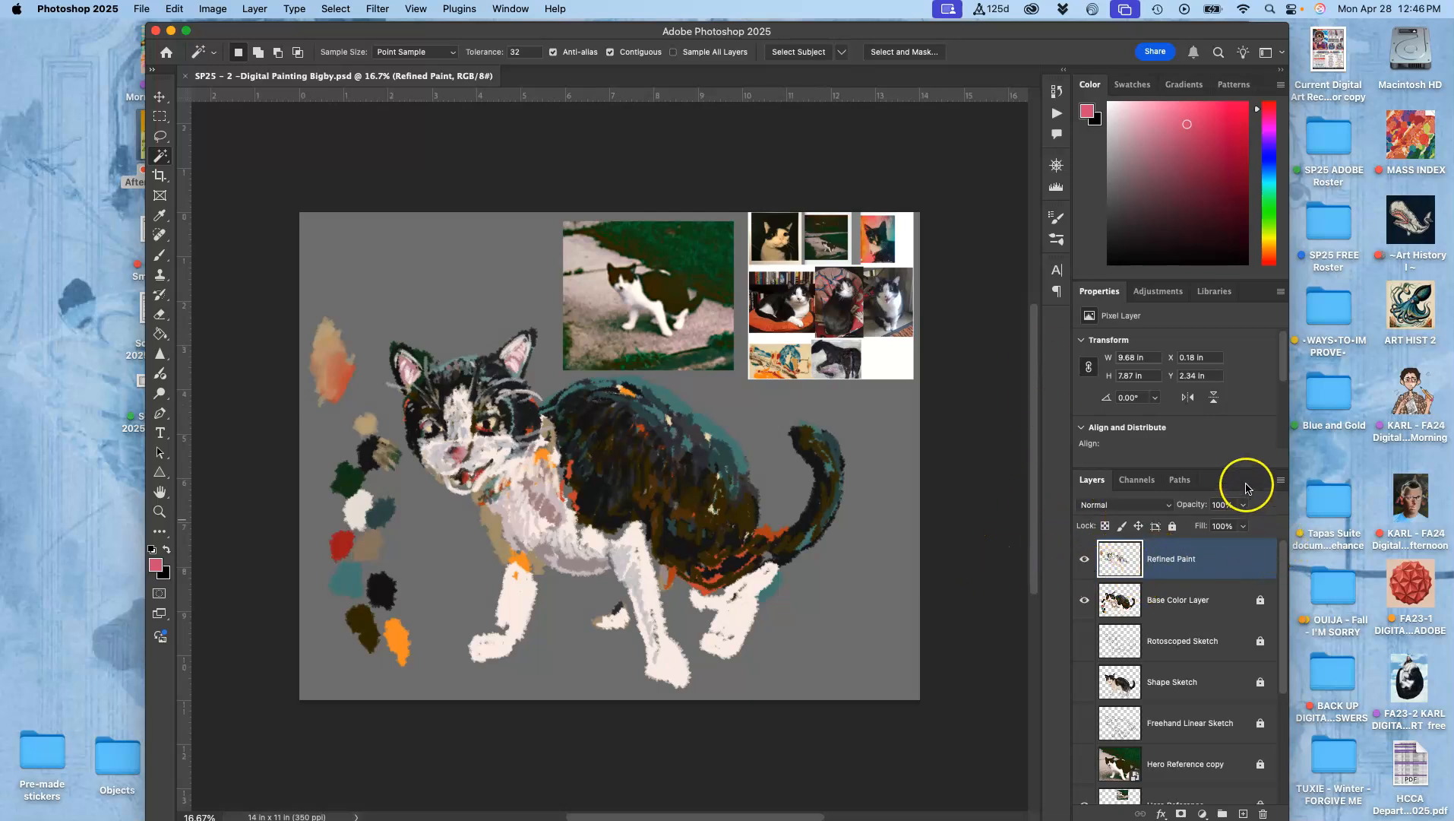
Step: Enlarge the layer list to show more of the stack and hide the Base Color Layer
drag(1249, 469, 1260, 314)
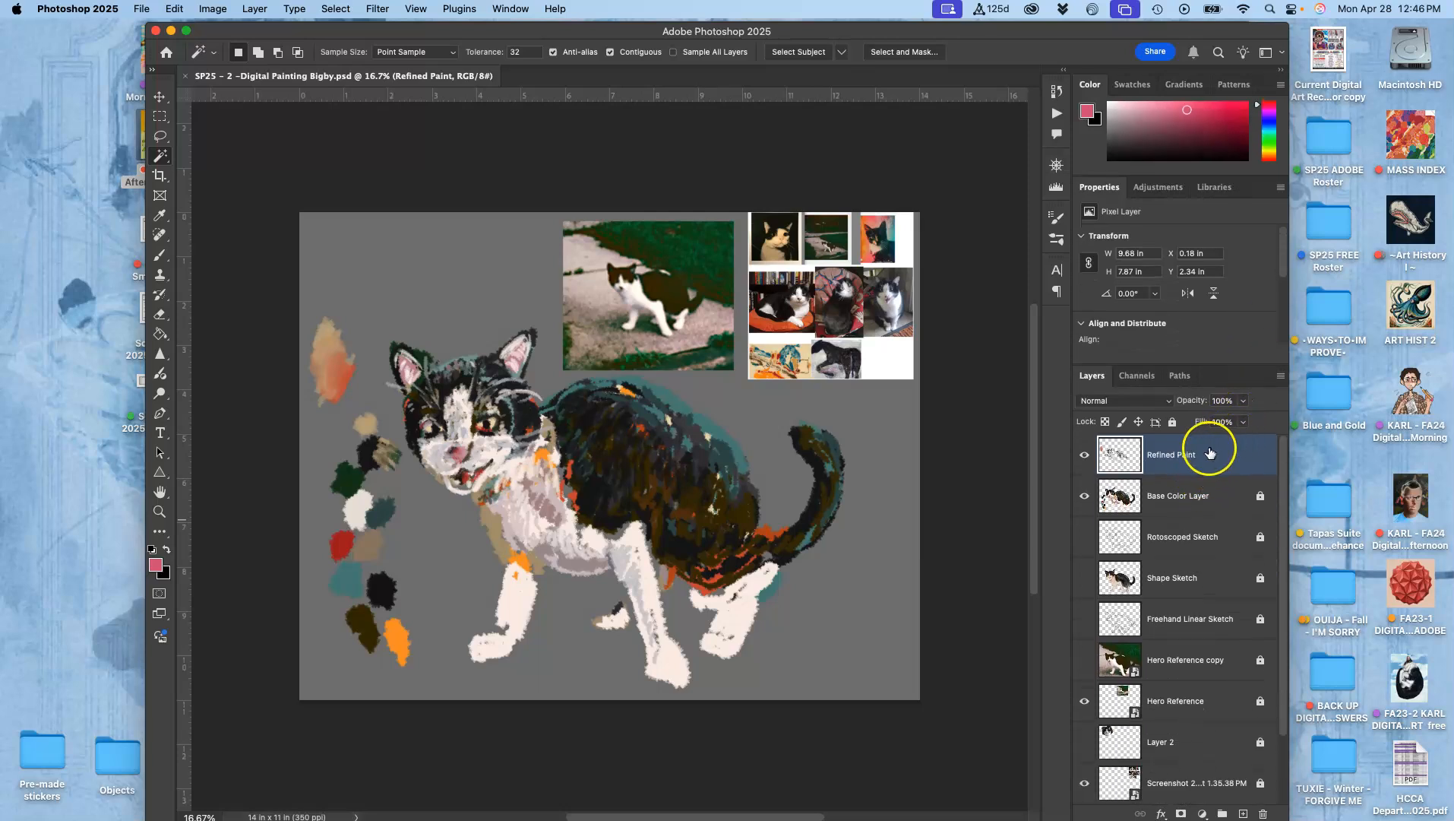
click(1084, 498)
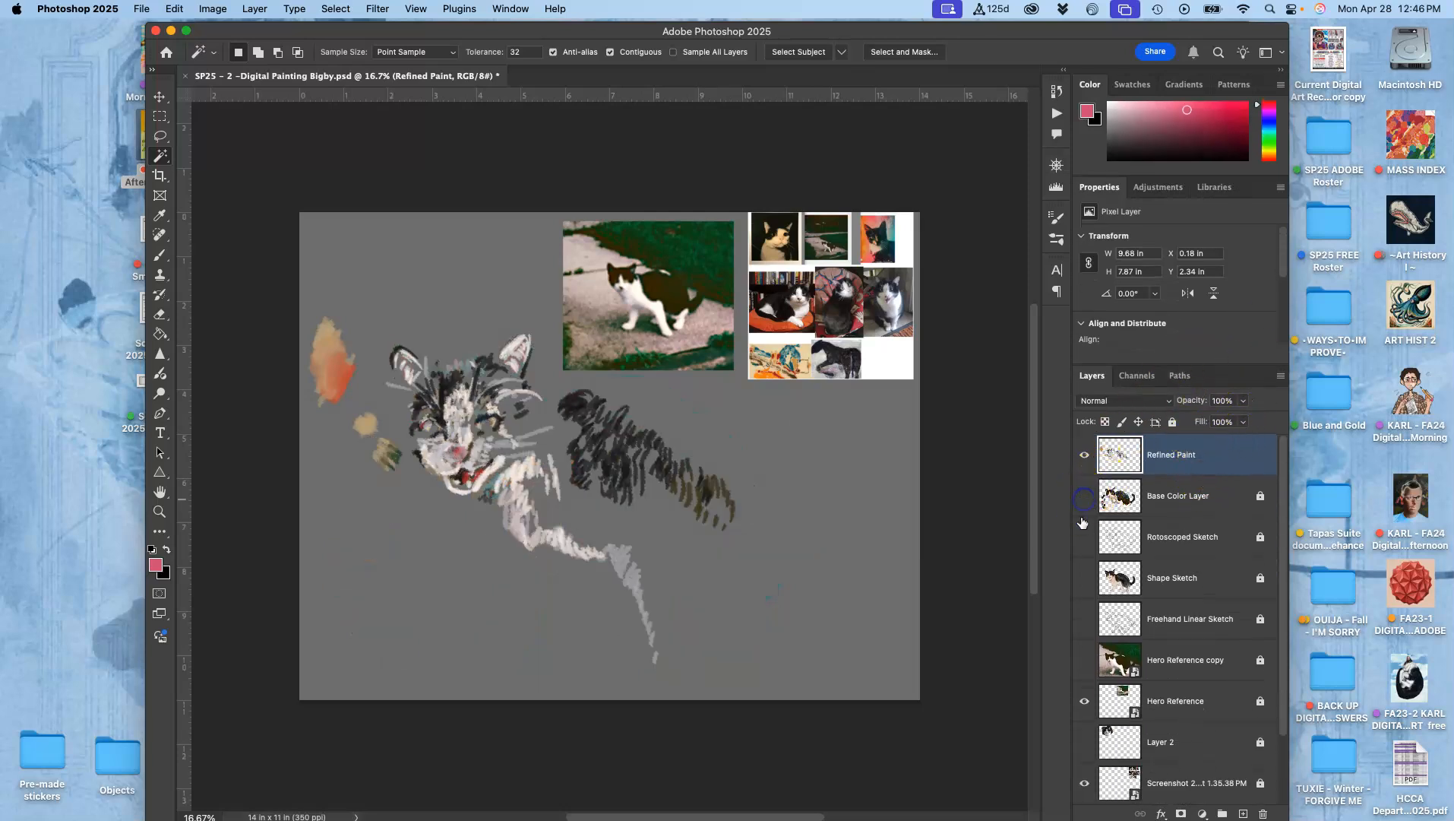
Step: Show the Base Color Layer and hide the Refined Paint layer to inspect the base colors on the cat's face
click(1085, 501)
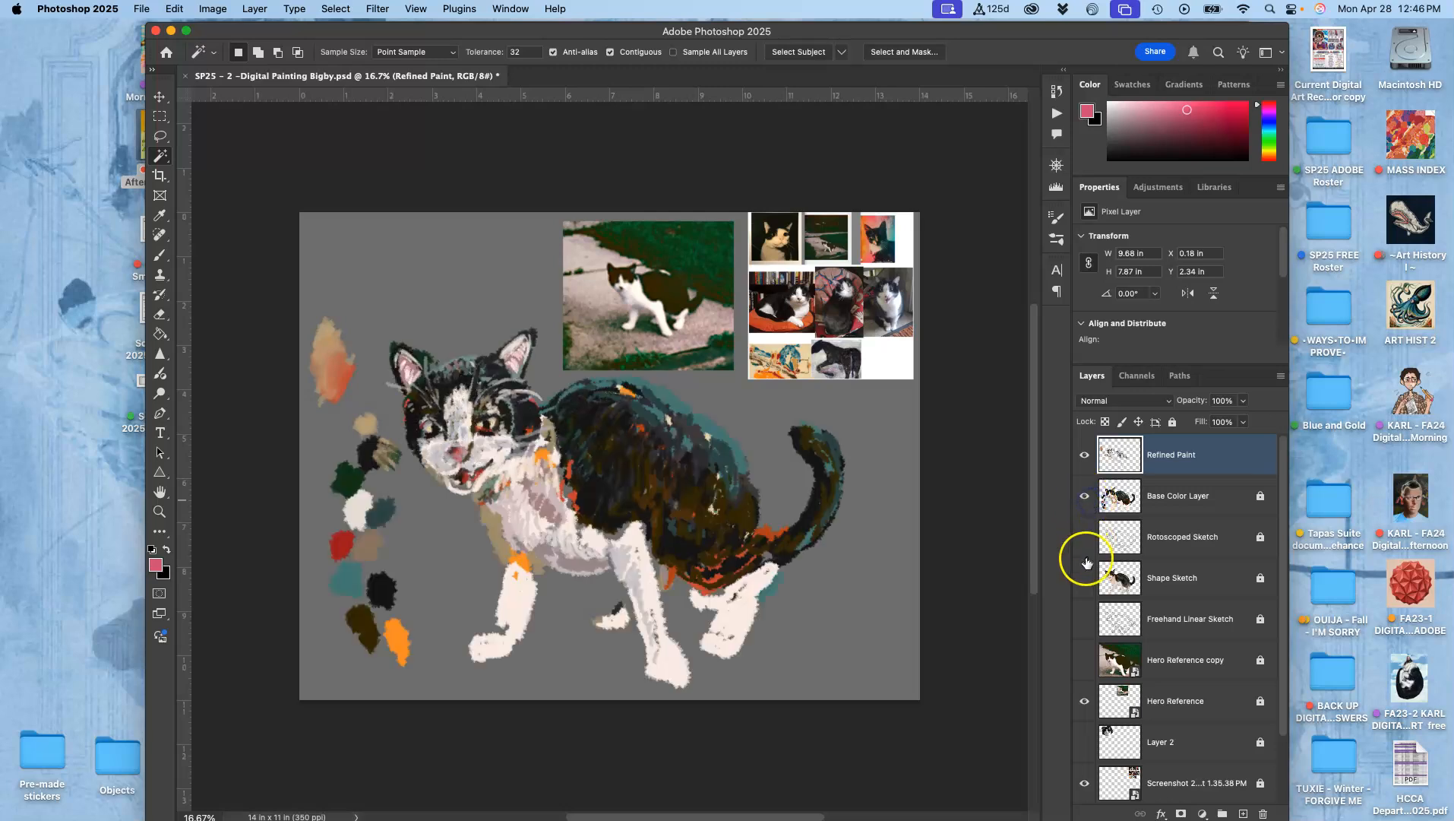
click(1084, 456)
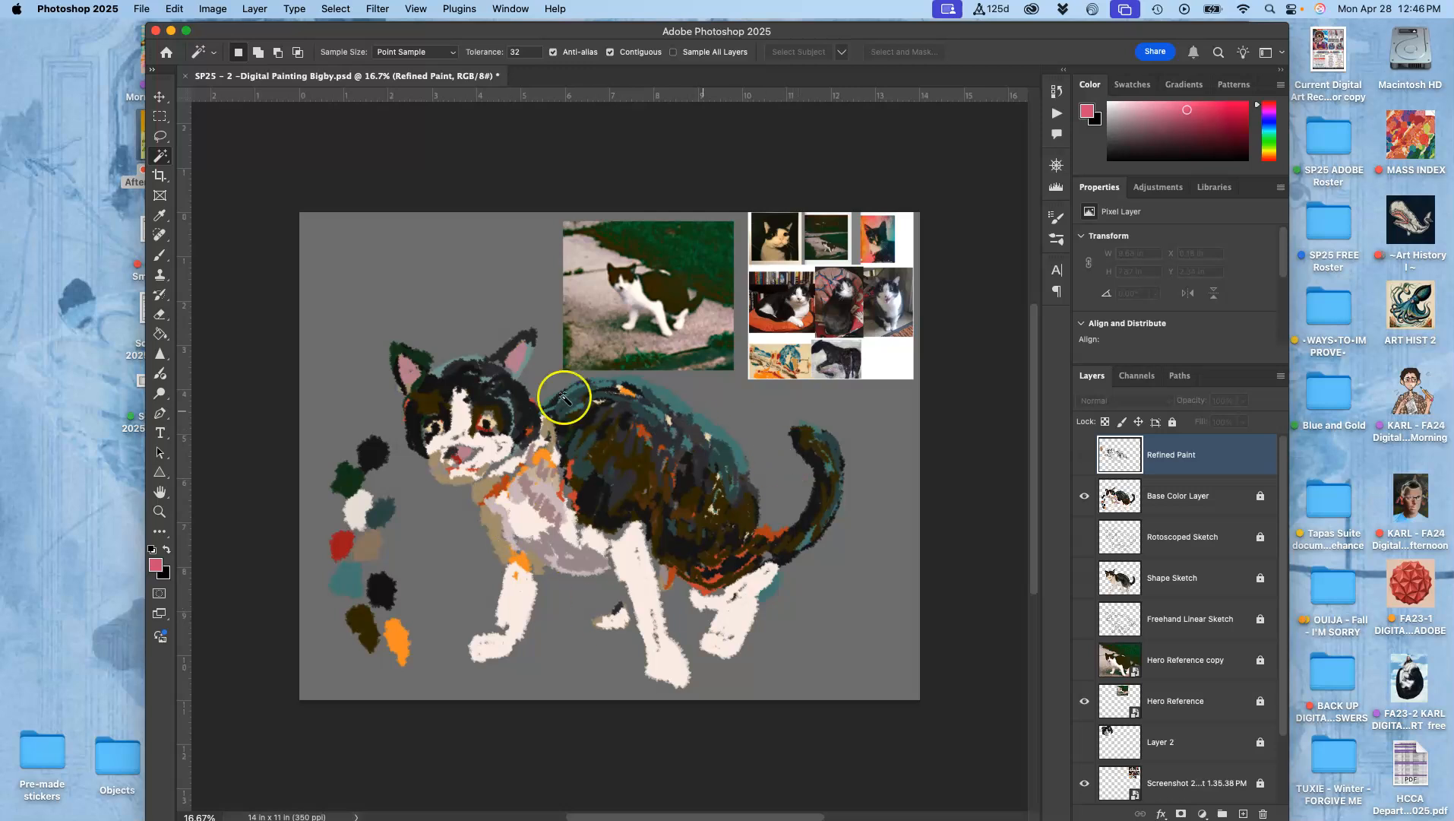
scroll(623, 498, up, 6)
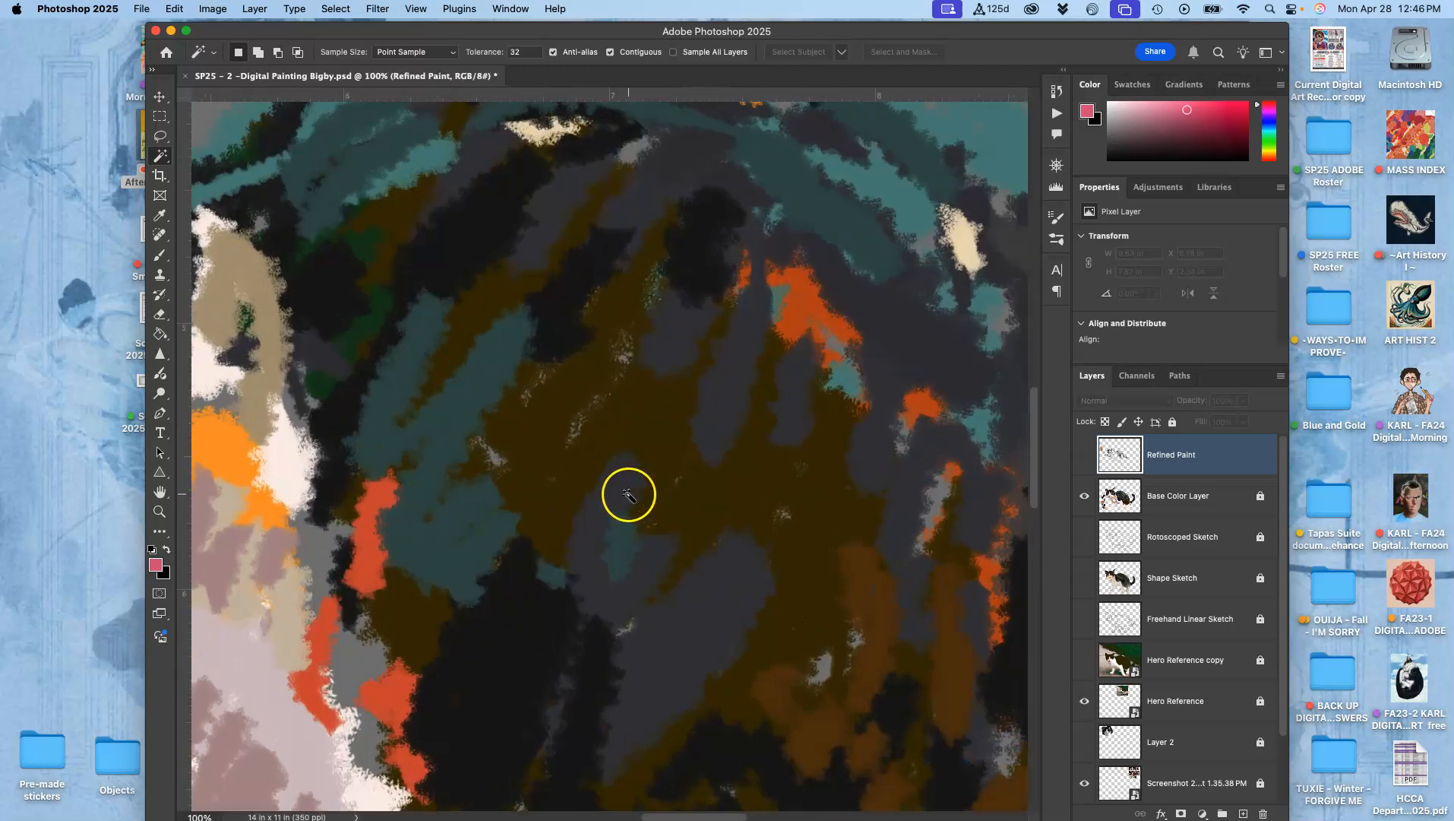
drag(463, 430, 886, 399)
drag(577, 420, 900, 497)
drag(760, 372, 810, 383)
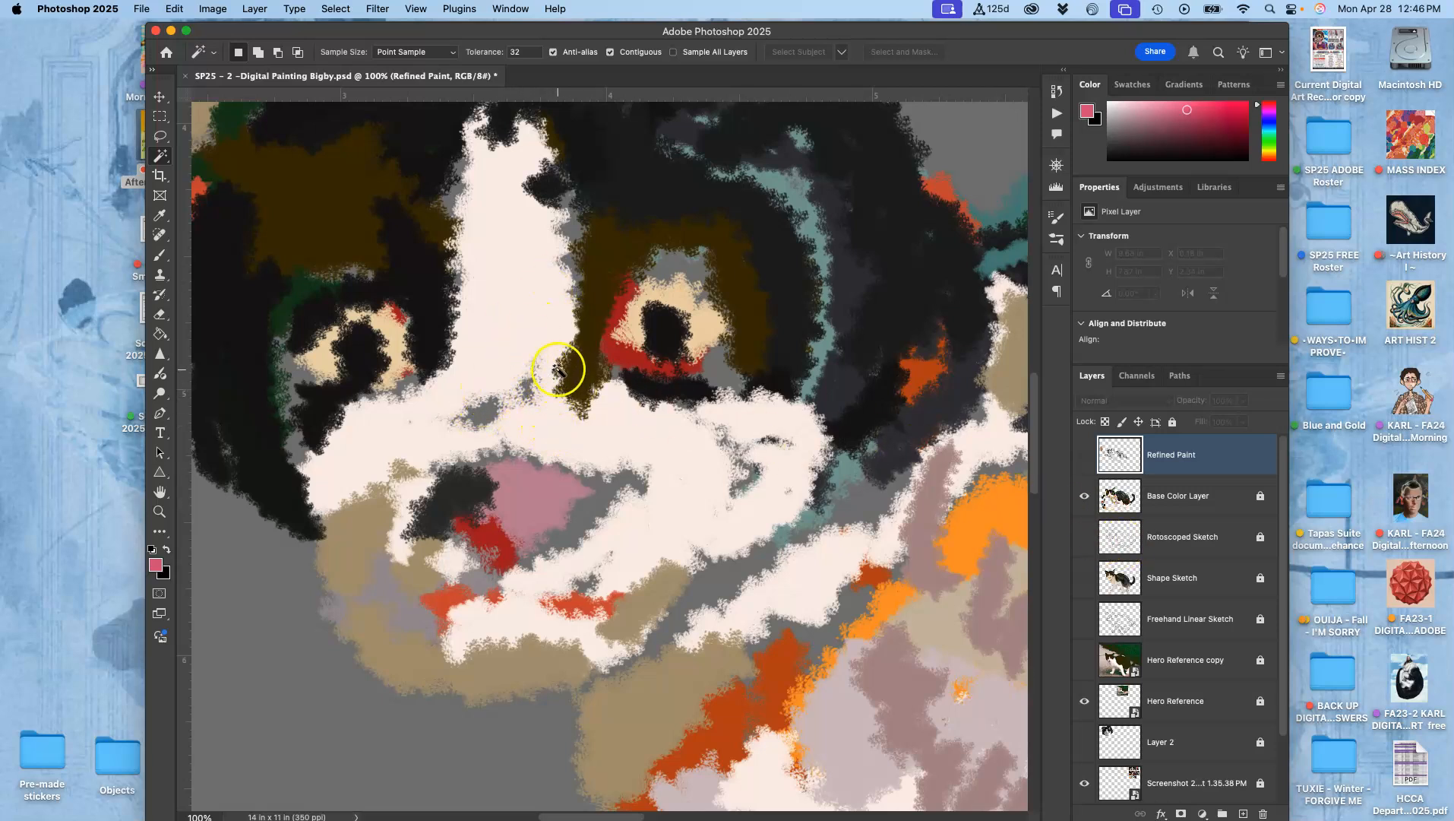
Step: Try the Kyle's Paintbox - Wet Blender 50 preset, and settle on the Kyle's Real Oils - 01 mixer brush preset
click(212, 59)
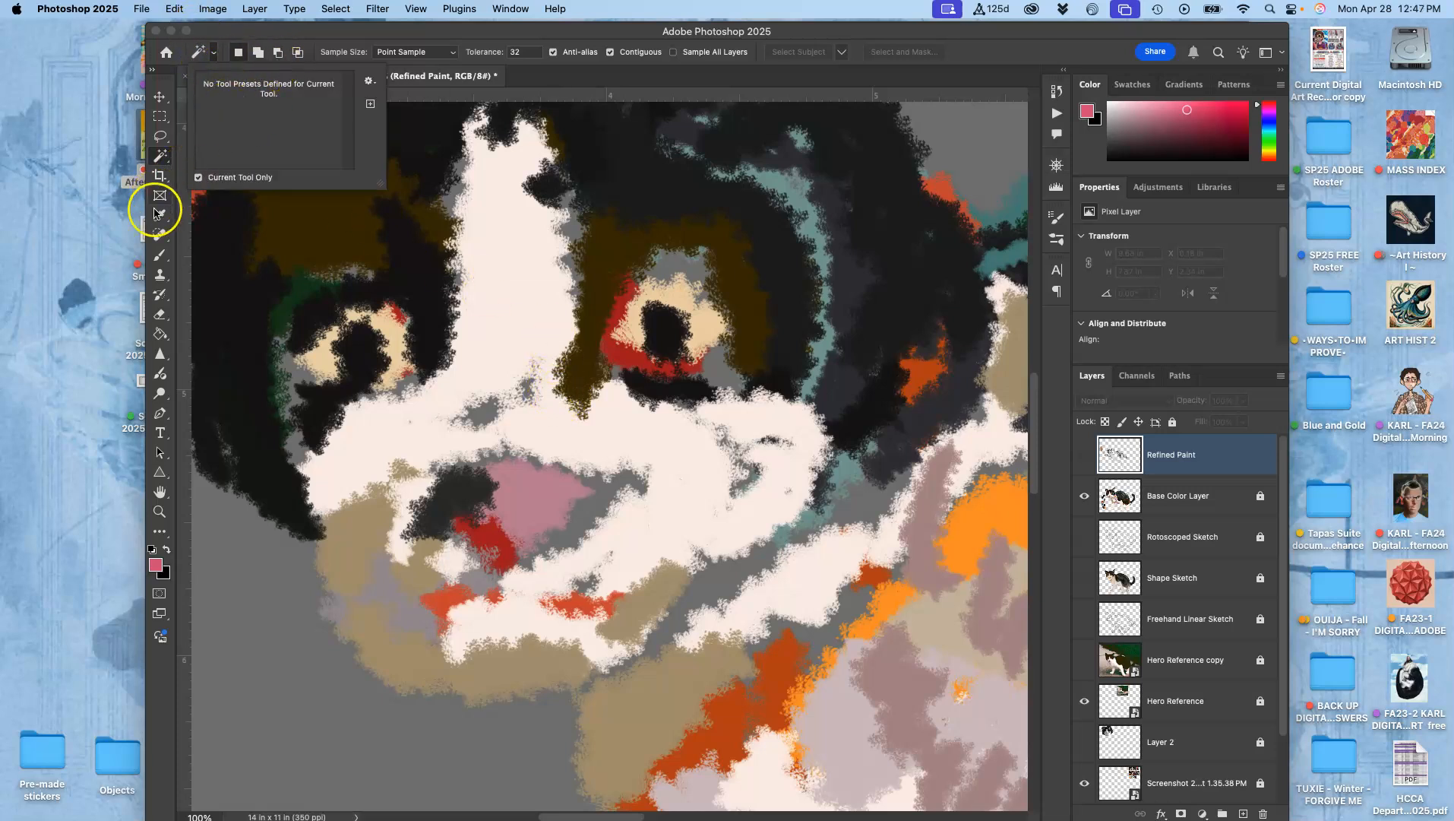
key(b)
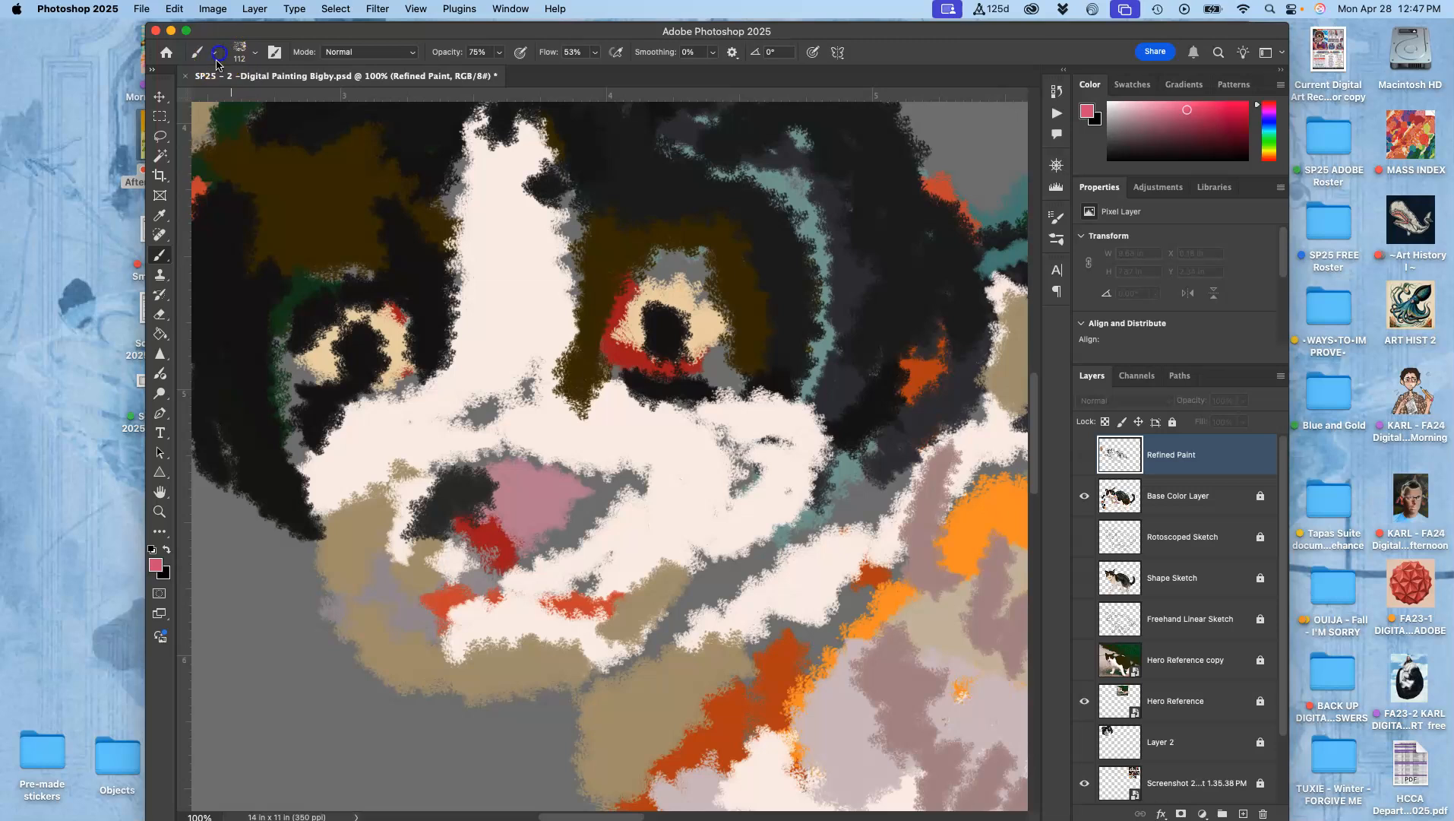
click(254, 54)
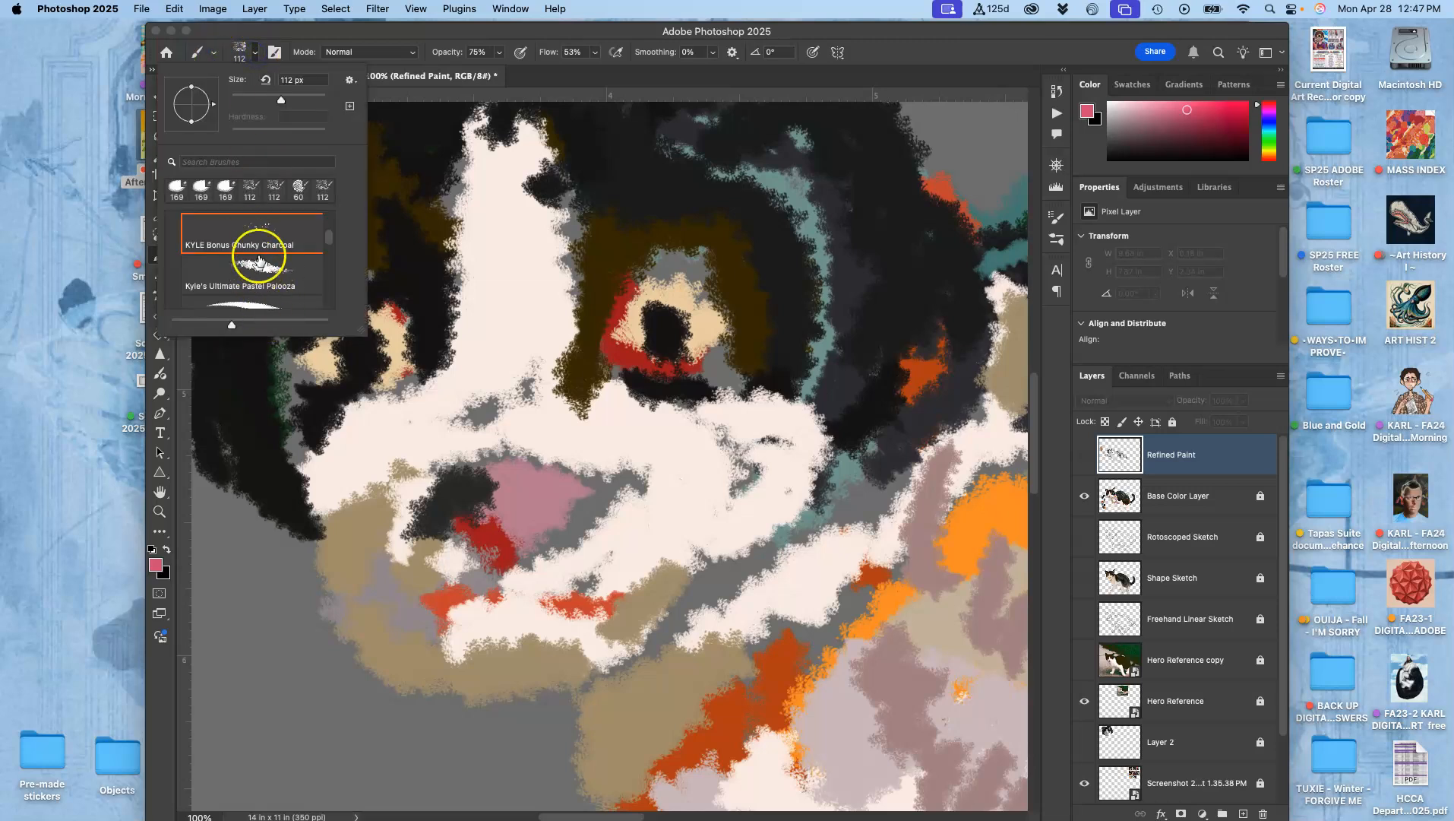
mouse_move(330, 237)
mouse_down()
mouse_move(329, 250)
mouse_move(333, 215)
mouse_up()
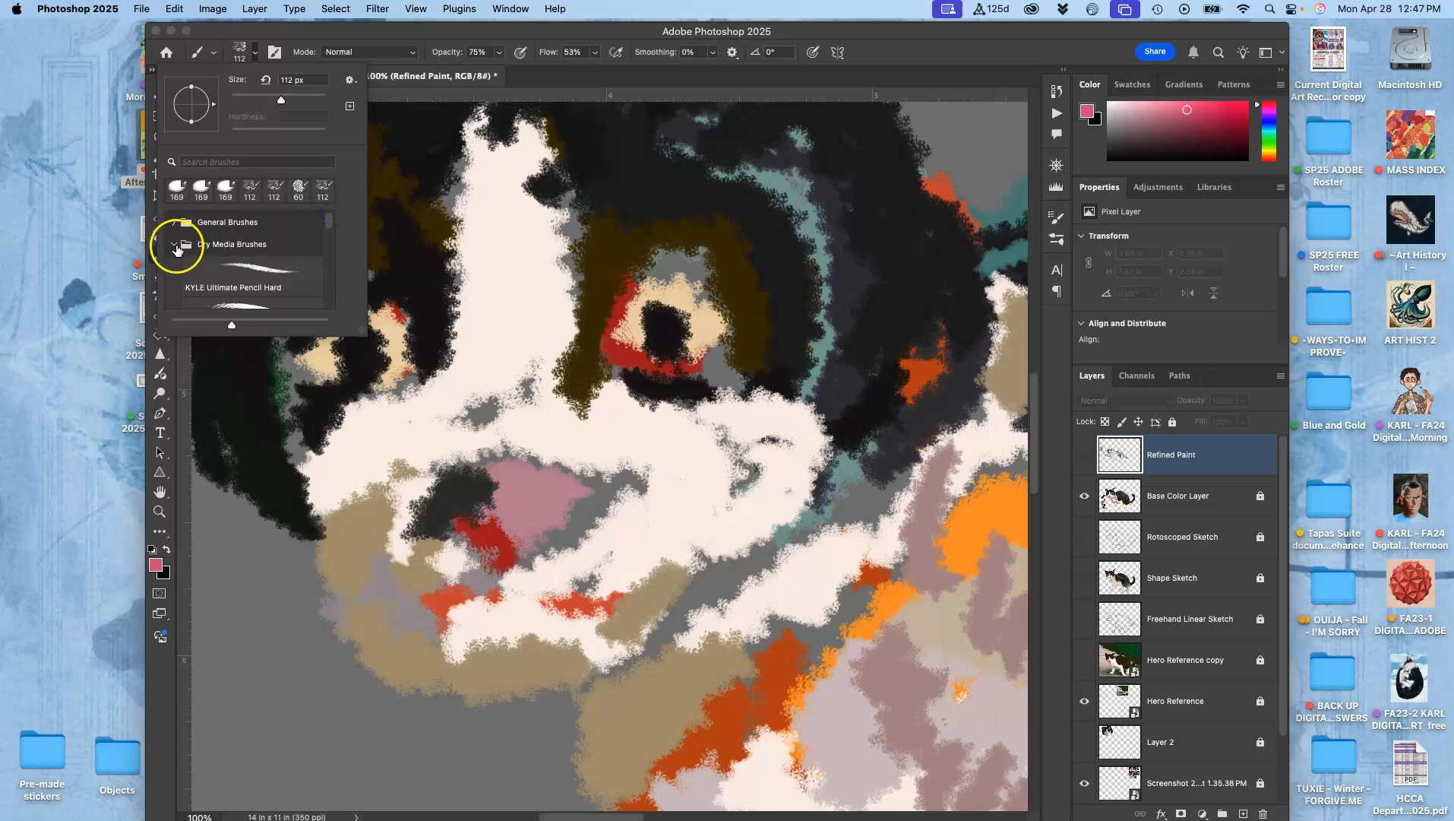
drag(331, 222, 324, 260)
click(256, 225)
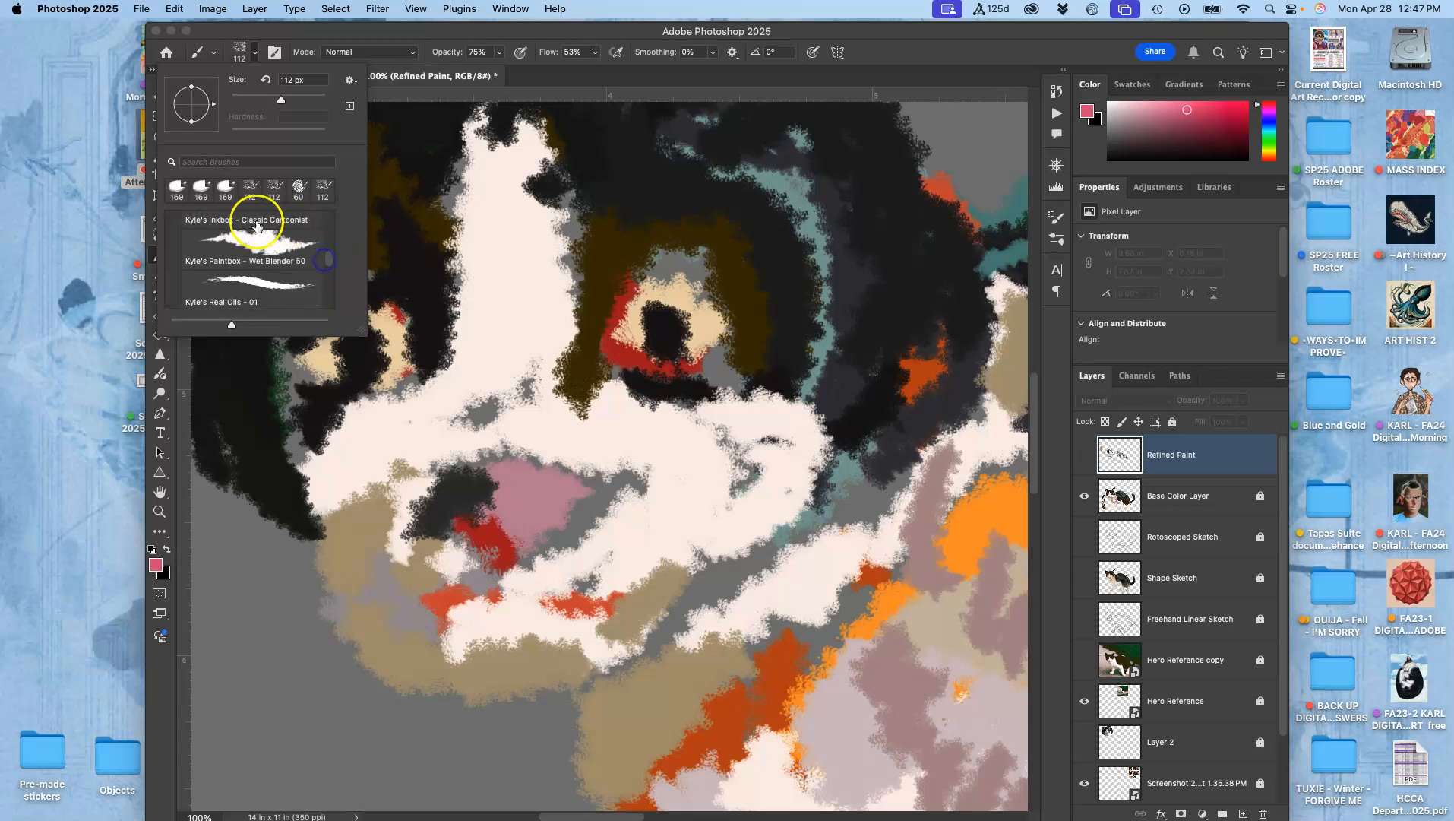
click(260, 248)
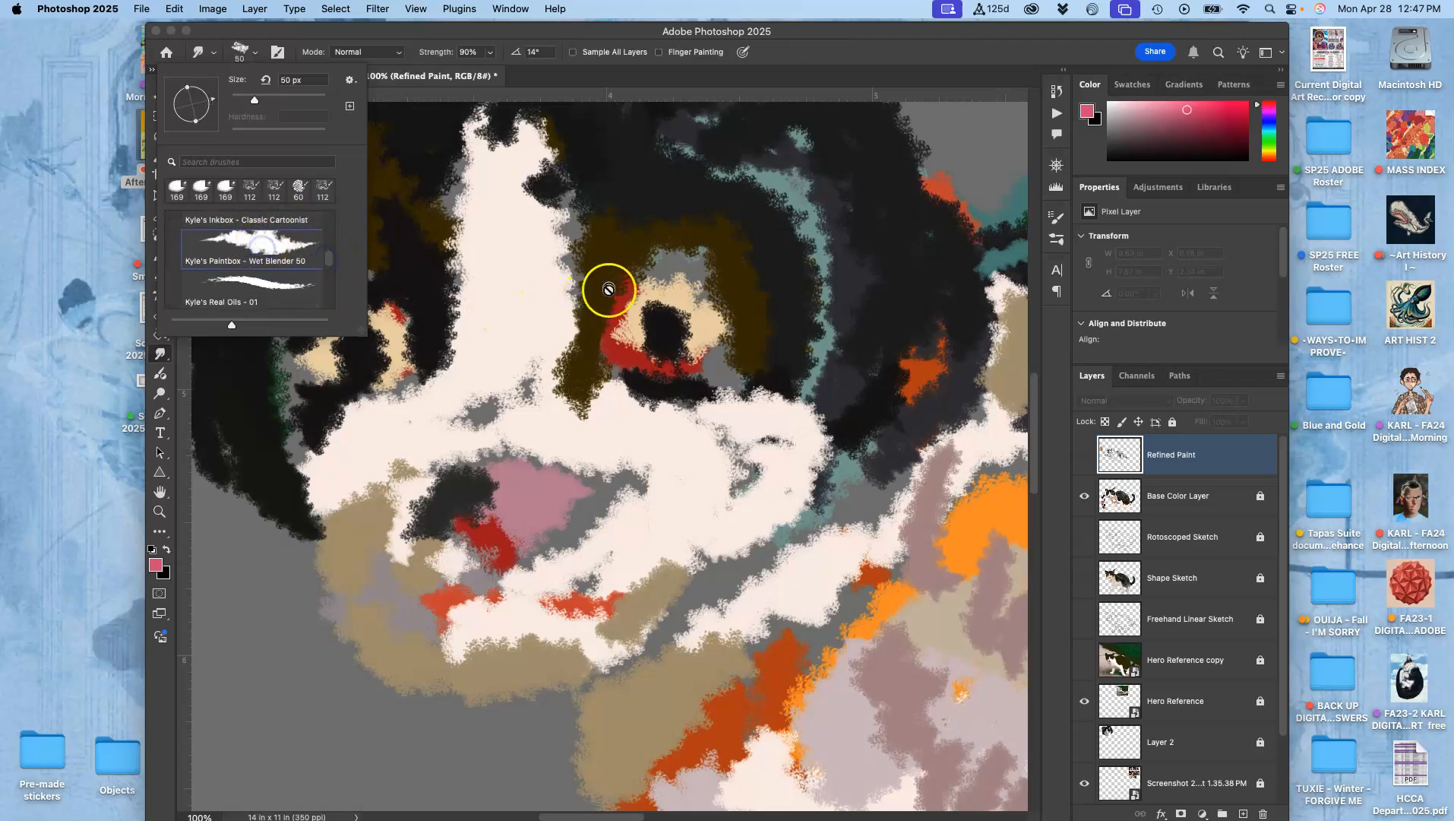
click(287, 287)
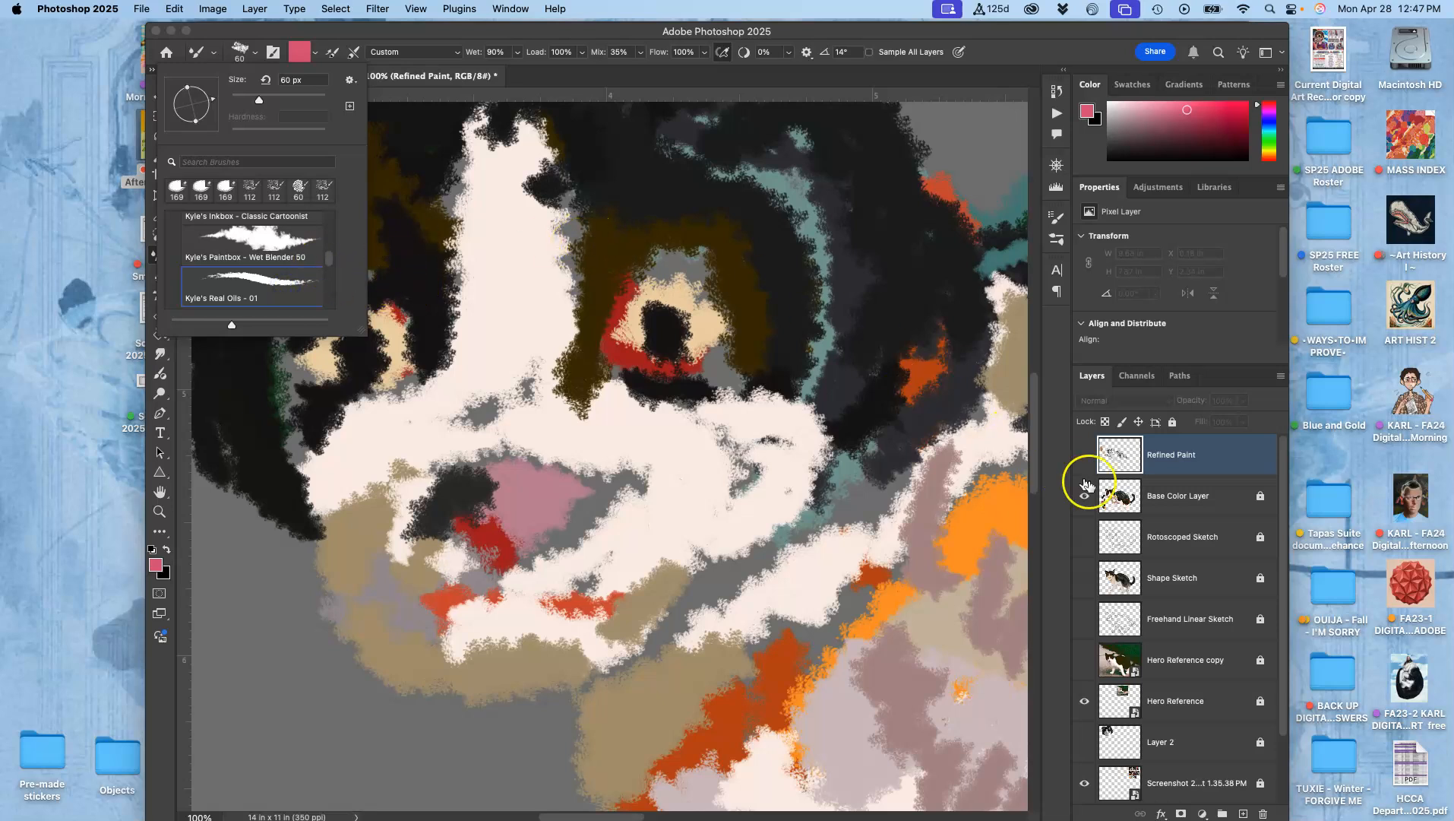
Step: Show the Refined Paint layer and paint pink Mixer Brush strokes along the bridge of the cat's nose and below its eye
click(1187, 471)
click(1085, 456)
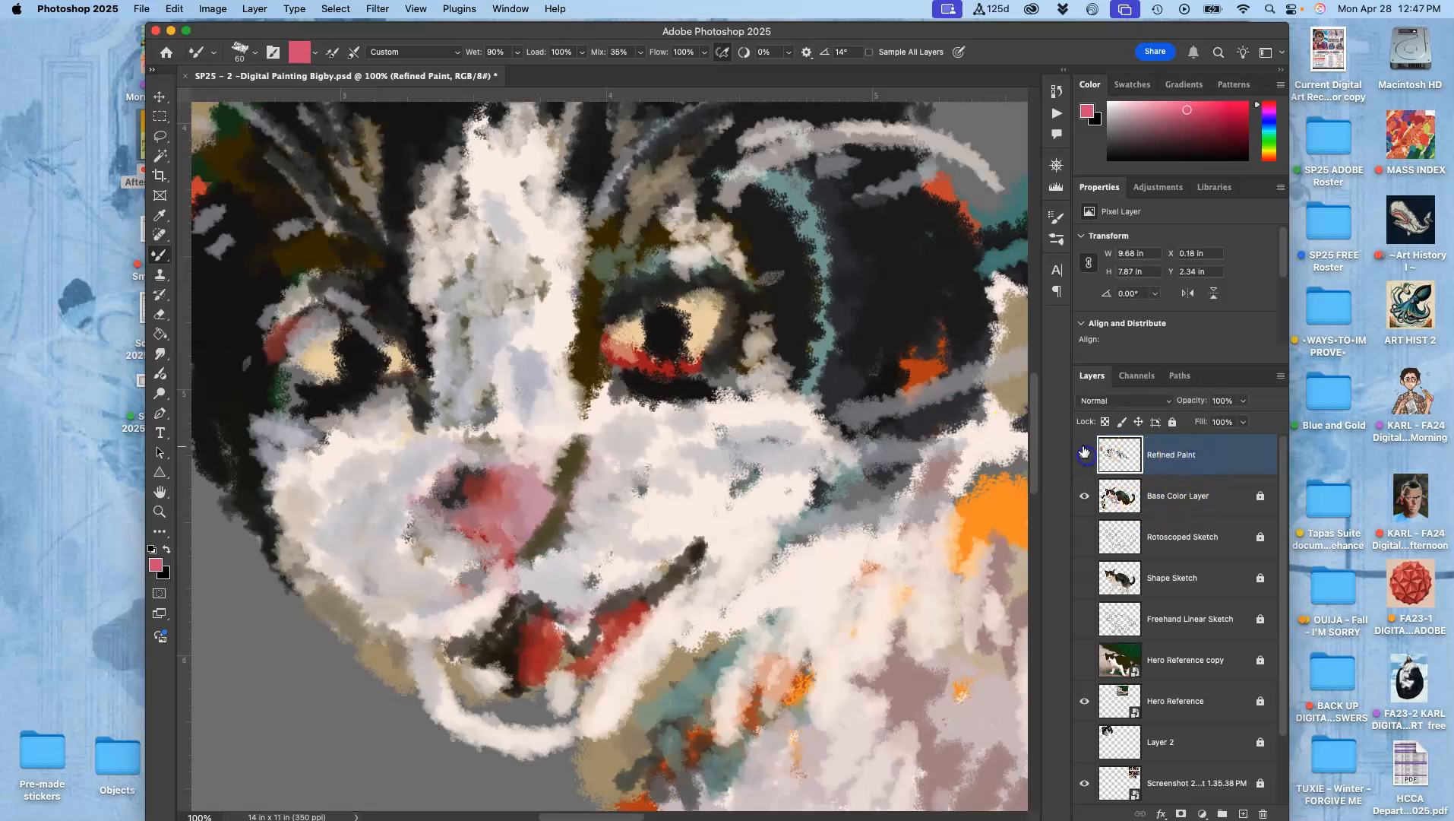
mouse_move(549, 301)
mouse_down()
mouse_move(524, 345)
mouse_move(570, 339)
mouse_move(577, 367)
mouse_move(577, 317)
mouse_move(510, 323)
mouse_move(539, 350)
mouse_move(555, 405)
mouse_move(570, 421)
mouse_move(647, 398)
mouse_up()
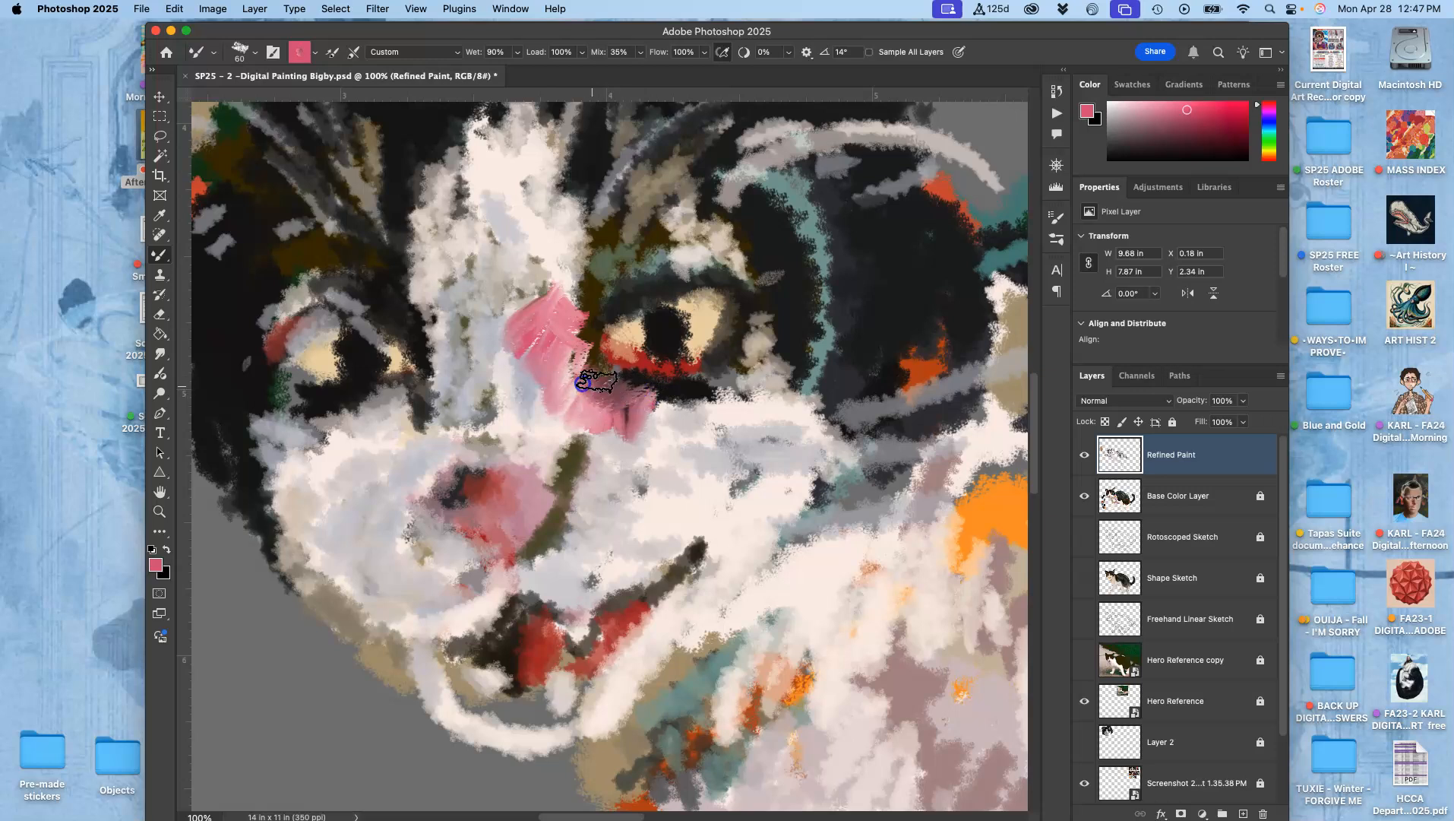
mouse_move(700, 417)
mouse_down()
mouse_move(668, 455)
mouse_move(650, 422)
mouse_move(639, 437)
mouse_move(592, 427)
mouse_up()
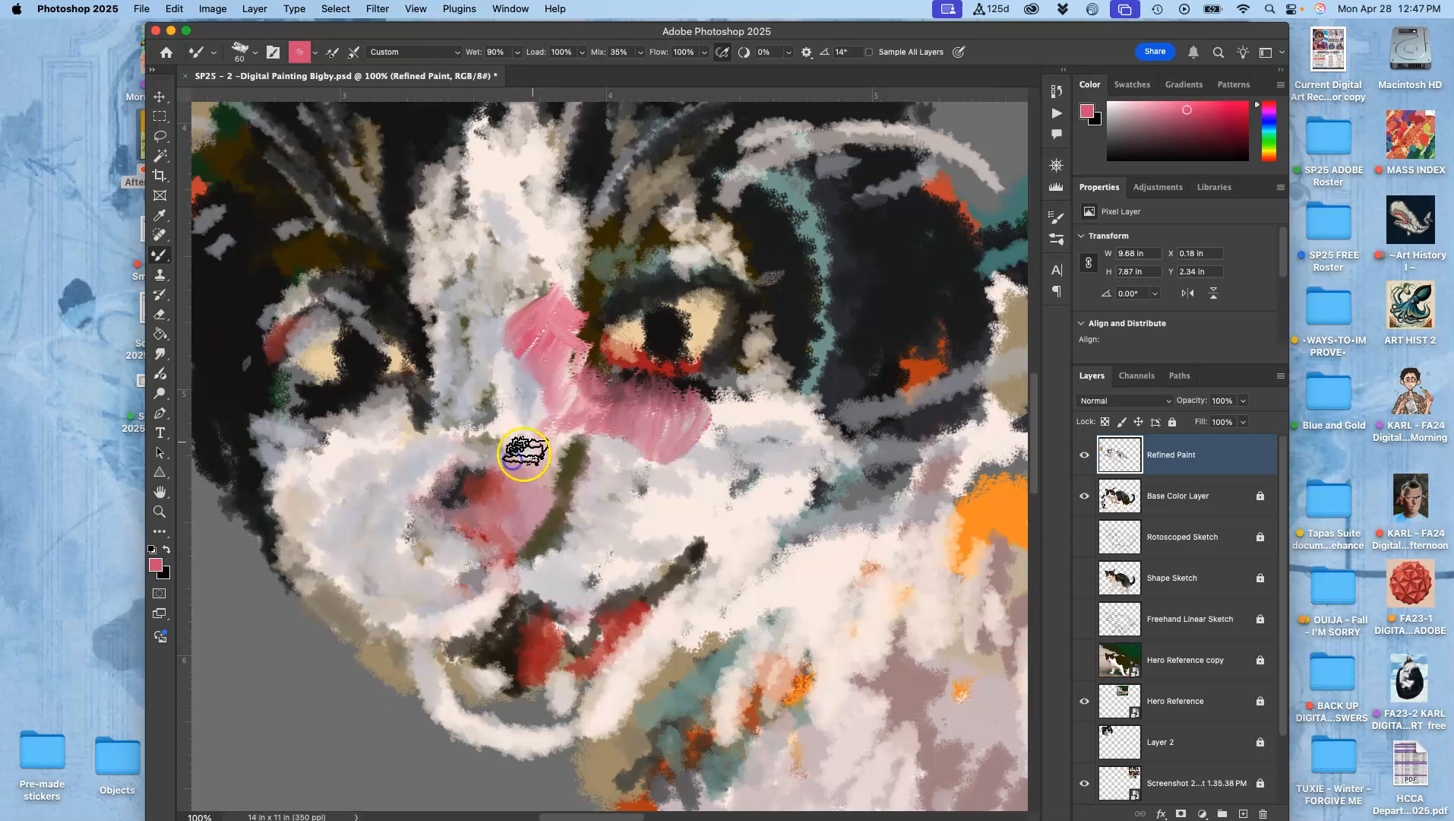
drag(503, 359, 535, 301)
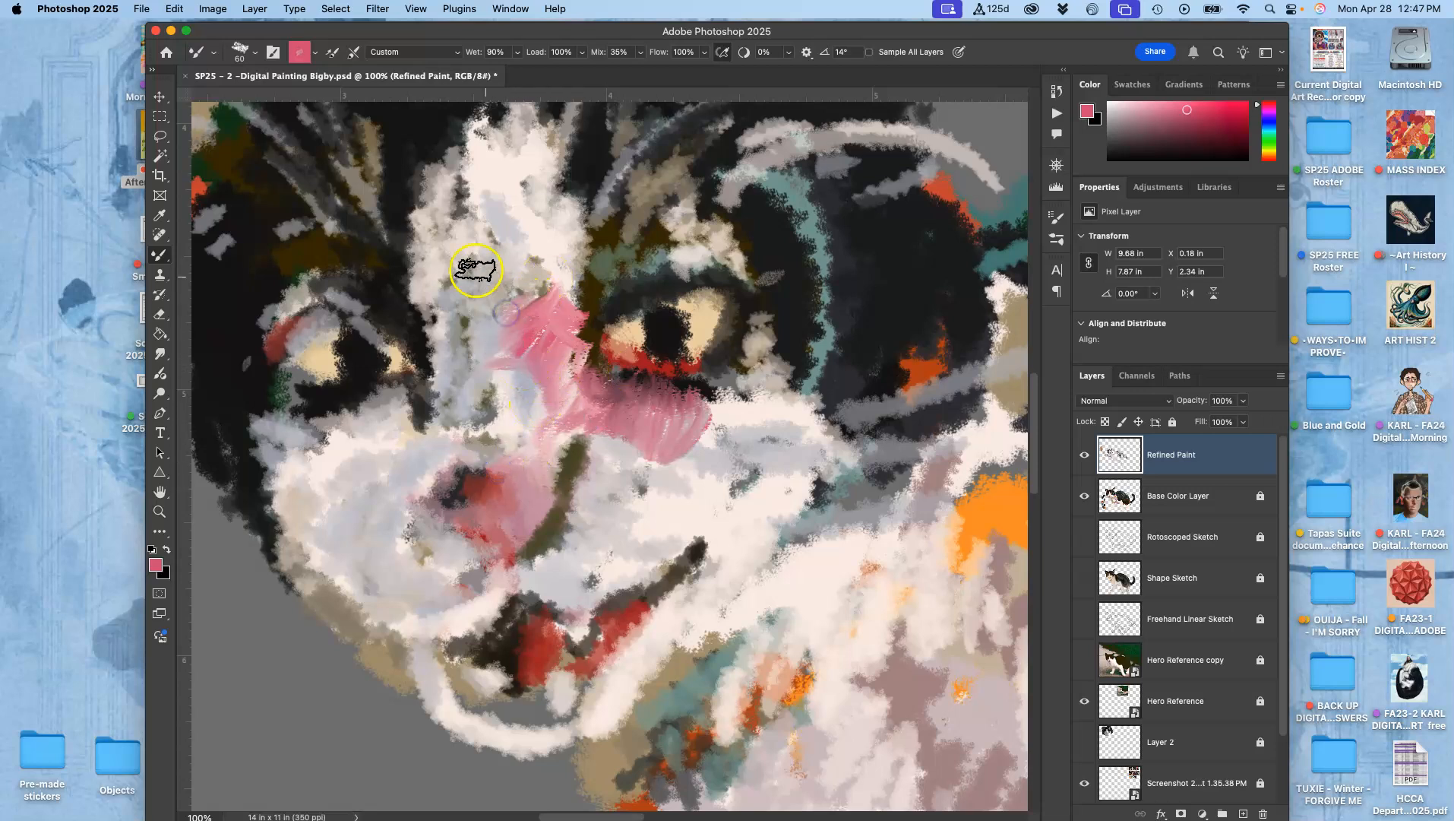
Step: Sample light fur and pale pink tones from the painting and blend them over the pink strokes on the nose bridge
alt+click(528, 246)
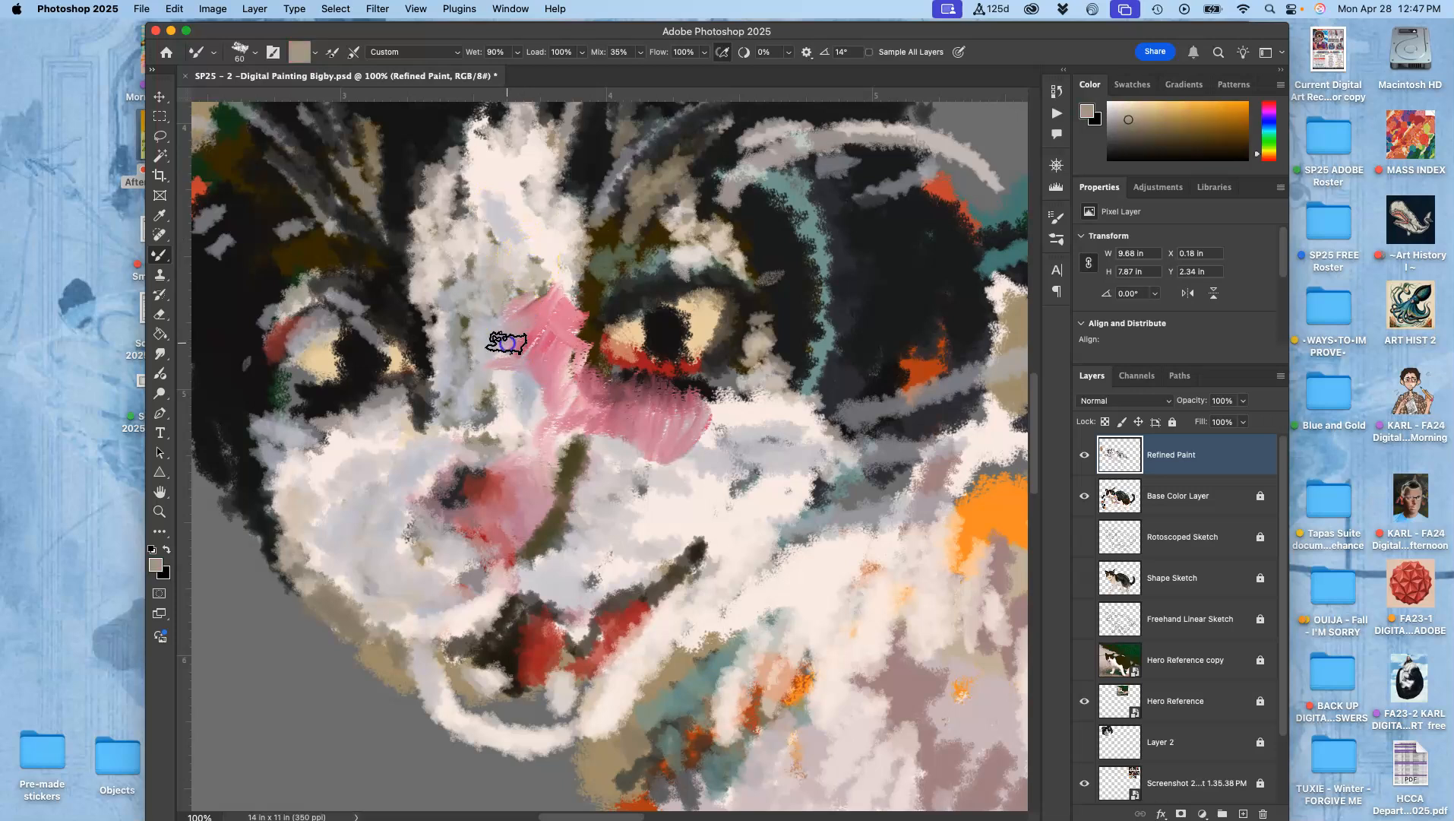
alt+click(515, 416)
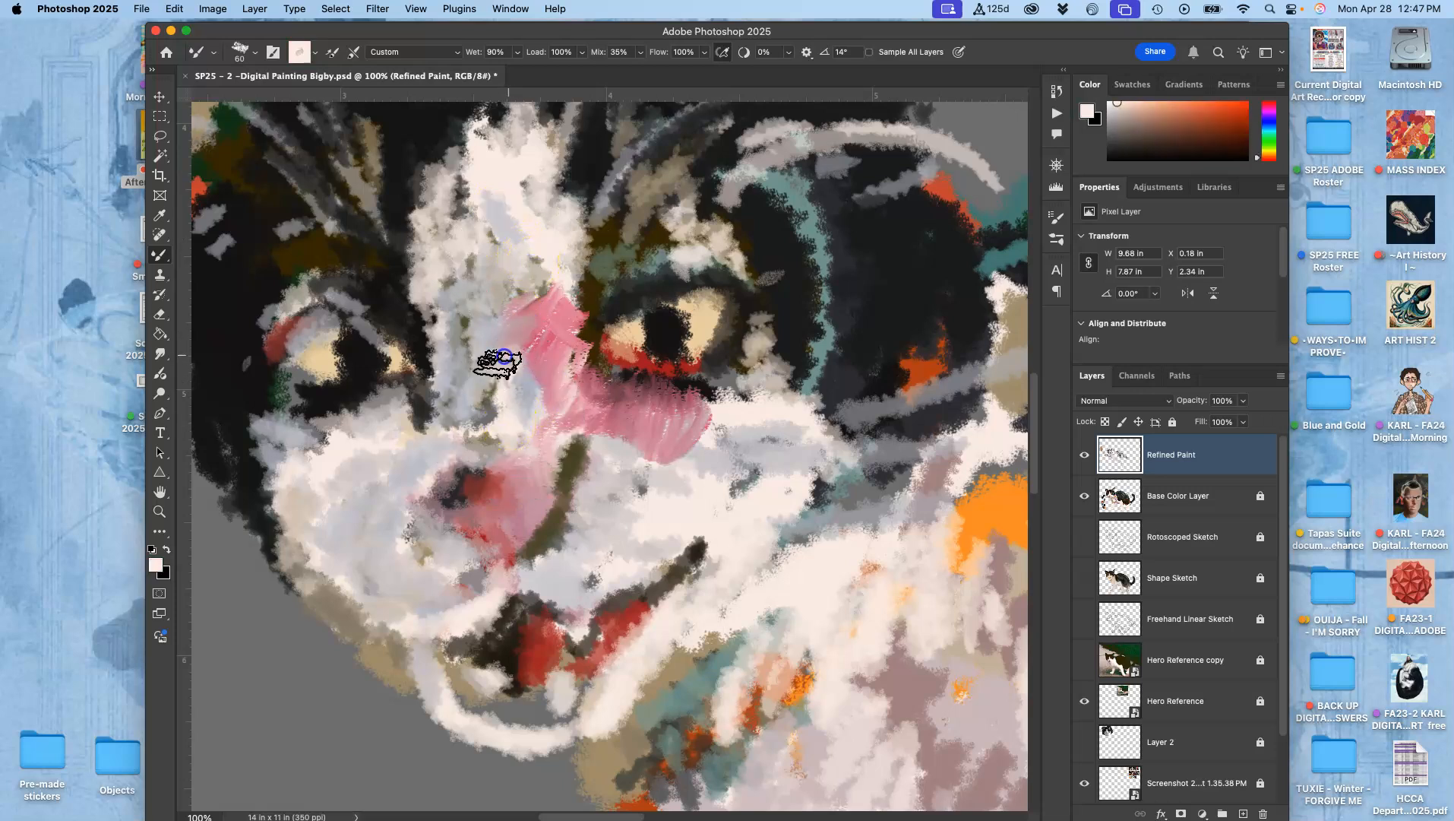
drag(545, 368, 545, 237)
alt+click(546, 271)
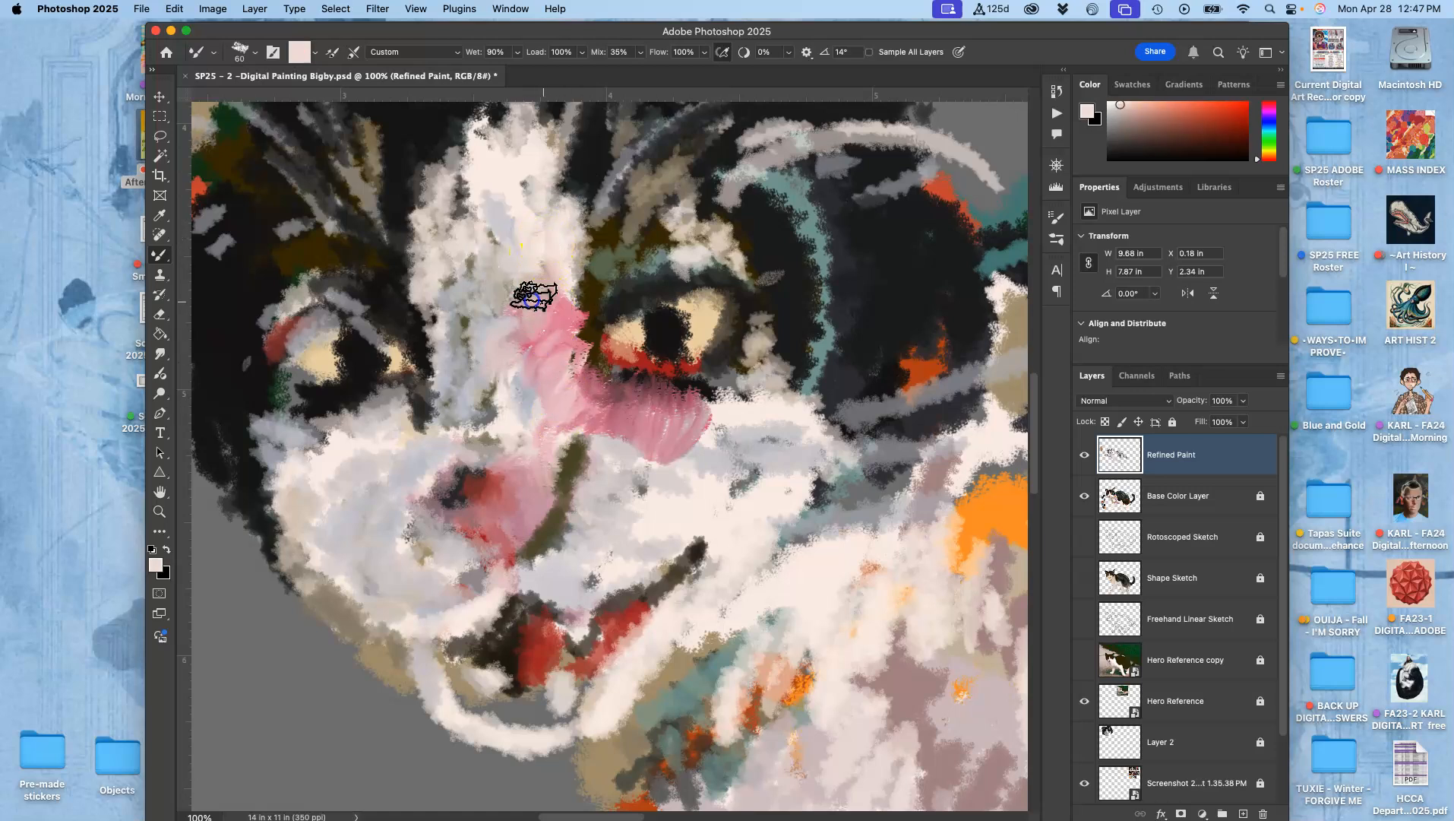
alt+click(566, 458)
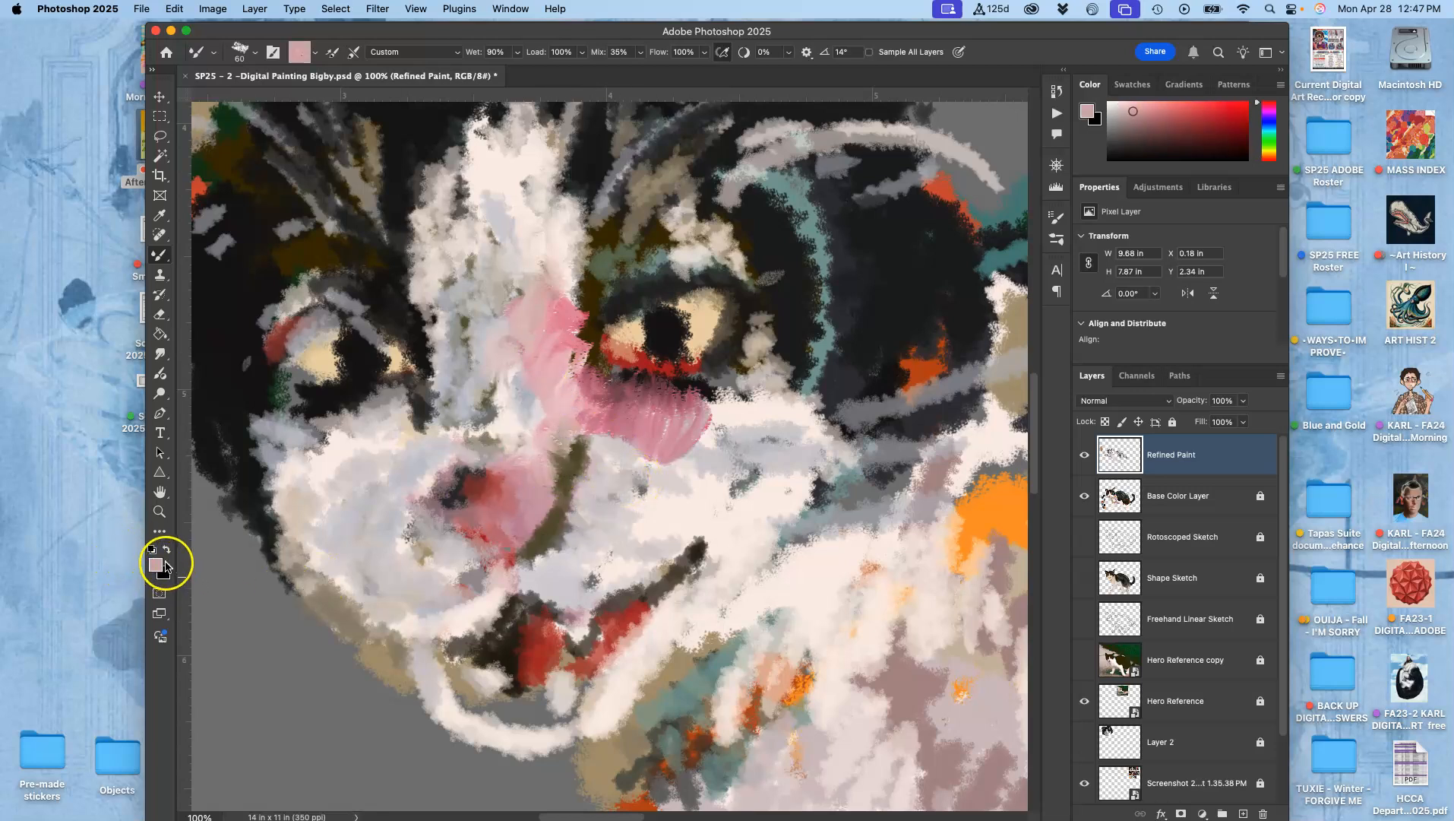
Step: Sample a gray from the painting and blend it into the pink area on the nose bridge and up toward the forehead
alt+click(285, 391)
click(571, 395)
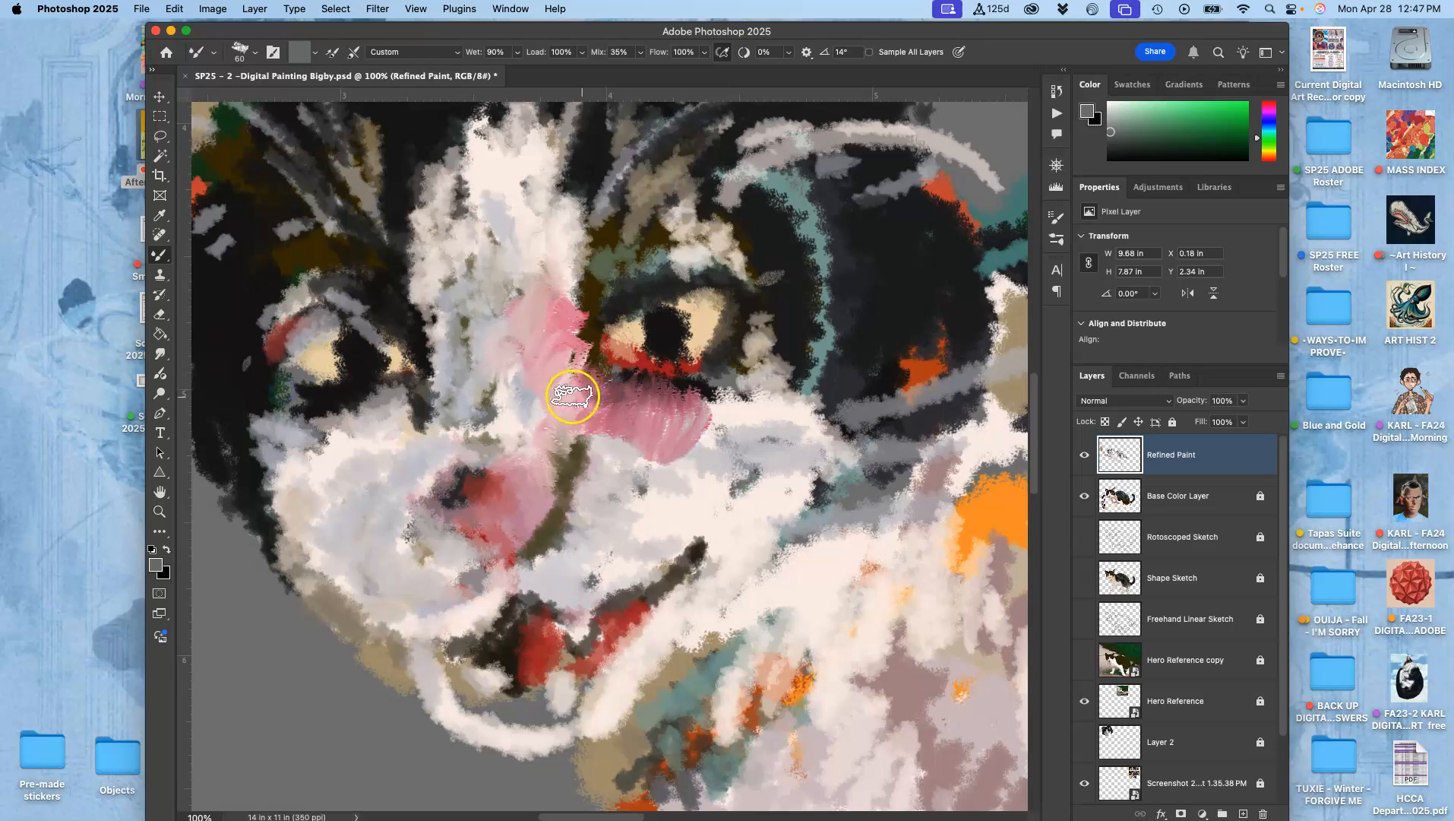
click(538, 354)
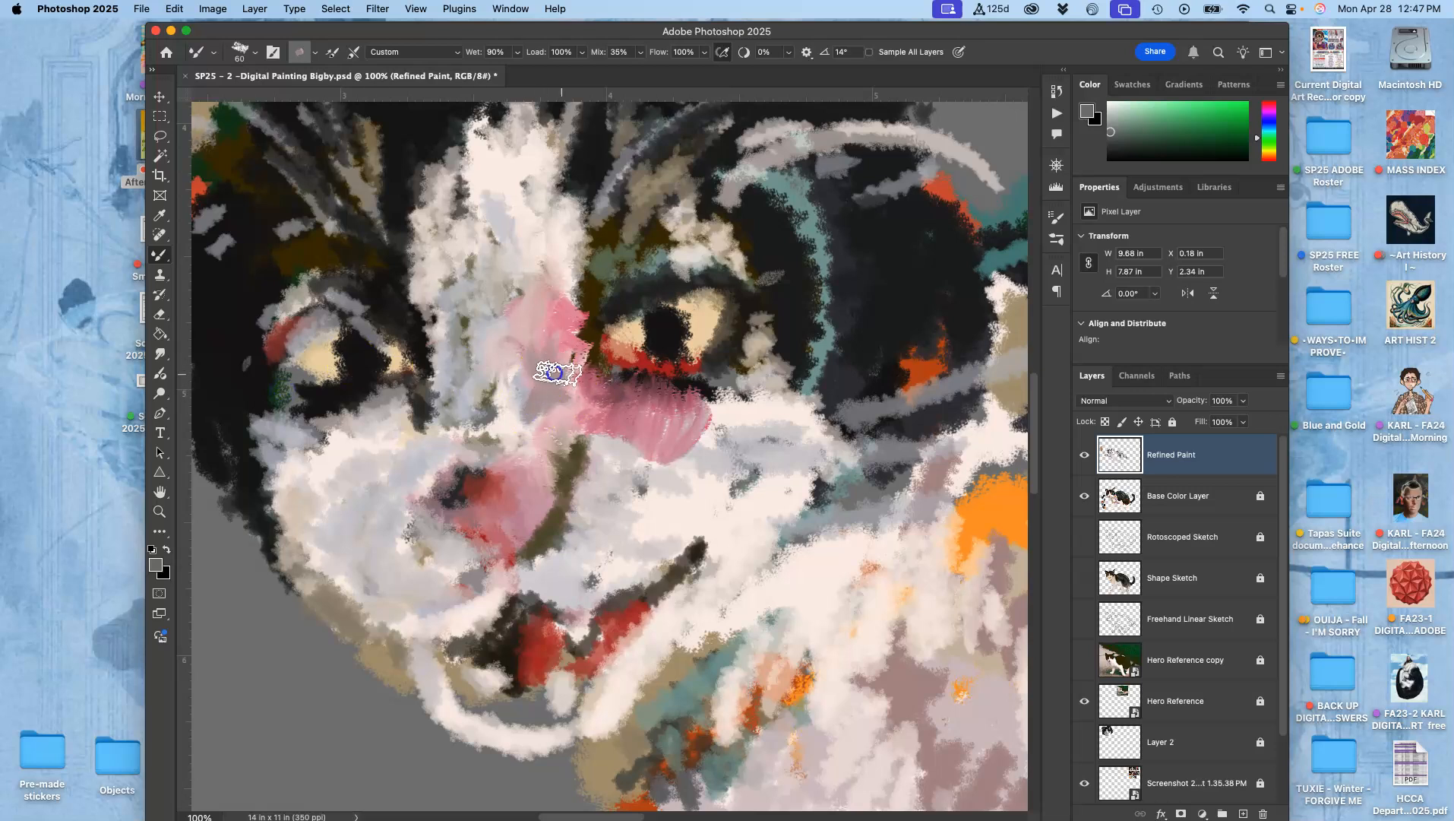
drag(541, 317, 527, 243)
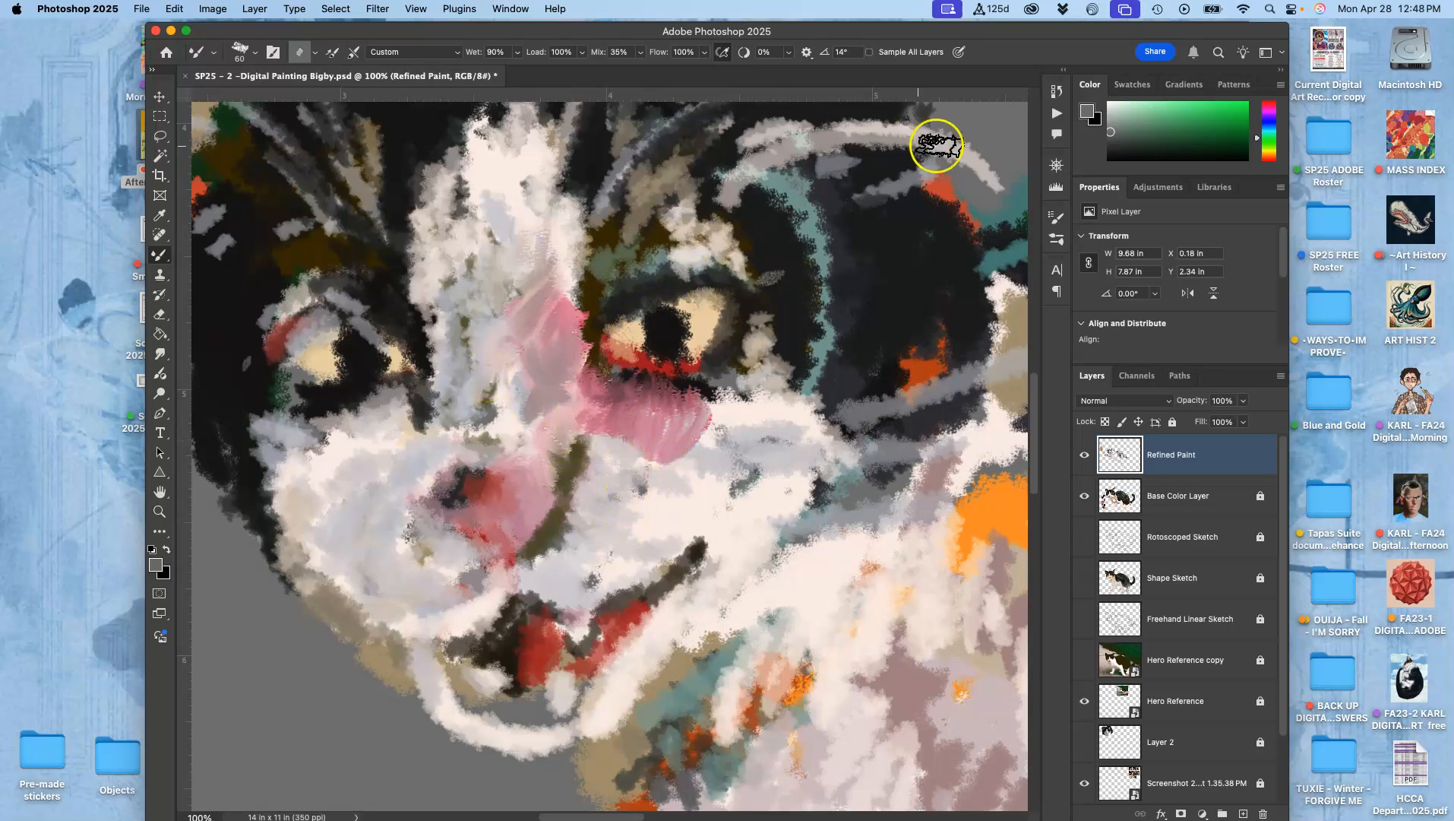
Step: Examine the Texture and Transfer options in the settings of the current mixer brush
click(1059, 220)
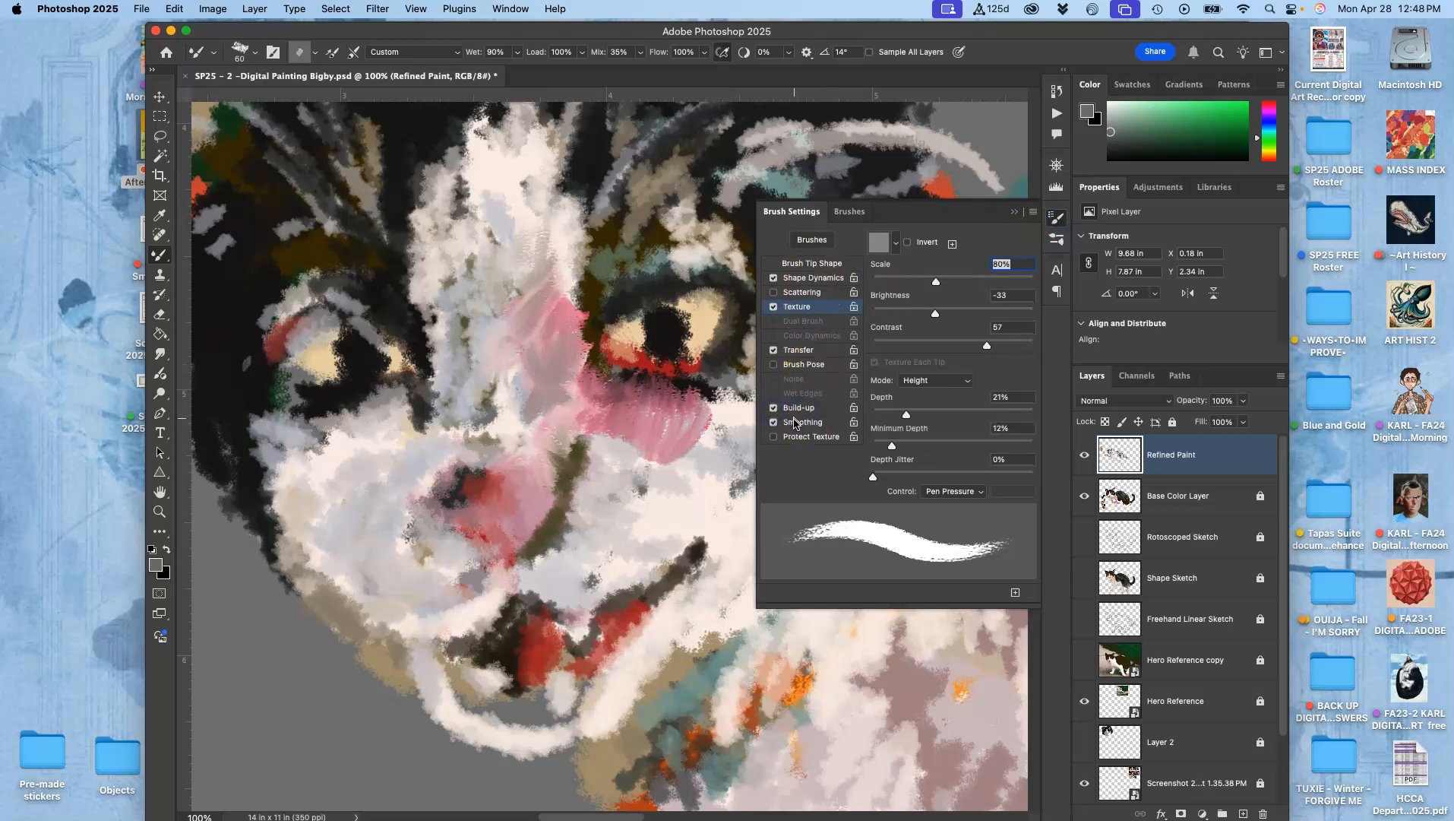
click(801, 351)
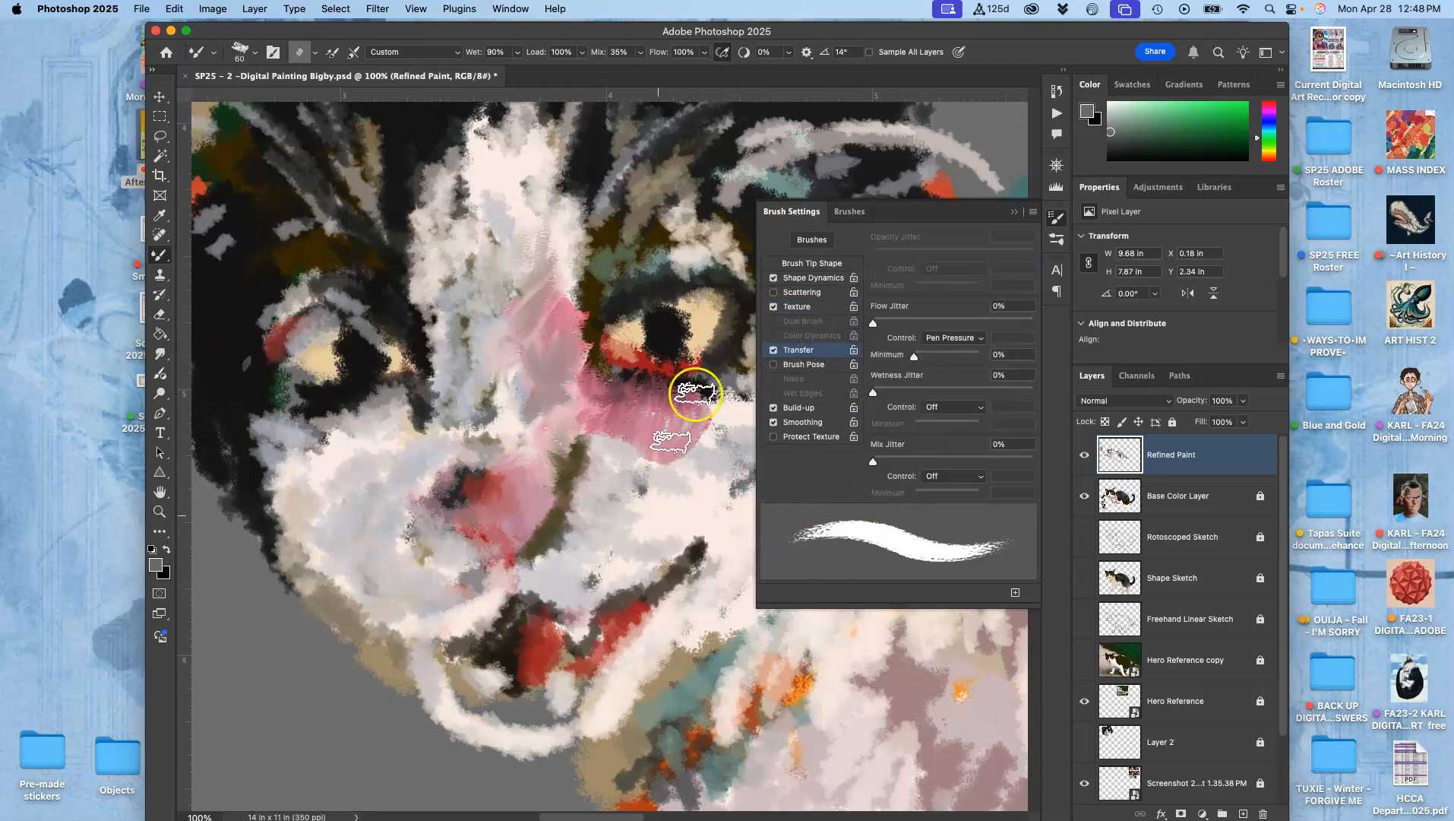
click(1017, 212)
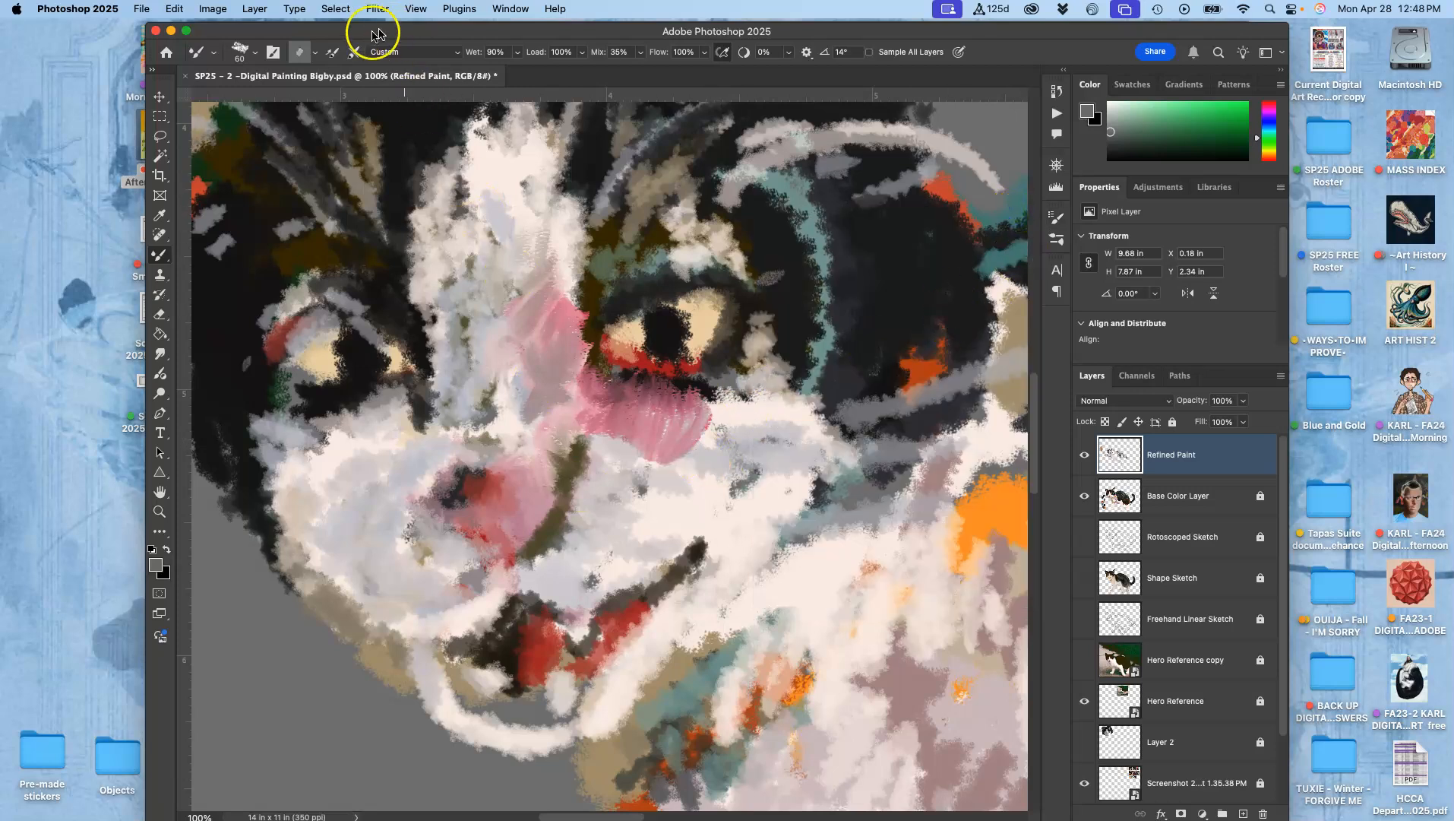
Step: Choose the SP23-1 Karl Very Wet Brush preset and smear the paint across the cat's face with it
click(253, 61)
scroll(321, 256, down, 10)
click(255, 284)
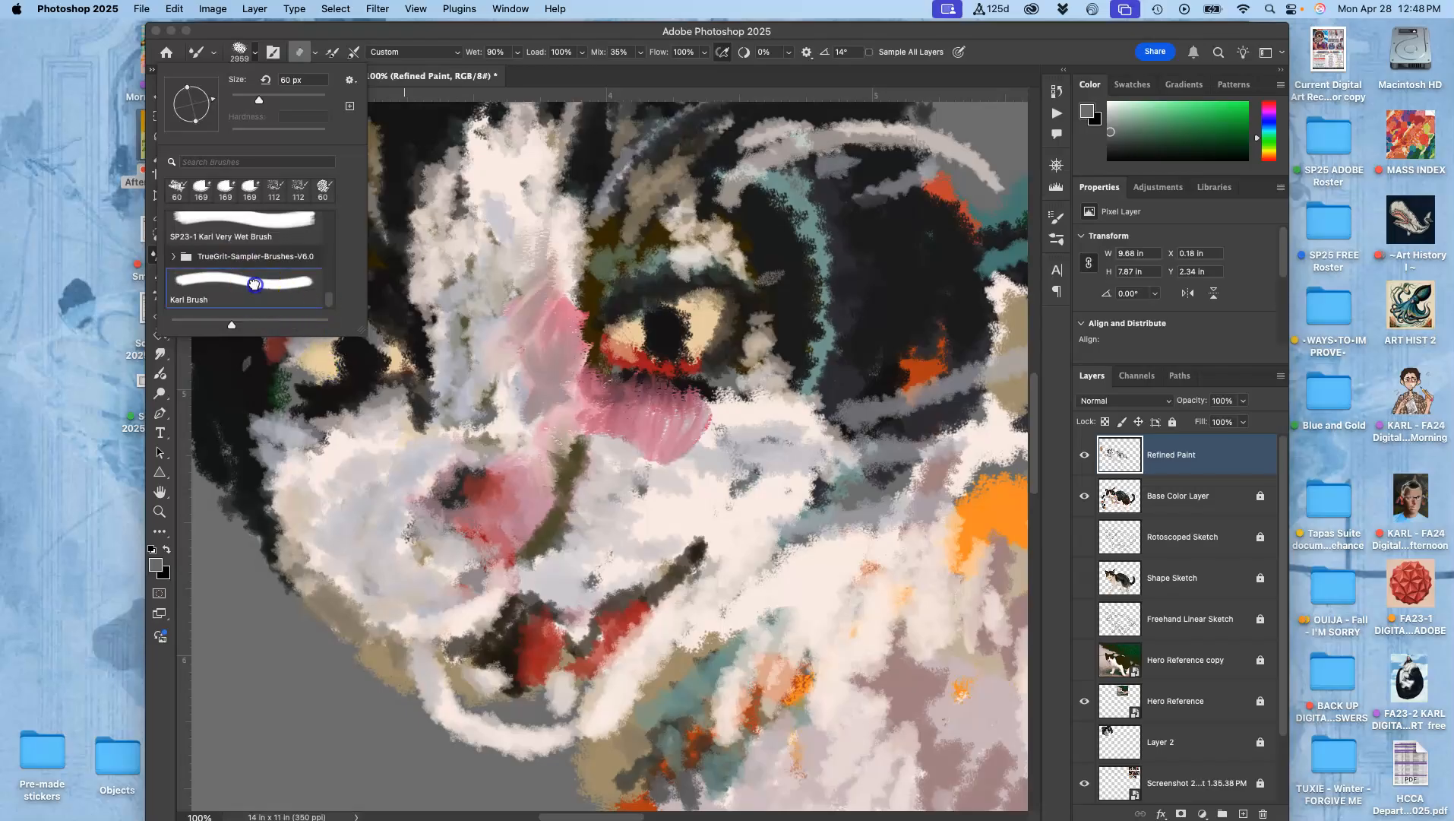
click(259, 226)
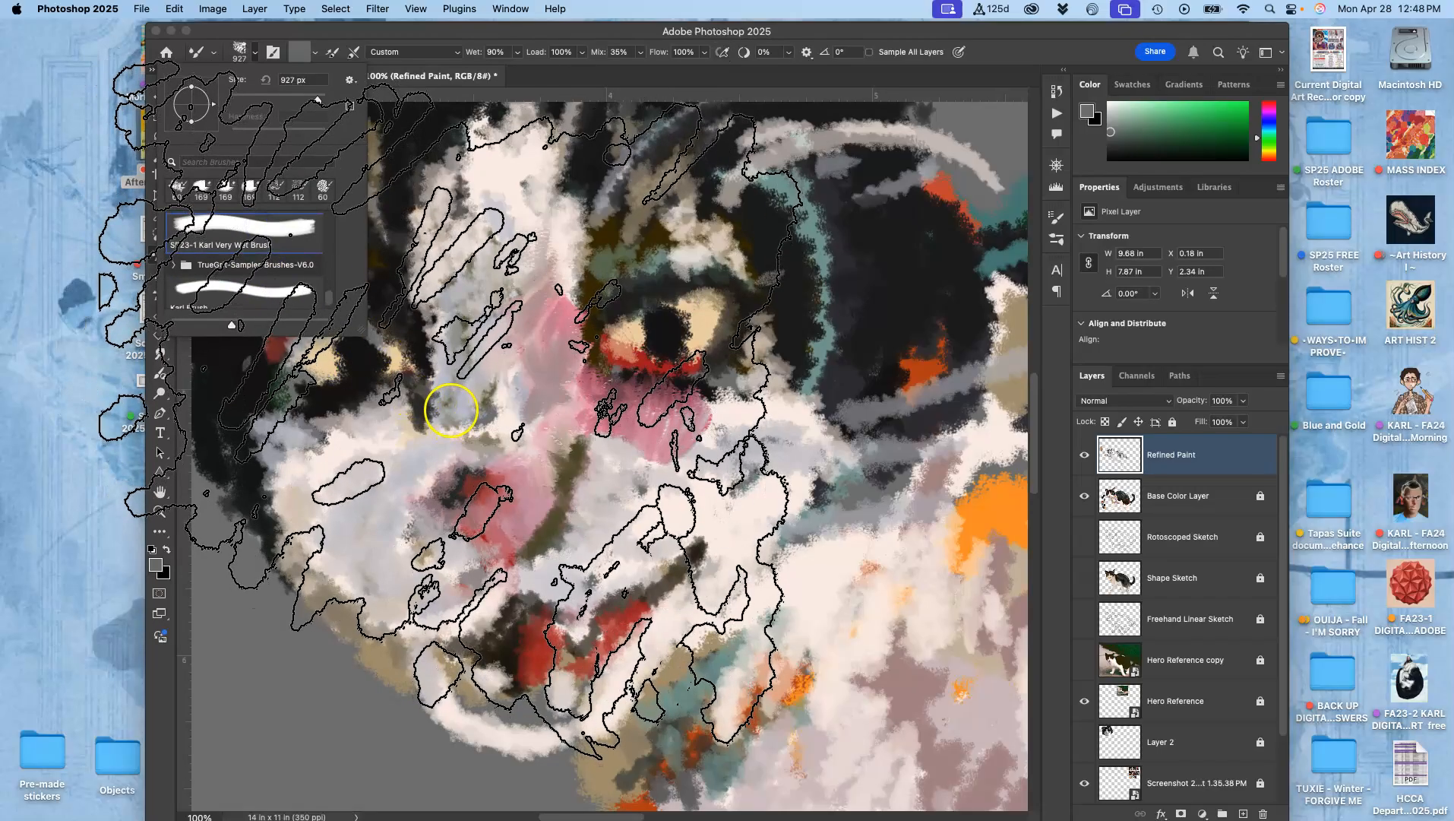
mouse_move(642, 468)
mouse_down()
mouse_move(922, 286)
mouse_move(1000, 195)
mouse_move(658, 383)
mouse_move(646, 423)
mouse_move(666, 457)
mouse_up()
click(662, 462)
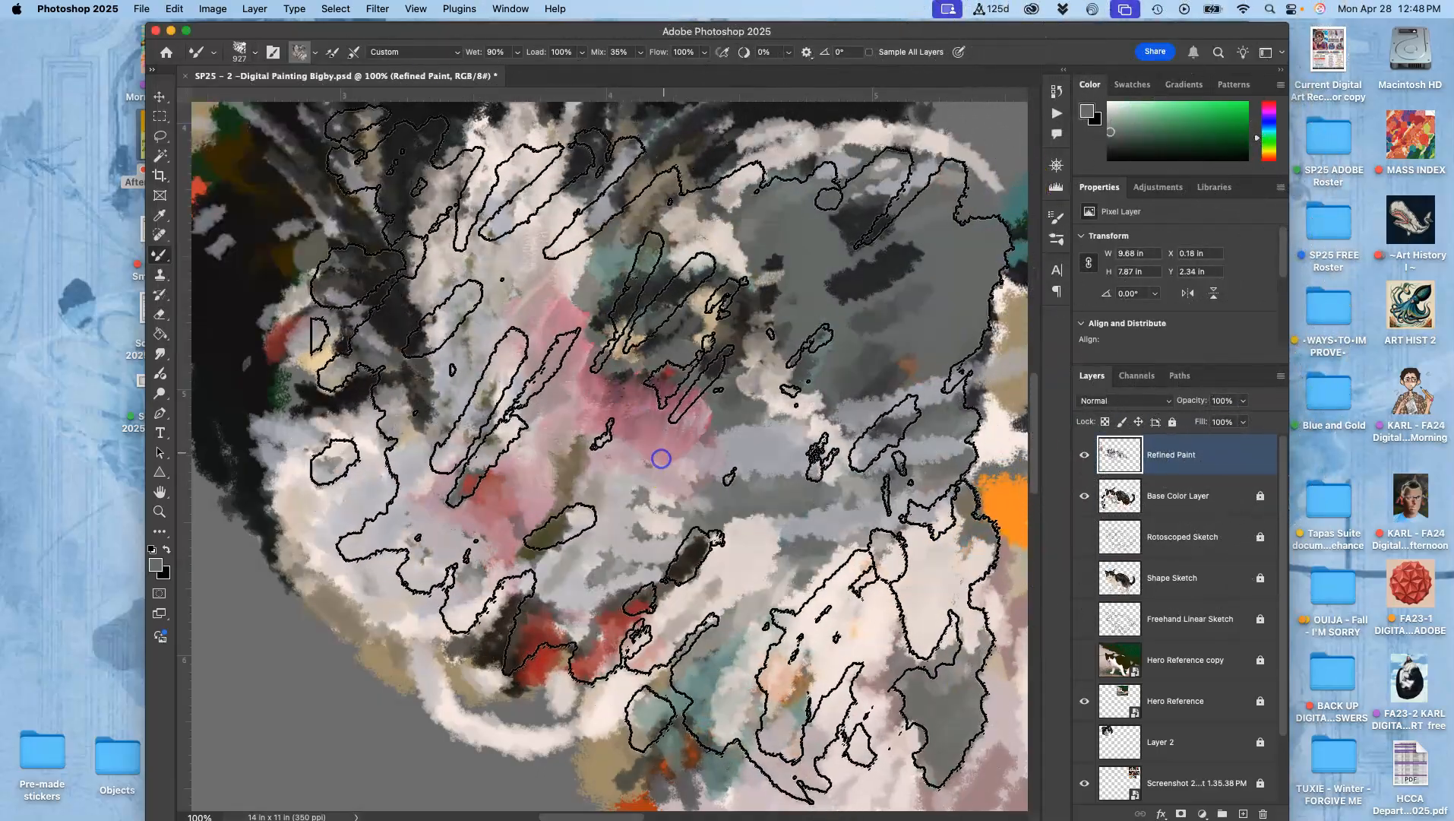
Step: Undo all the Mixer Brush strokes by reverting the painting to the last Layer Visibility history state
key(super+minus)
key(super+minus)
key(super+minus)
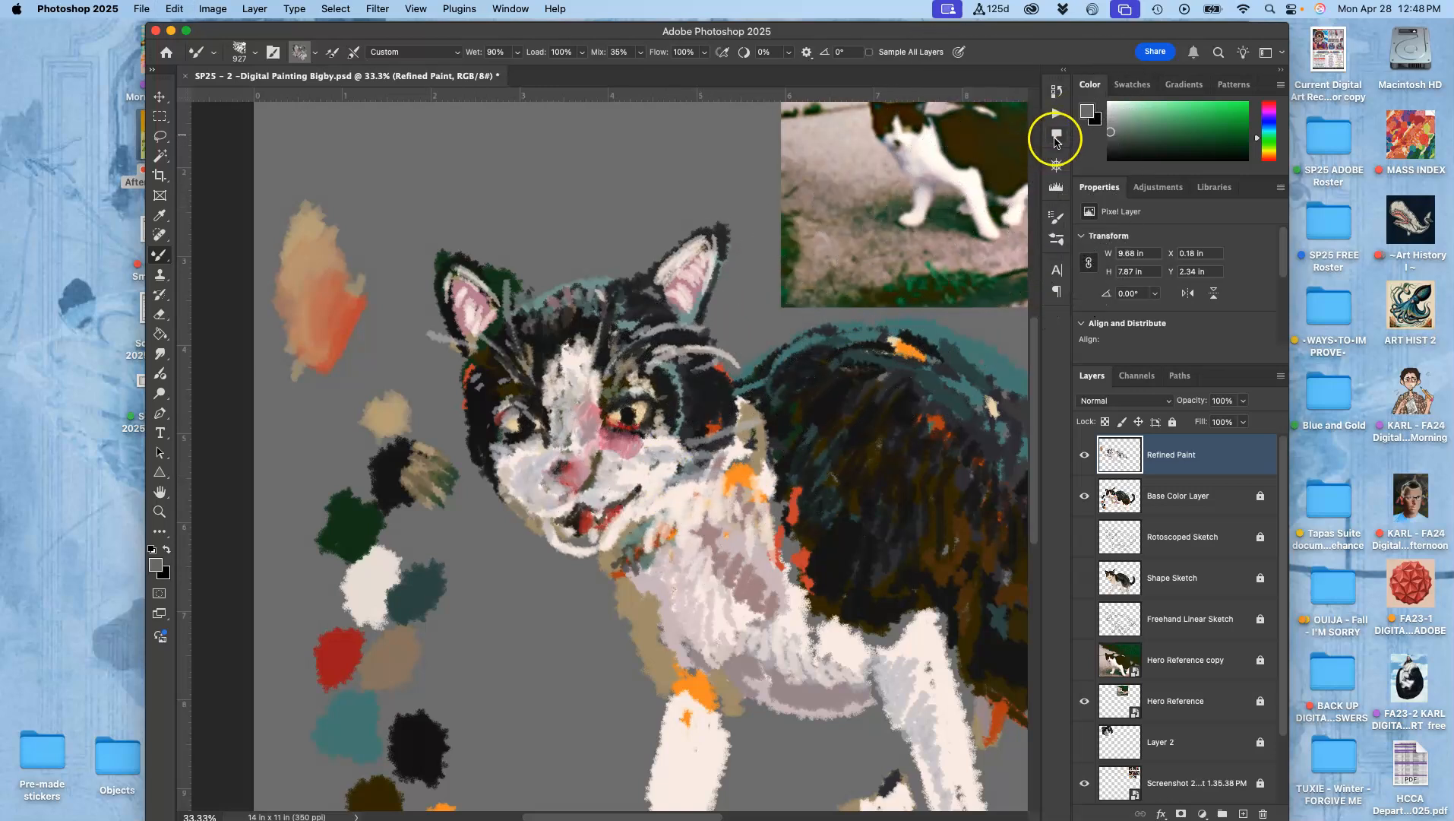
key(super+z)
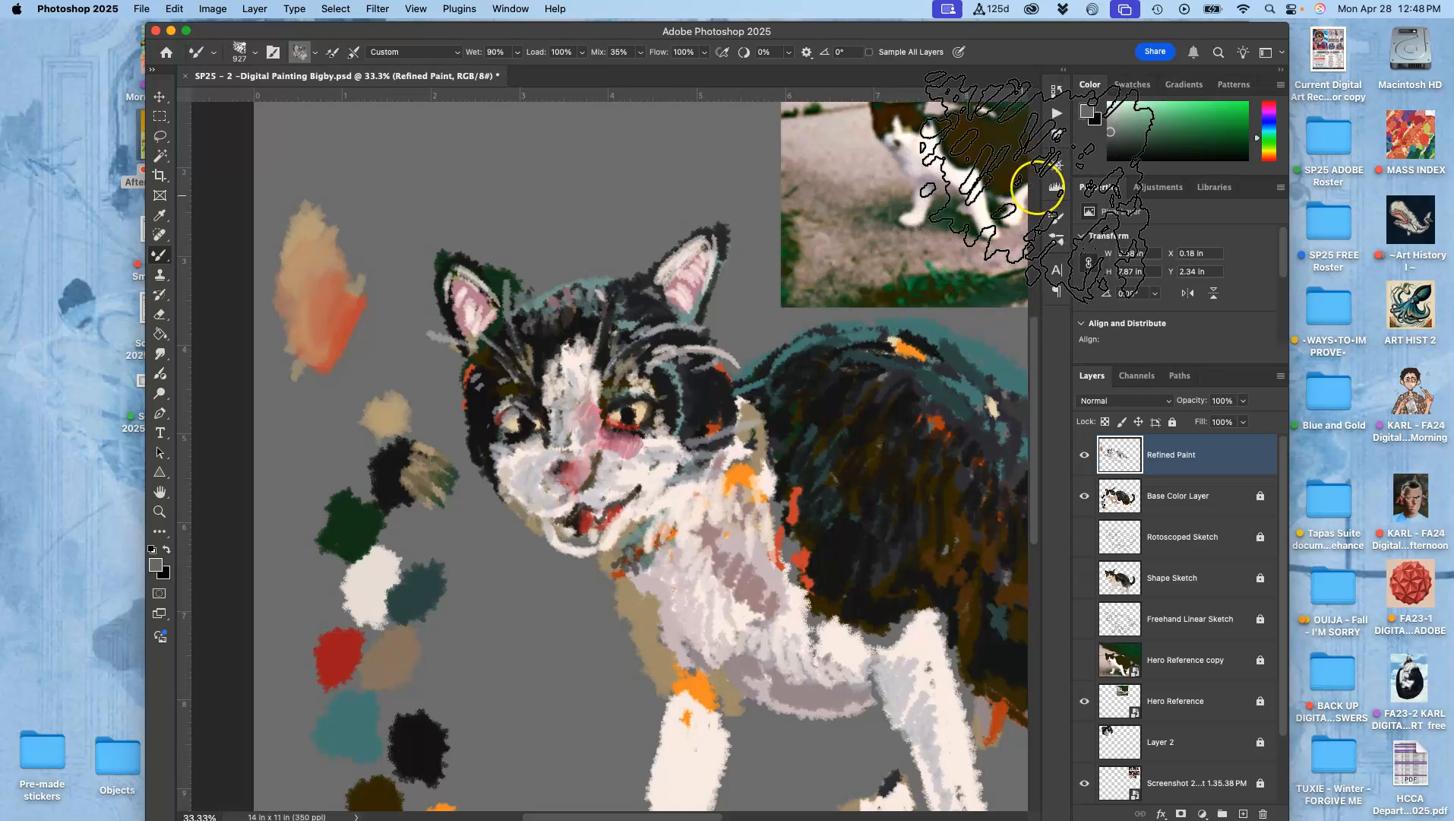
click(1057, 93)
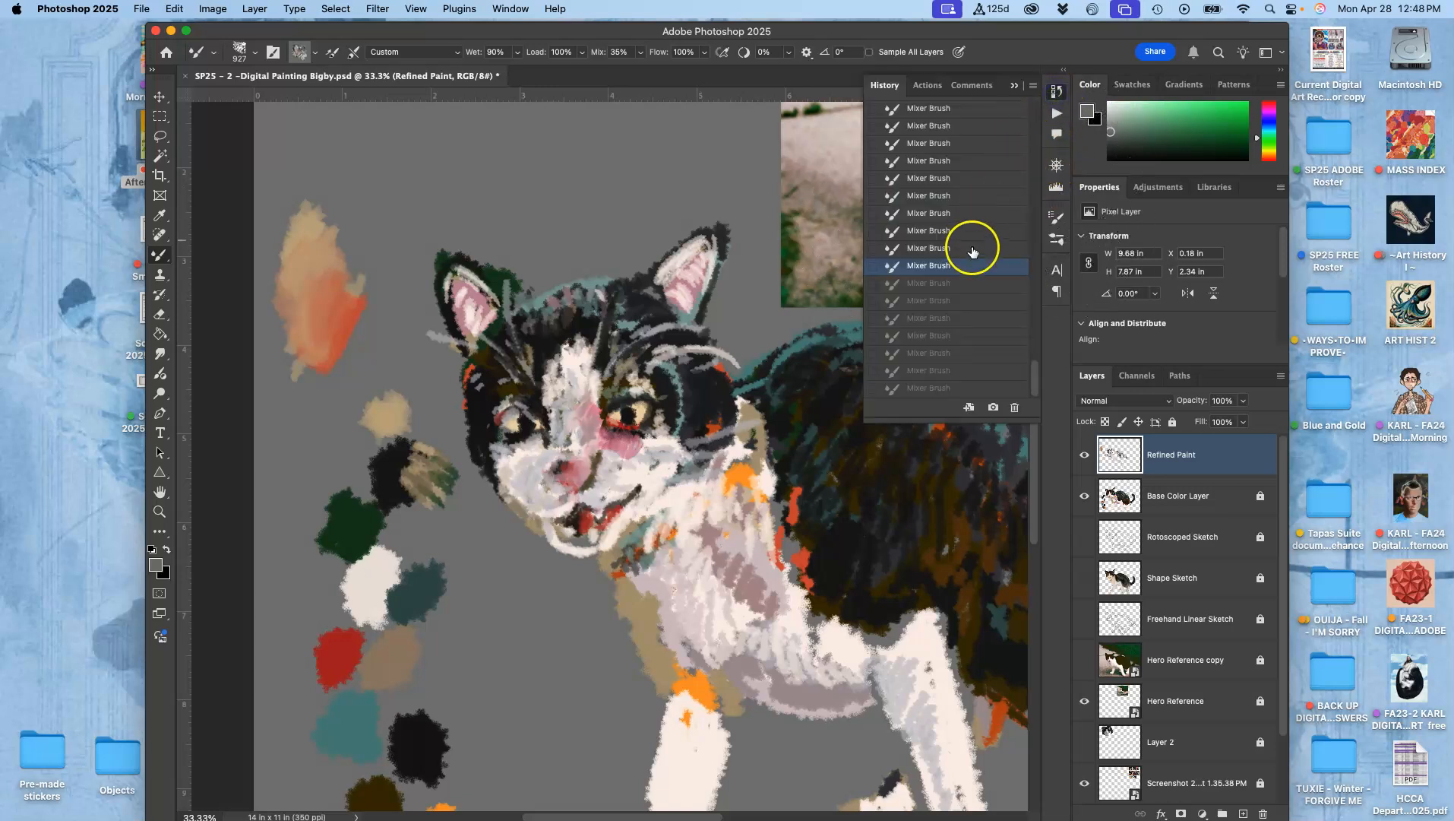
drag(1032, 359, 1040, 92)
click(952, 204)
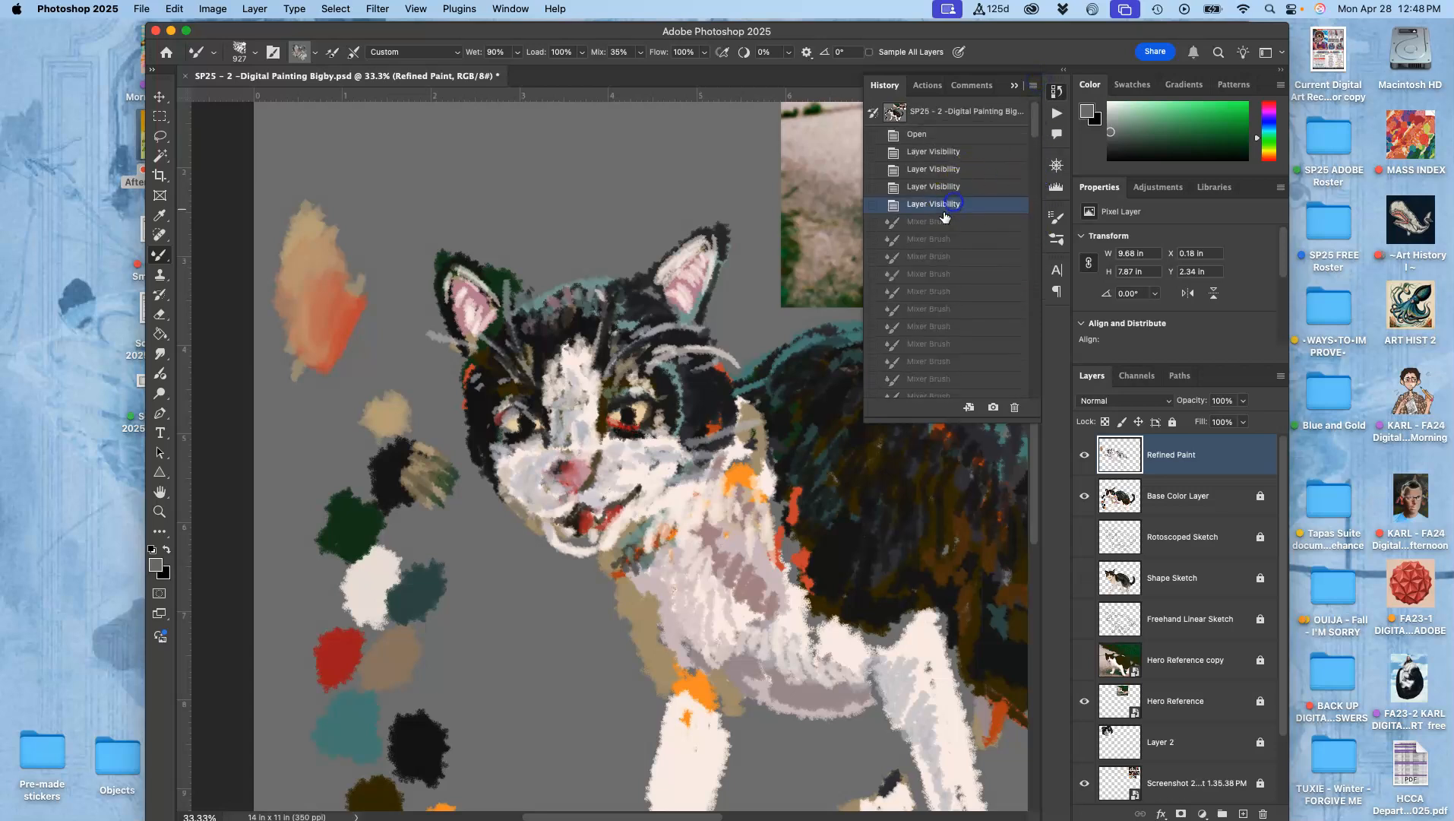
Step: Try smearing the cat's head with the very wet mixer brush and undo the strokes
mouse_move(688, 406)
mouse_down()
mouse_move(578, 243)
mouse_move(524, 370)
mouse_move(519, 430)
mouse_move(479, 486)
mouse_up()
key(super+z)
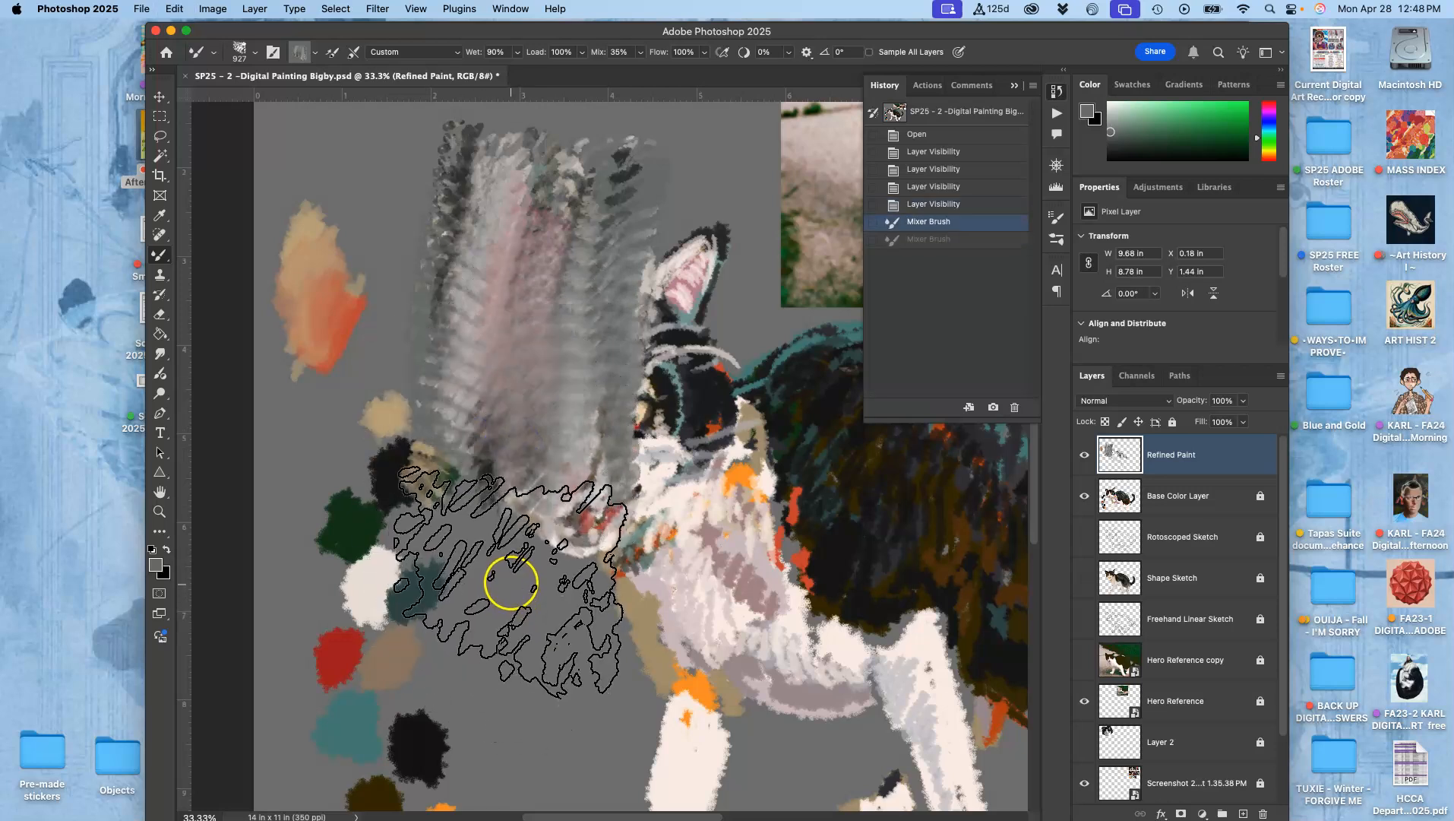
key(super+z)
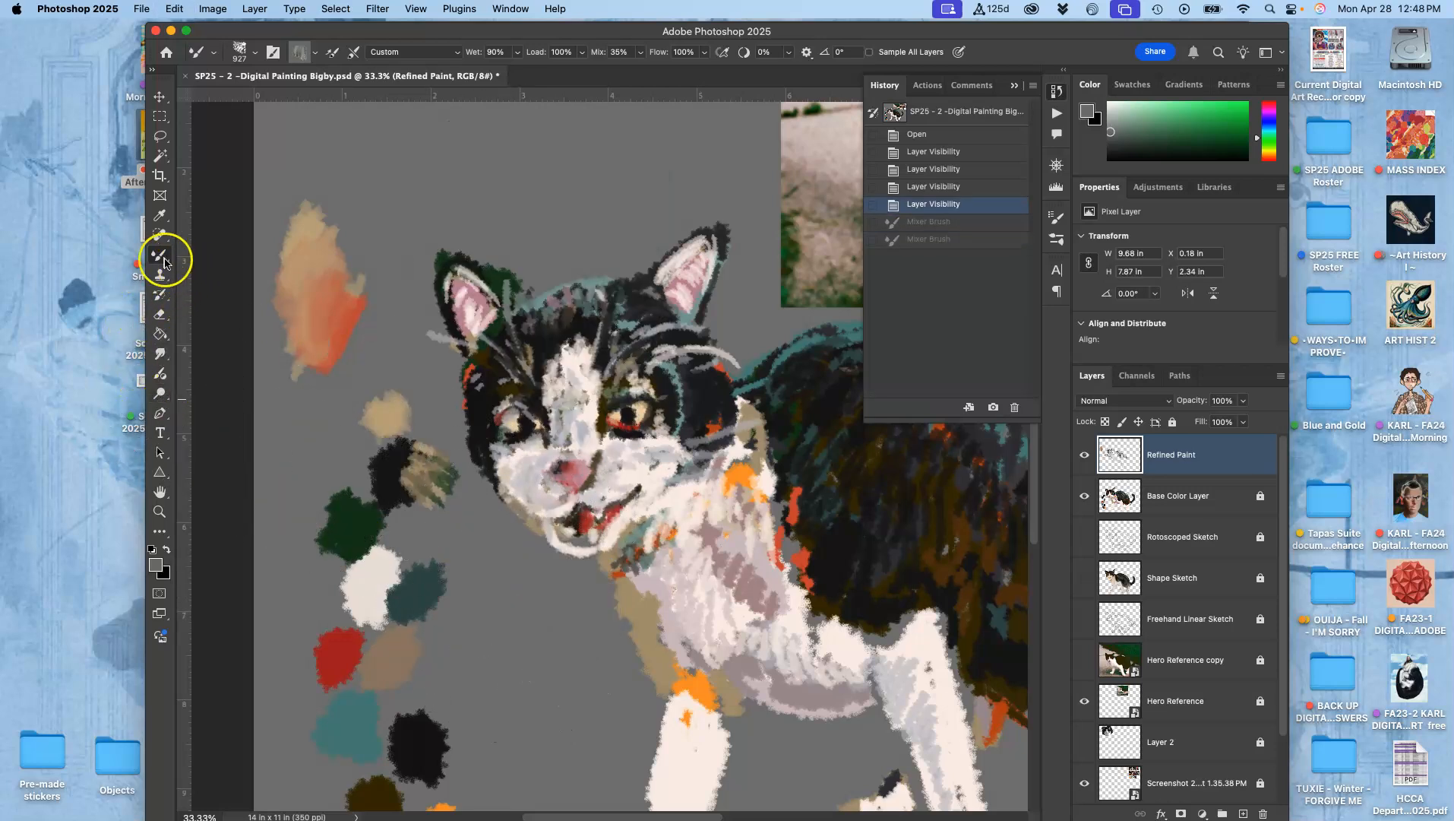
Step: Switch to the regular Brush tool with the 927 px SP23-1 Karl Very Wet Brush preset and sample the red palette swatch
drag(159, 256, 204, 251)
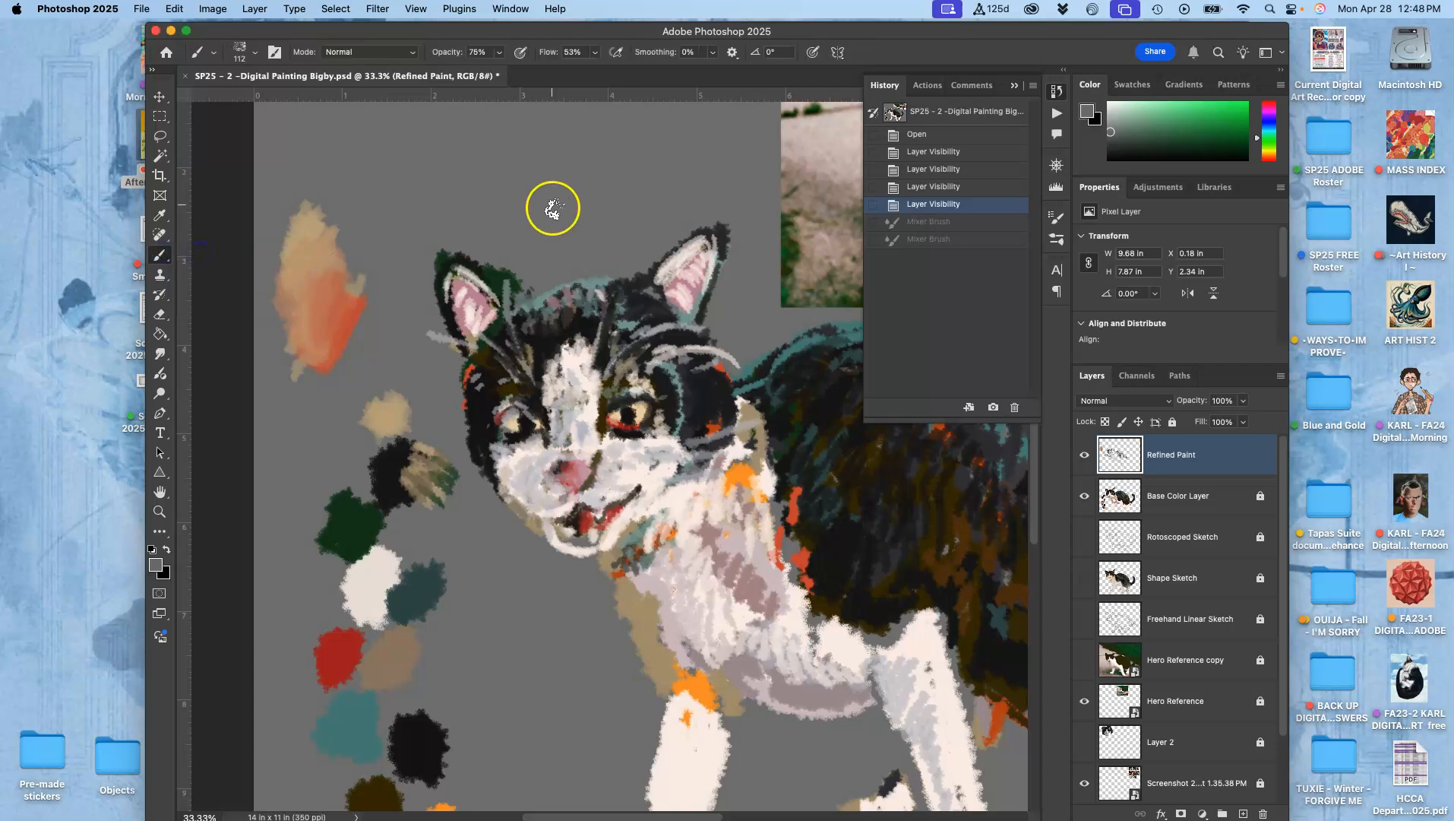
click(257, 53)
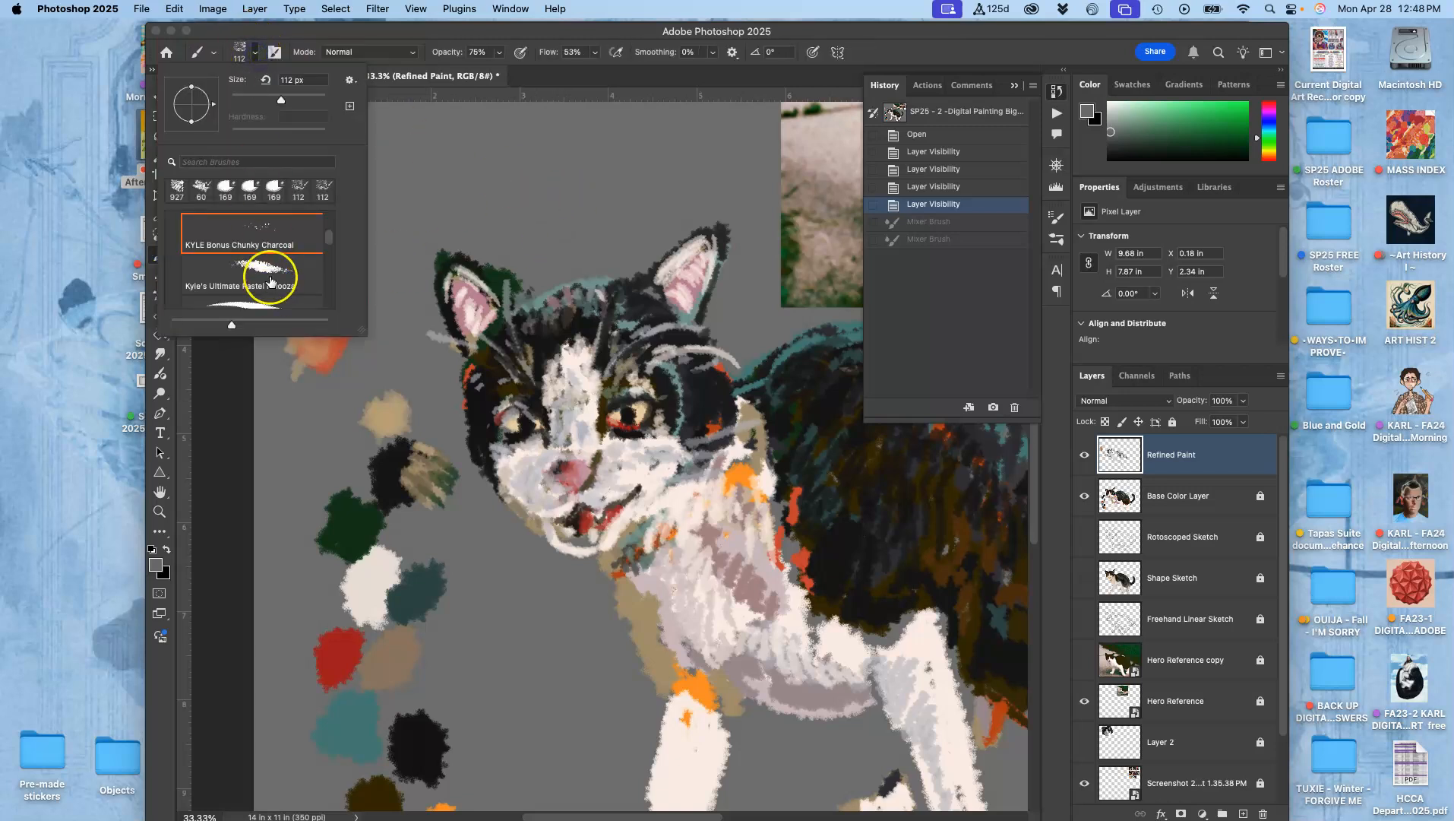
drag(328, 238, 317, 379)
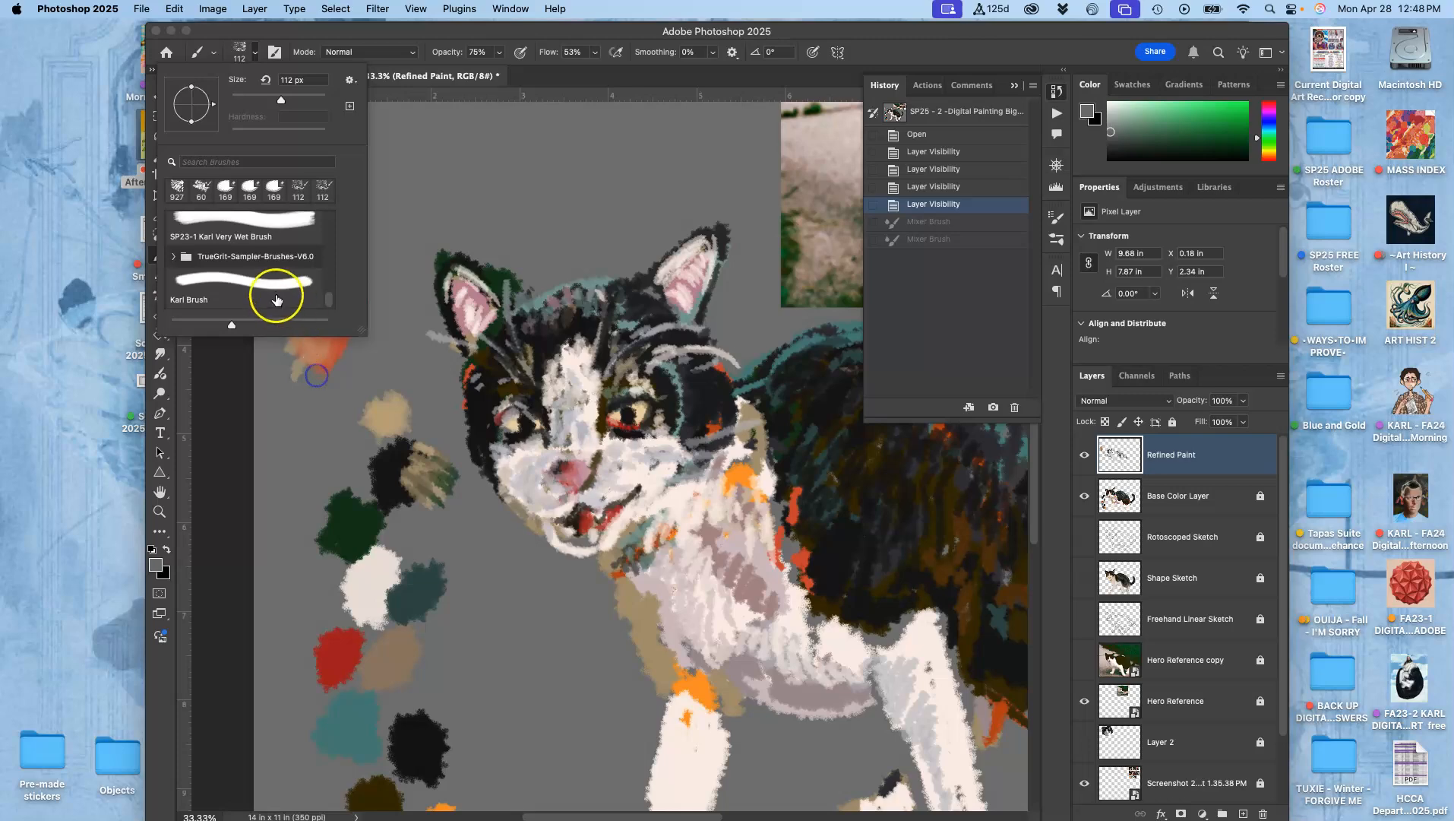
click(177, 186)
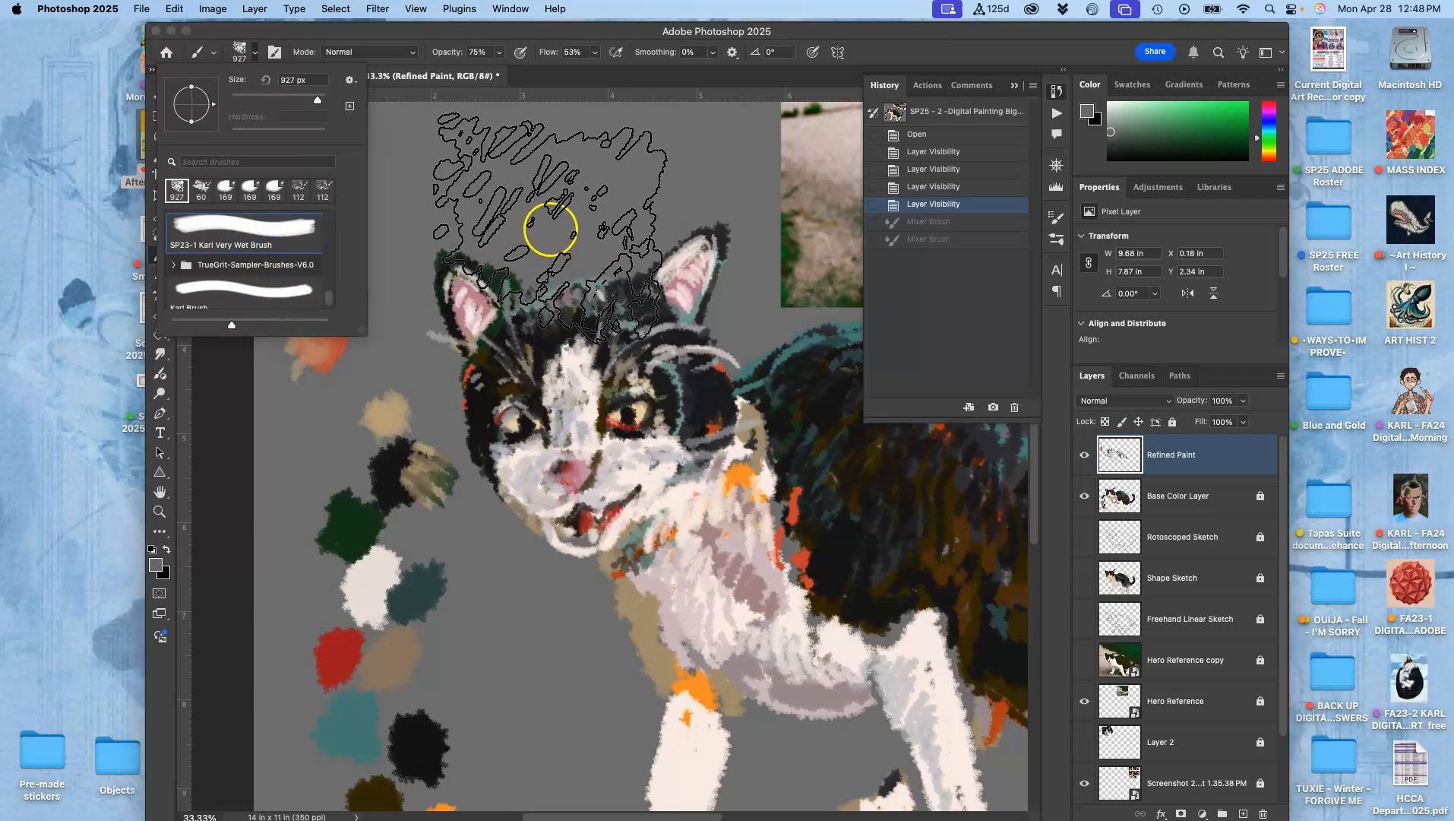
click(548, 230)
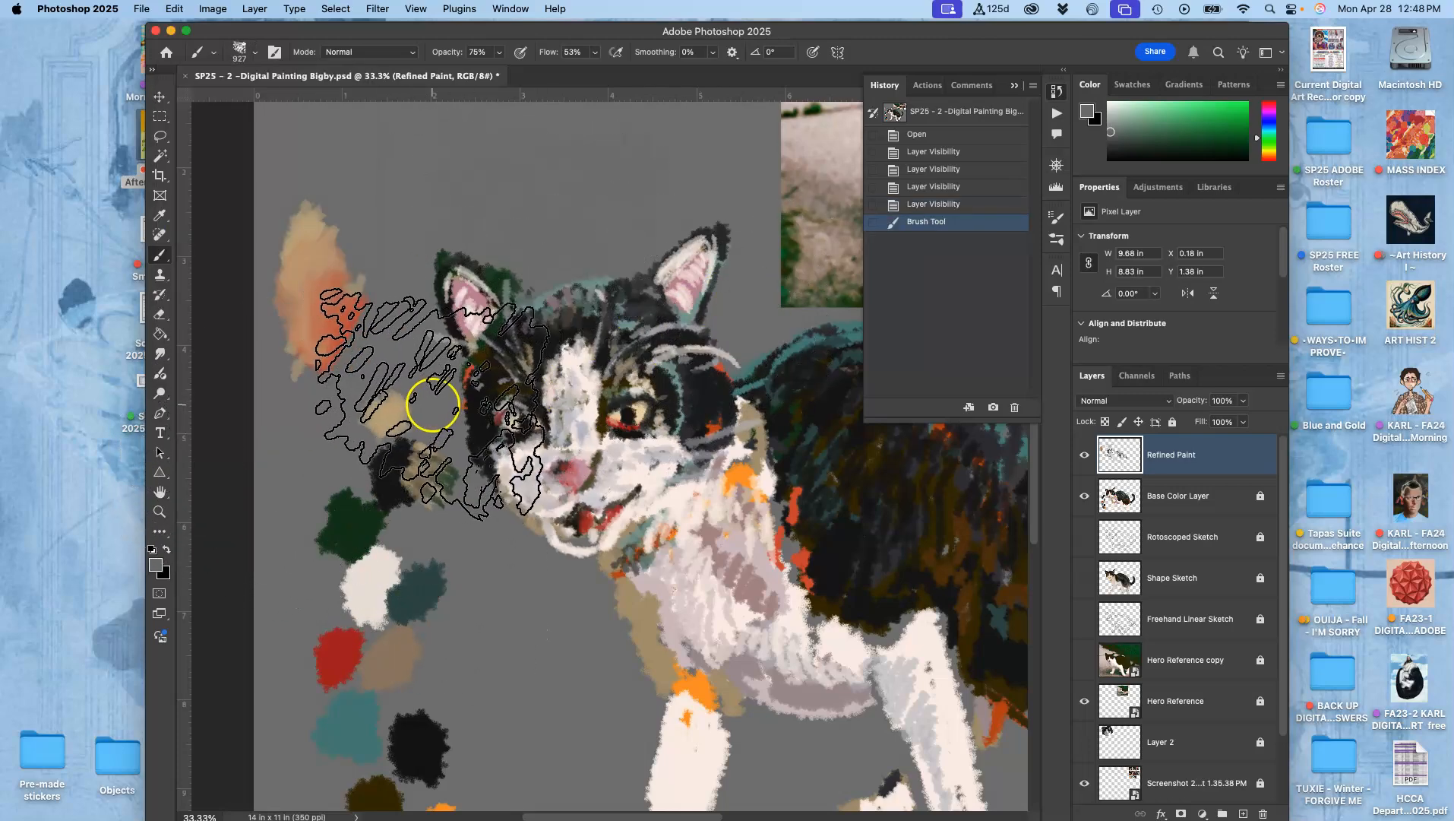
key(super+z)
alt+click(339, 648)
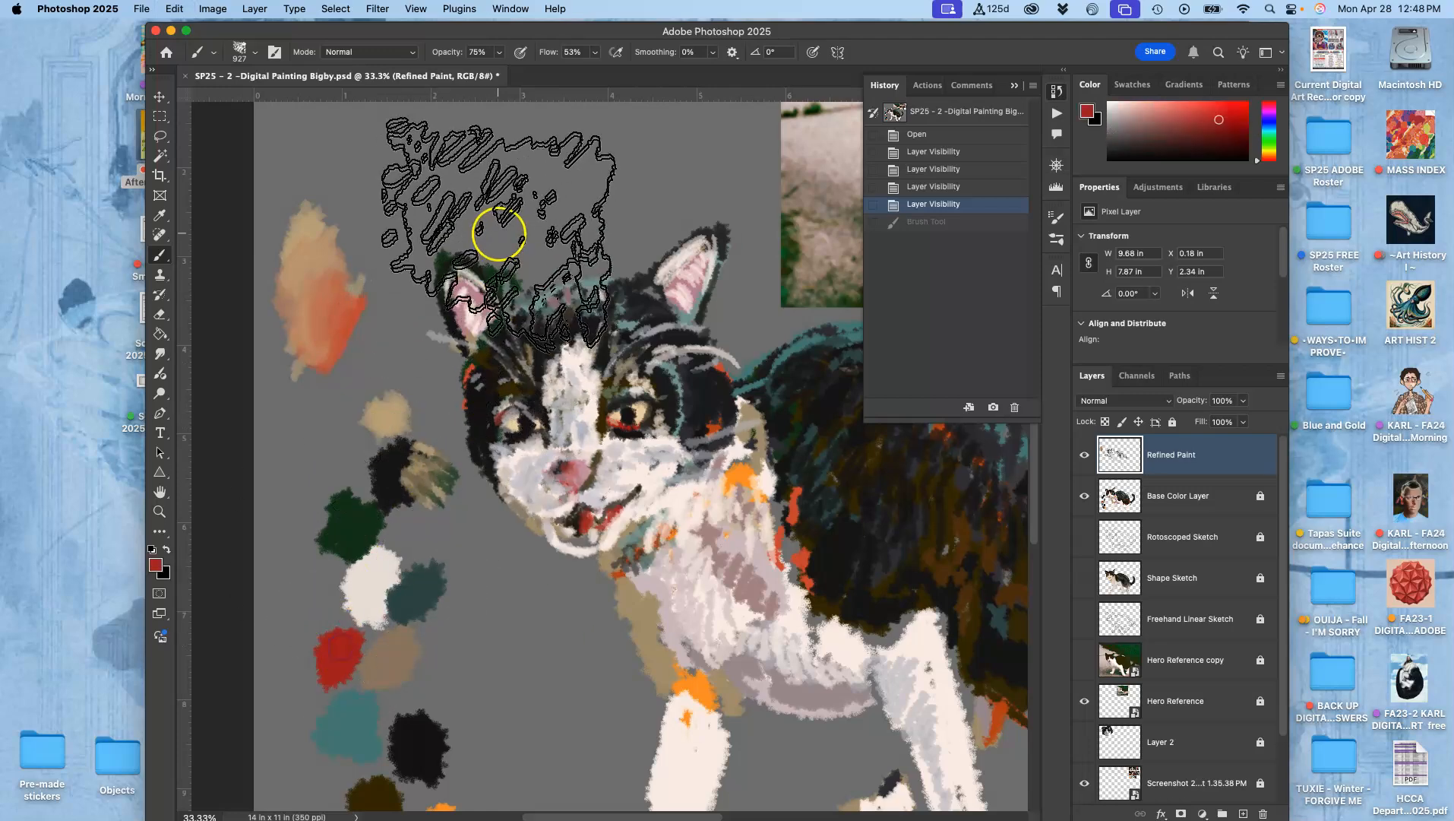
Step: Try large red brush strokes over the cat's head and the palette, and revert the painting to the Open history state
click(513, 259)
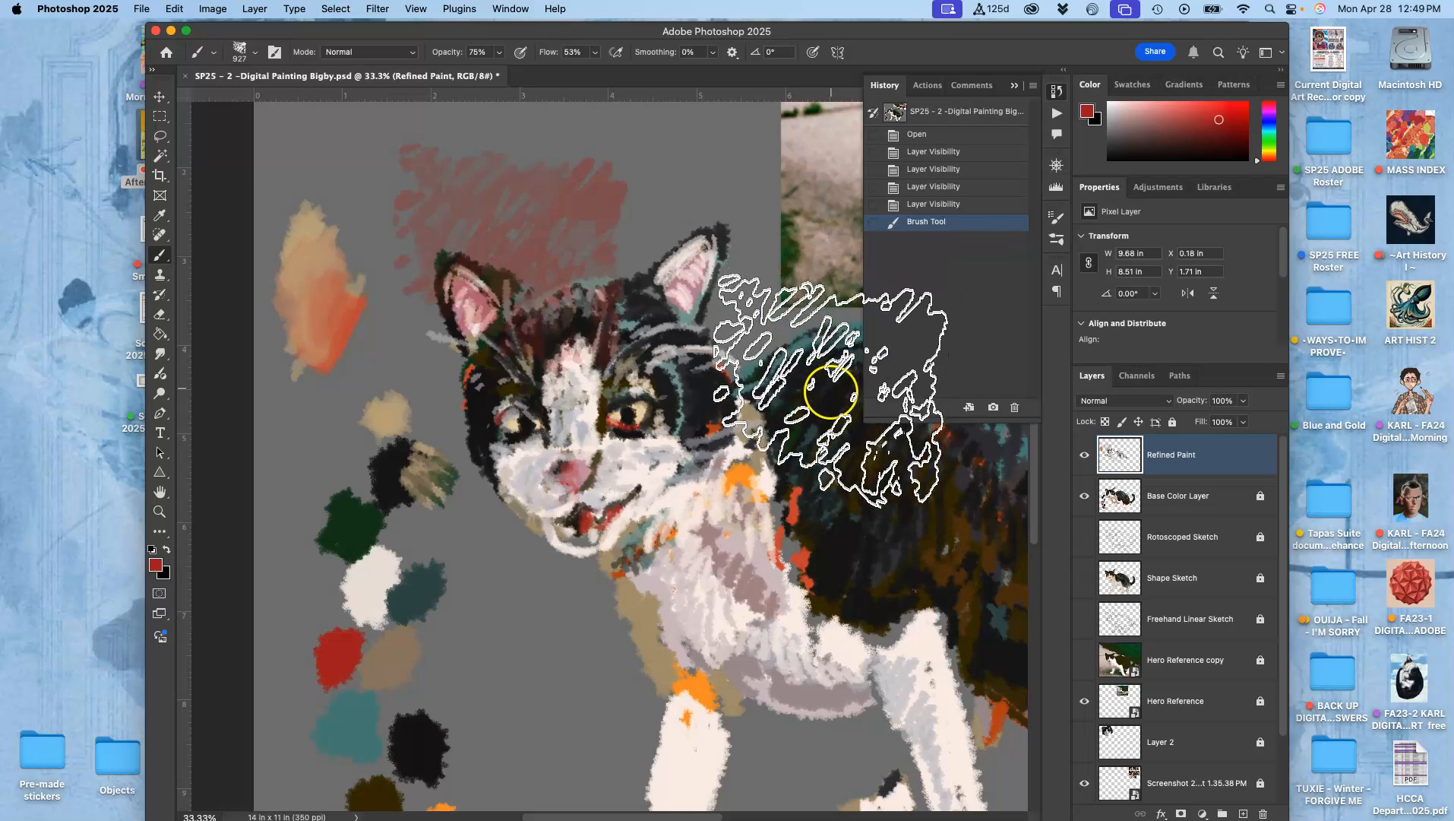
mouse_move(584, 235)
mouse_down()
mouse_move(529, 323)
mouse_move(436, 601)
mouse_move(515, 312)
mouse_move(399, 586)
mouse_move(441, 370)
mouse_move(410, 360)
mouse_move(446, 257)
mouse_move(582, 509)
mouse_move(585, 582)
mouse_move(633, 573)
mouse_move(564, 663)
mouse_up()
drag(549, 655, 536, 680)
drag(536, 669, 519, 644)
key(super+z)
key(super+z)
key(super+z)
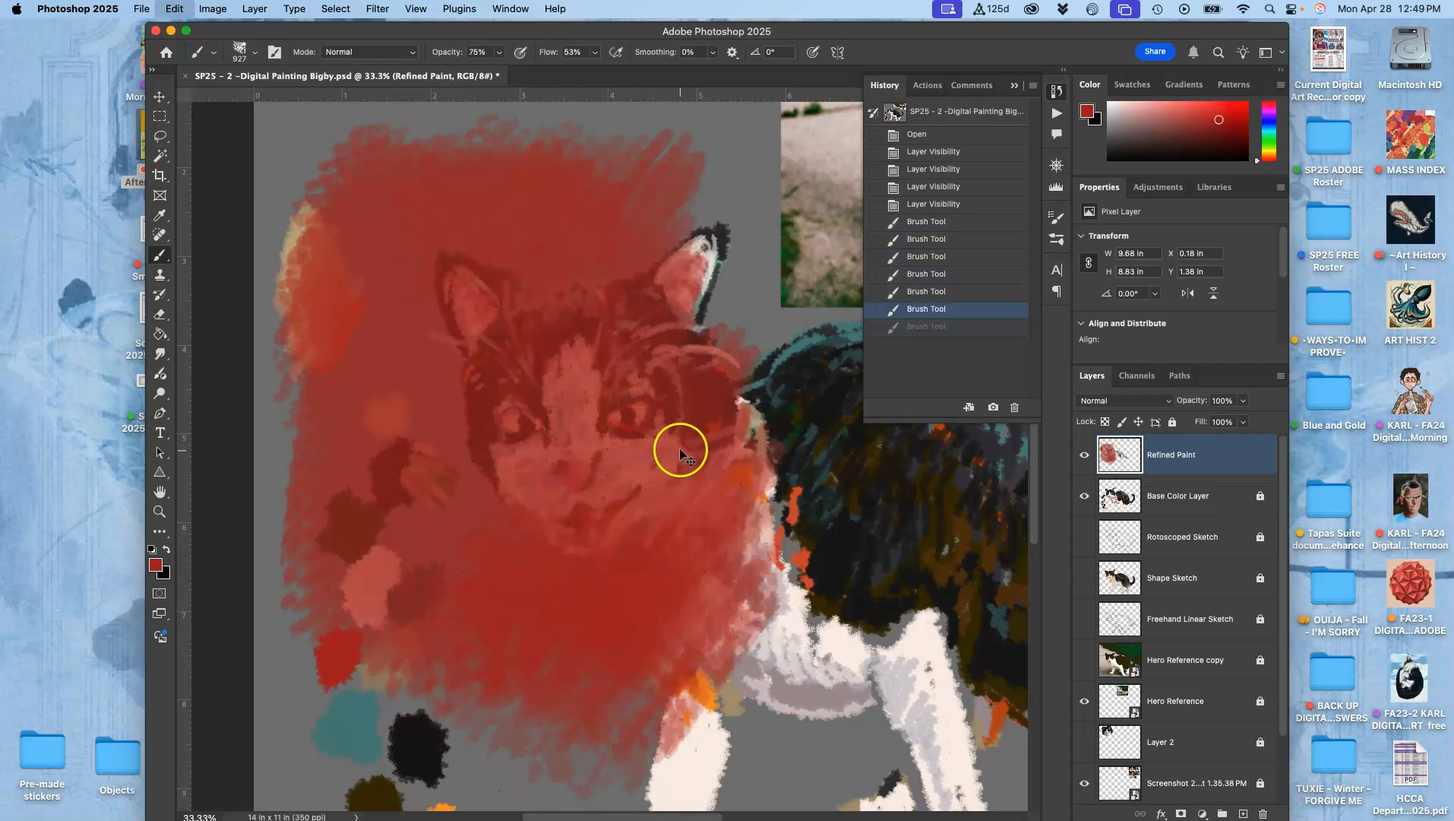
key(super+z)
key(super+z)
click(922, 142)
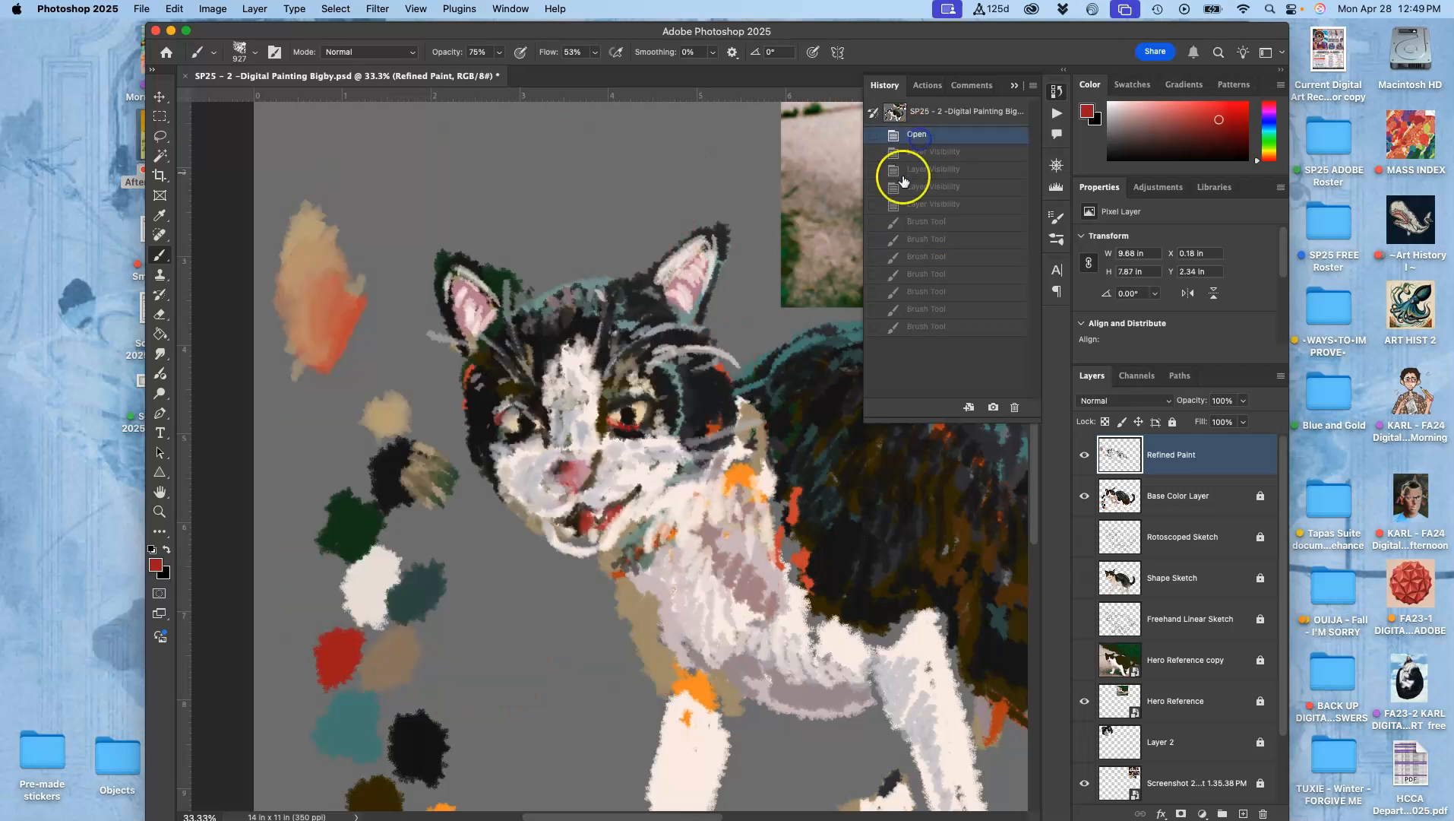
Step: Try a single red dab above the cat's head with the 927 px brush and undo it
click(243, 52)
click(247, 275)
click(488, 233)
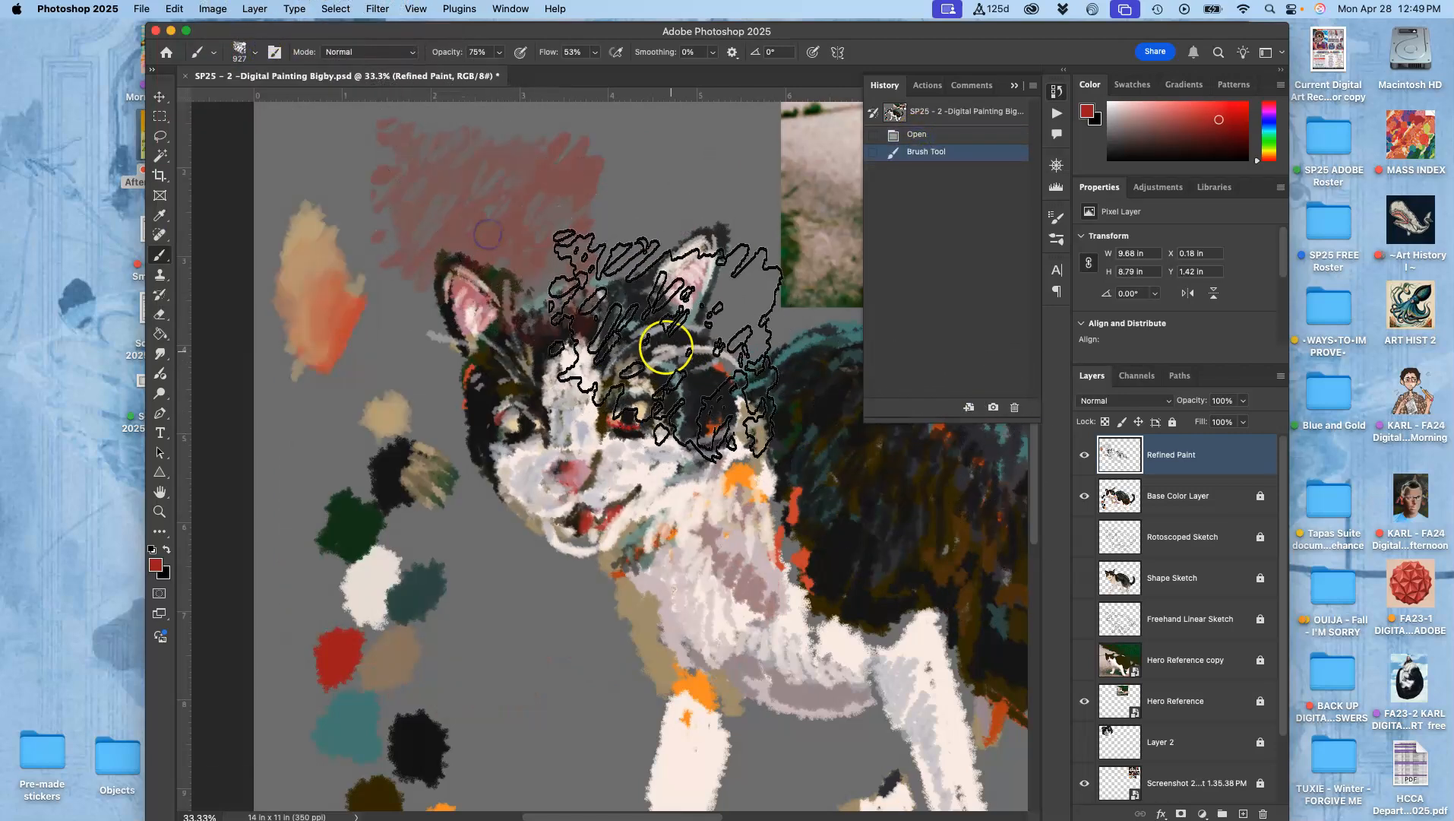
key(super+z)
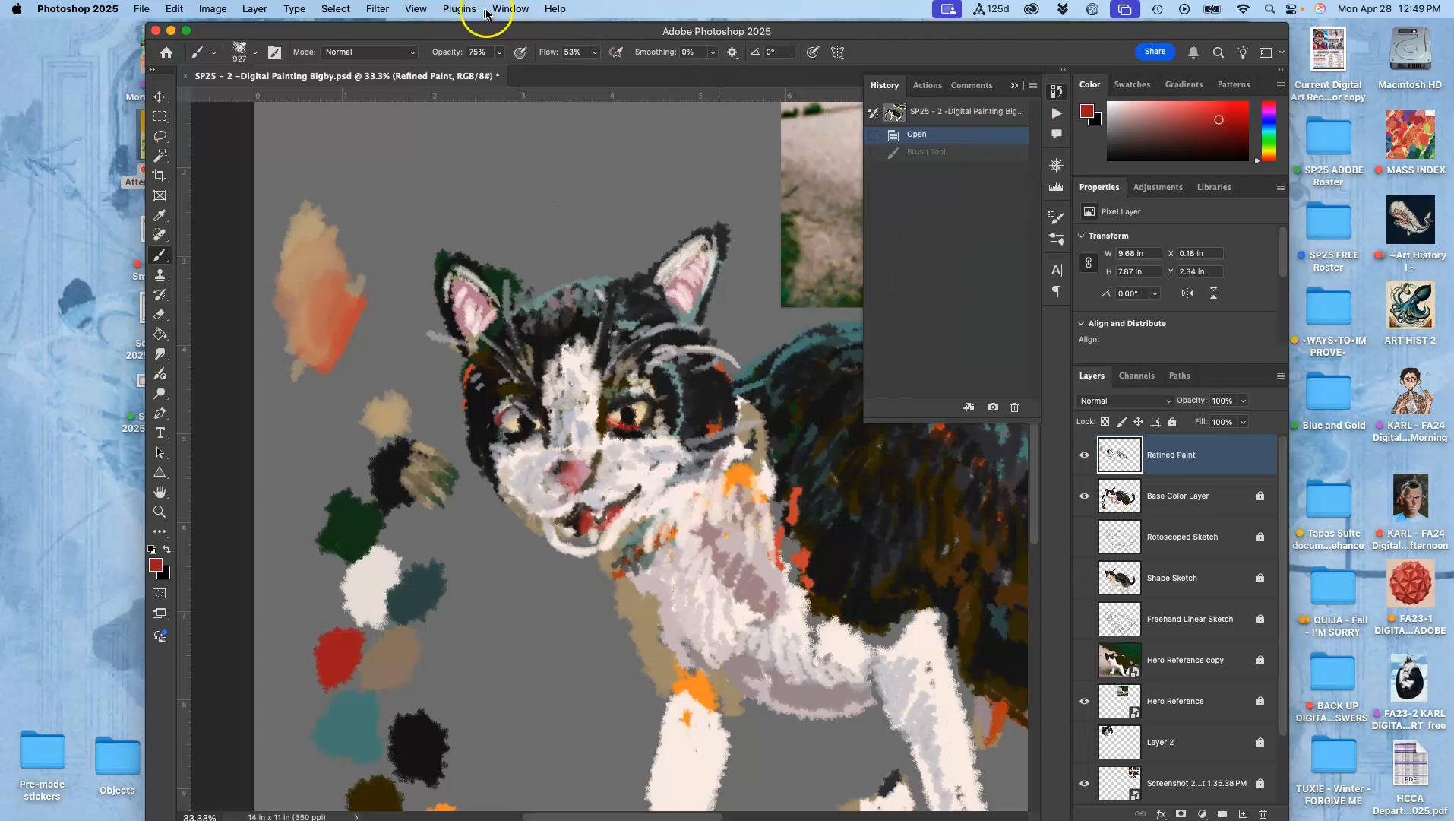
Step: Show the Brush Settings and enable Shape Dynamics with a size jitter of 16% and a minimum diameter of 16%
click(510, 9)
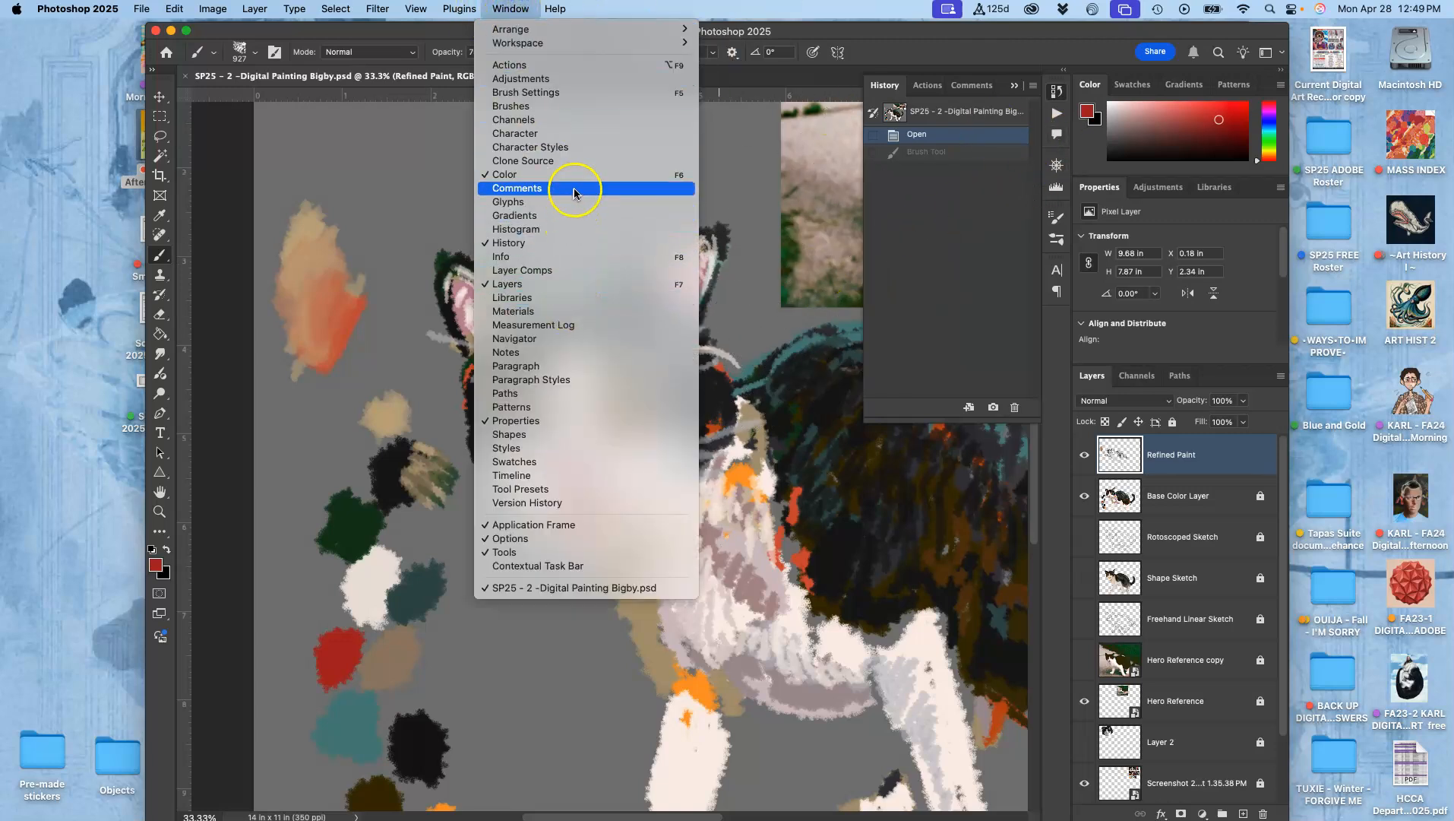
click(566, 106)
click(510, 9)
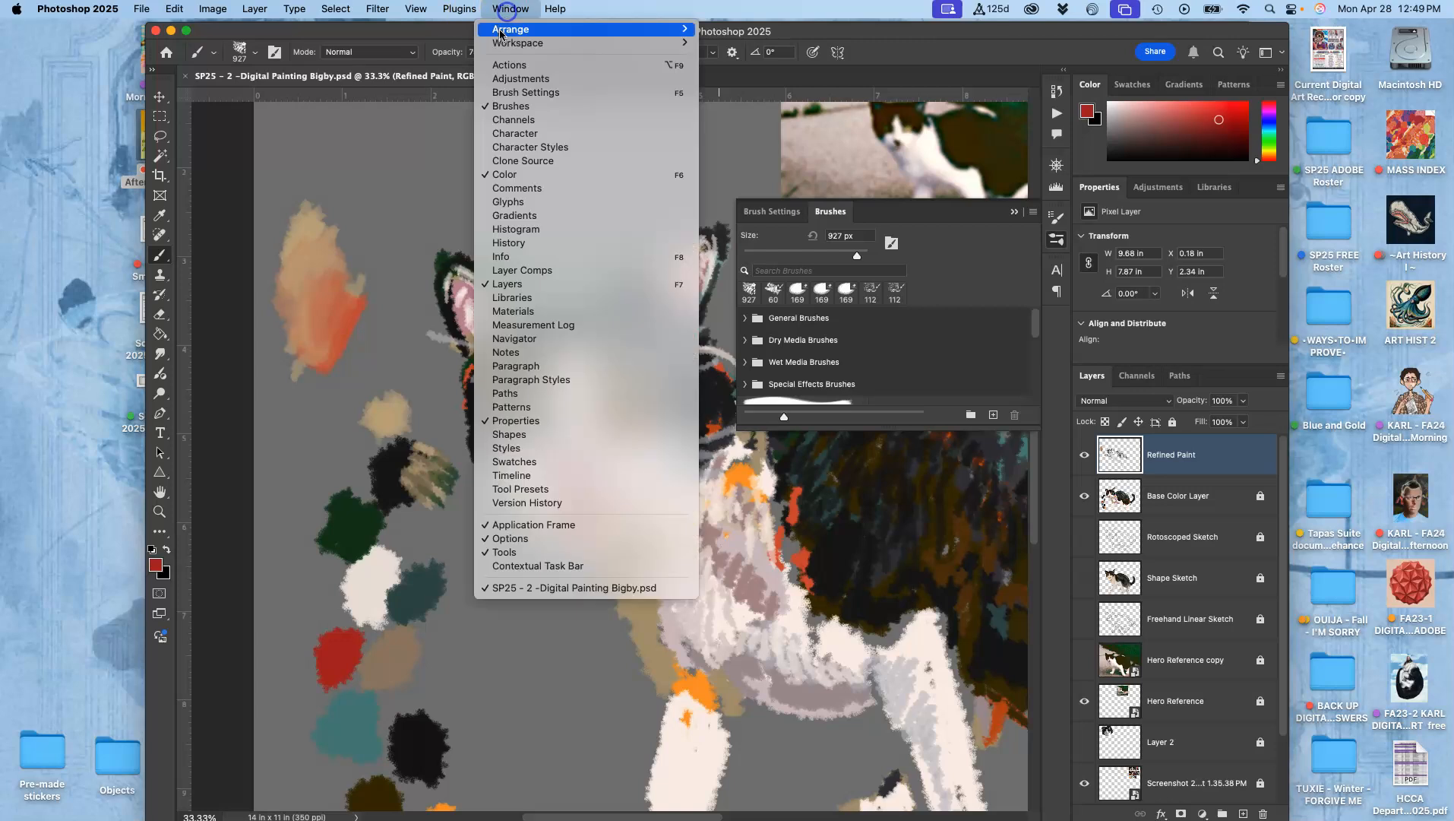
click(517, 91)
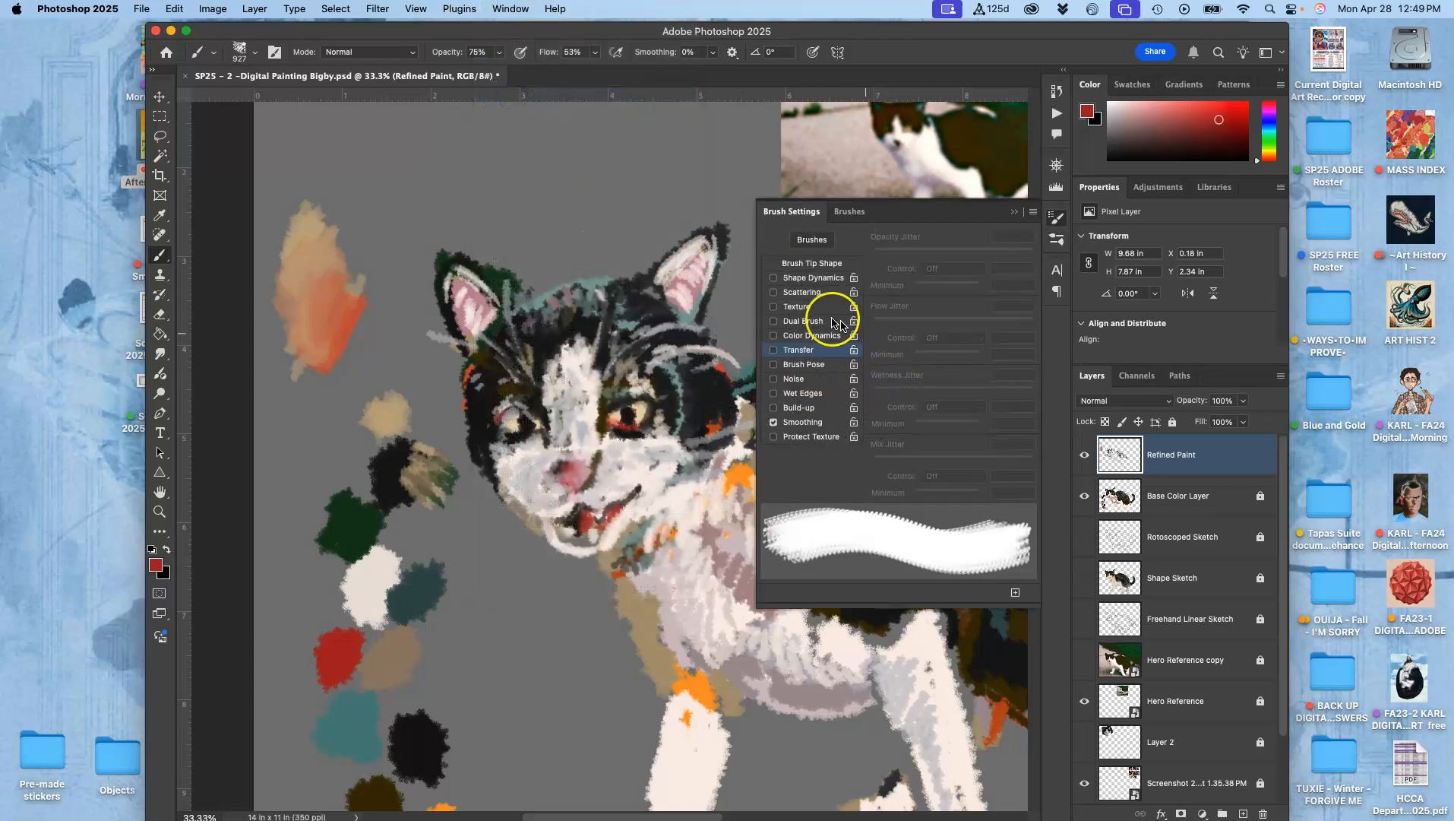
click(796, 281)
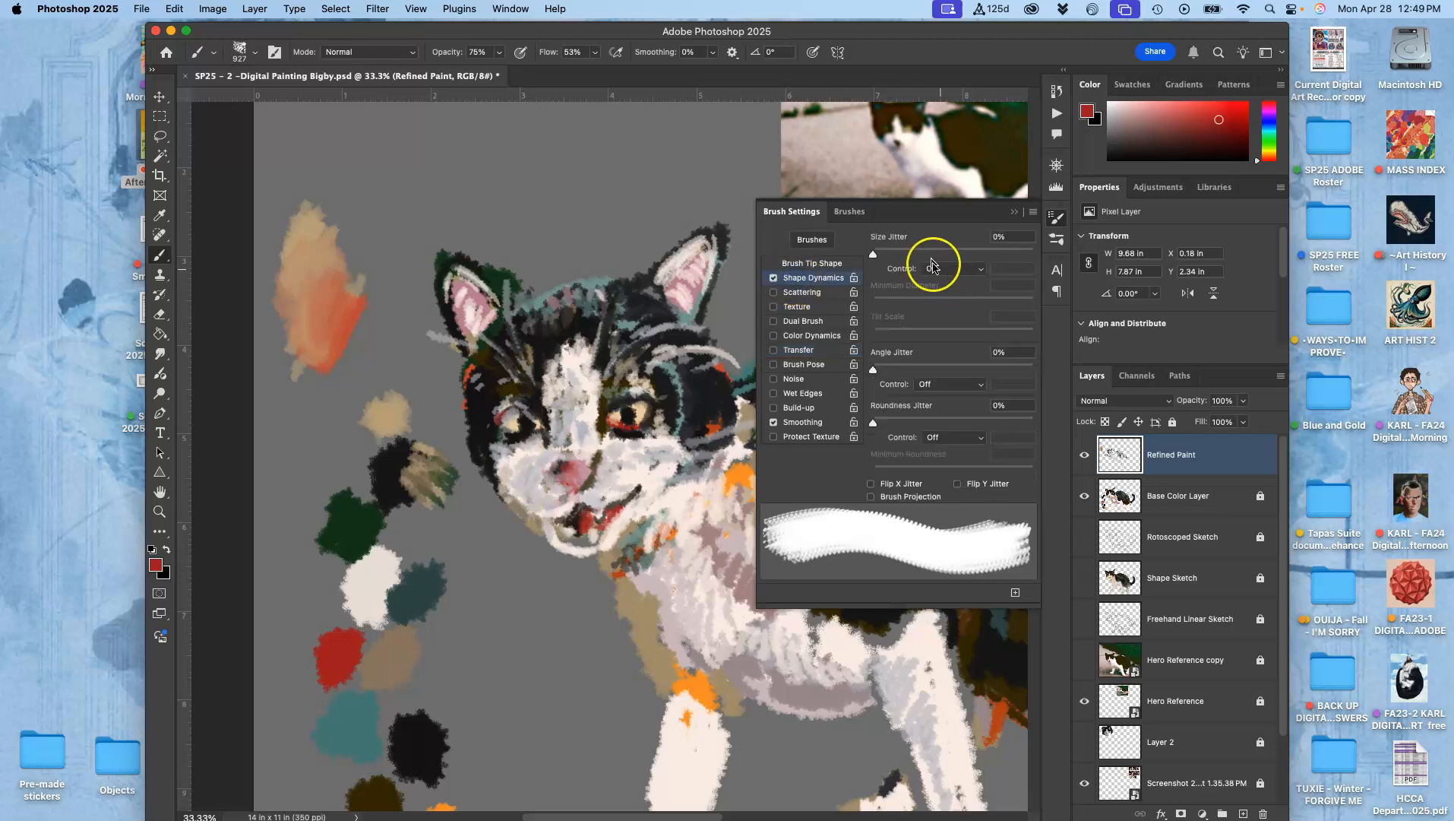
click(909, 250)
drag(909, 256, 900, 302)
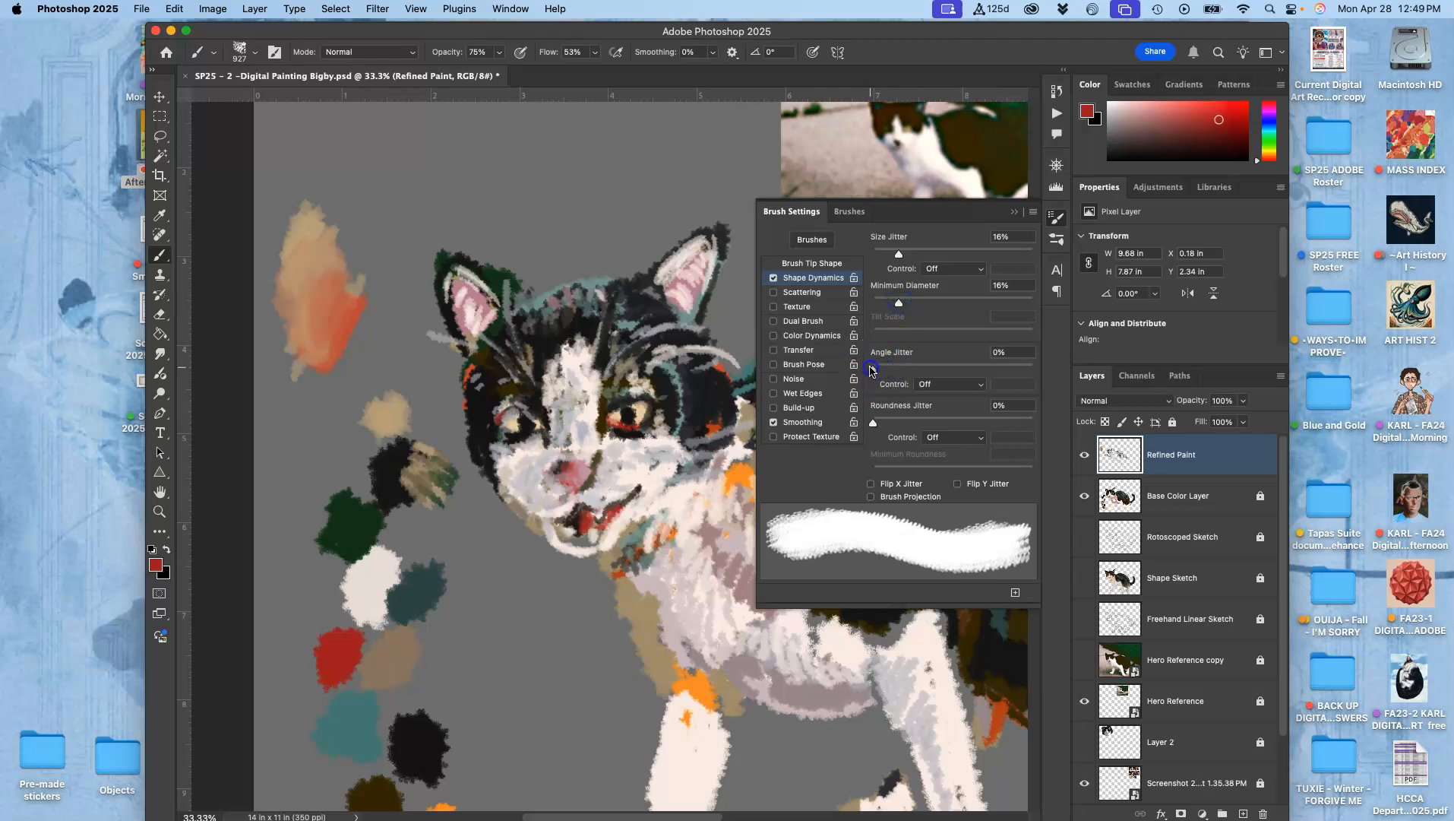
Step: Set the angle jitter to 14%, the roundness jitter to 91% and the size jitter control to Pen Pressure
drag(880, 375, 896, 371)
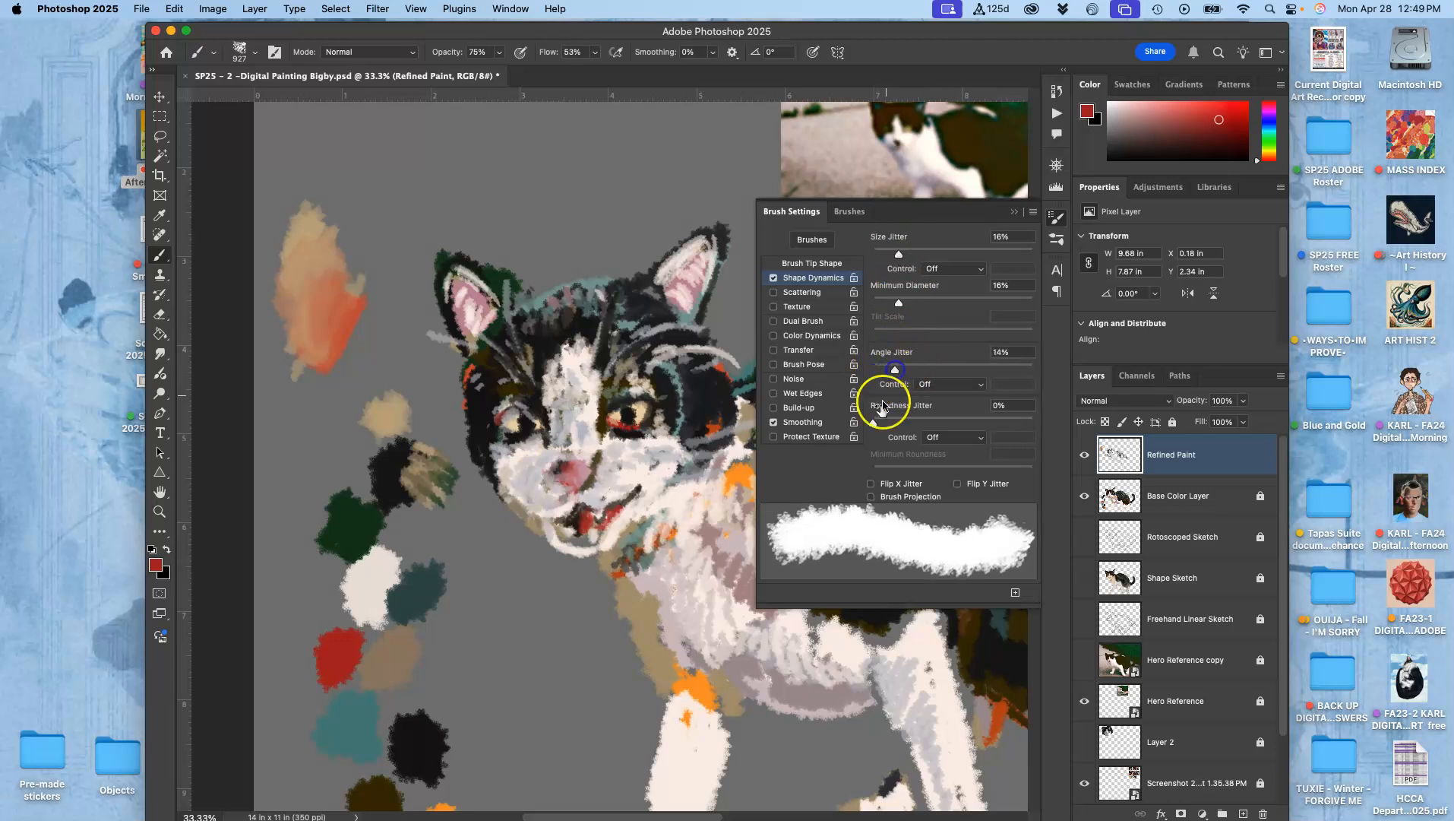
drag(875, 426, 1019, 412)
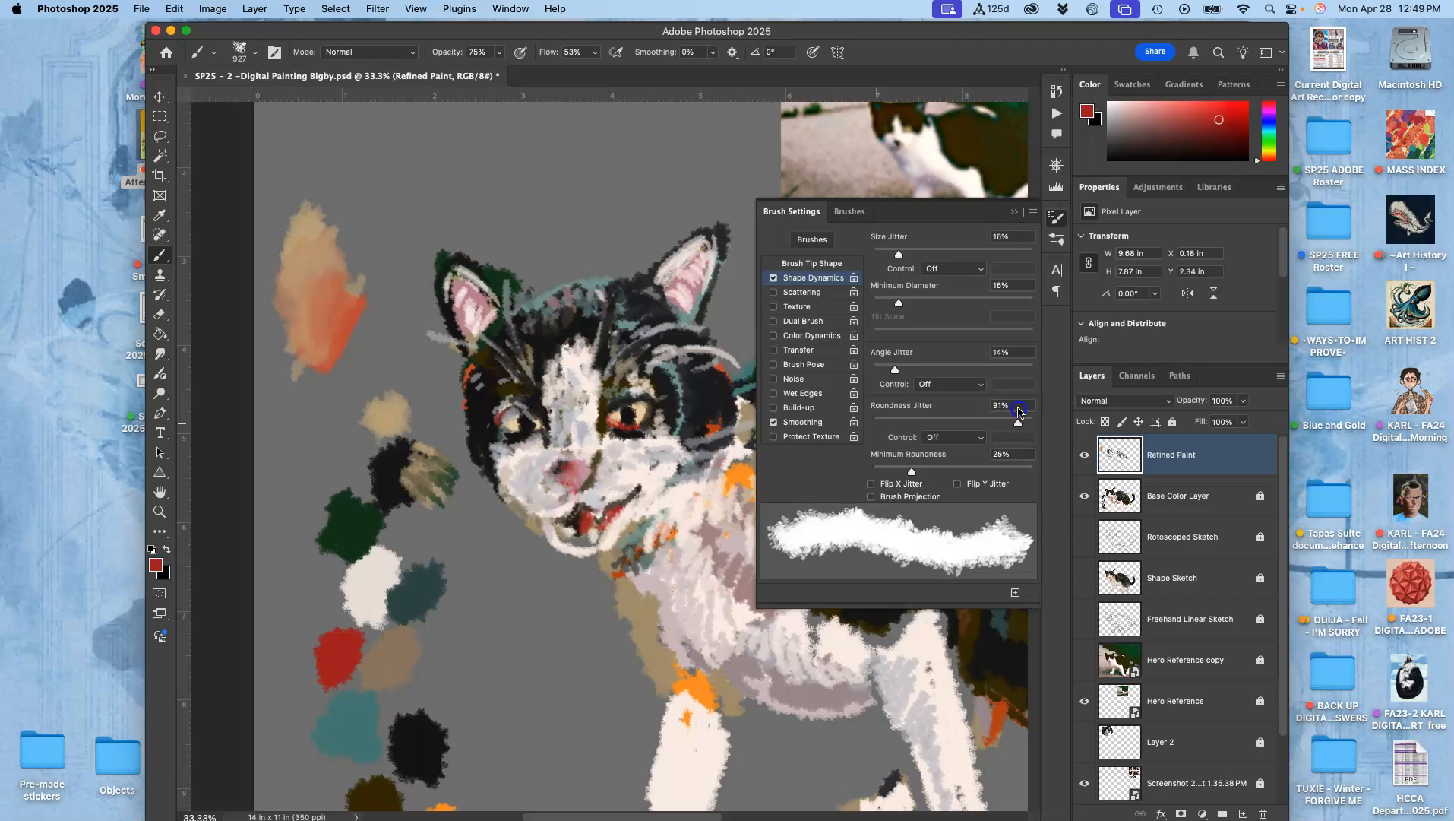
click(966, 269)
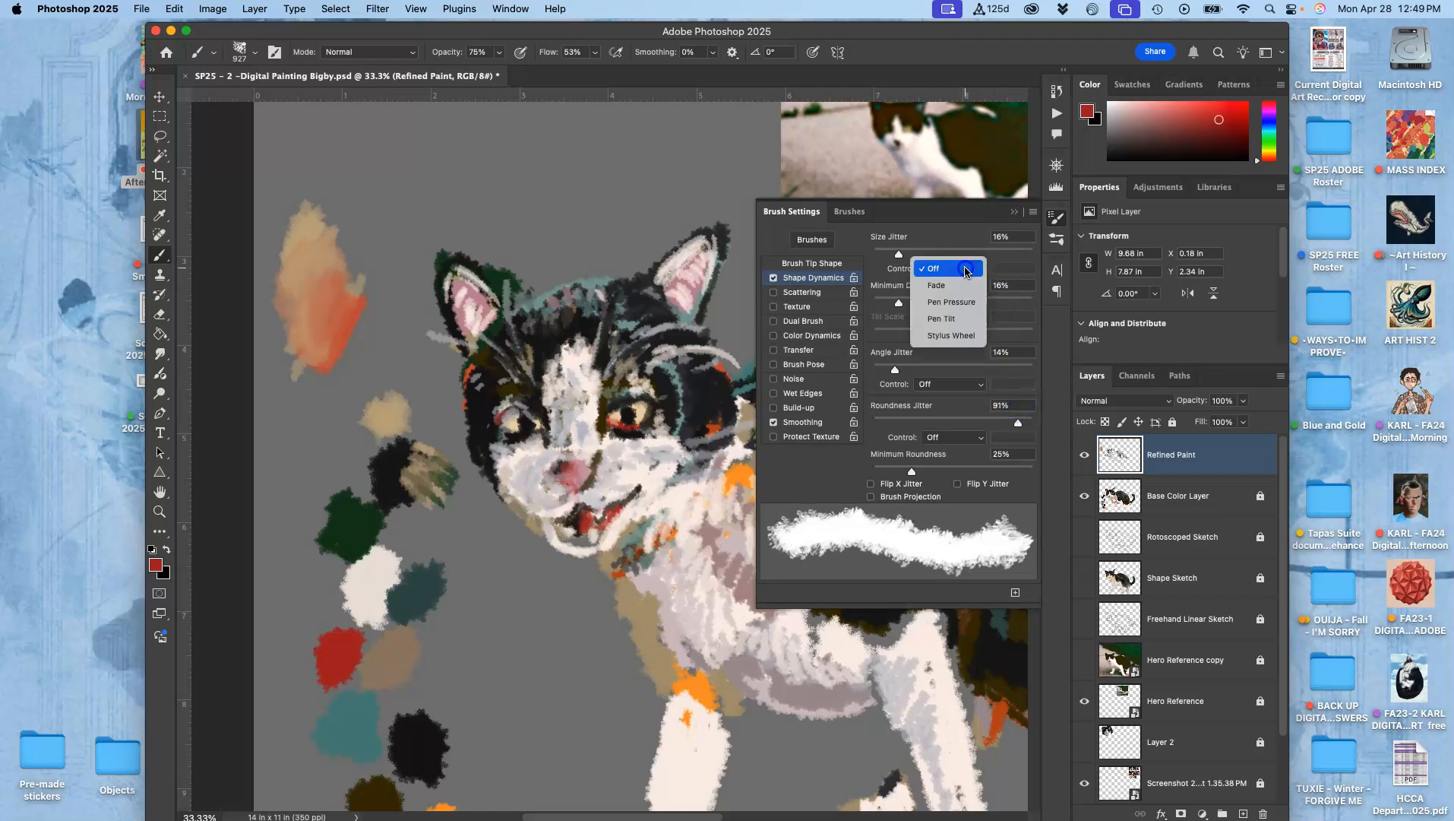
click(955, 303)
Step: Test the pressure-controlled brush with red strokes over the cat's head, undo them and collapse the brush settings
mouse_move(587, 144)
mouse_down()
mouse_move(578, 194)
mouse_move(494, 262)
mouse_move(373, 210)
mouse_move(488, 308)
mouse_move(651, 206)
mouse_up()
drag(671, 156, 570, 323)
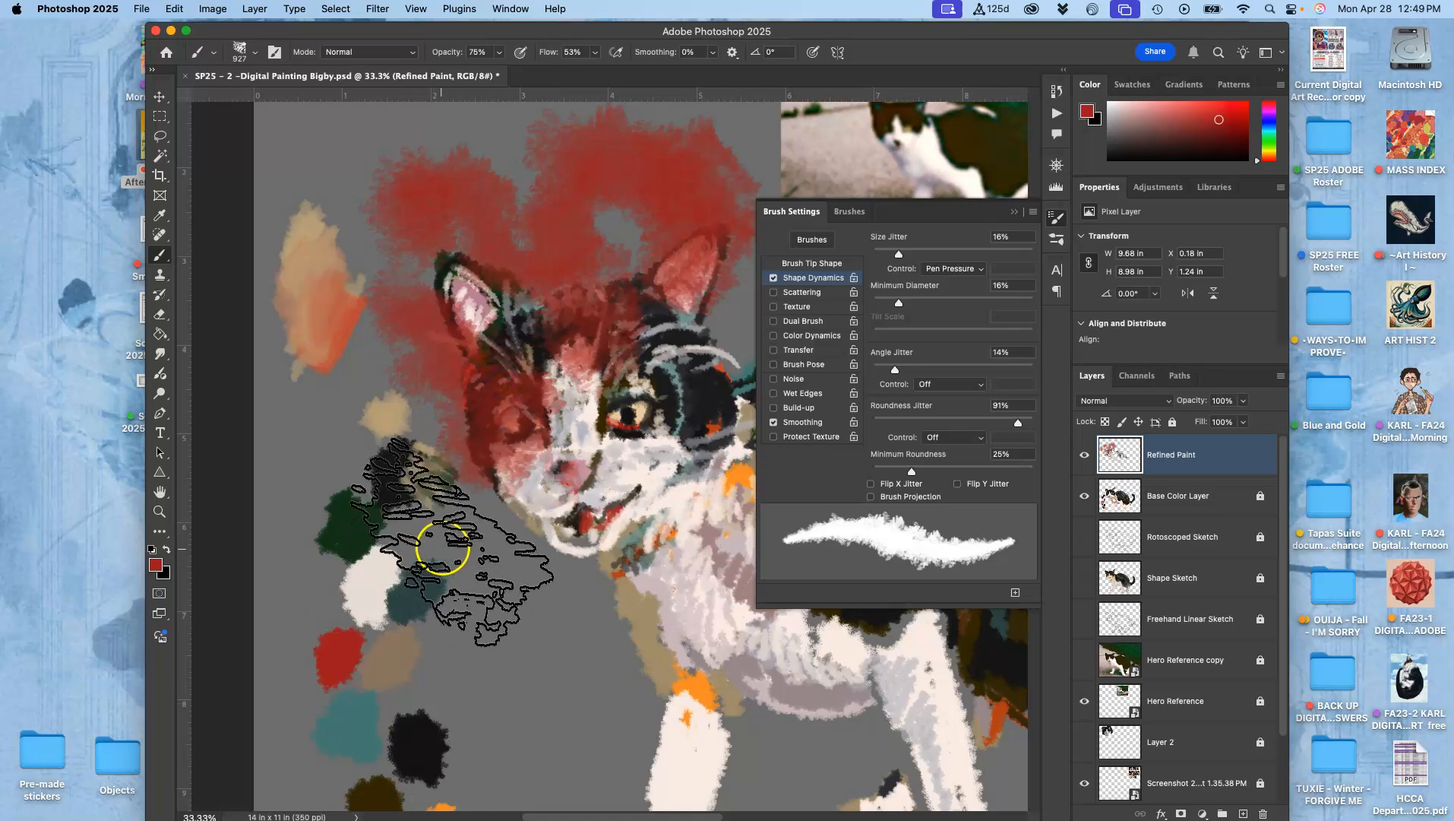
key(super+z)
key(super+z)
key(super+z)
key(super+z)
key(super+z)
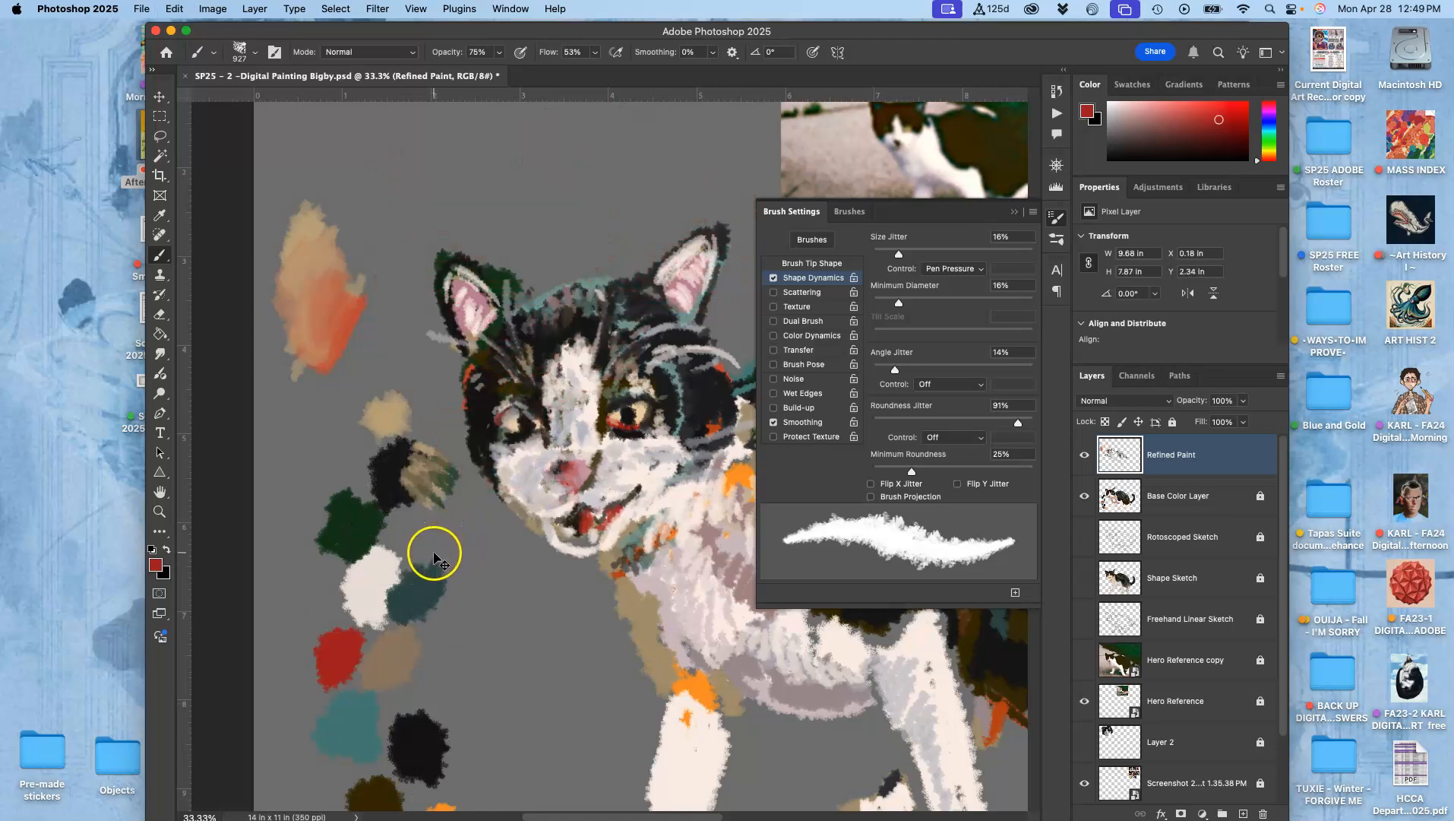
click(1017, 218)
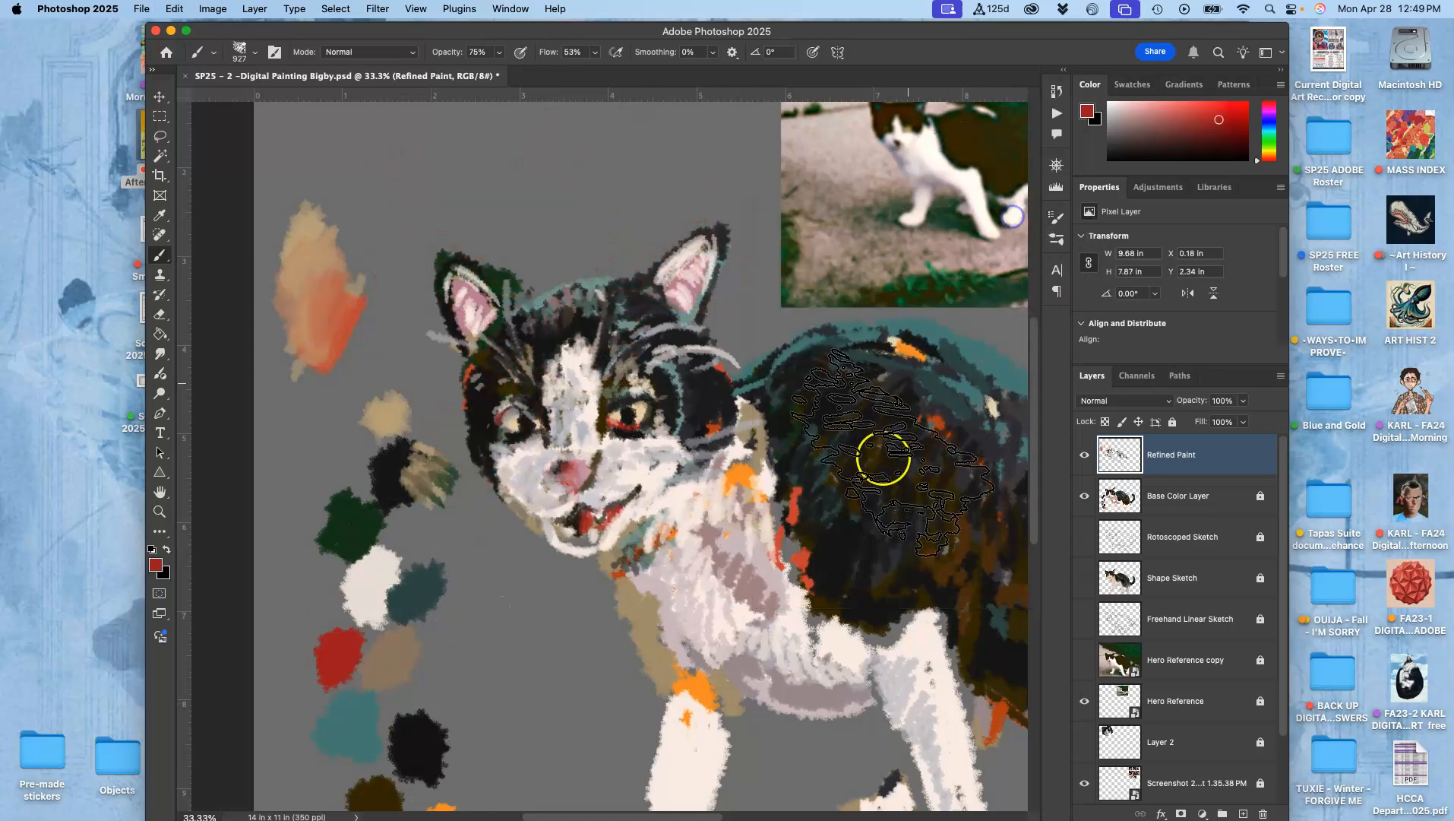
Step: Compare the painting with the Refined Paint layer and then the Base Color Layer temporarily hidden
click(1084, 457)
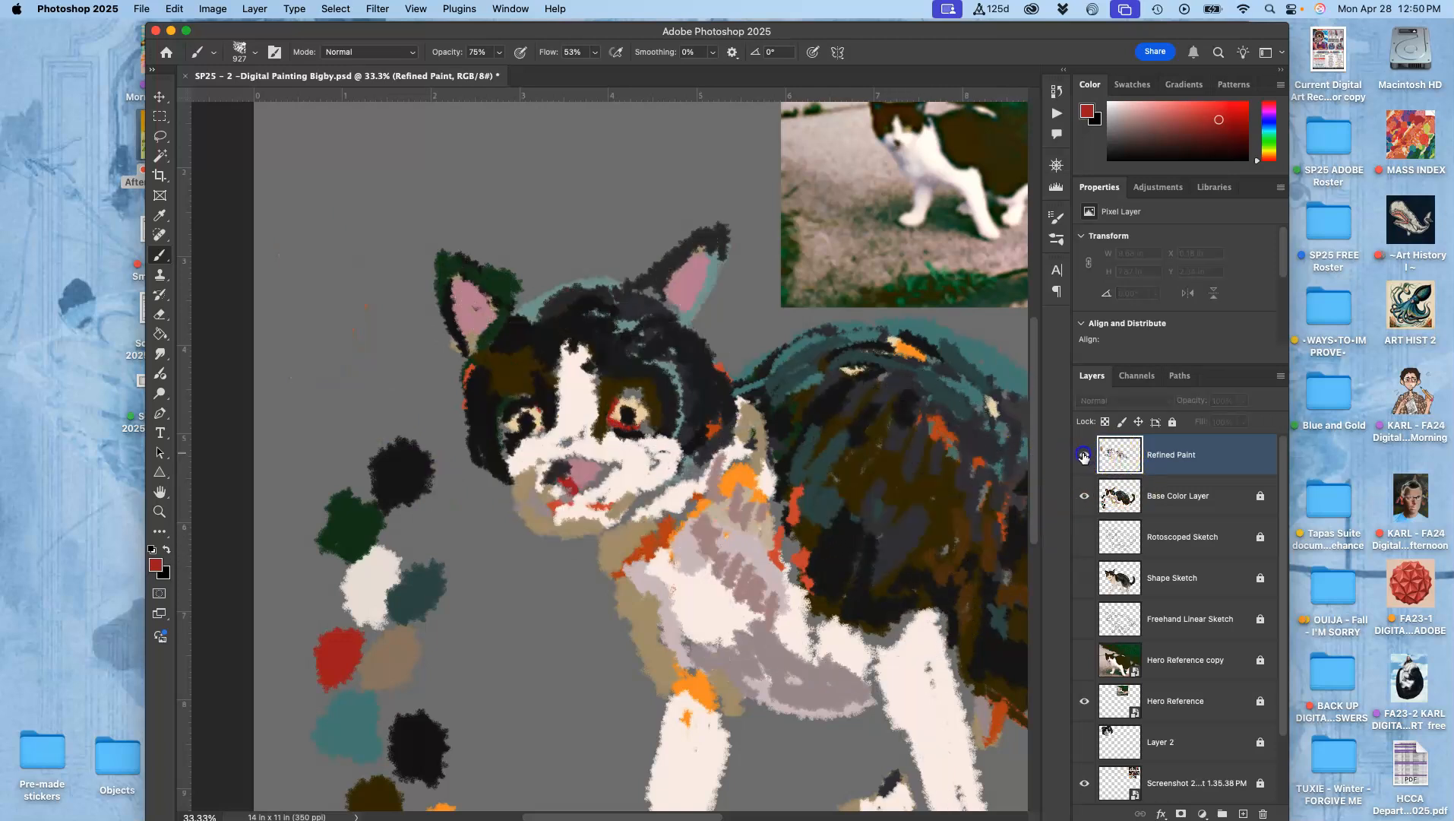
click(1085, 455)
click(1085, 496)
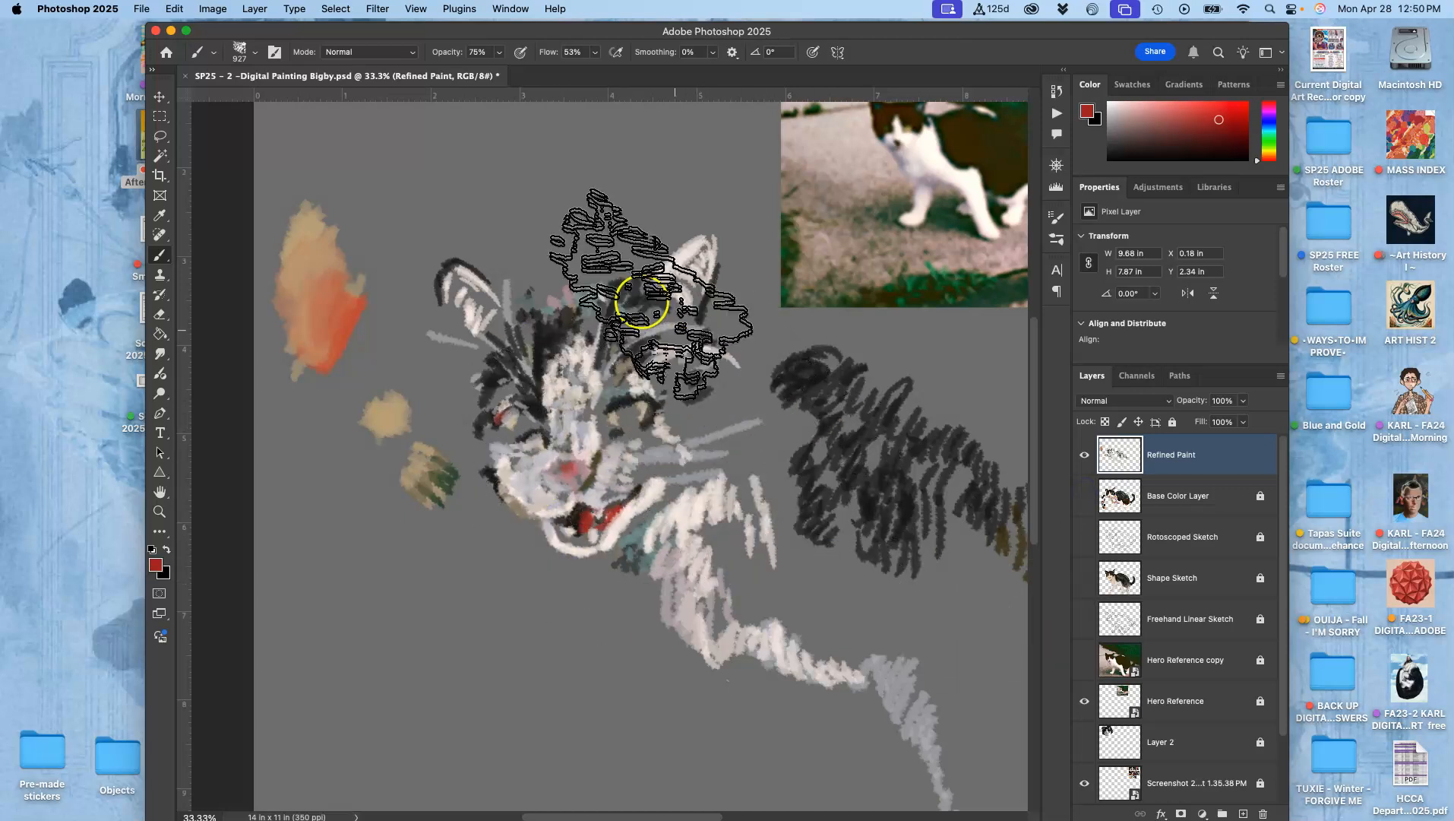
click(1084, 498)
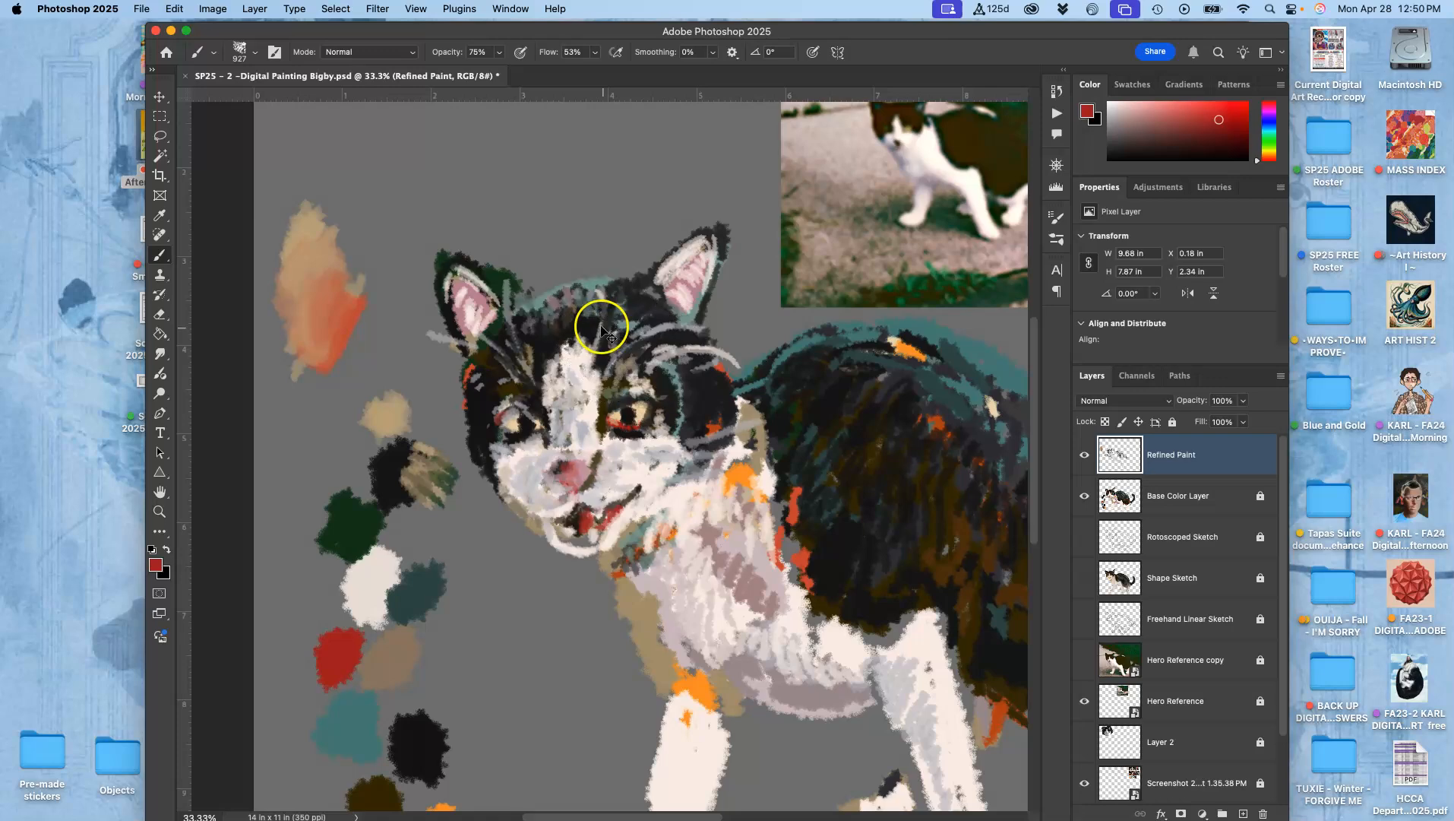
Step: Reduce the brush size to 95 px and paint red accents on the nose bridge and around the right-hand eye
key(super+minus)
key(super+equal)
key(super+equal)
key(super+equal)
key(super+equal)
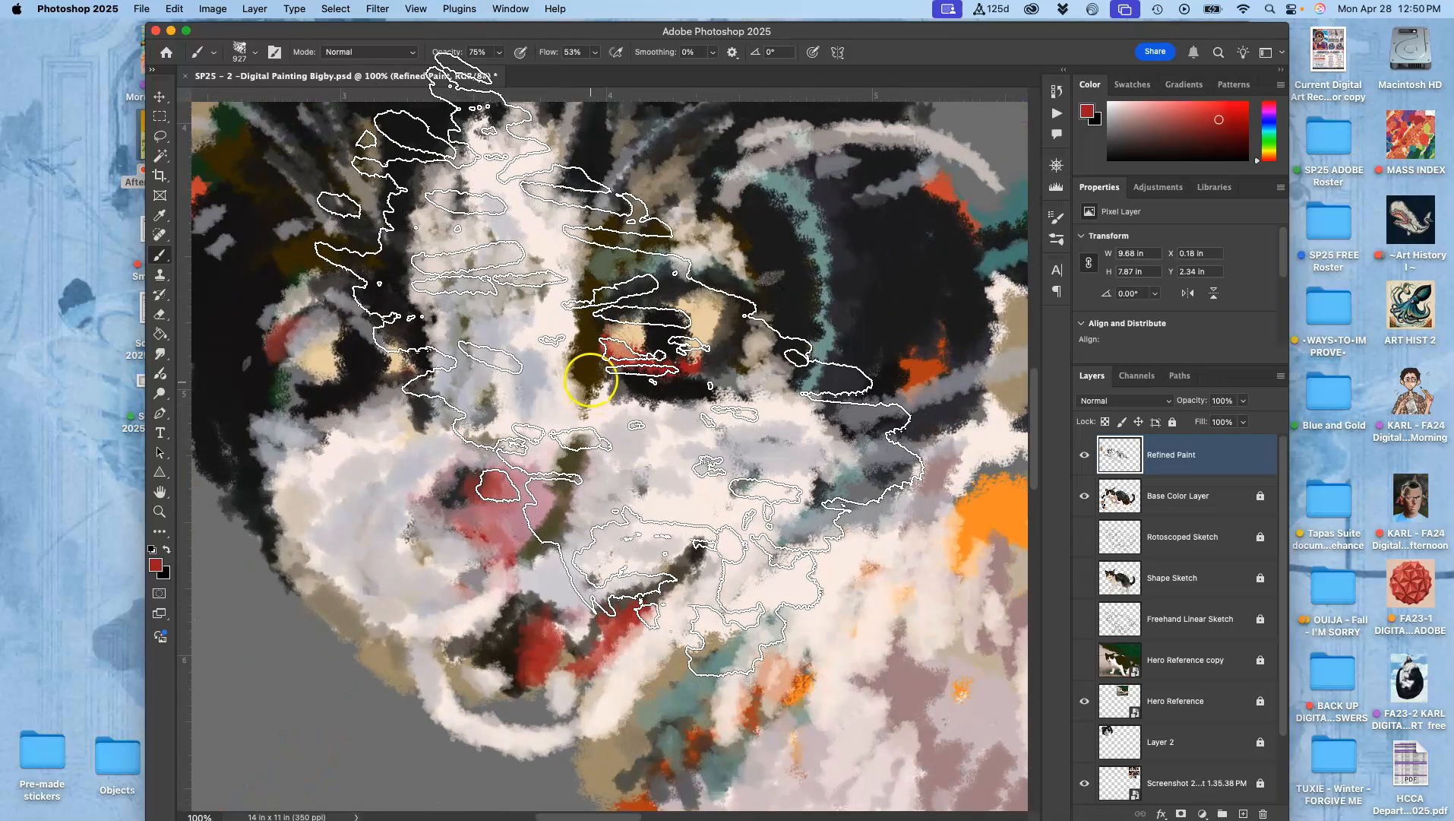
key(super+minus)
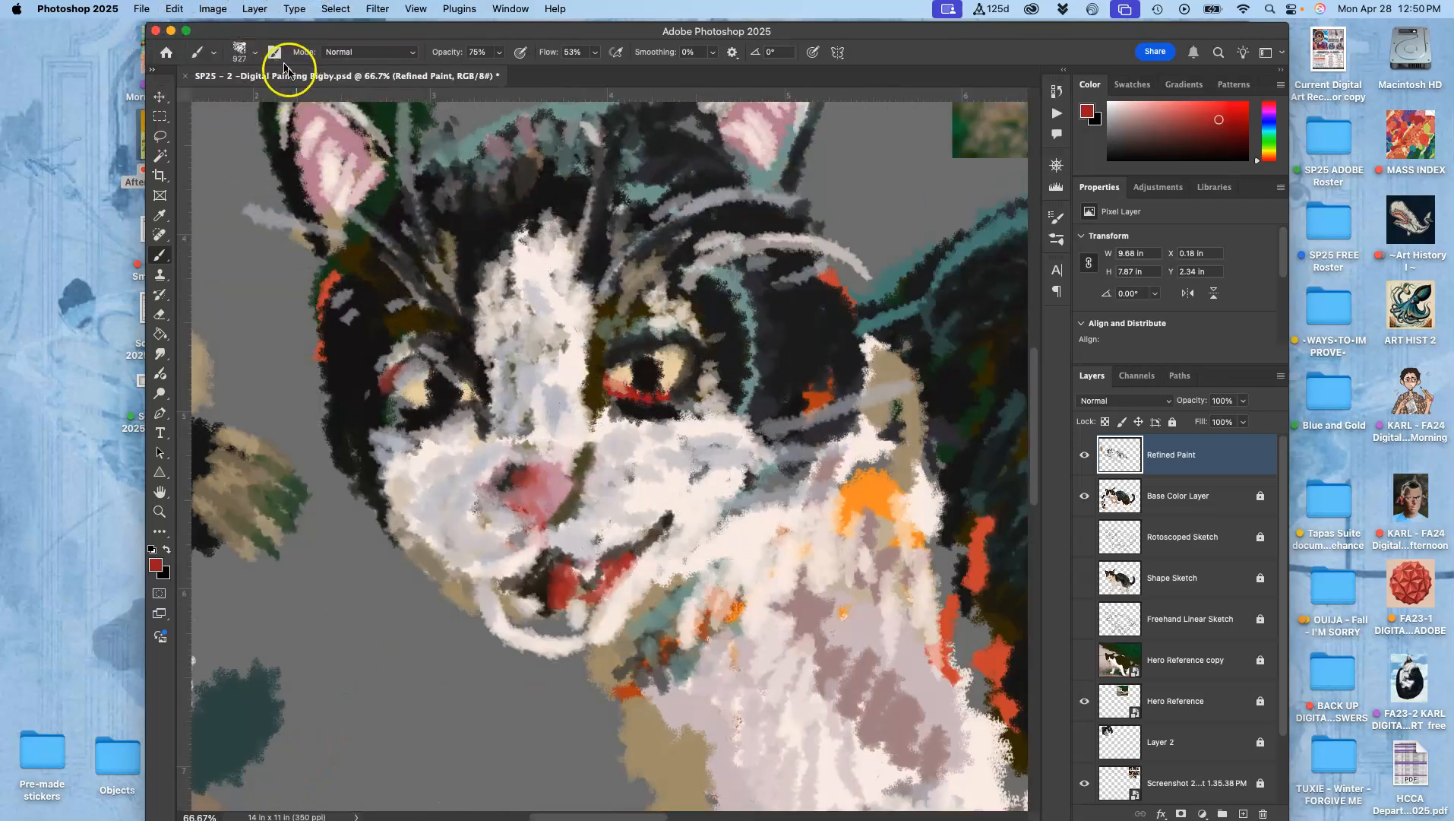
click(252, 53)
click(277, 101)
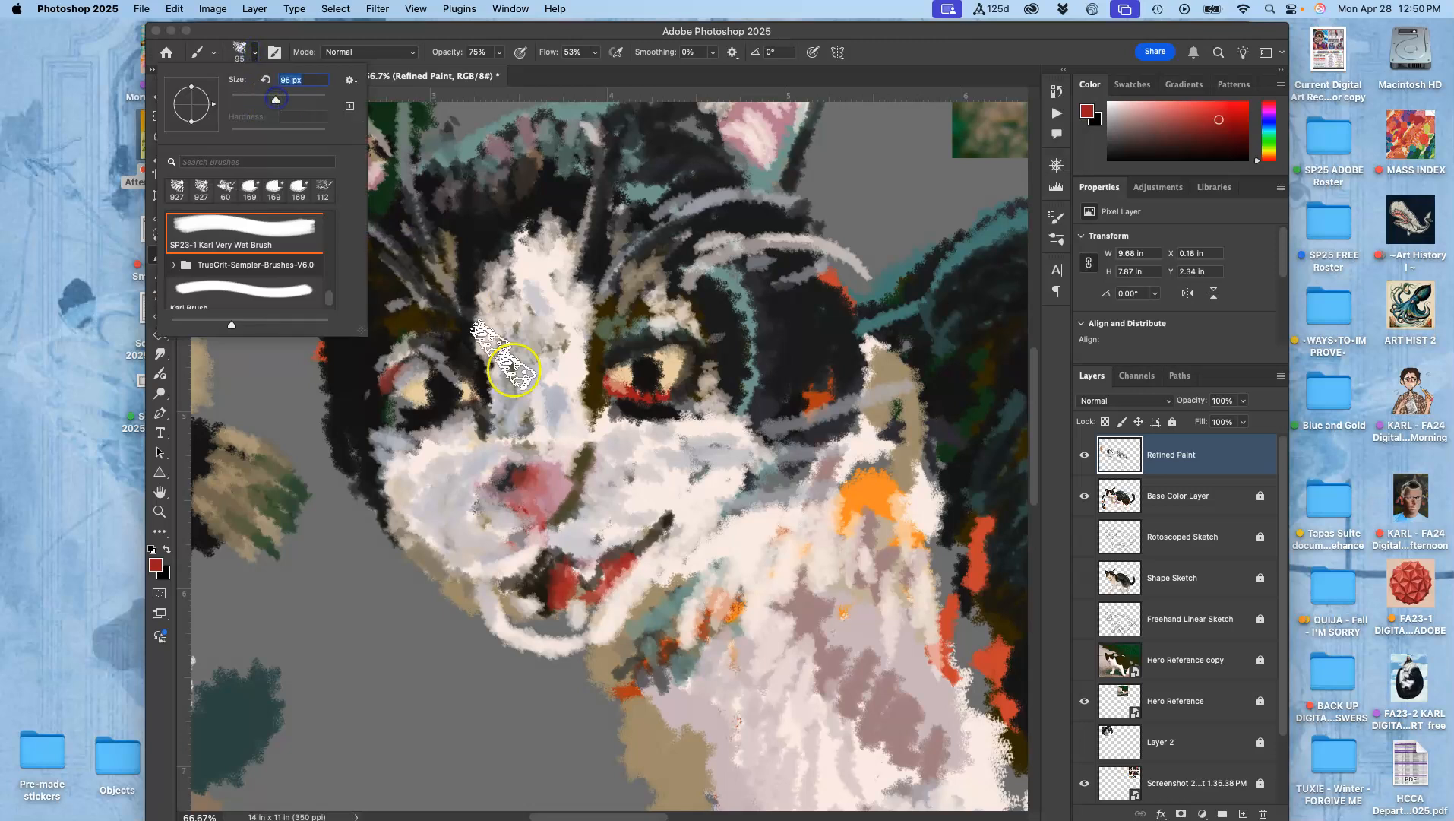
click(568, 352)
mouse_move(622, 376)
mouse_down()
mouse_move(664, 350)
mouse_move(635, 347)
mouse_move(682, 333)
mouse_up()
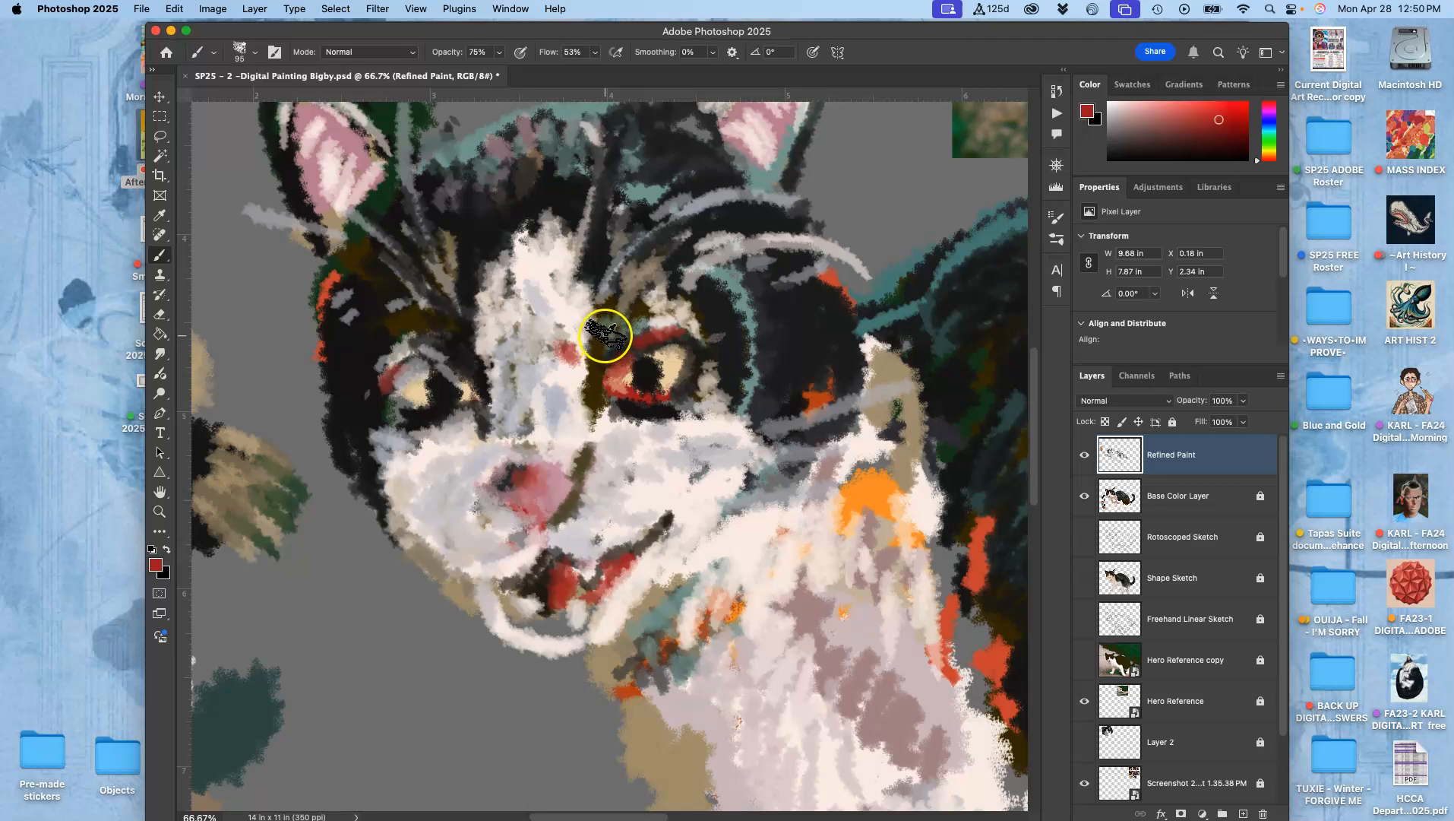
Step: Sample a muted gray-green above the right-hand eye, paint with it there and dab it beside the black palette swatch
alt+click(635, 332)
alt+click(649, 324)
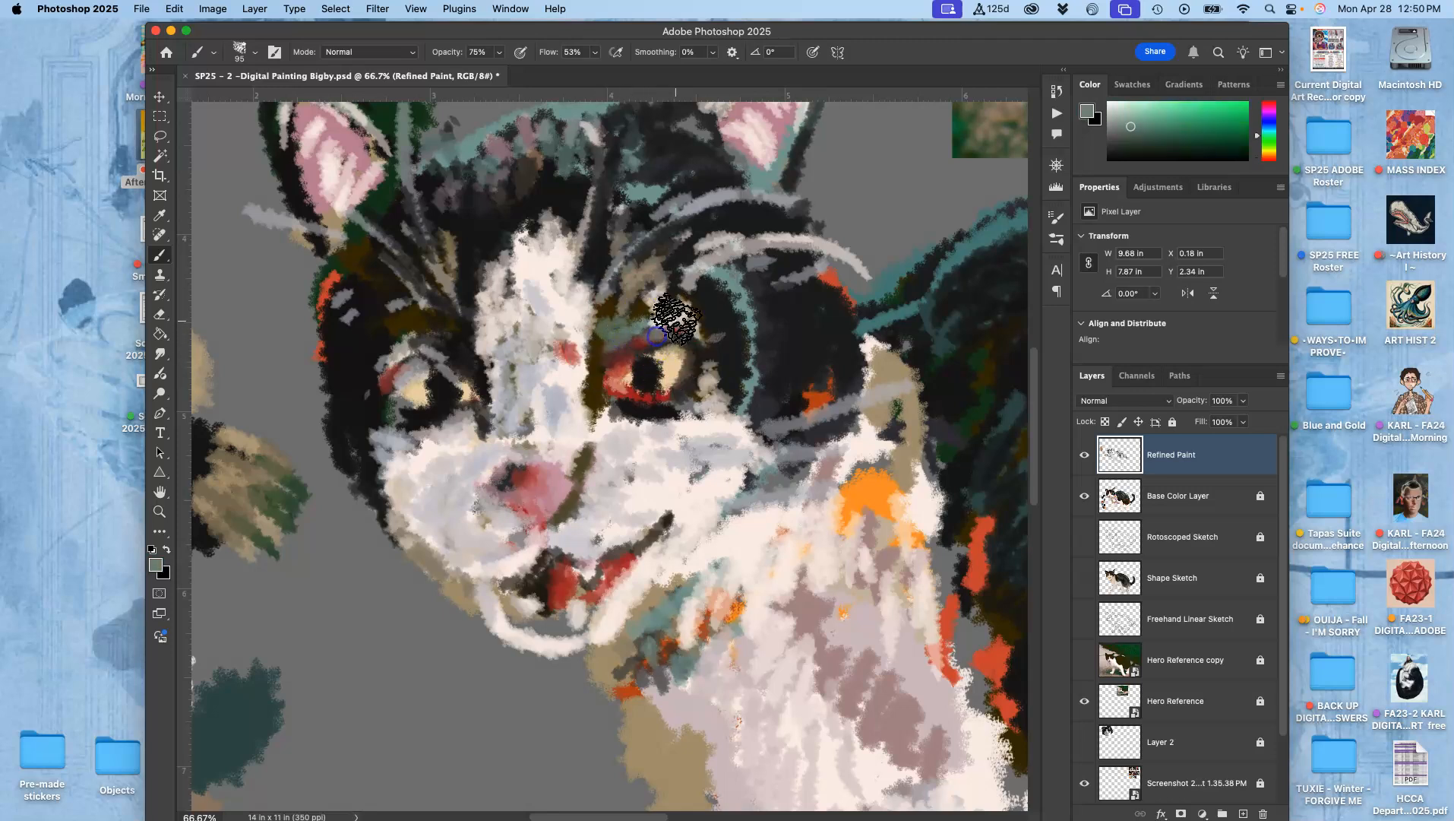
drag(298, 436, 419, 367)
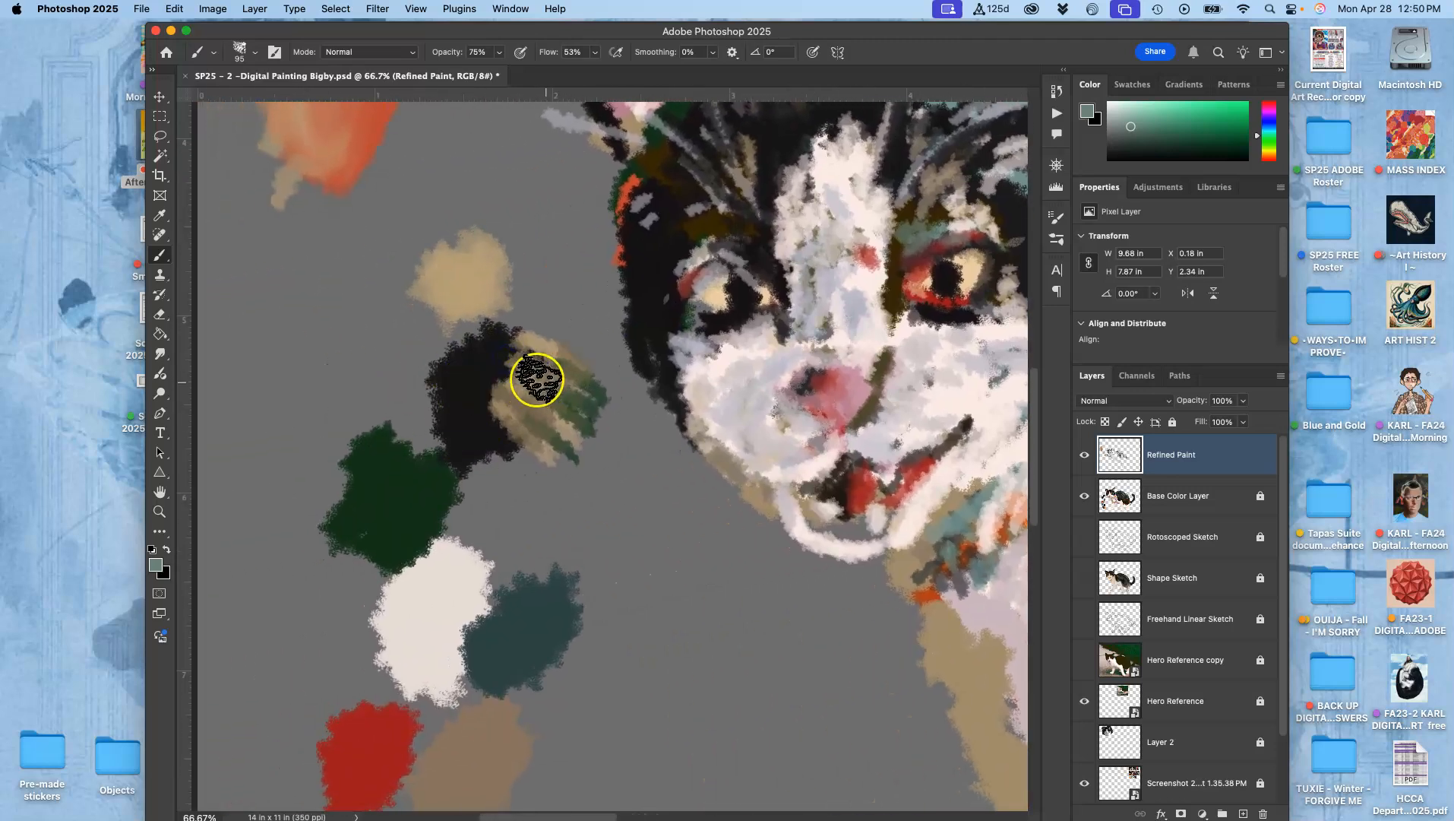
mouse_move(504, 395)
mouse_down()
mouse_move(492, 427)
mouse_move(510, 392)
mouse_up()
Step: Mix sampled reds, tan and gray-green into the patch beside the black palette swatch, and brush the gray-green above the left-hand eye
alt+click(691, 285)
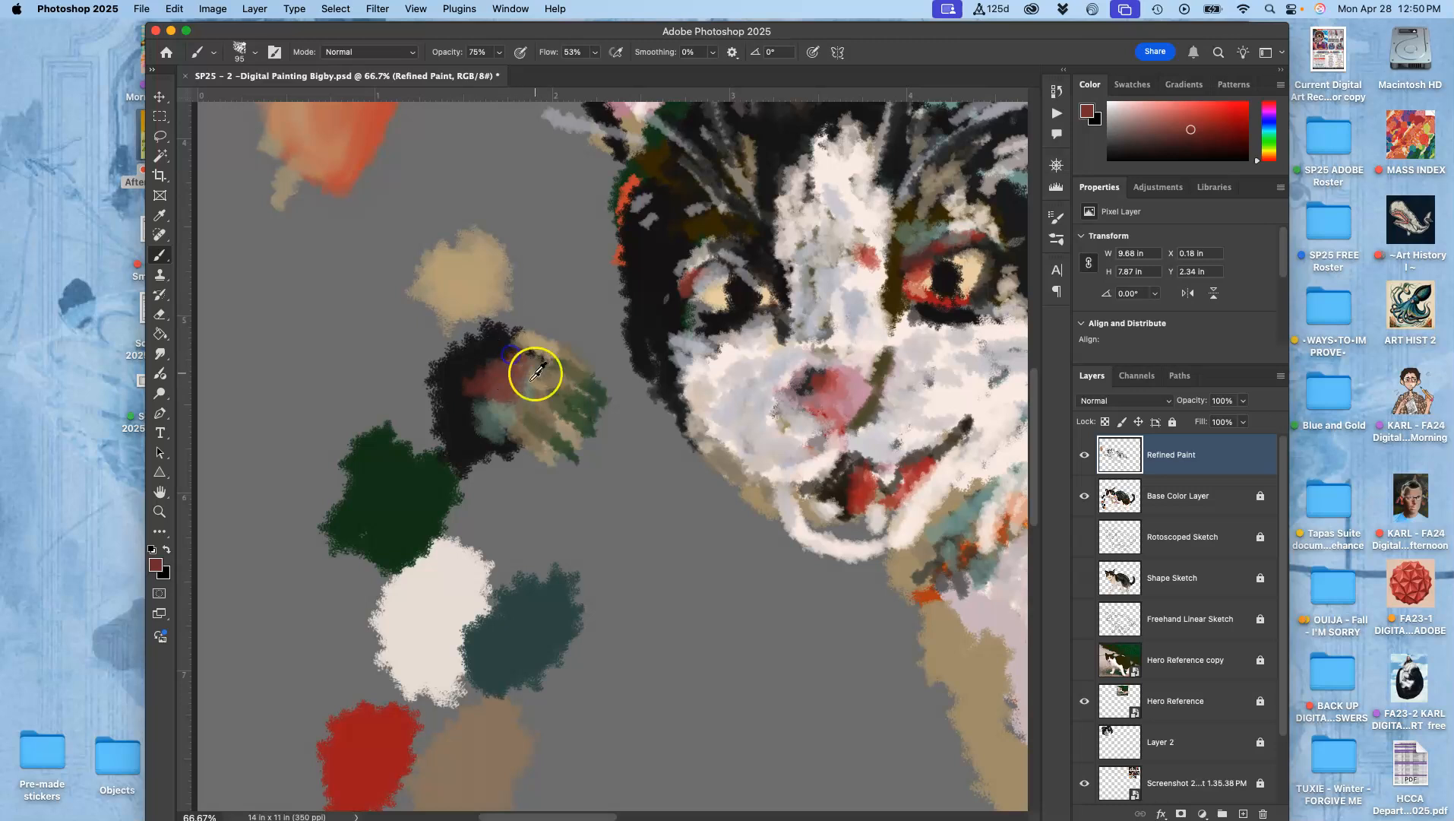
alt+click(559, 411)
mouse_move(542, 393)
mouse_down()
mouse_move(519, 399)
mouse_move(575, 367)
mouse_up()
alt+click(515, 397)
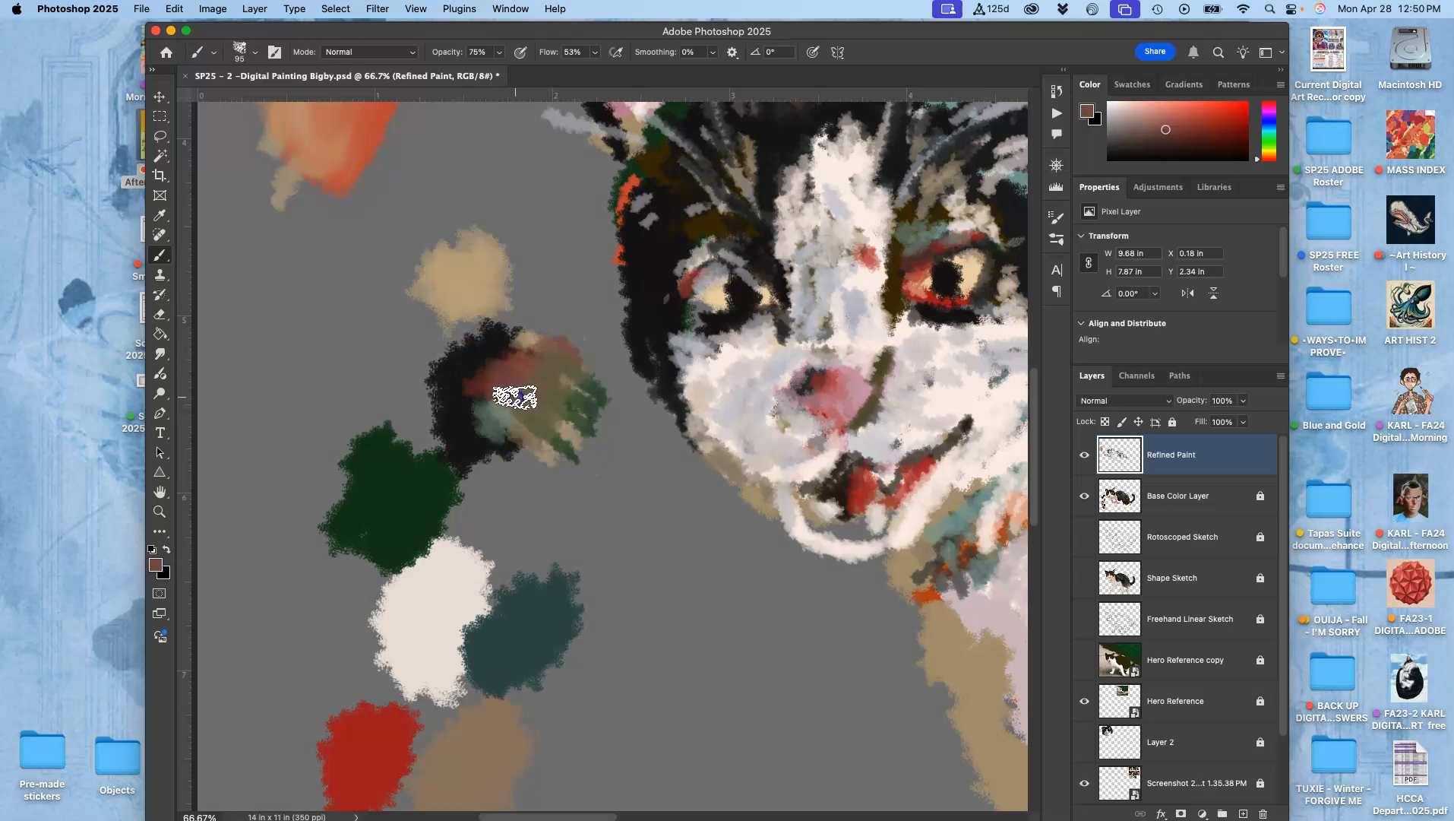
alt+click(540, 328)
drag(516, 399, 496, 401)
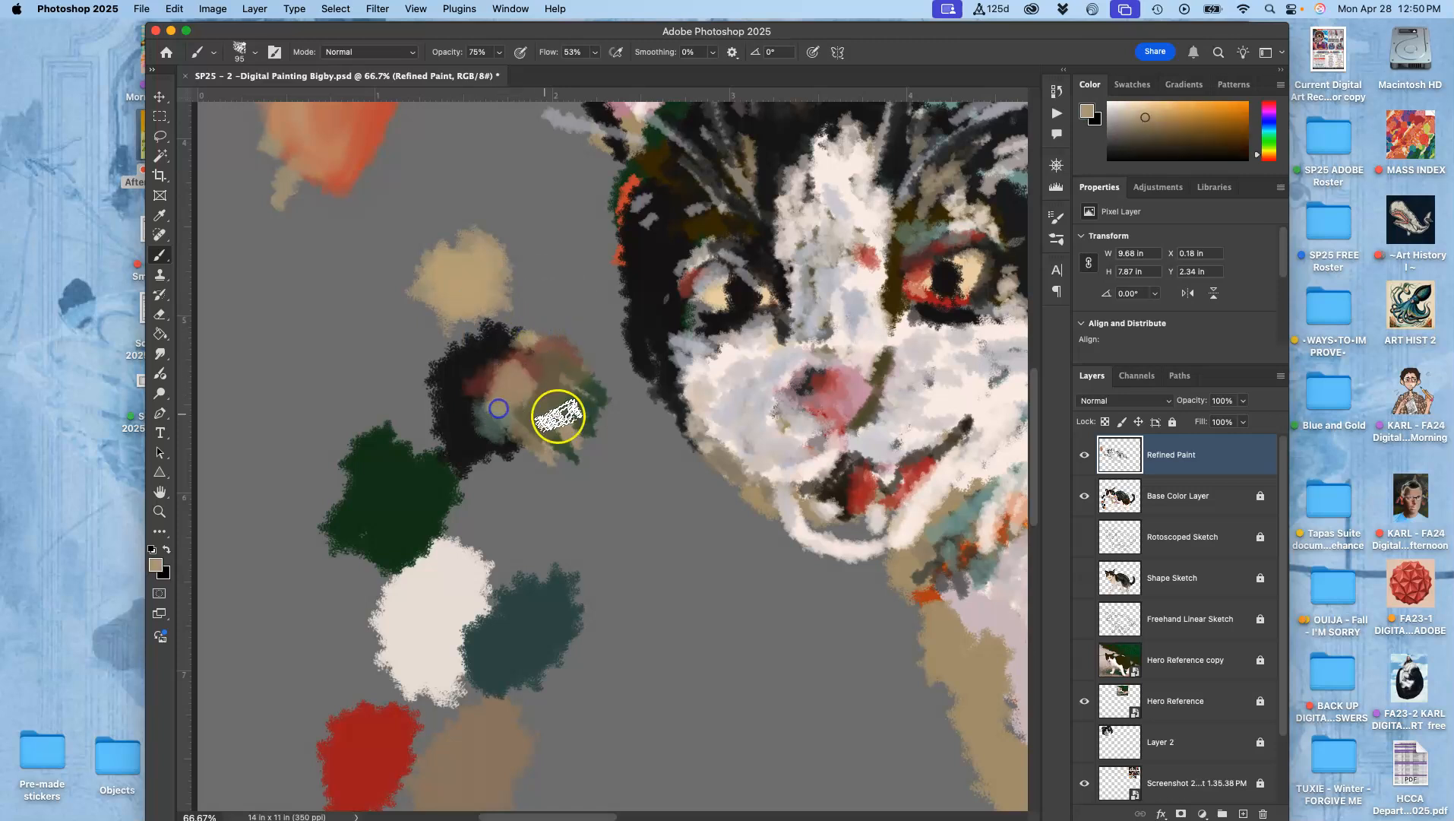
alt+click(497, 429)
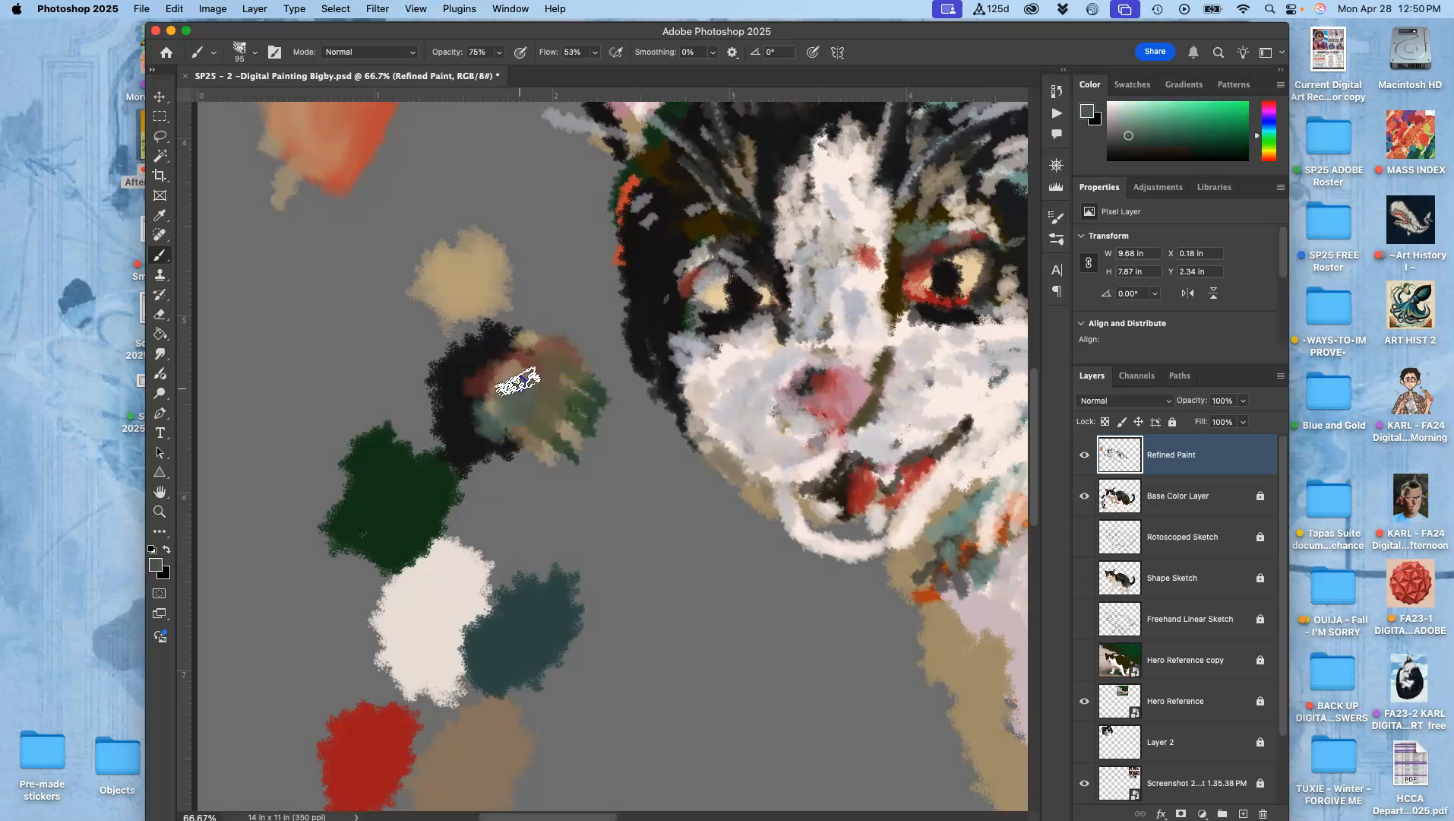
mouse_move(519, 371)
mouse_down()
mouse_move(524, 421)
mouse_move(589, 434)
mouse_up()
alt+click(574, 374)
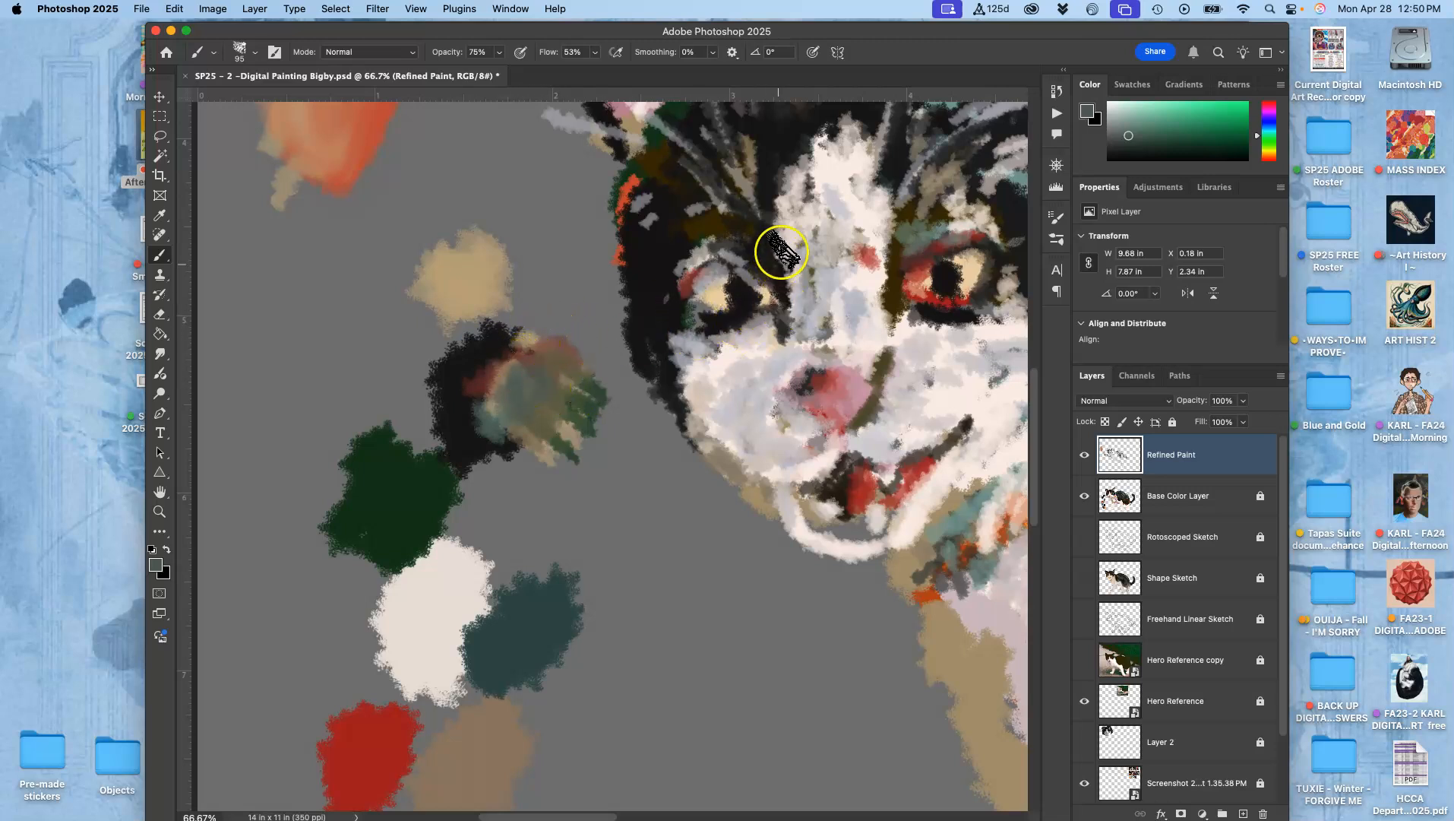
mouse_move(742, 259)
mouse_down()
mouse_move(722, 363)
mouse_move(746, 229)
mouse_move(723, 218)
mouse_move(750, 282)
mouse_move(718, 215)
mouse_up()
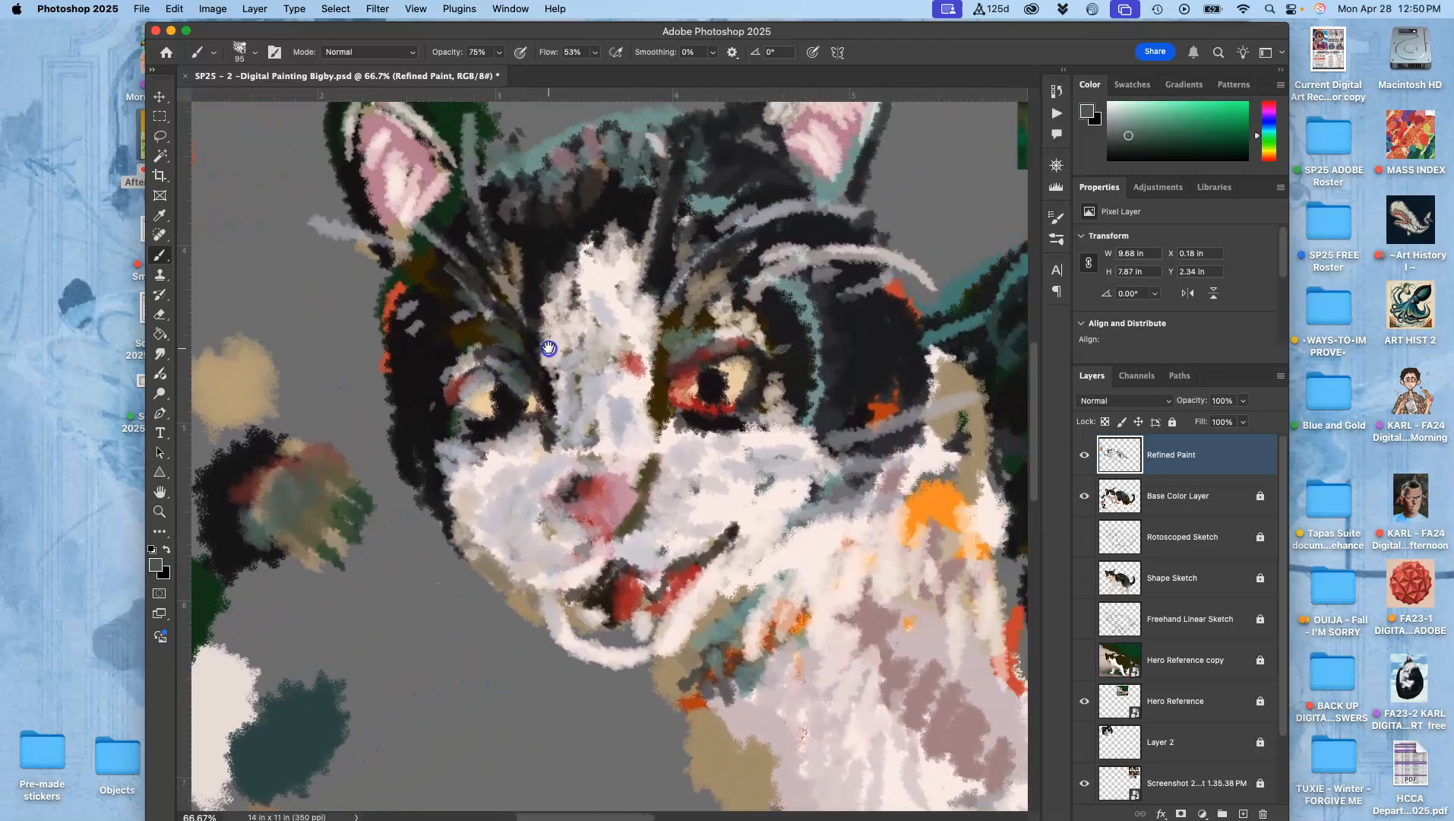
Step: Compare the painting with the Base Color Layer repeatedly hidden and shown, both close up and with the whole canvas in view
click(1085, 498)
click(1087, 498)
click(1087, 498)
click(1085, 496)
key(super+0)
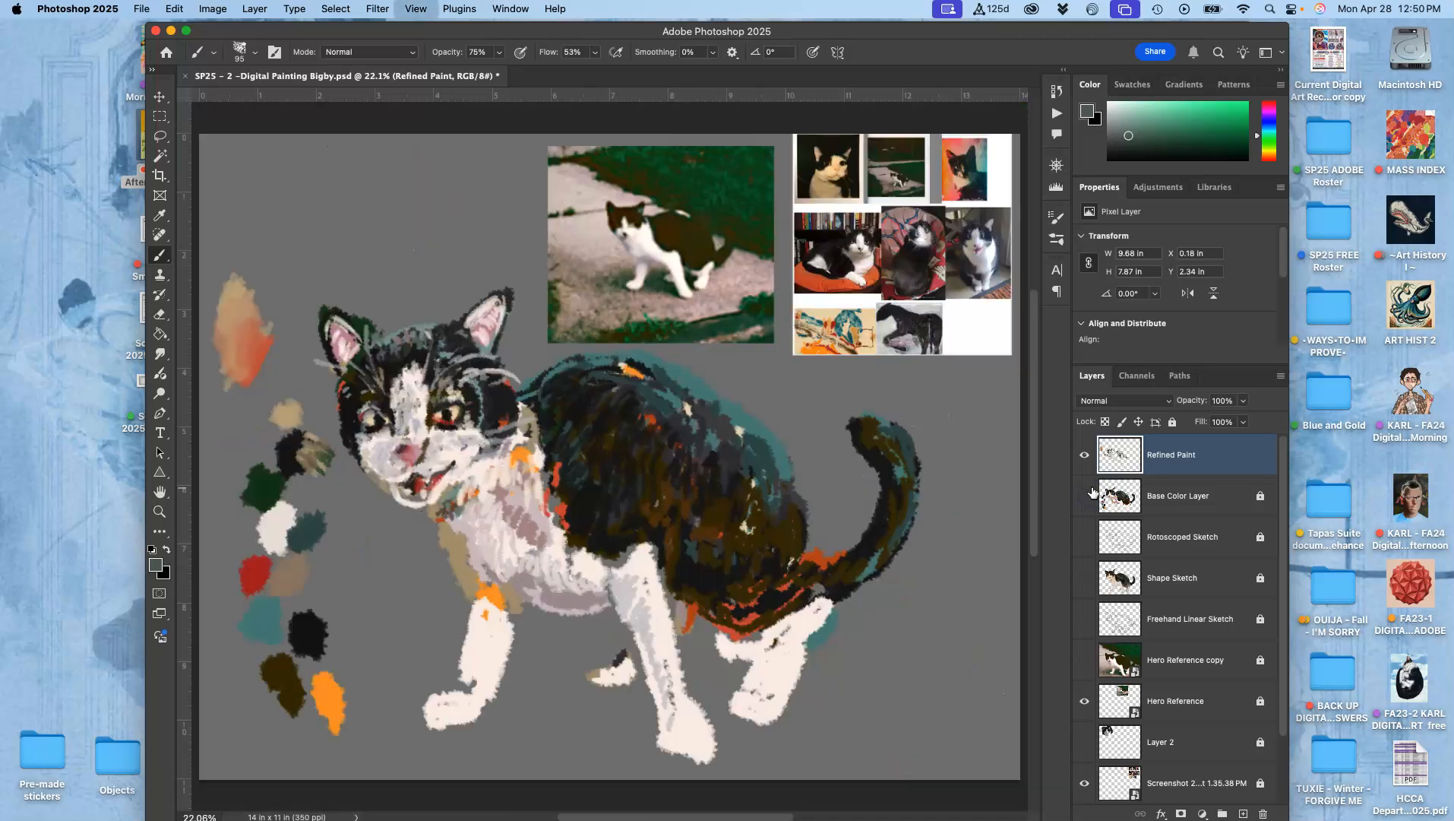
click(1087, 495)
click(1085, 496)
click(1085, 496)
click(1087, 496)
click(1088, 495)
click(1092, 494)
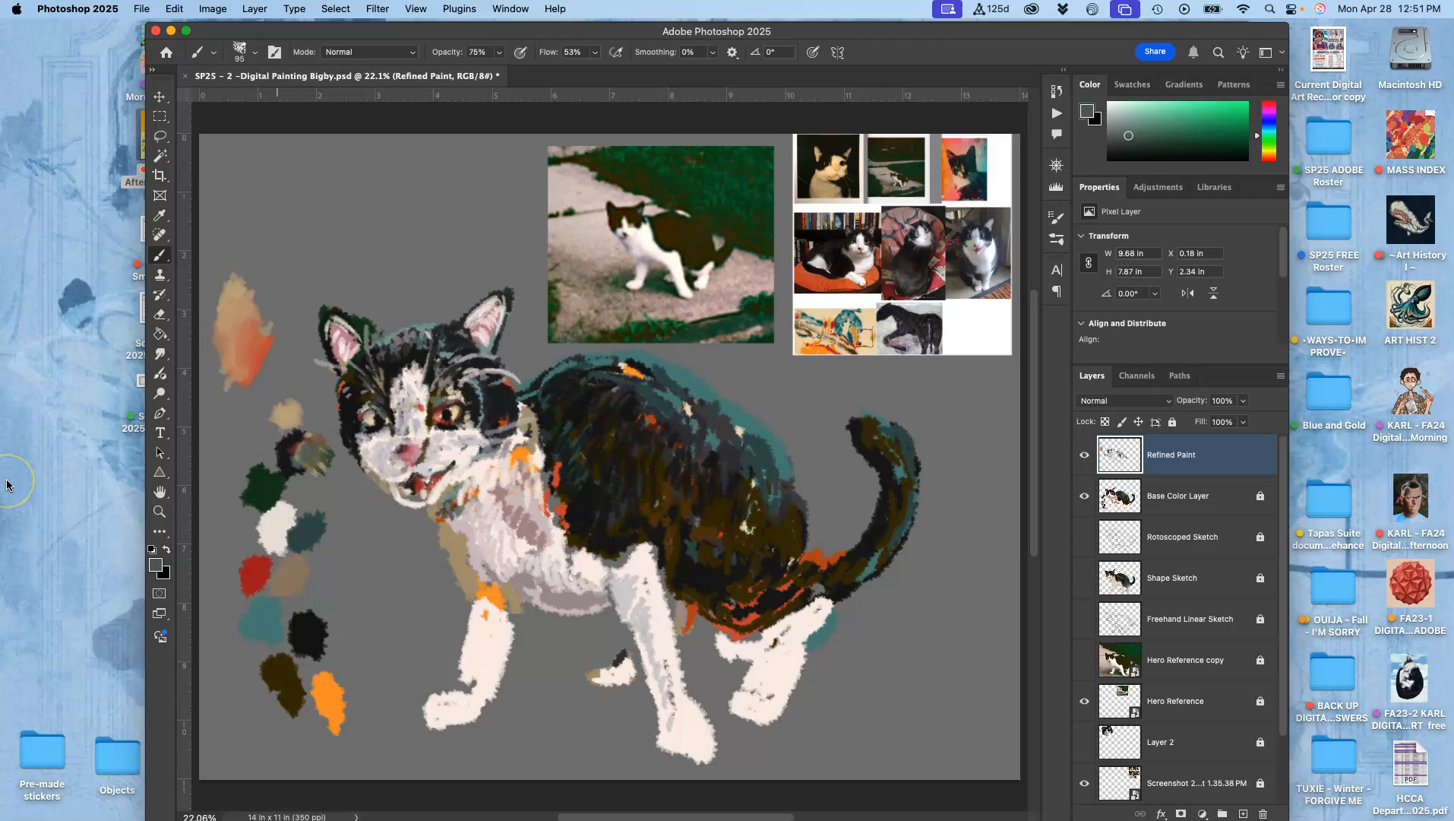
Step: Switch to Finder and open the reference collage screenshot ending in 35.38 PM from the Assign #7 folder in Preview
mouse_move(16, 623)
double_click(142, 155)
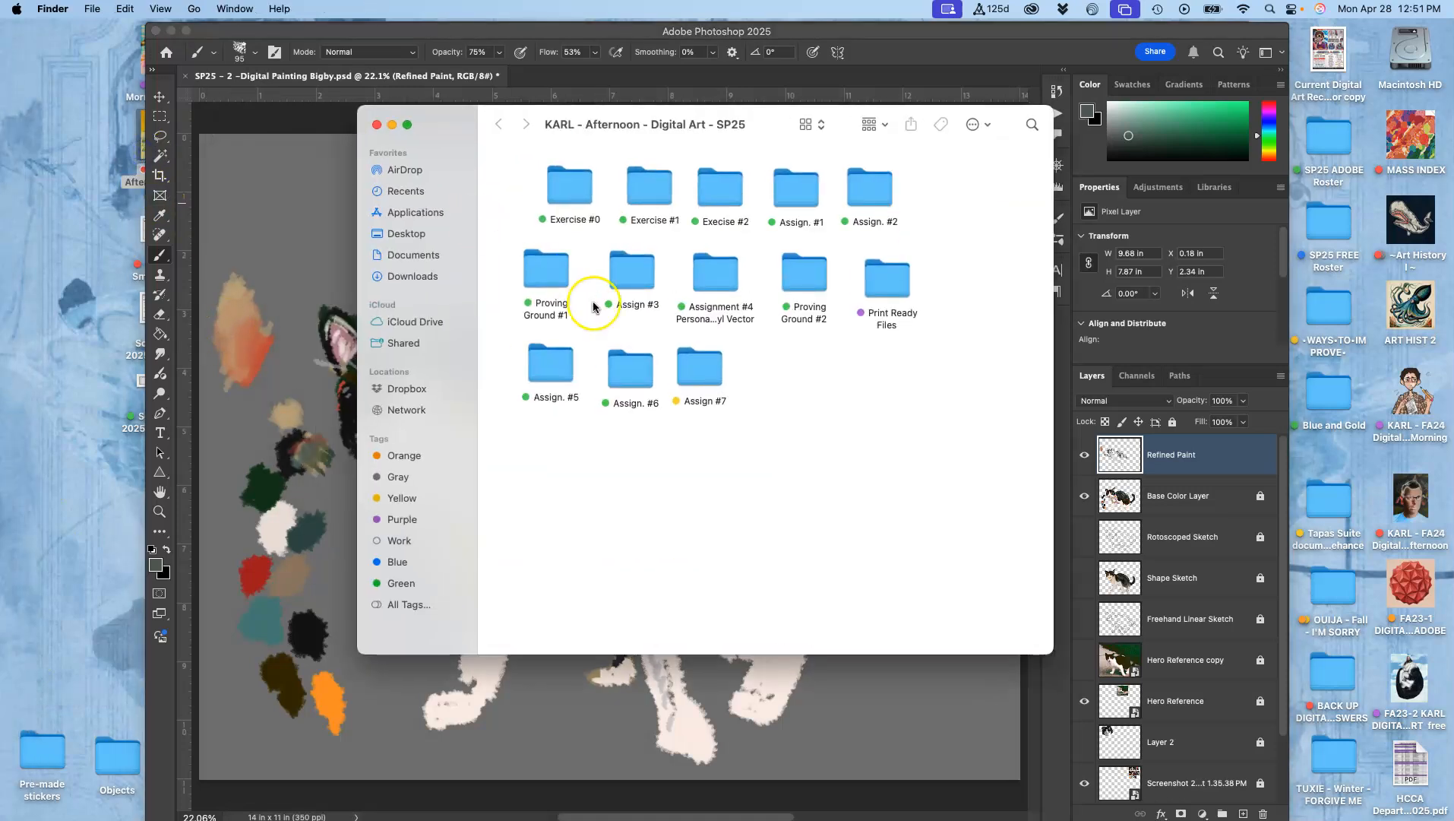
double_click(699, 376)
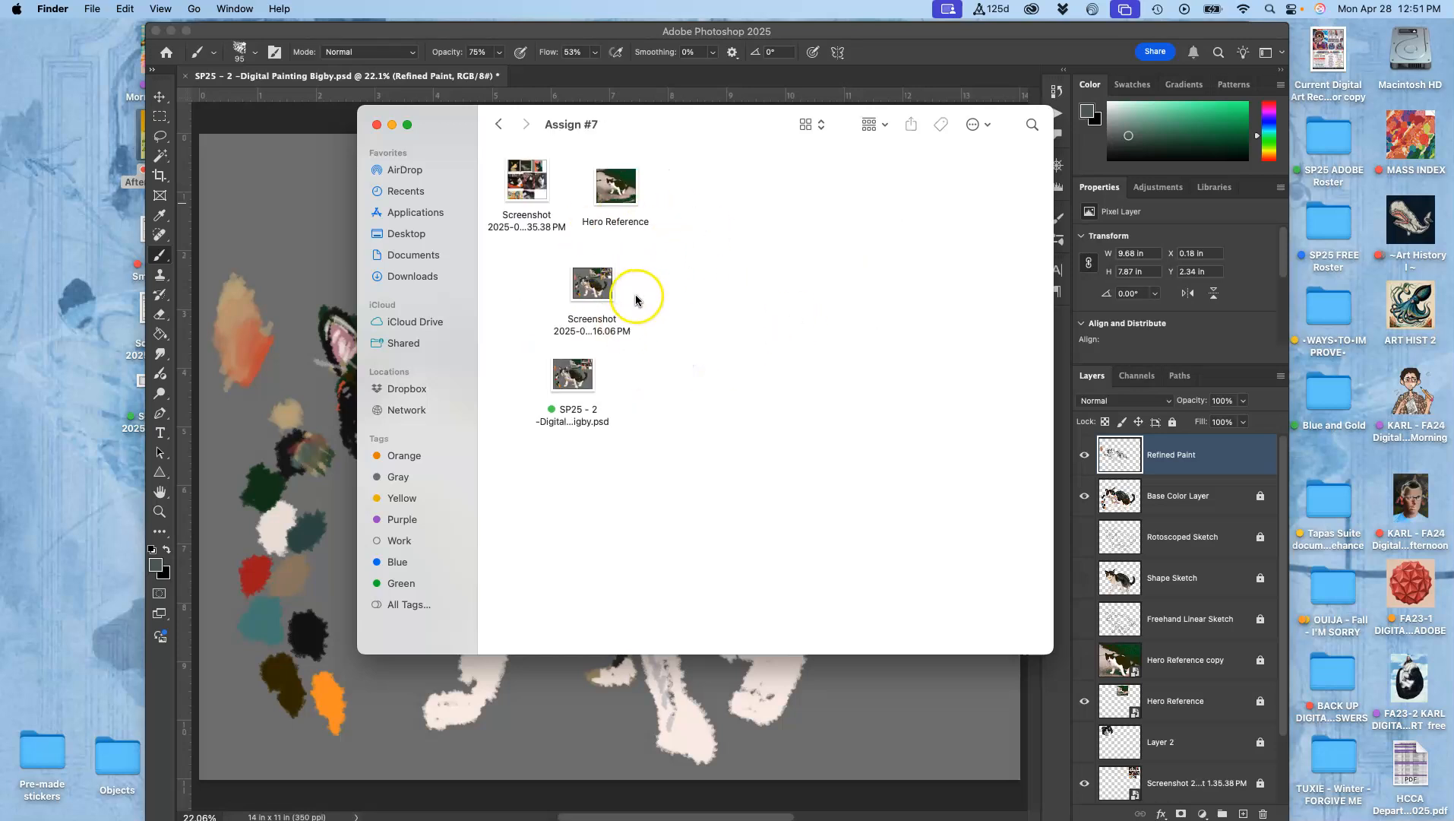
click(533, 182)
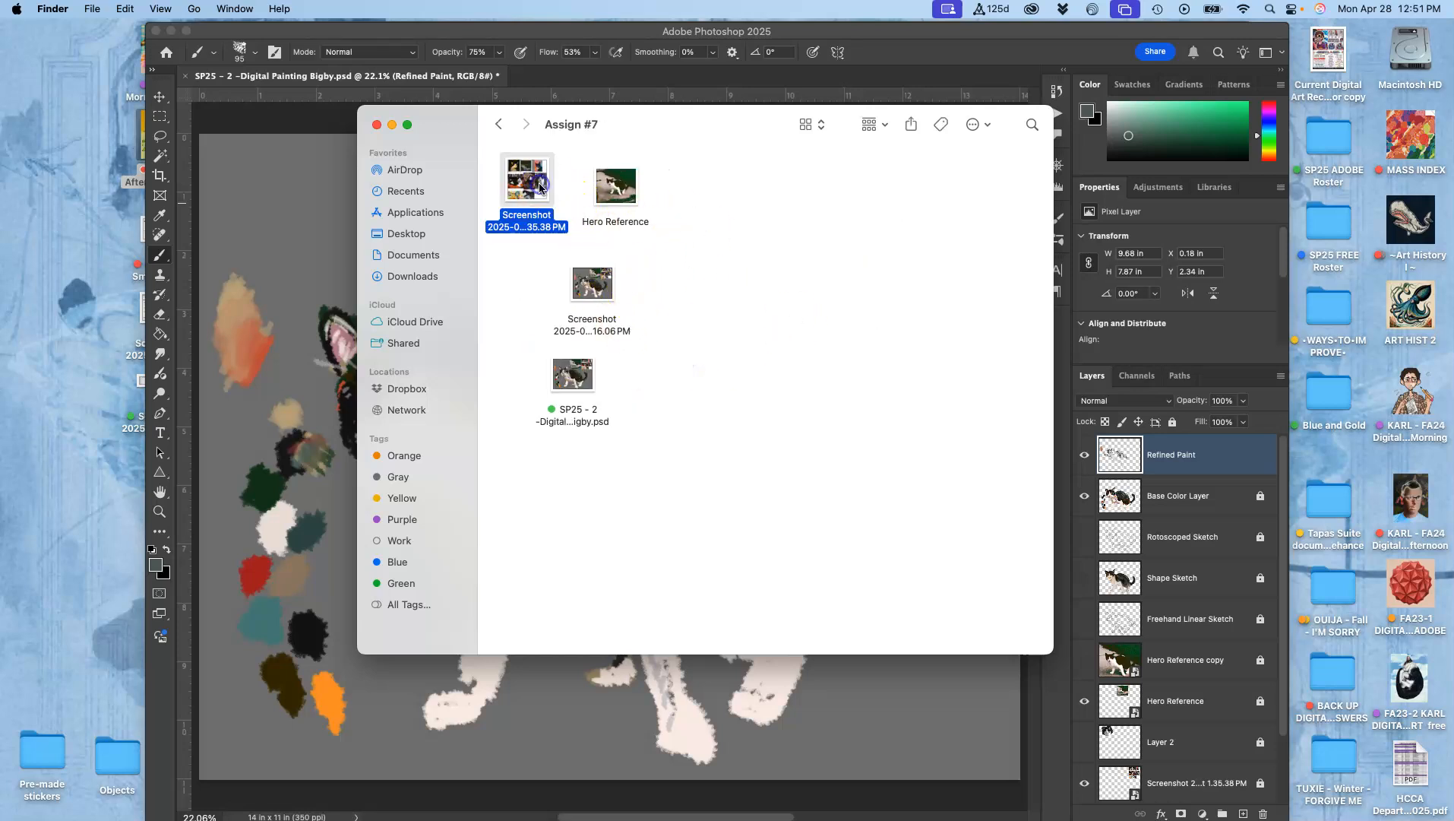
double_click(540, 187)
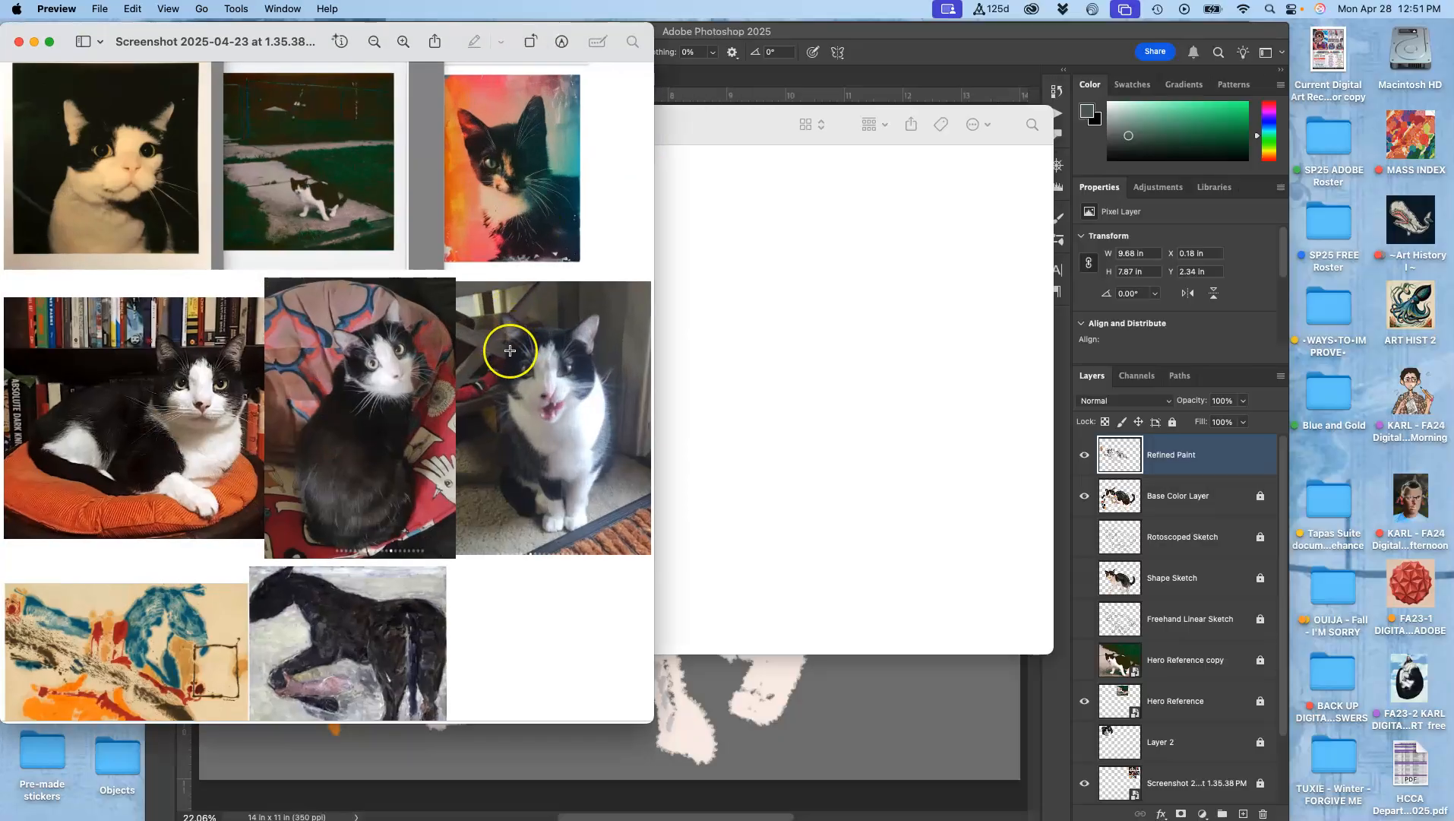
Step: Copy the open-mouthed cat's head and chest from the collage, close it and paste the crop into the Photoshop painting
drag(486, 306, 627, 441)
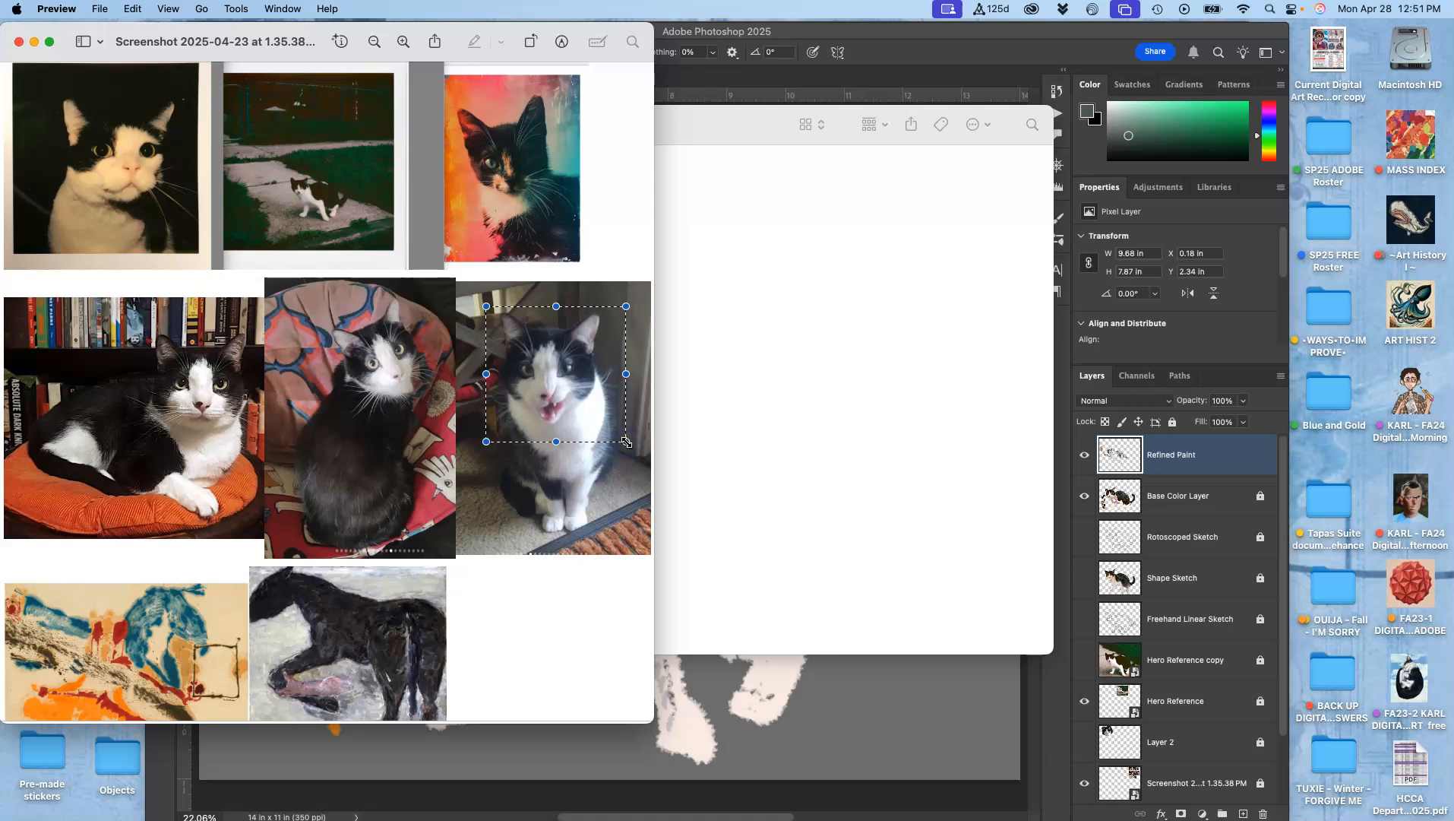
click(19, 41)
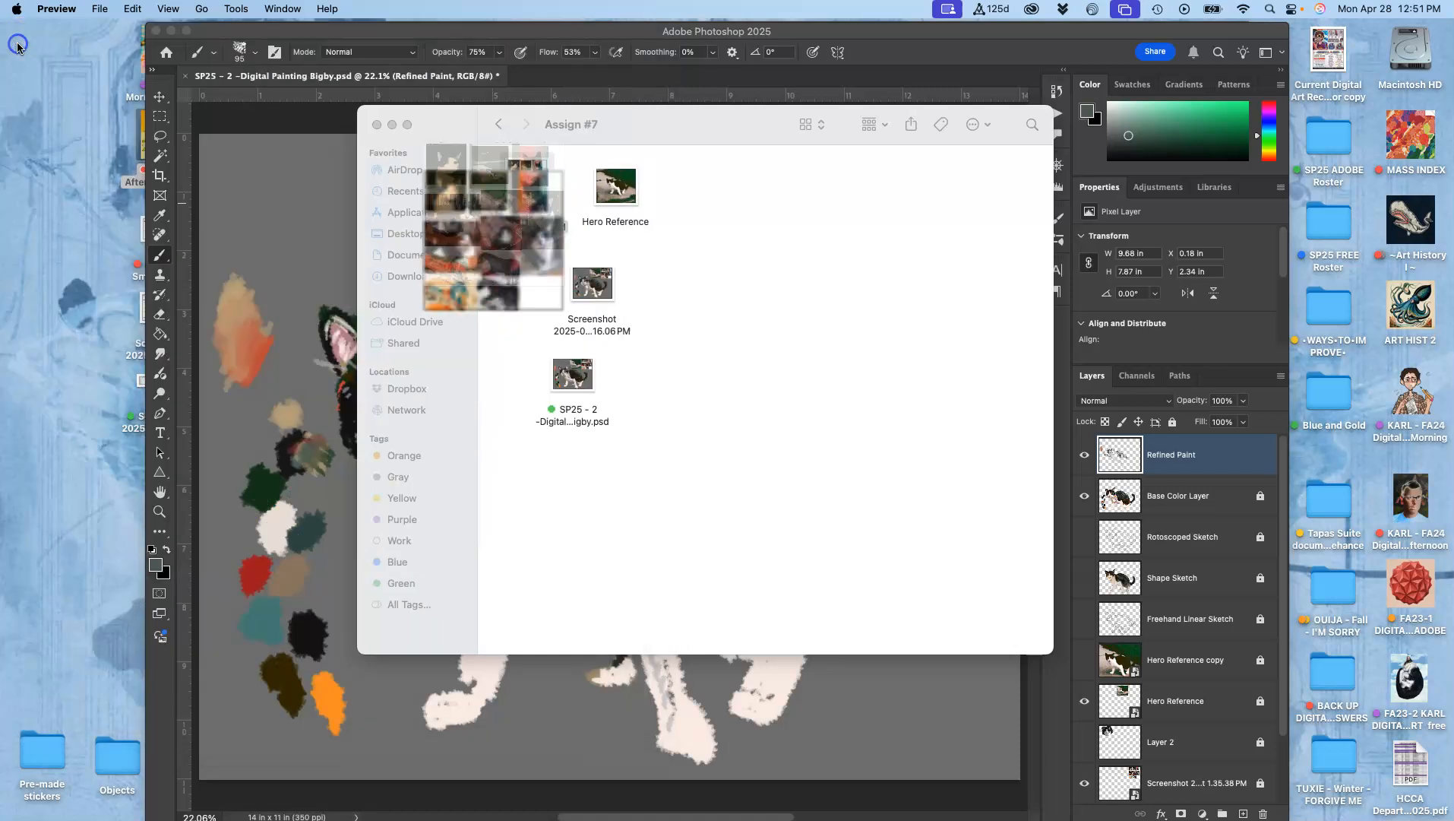
click(324, 327)
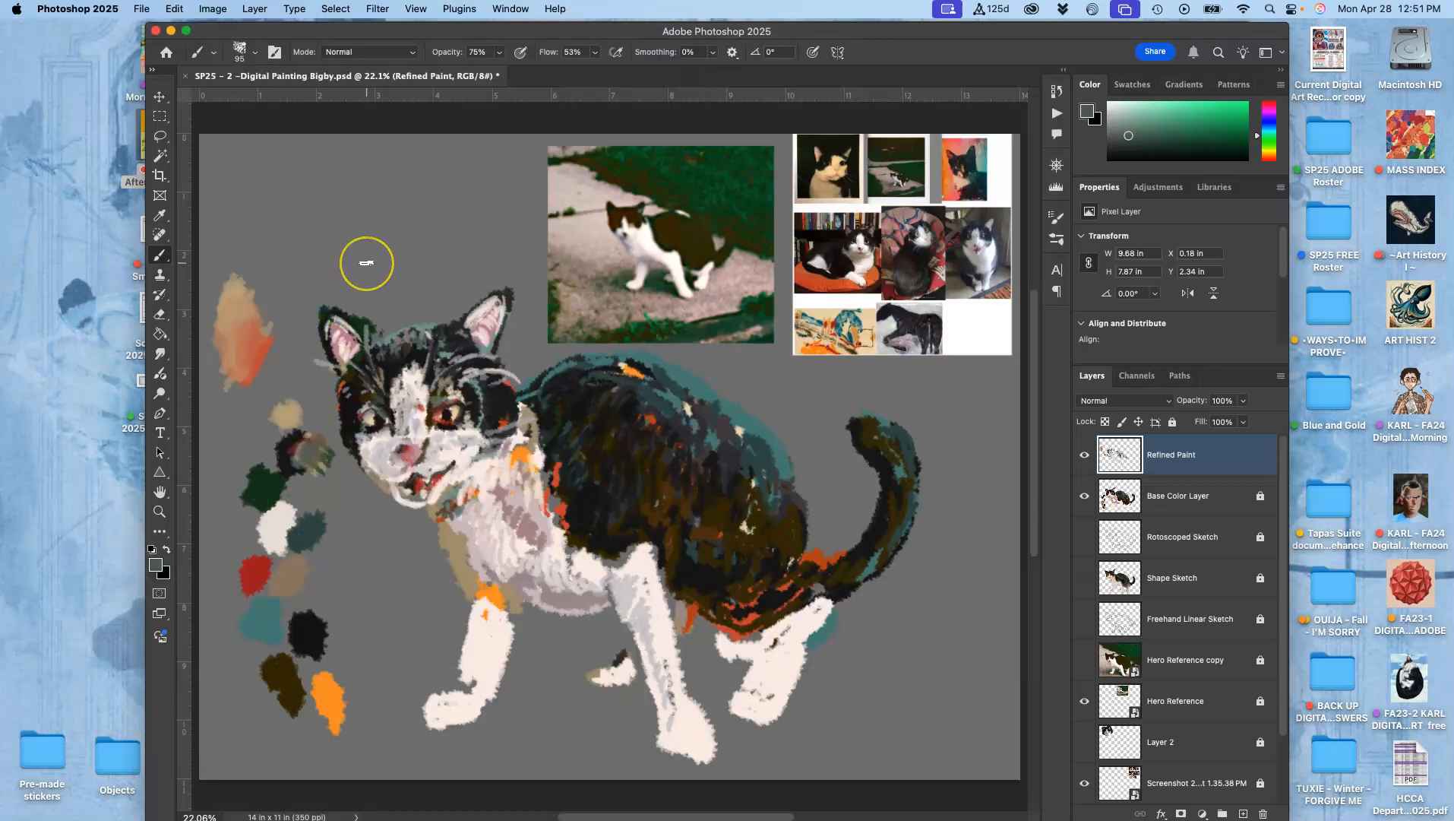
key(super+v)
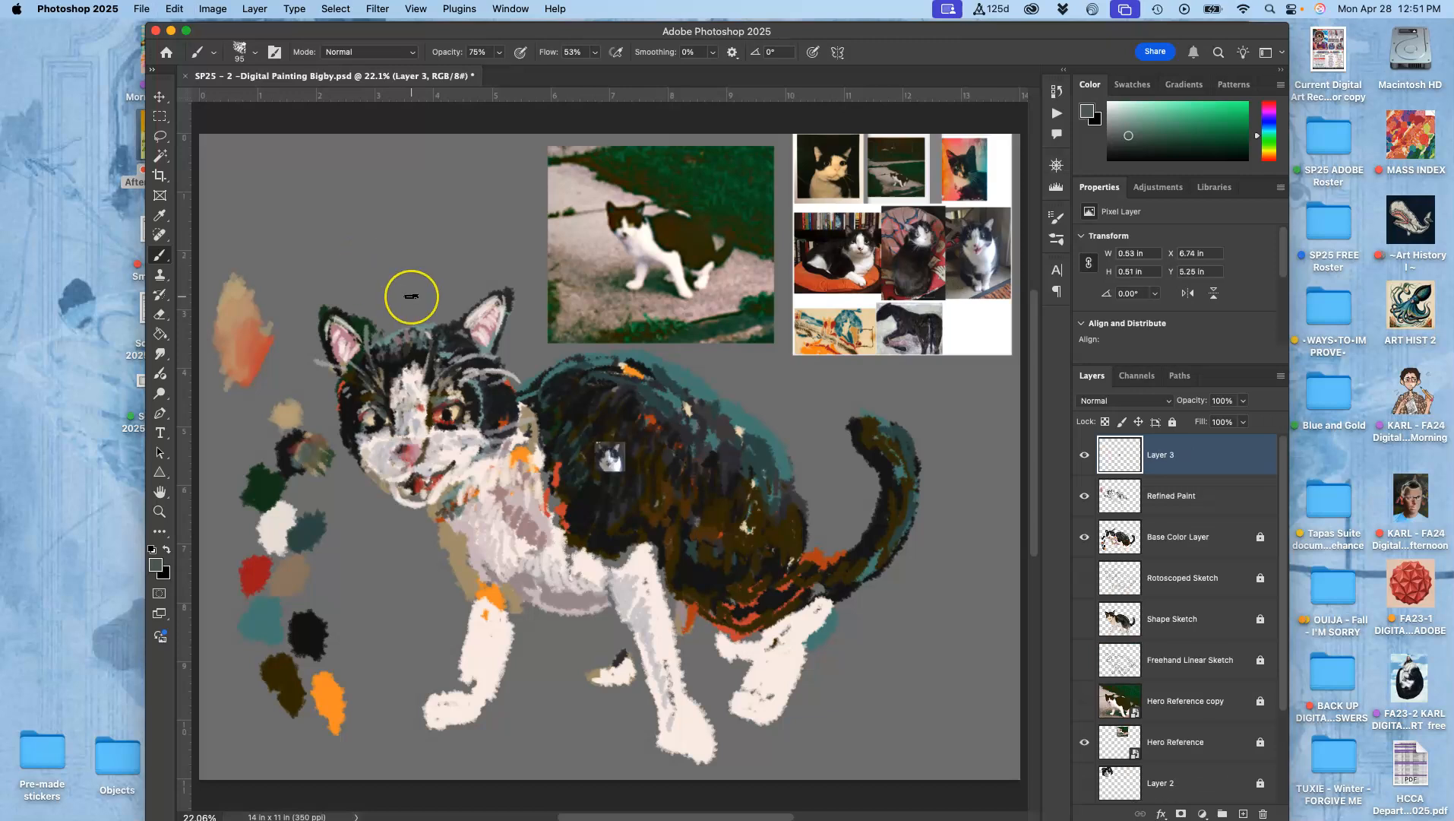
Step: Scale the pasted cat photo to 468.85% and place it over the palette swatches at the canvas's left edge
key(super+t)
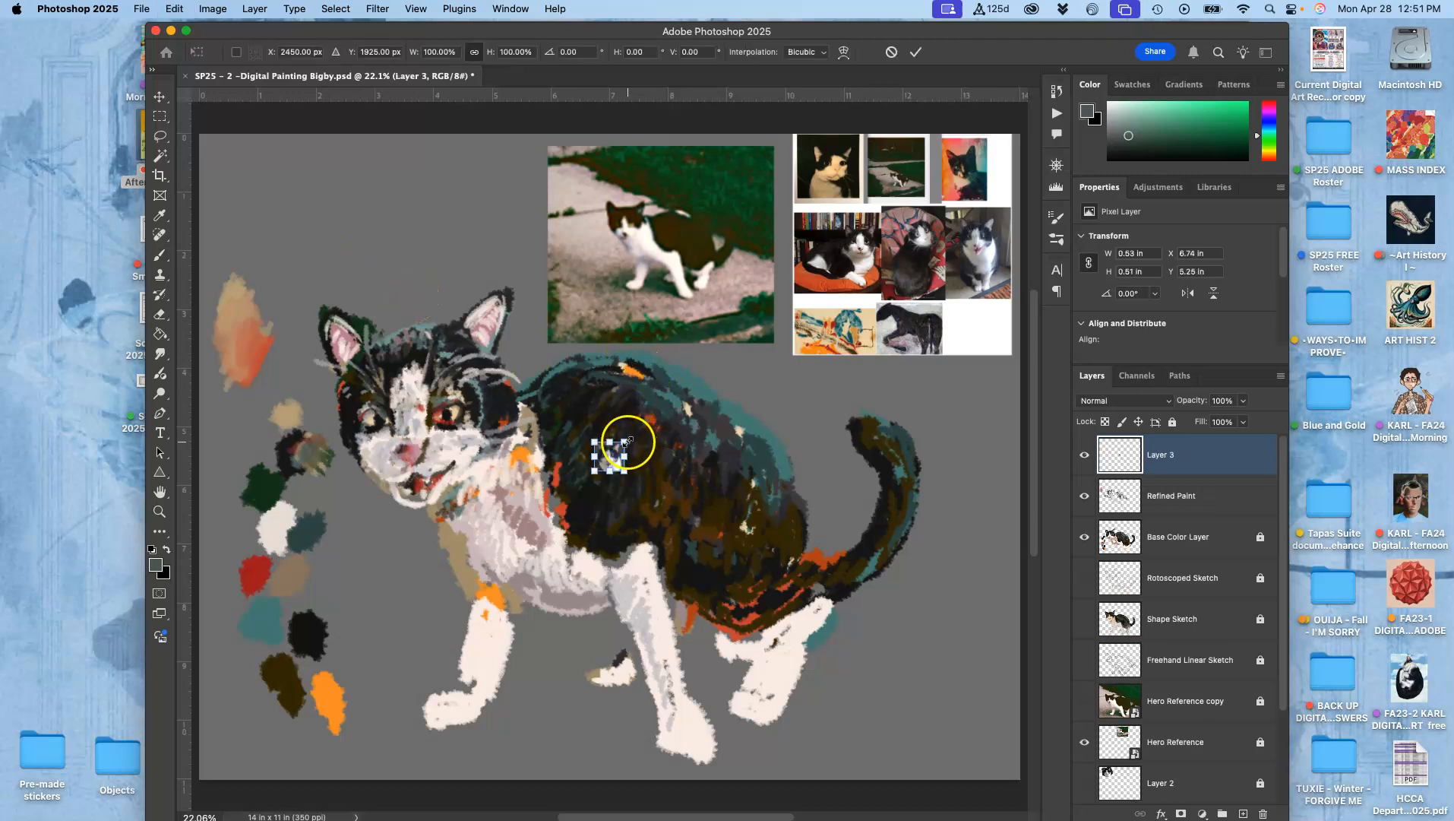
drag(627, 439, 740, 331)
drag(634, 471, 280, 536)
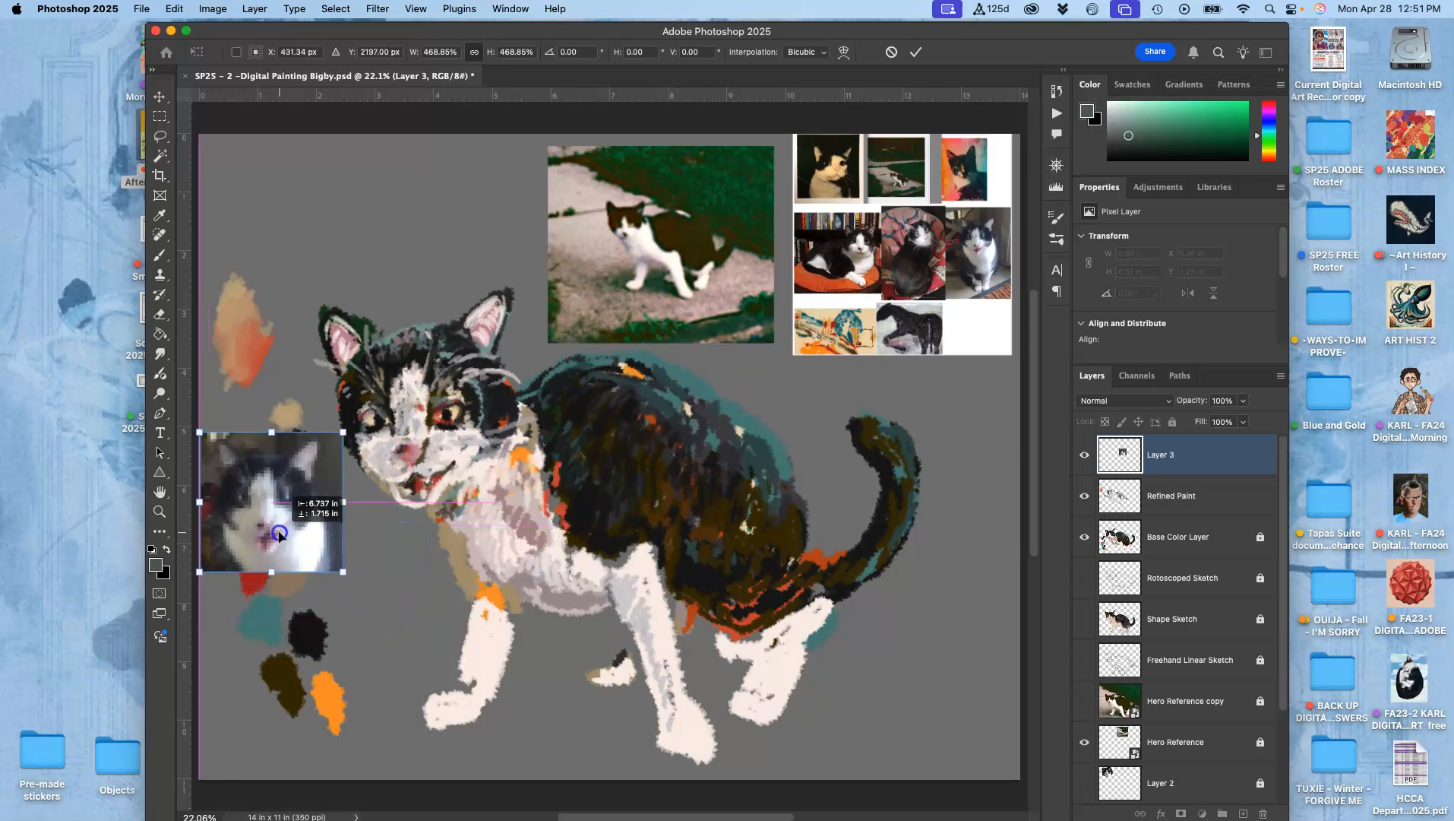
key(b)
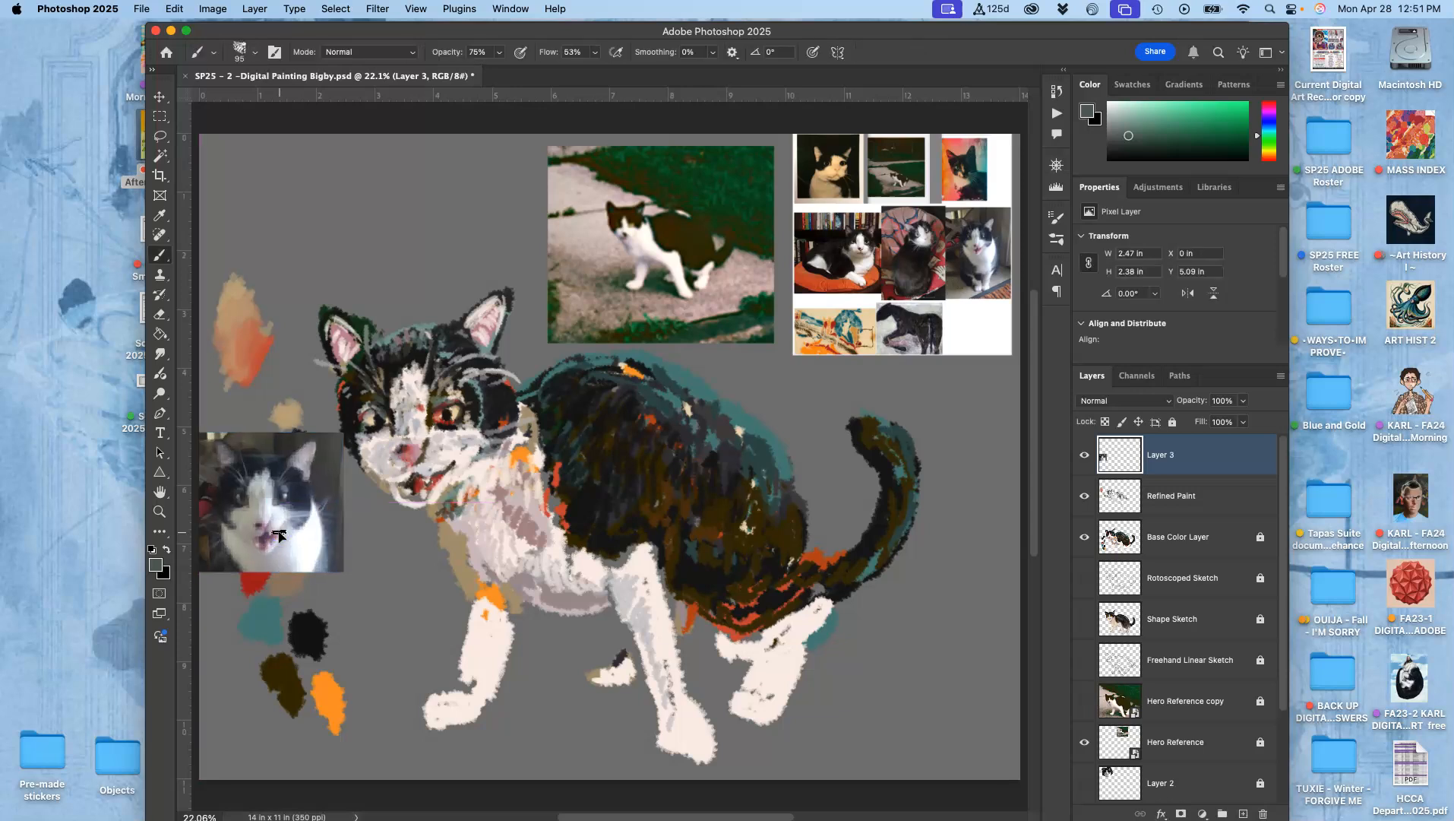
Step: Apply Auto Tone to the pasted cat photo
key(super+equal)
key(super+equal)
key(super+equal)
scroll(279, 536, left, 10)
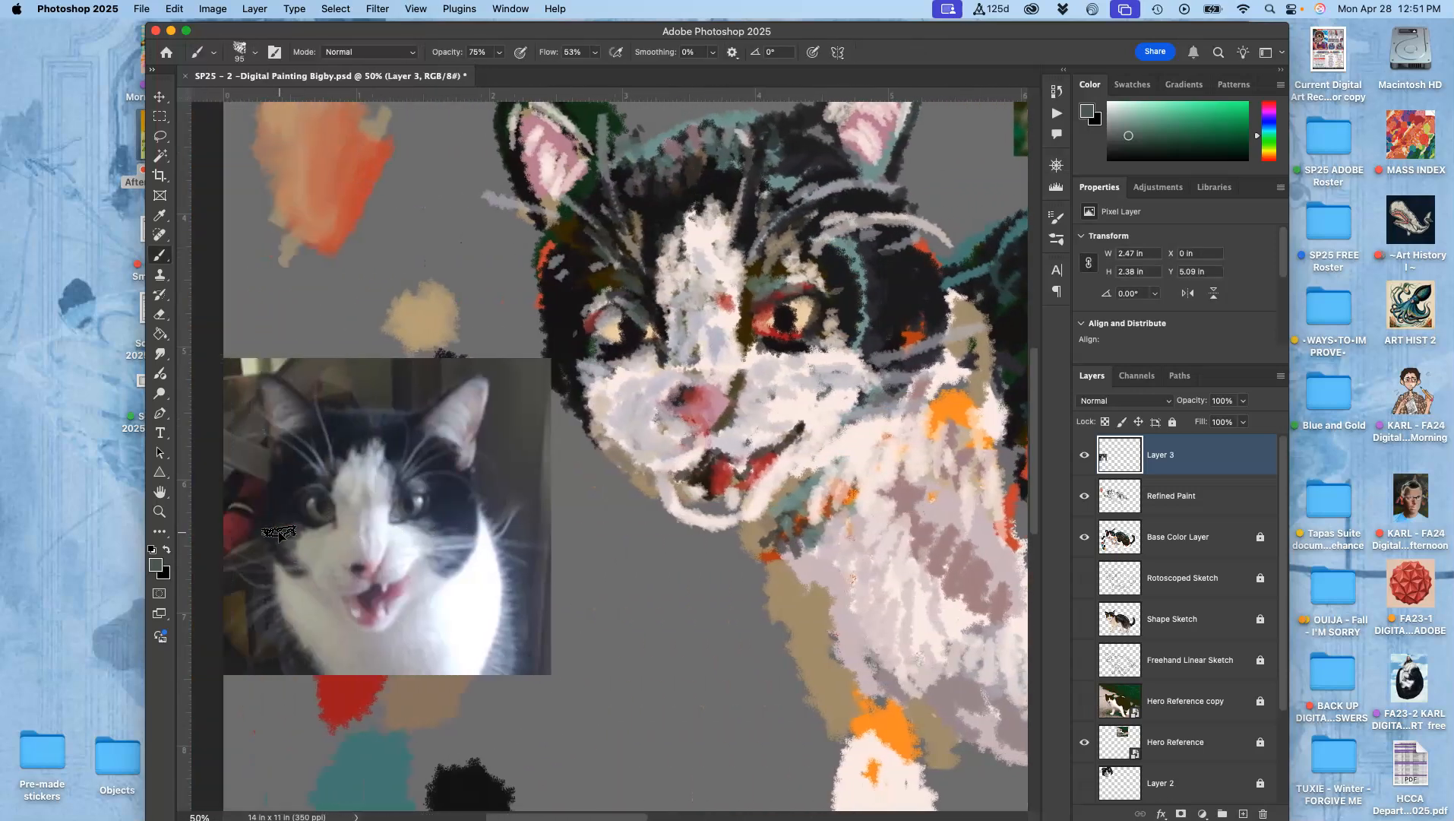
scroll(279, 536, right, 1)
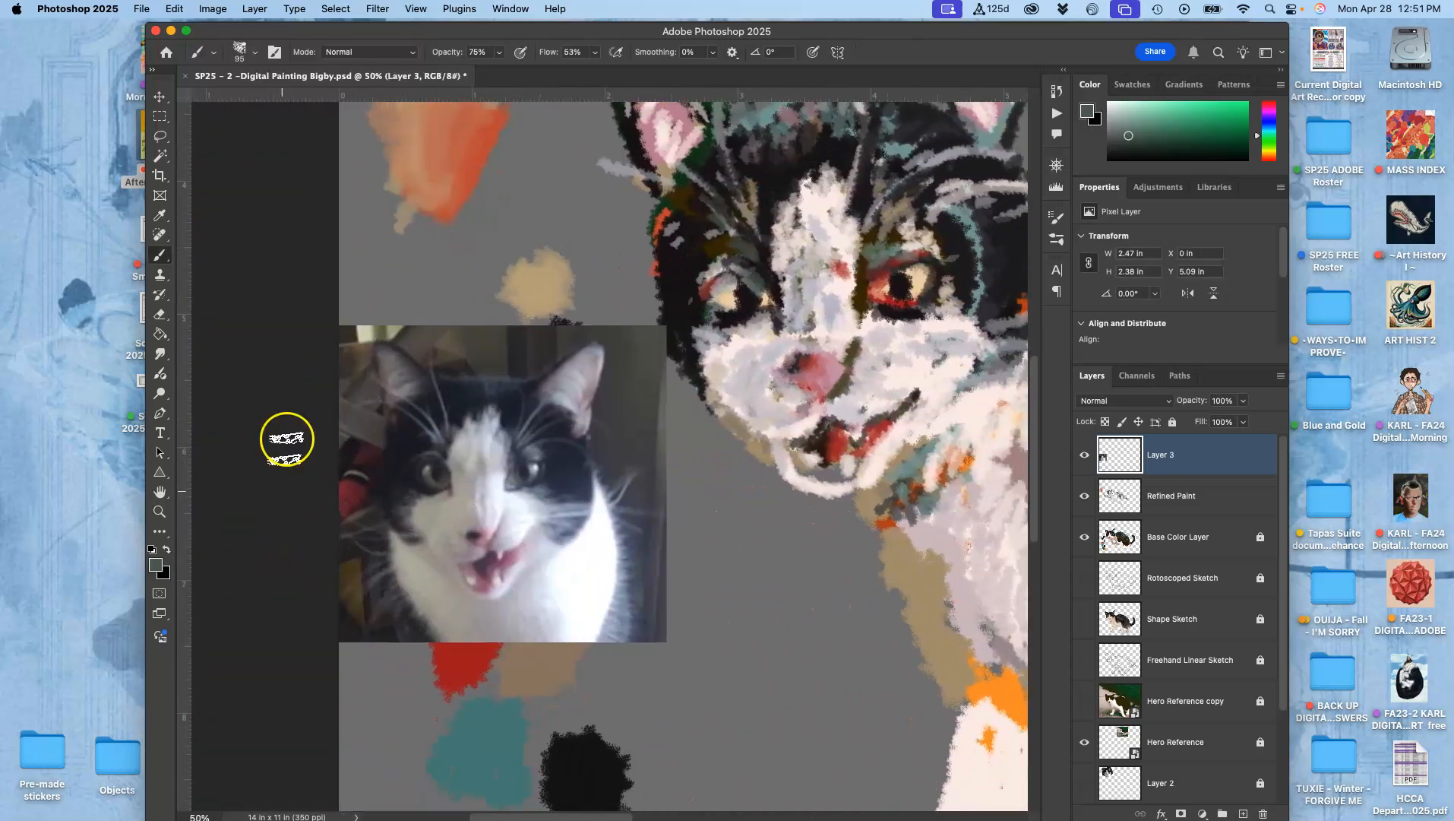
click(214, 8)
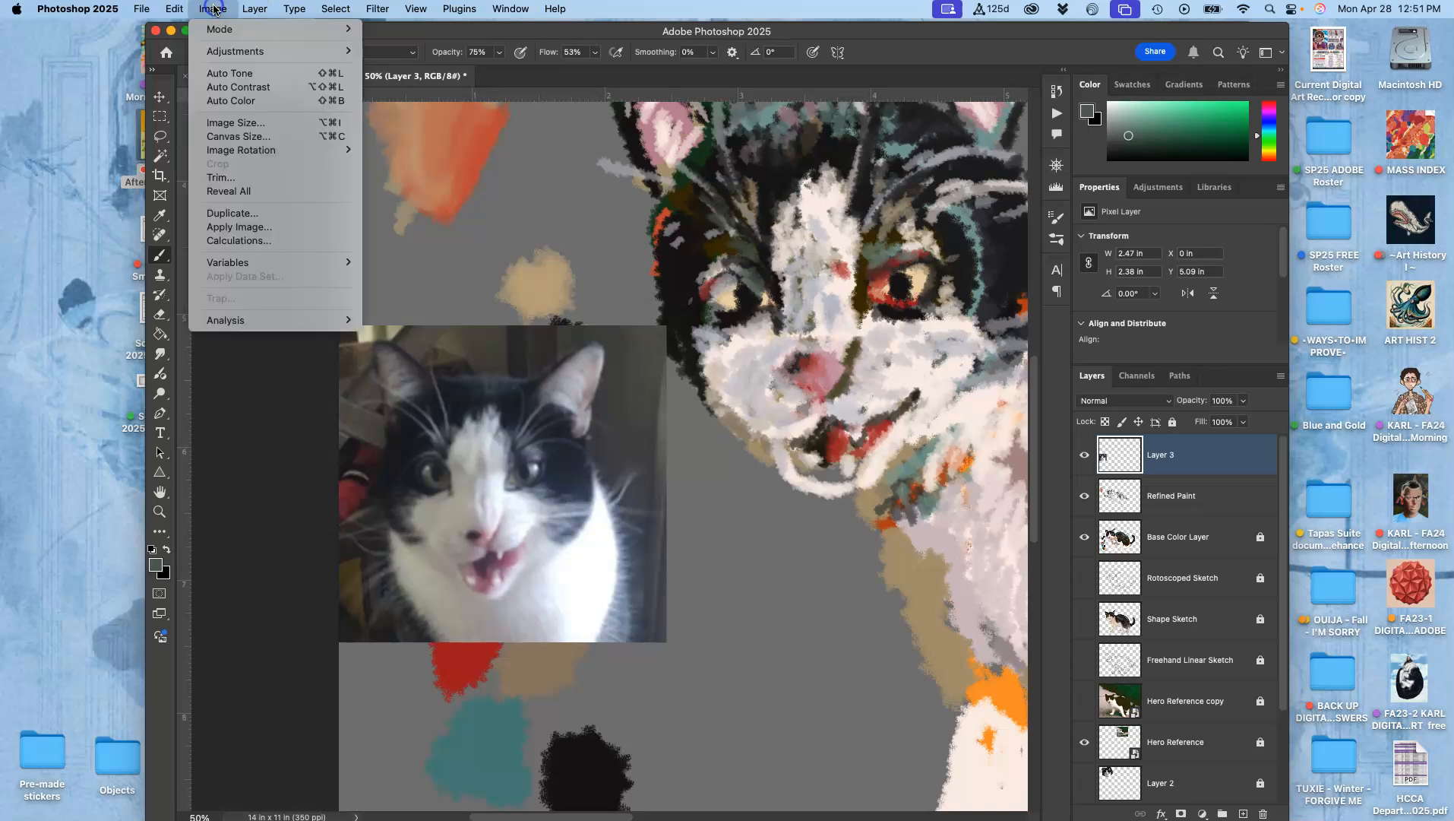
click(226, 74)
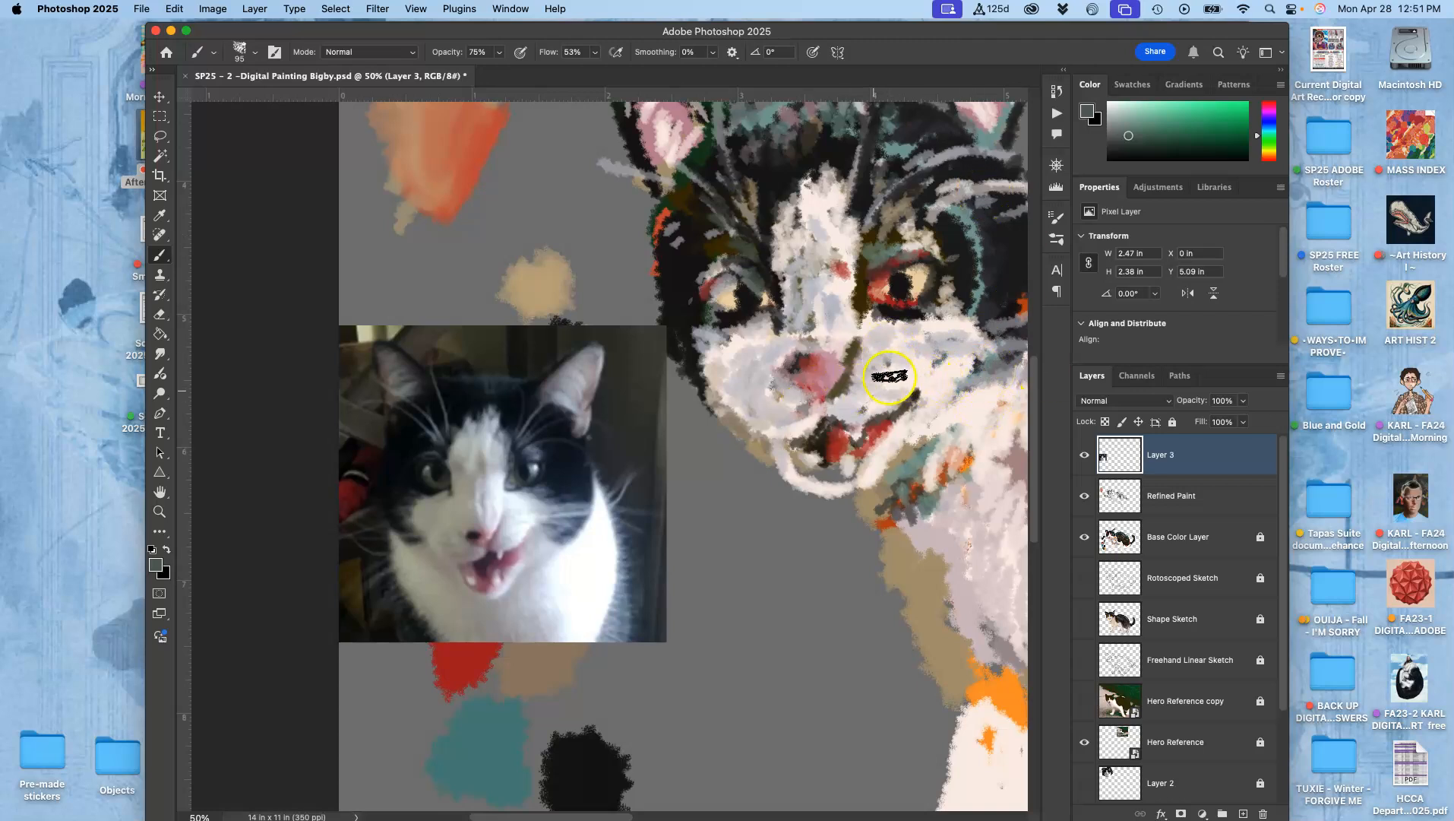
Step: Lock the pasted photo's layer and make the Refined Paint layer active
mouse_move(915, 459)
mouse_down()
mouse_move(892, 547)
mouse_move(875, 548)
mouse_up()
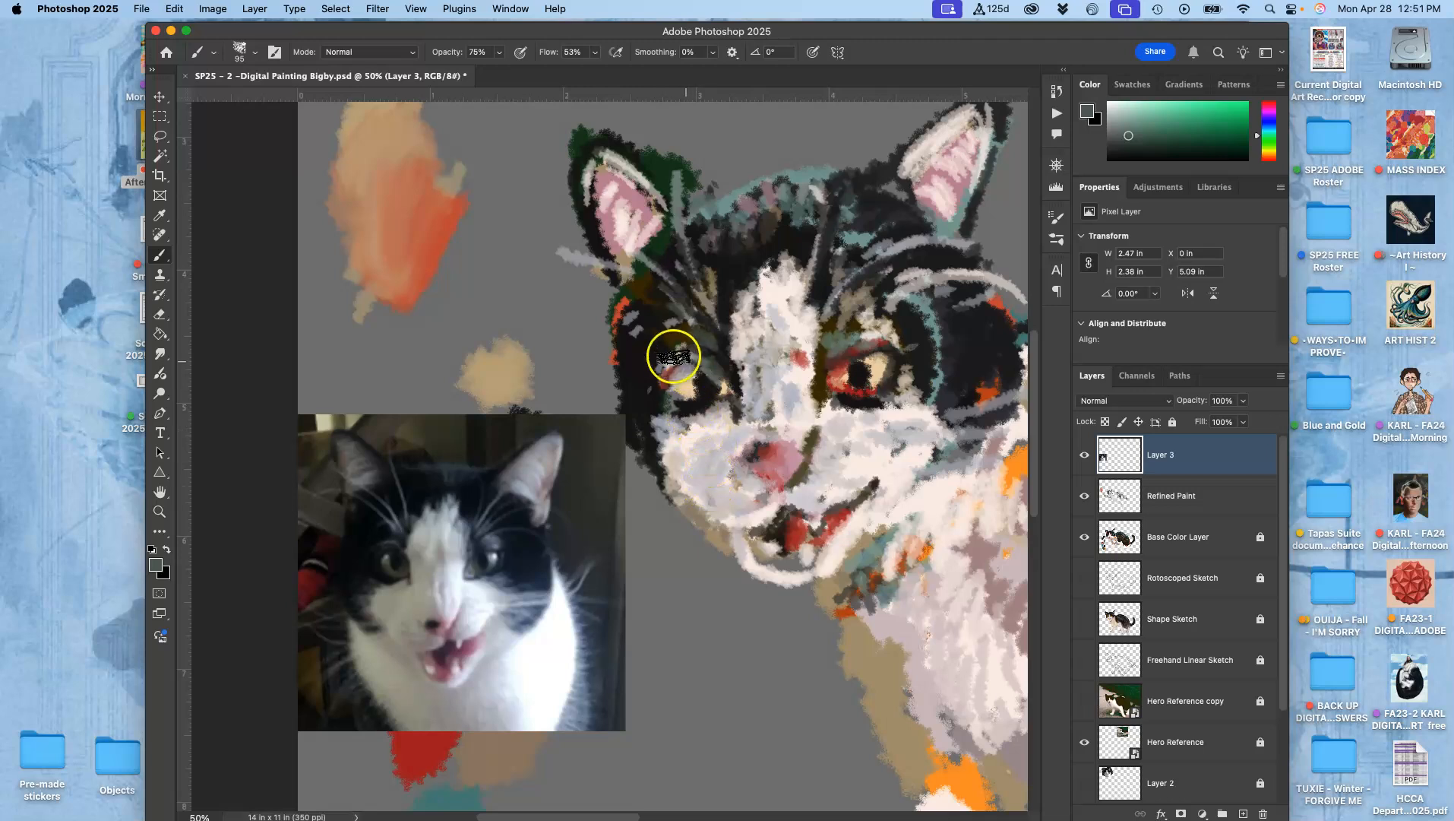
click(1176, 423)
click(1197, 493)
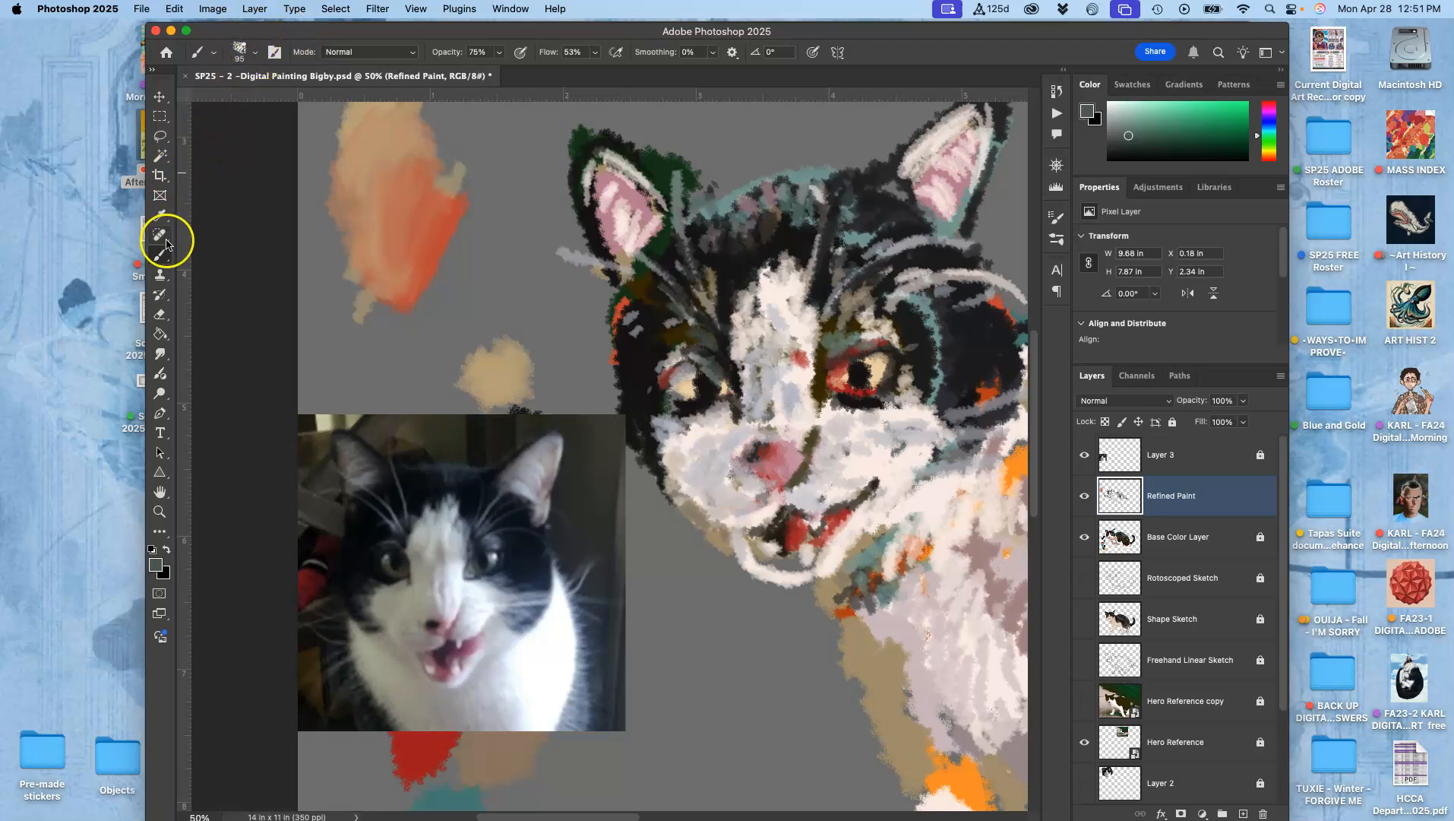
Step: Set the brush opacity to 53% and soften the red accent on the nose bridge with sampled colors
click(500, 52)
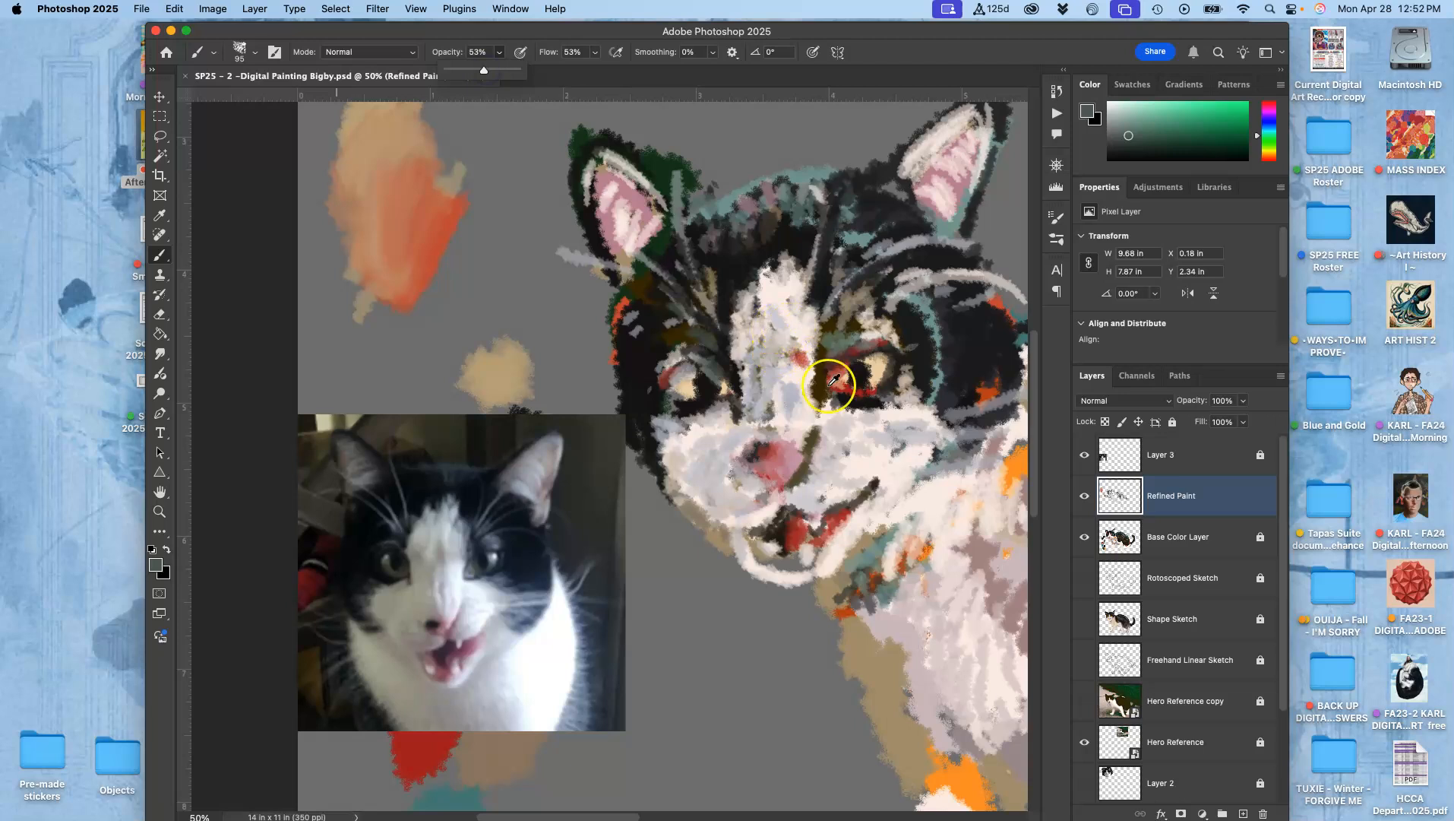
alt+click(801, 359)
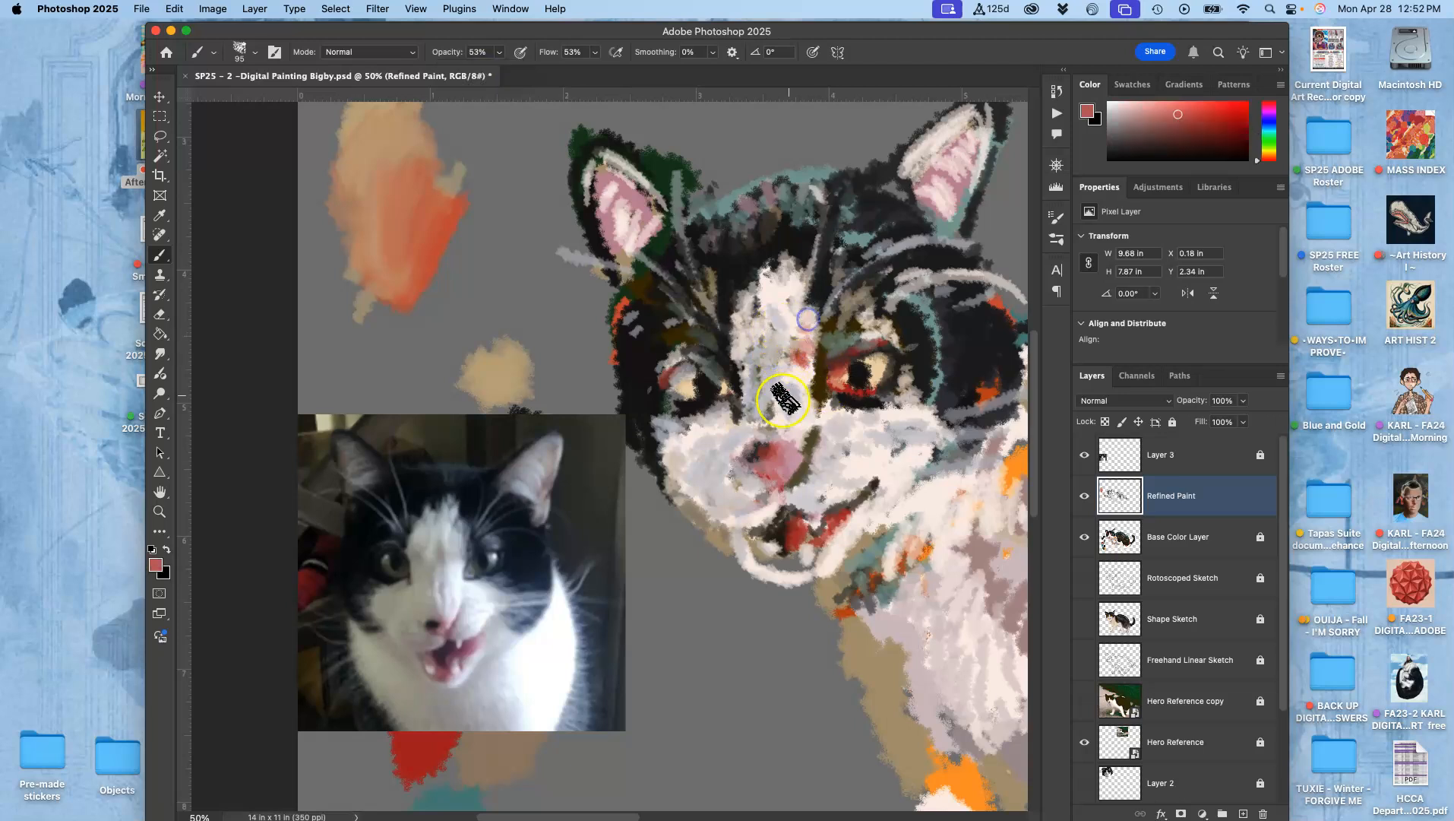
alt+click(448, 554)
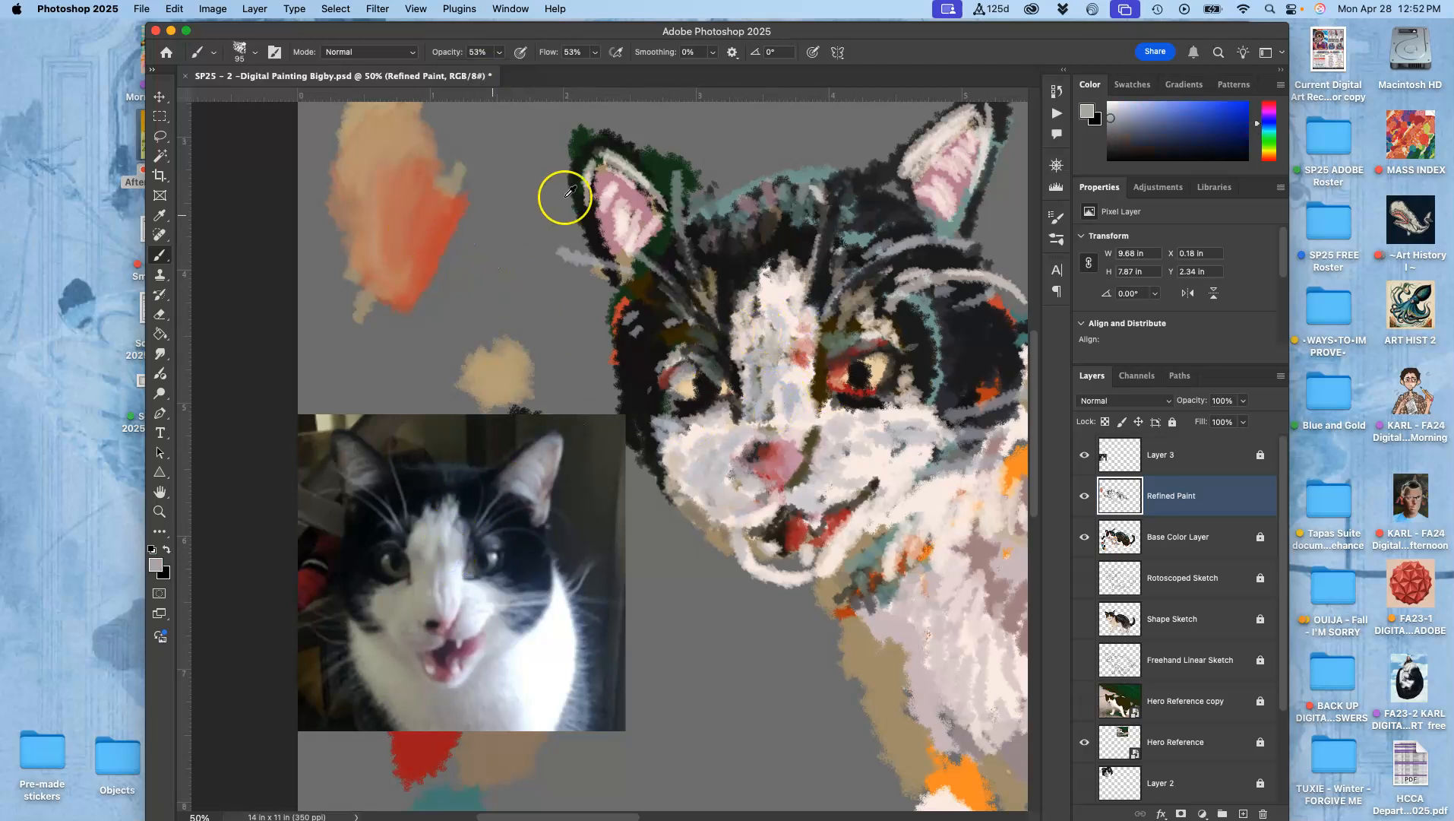
alt+click(669, 171)
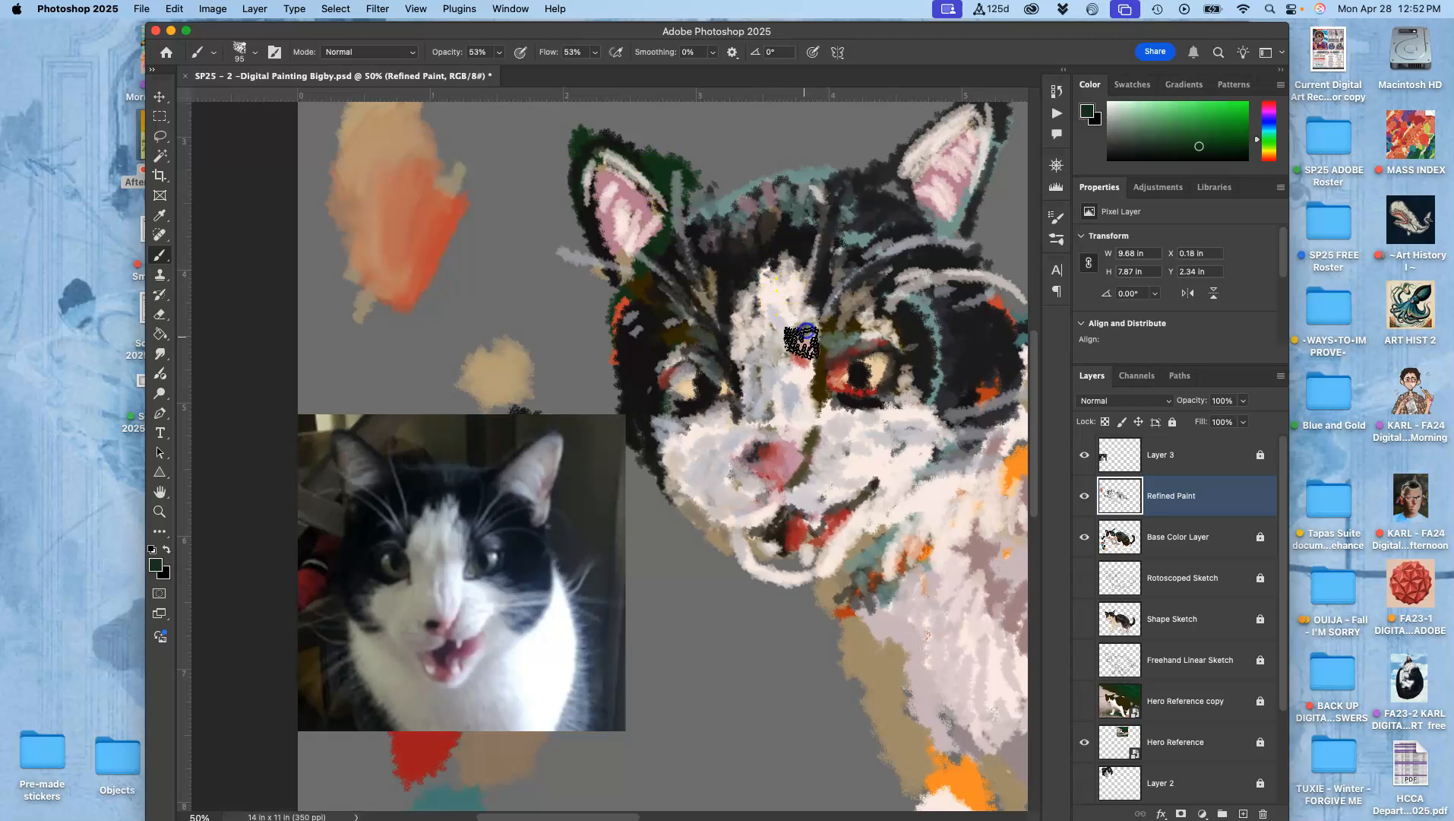
alt+click(799, 346)
drag(796, 337, 795, 304)
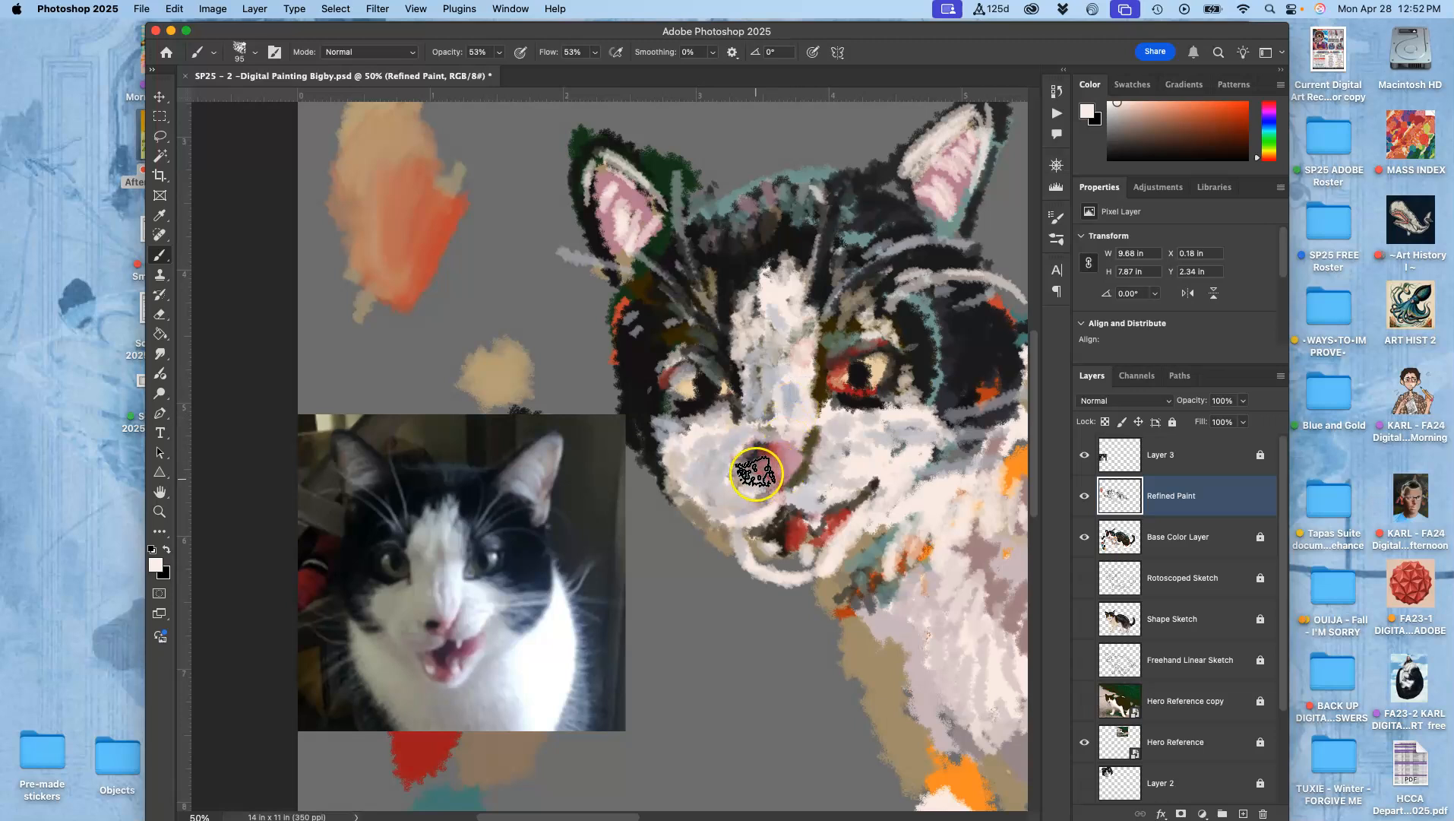
Step: Check the refined strokes on their own with the Base Color Layer temporarily hidden
click(1085, 540)
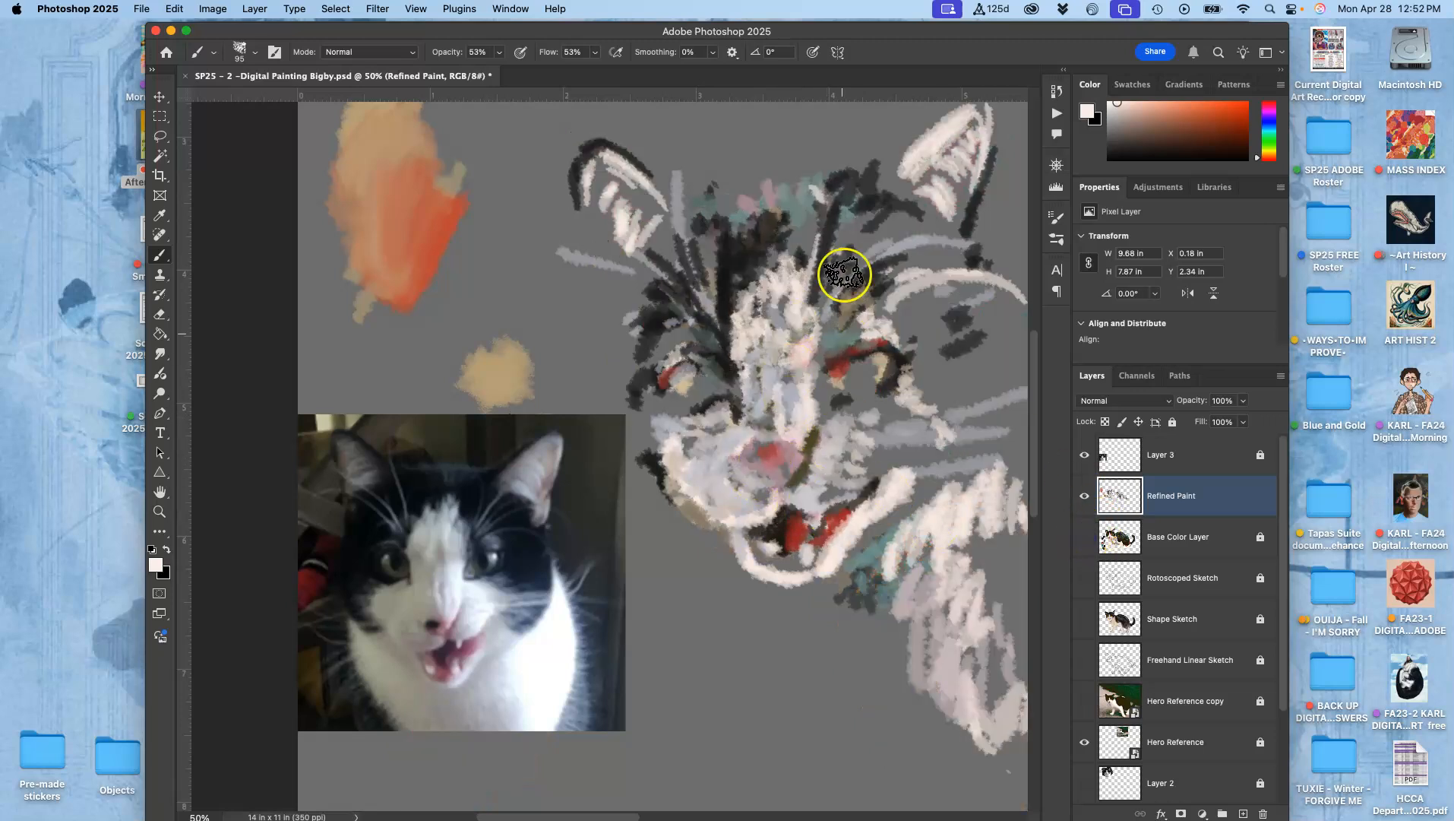
click(1086, 538)
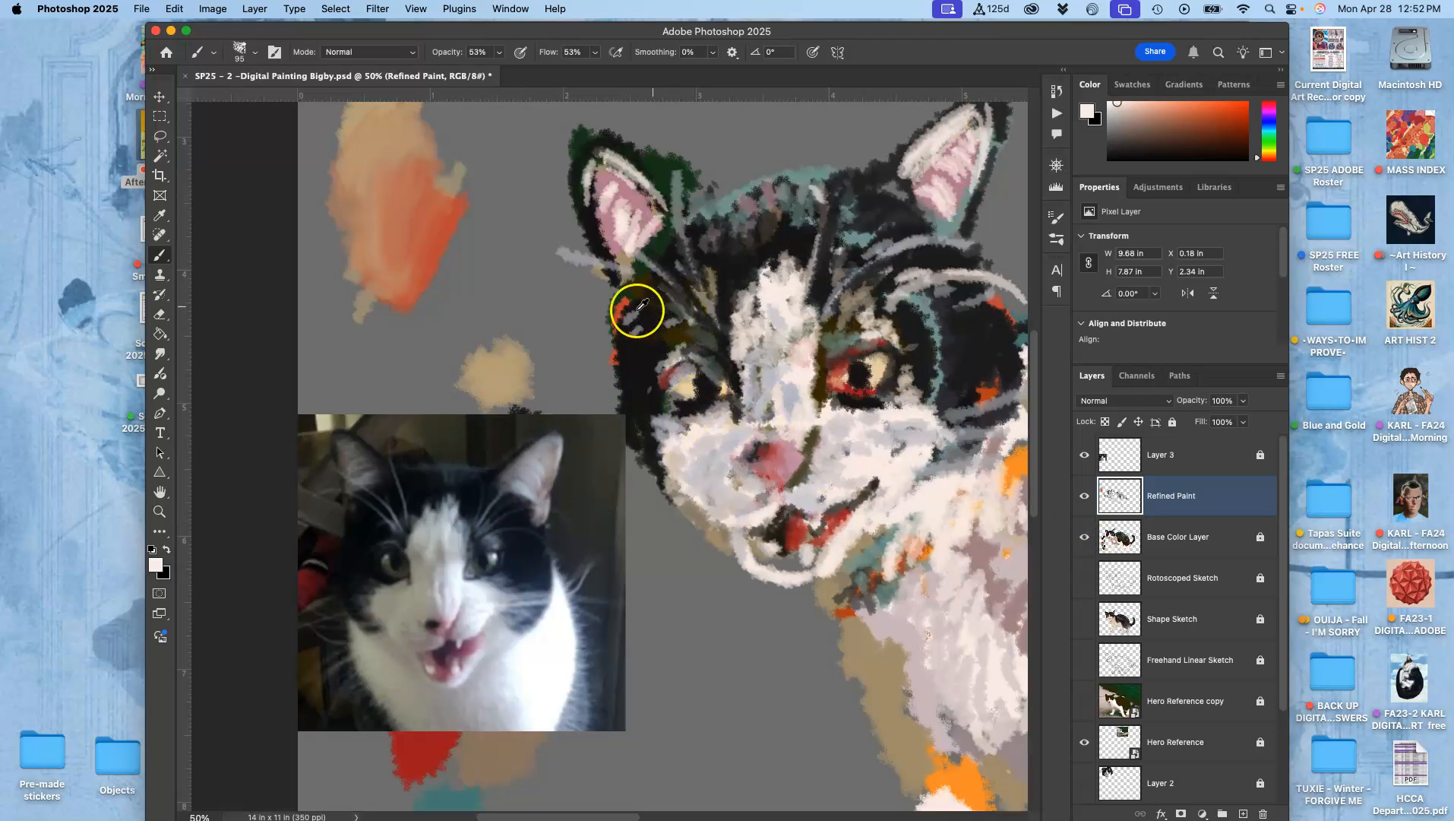
Step: Sample the bright orange from the cat's front leg and paint it into both eyes
alt+click(623, 272)
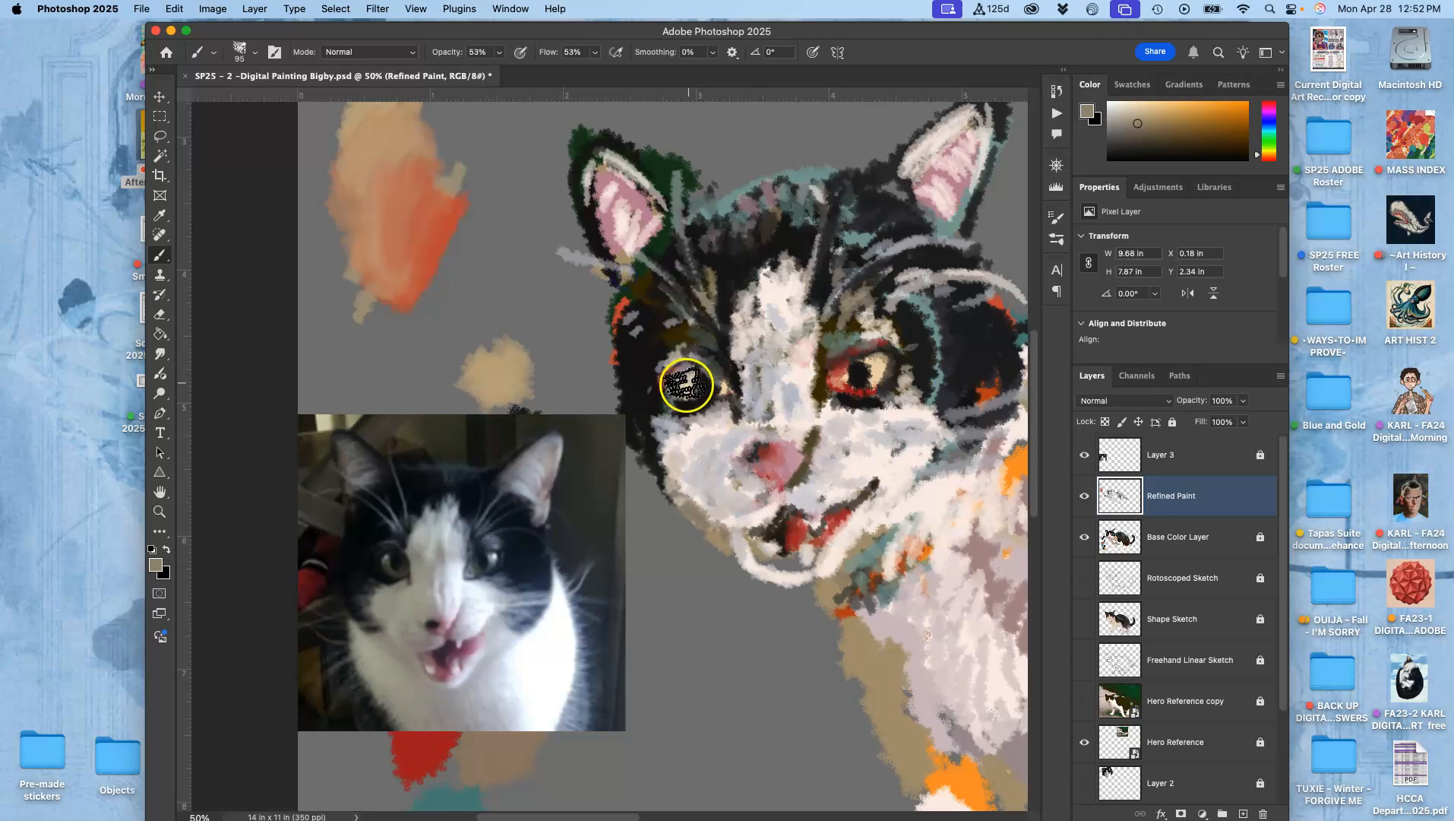
alt+click(948, 753)
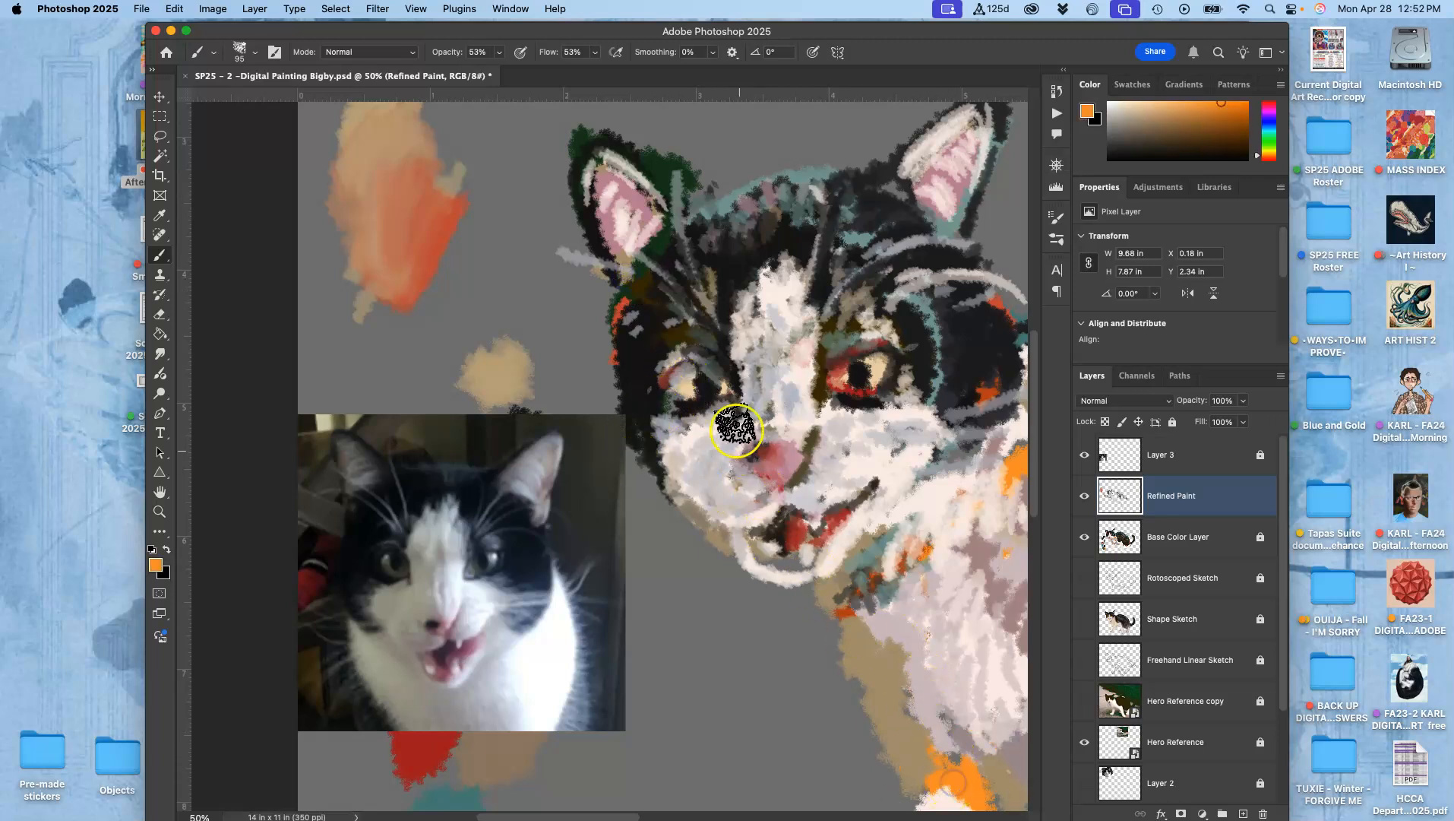
mouse_move(697, 382)
mouse_down()
mouse_move(689, 394)
mouse_move(721, 388)
mouse_up()
mouse_move(841, 411)
mouse_down()
mouse_move(880, 374)
mouse_move(659, 240)
mouse_move(880, 382)
mouse_up()
Step: Tone down the right-hand eye and its red rim with sampled dark and olive colors
alt+click(661, 237)
click(870, 363)
alt+click(839, 385)
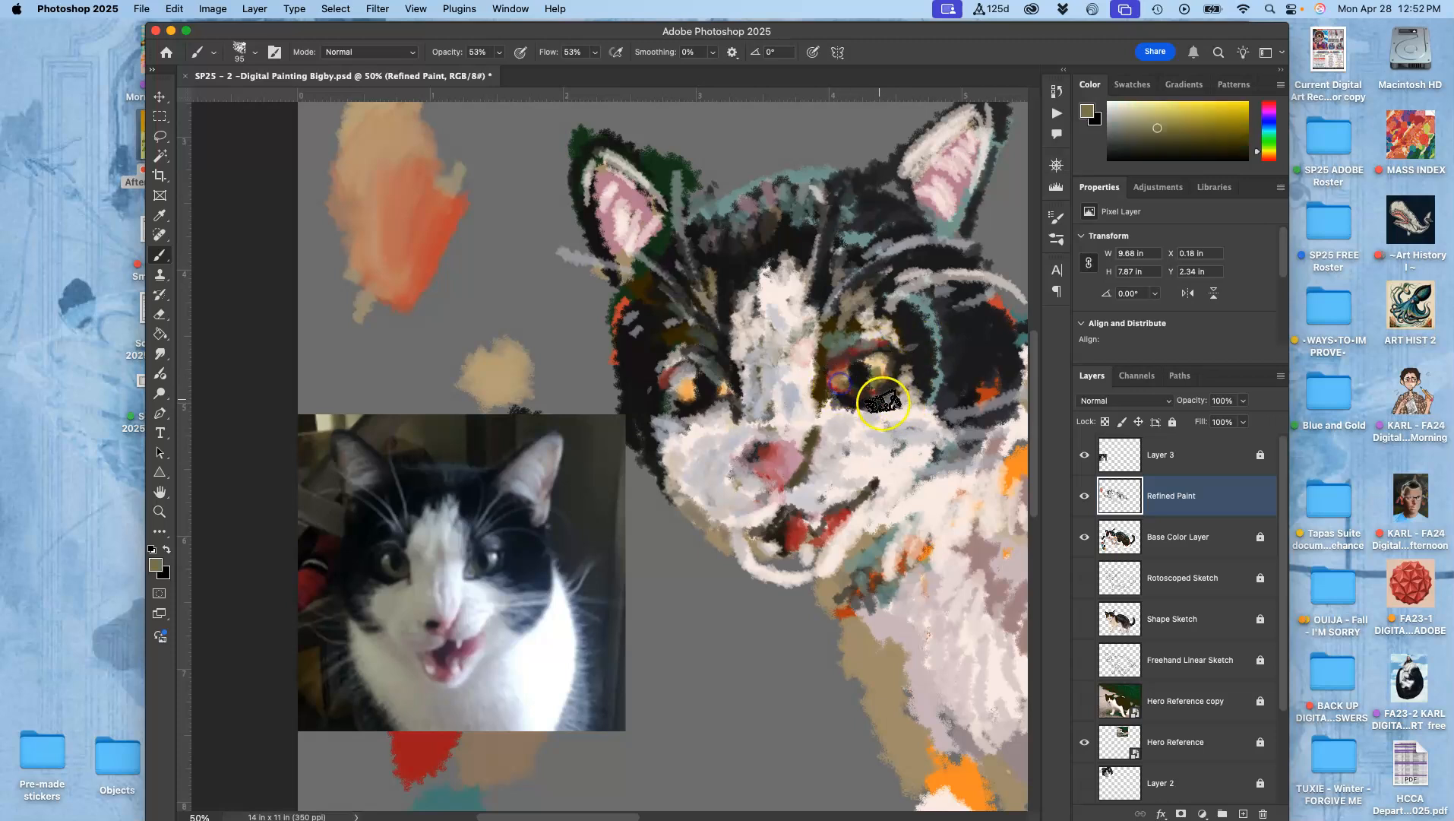
Step: Rework the irises and pupils of both eyes with sampled tan, olive and near-black tones
alt+click(882, 357)
drag(828, 383, 843, 377)
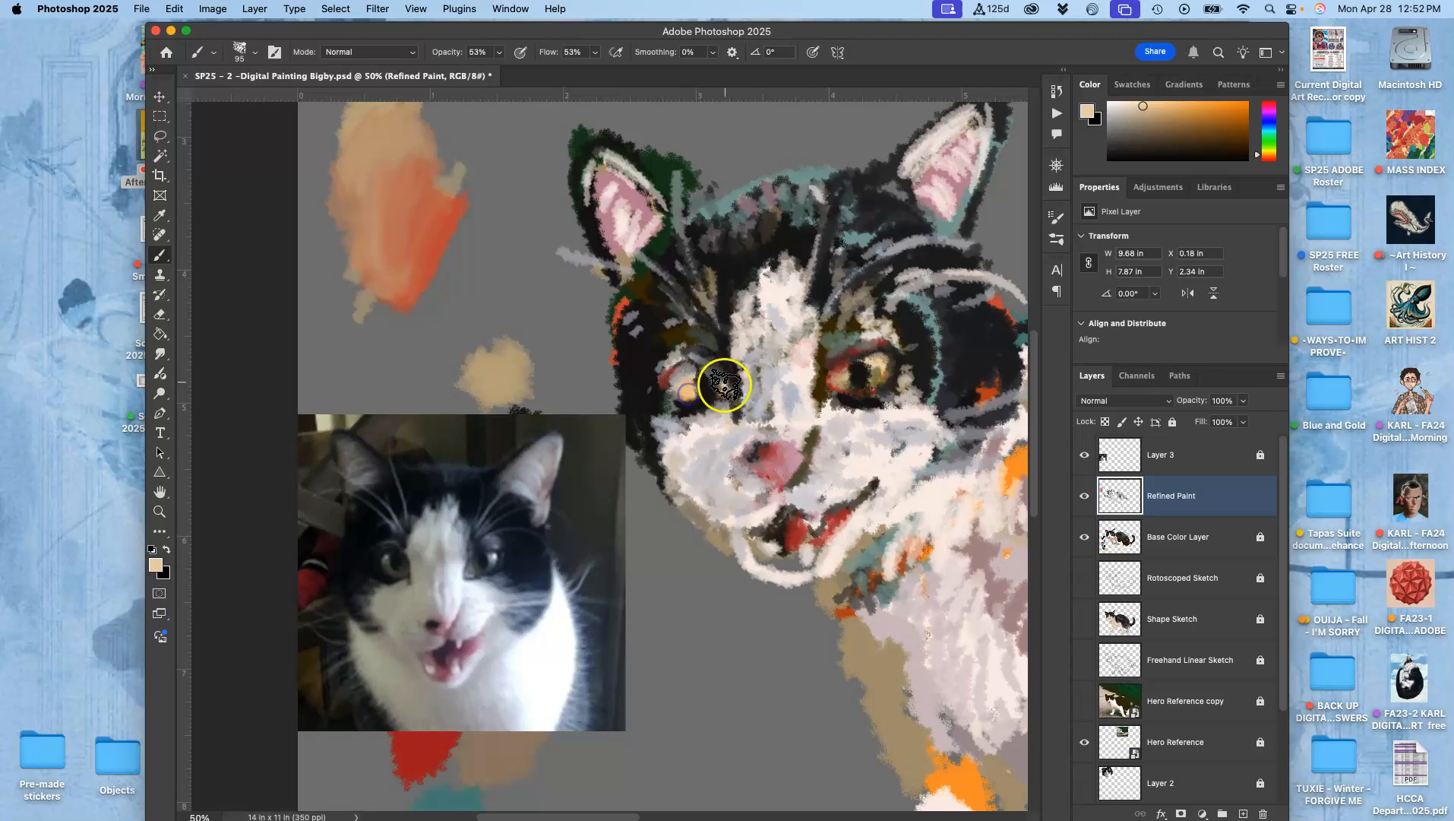
alt+click(882, 373)
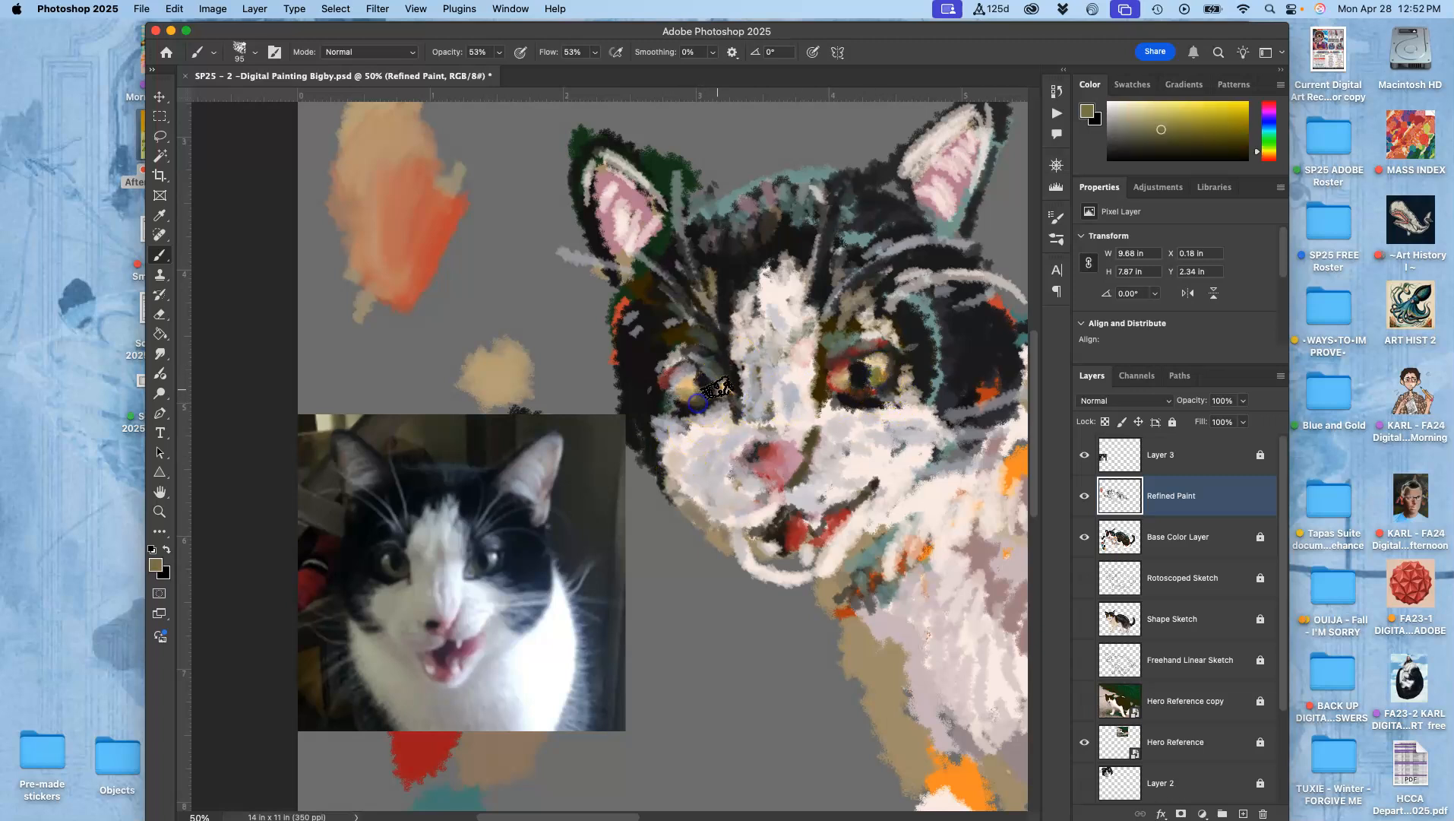
alt+click(868, 372)
alt+click(696, 374)
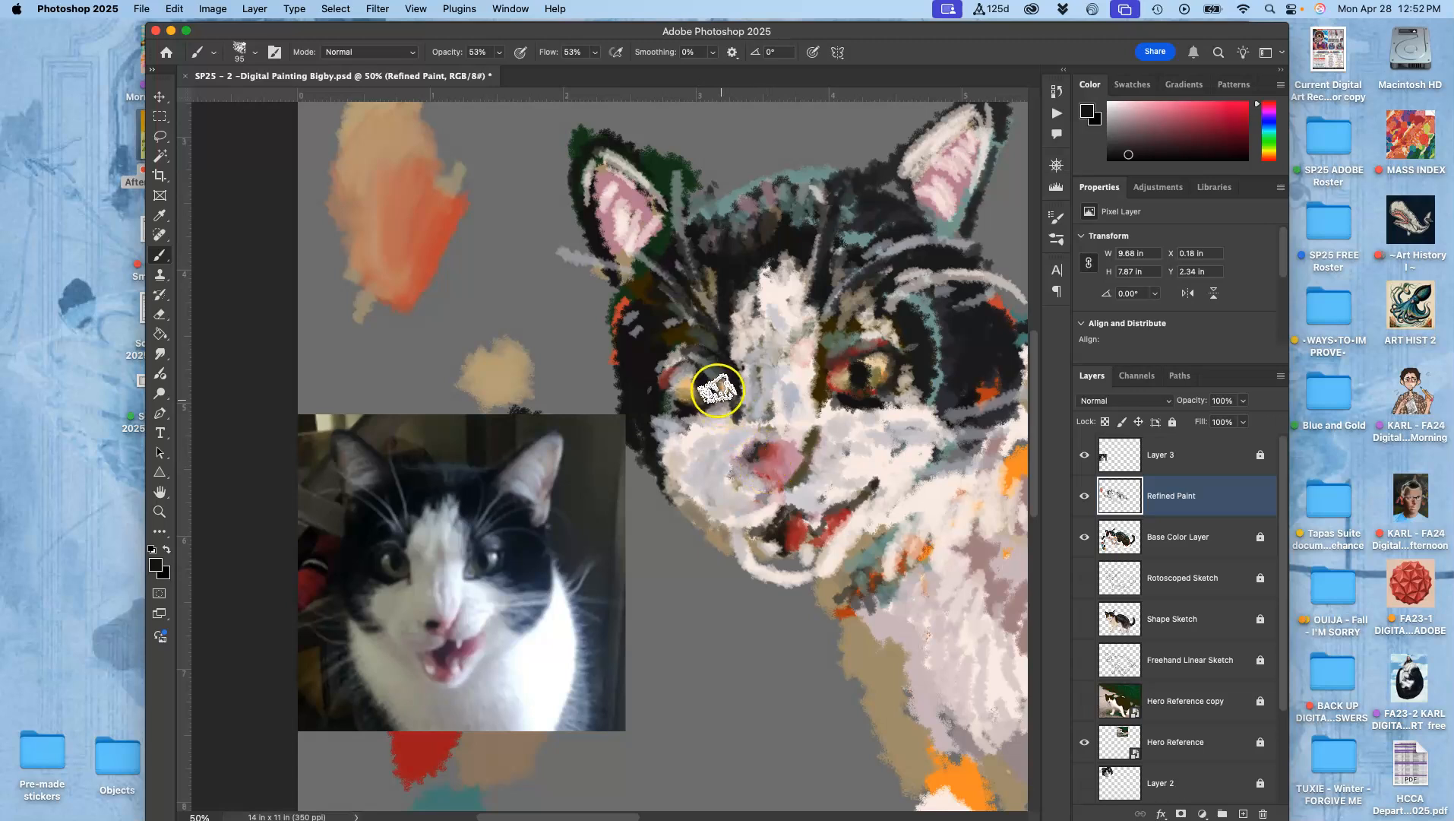
click(708, 373)
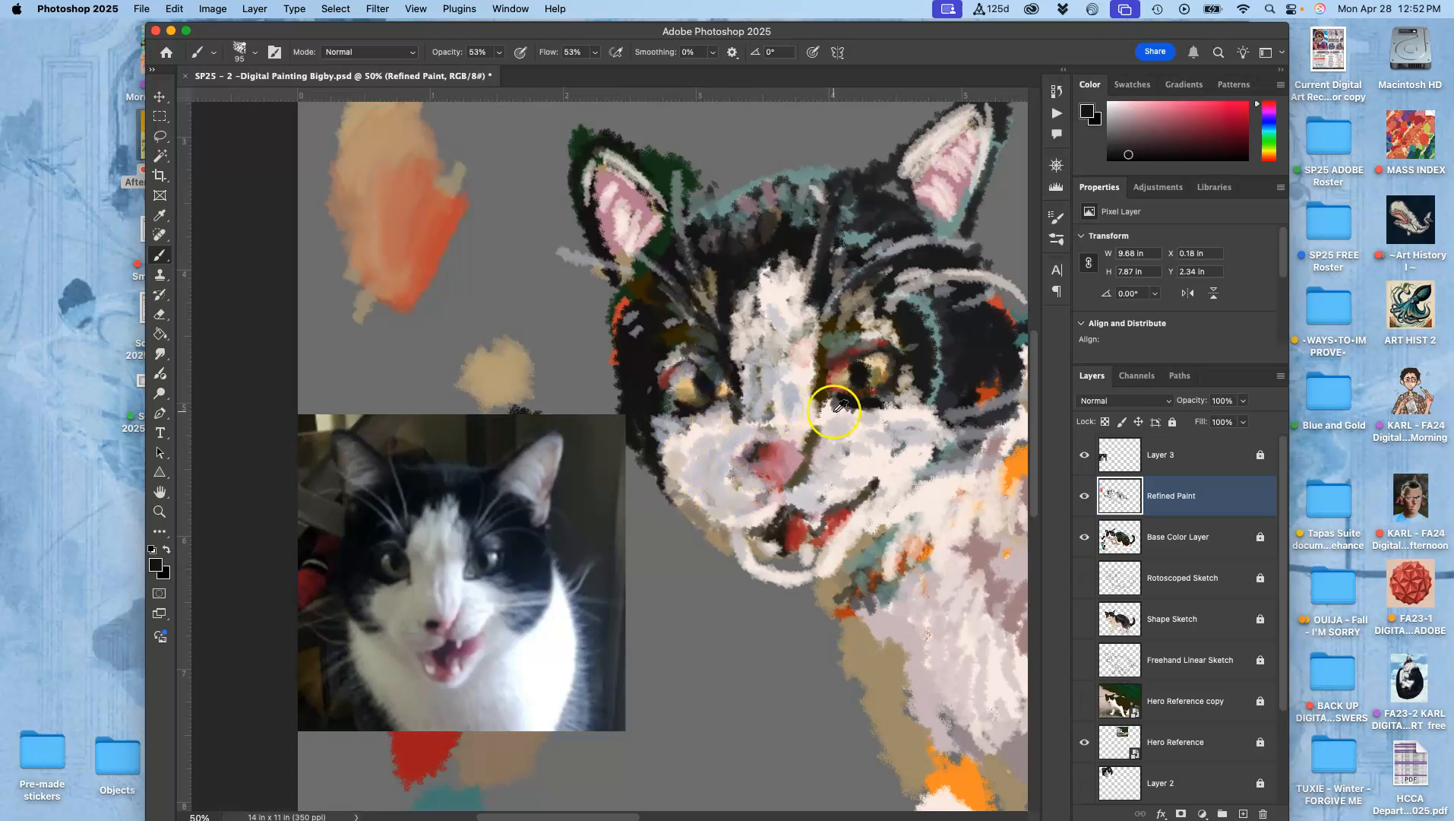
Step: Refine the right-hand eye's highlight and inner corner with sampled off-white and golden brown
alt+click(870, 455)
mouse_move(881, 361)
mouse_down()
mouse_move(860, 419)
mouse_move(873, 370)
mouse_move(912, 352)
mouse_move(824, 436)
mouse_move(819, 389)
mouse_up()
click(912, 354)
click(823, 432)
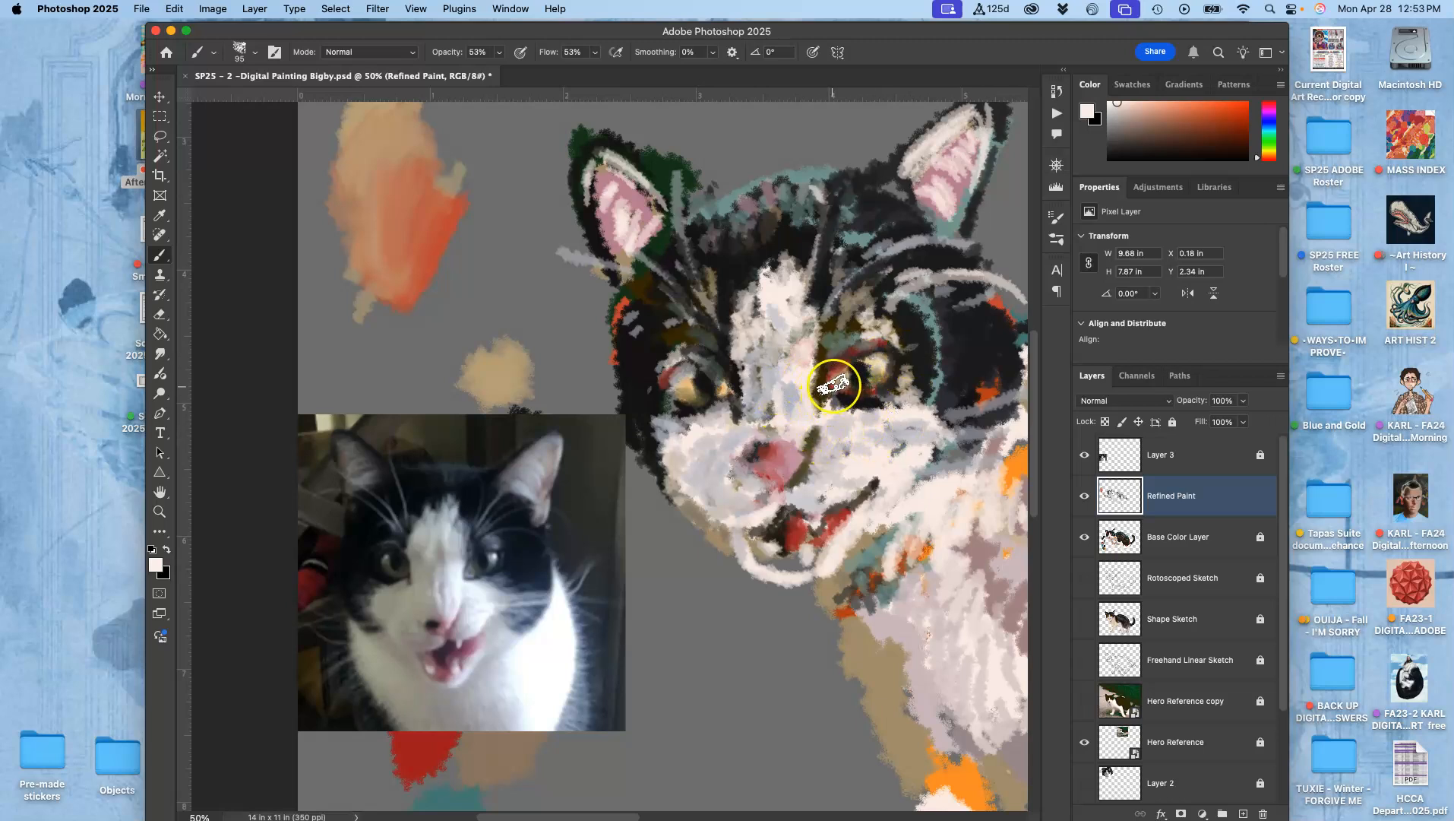
alt+click(879, 381)
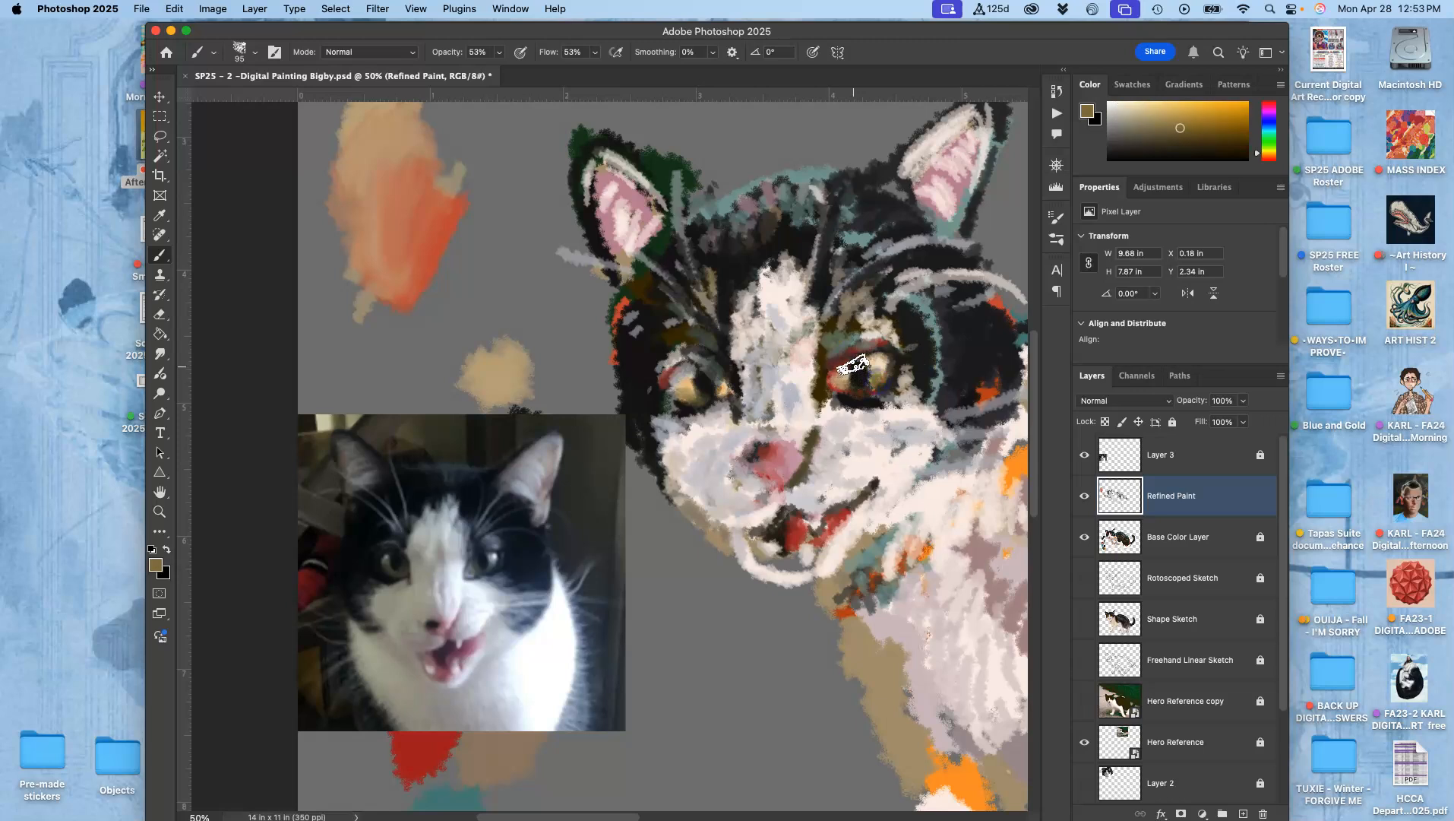
drag(850, 381, 844, 376)
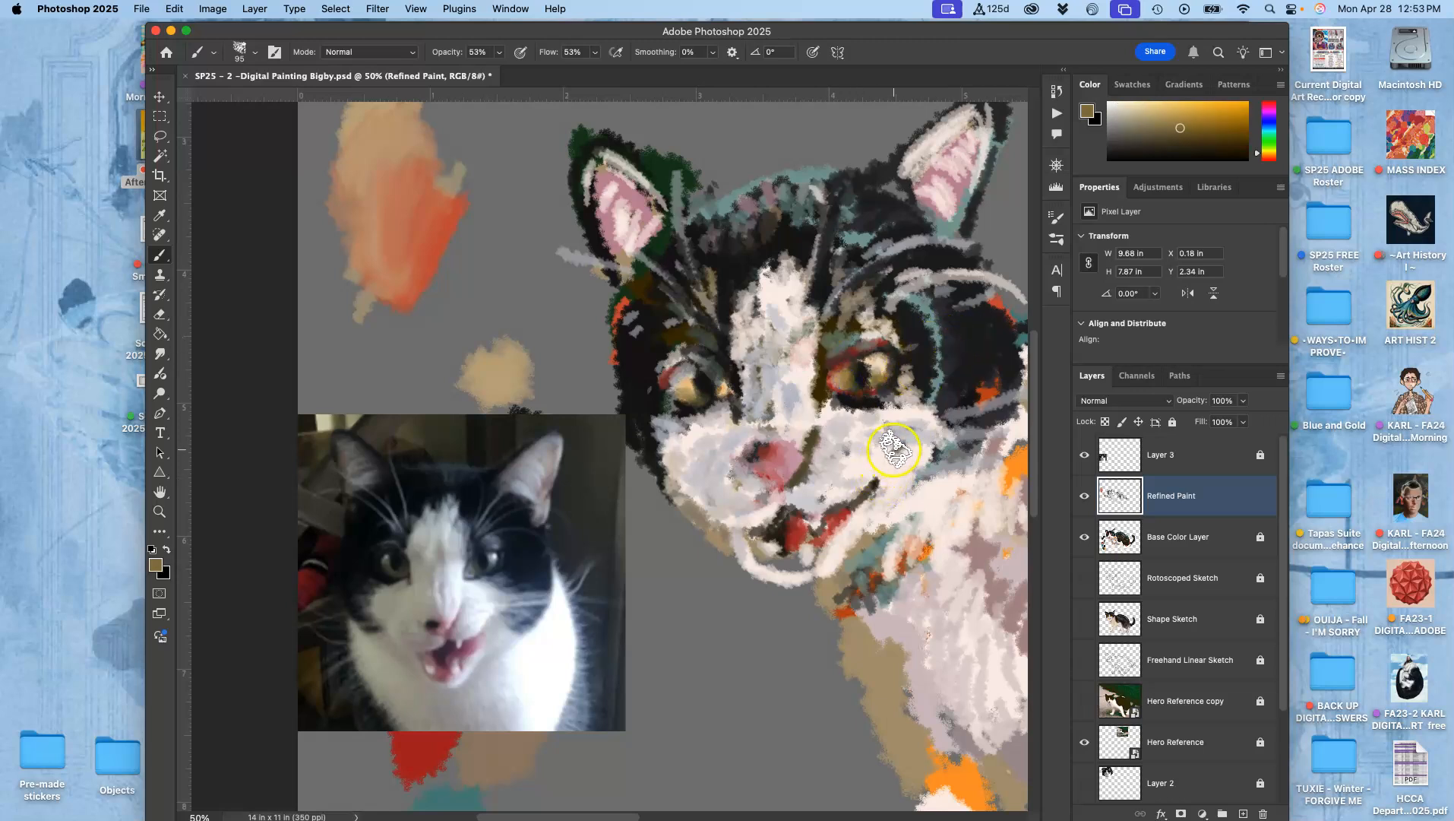
Step: Blend the muzzle beside and below the nose with sampled off-white, light gray and dark gray
alt+click(870, 466)
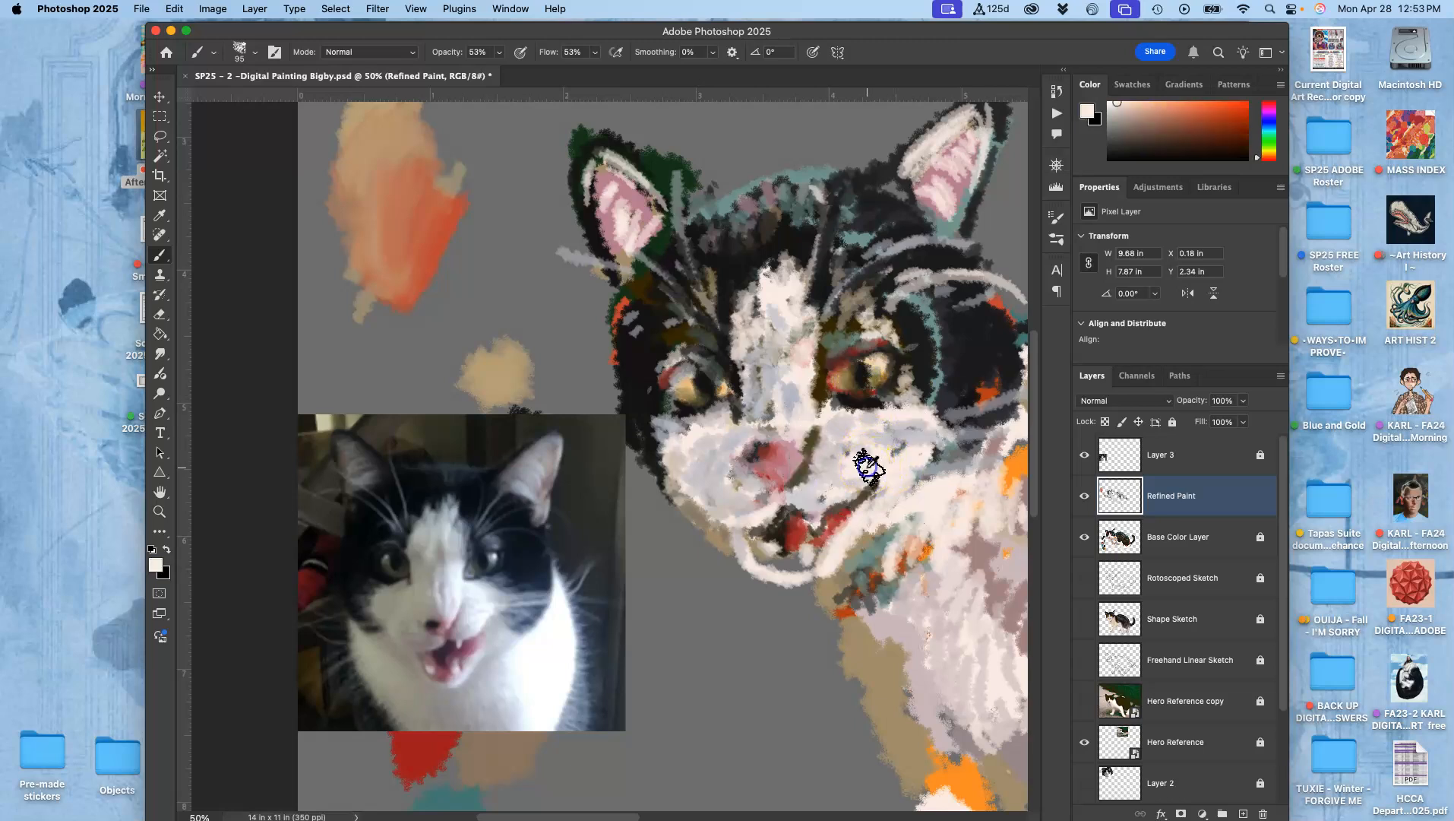
drag(825, 470, 862, 452)
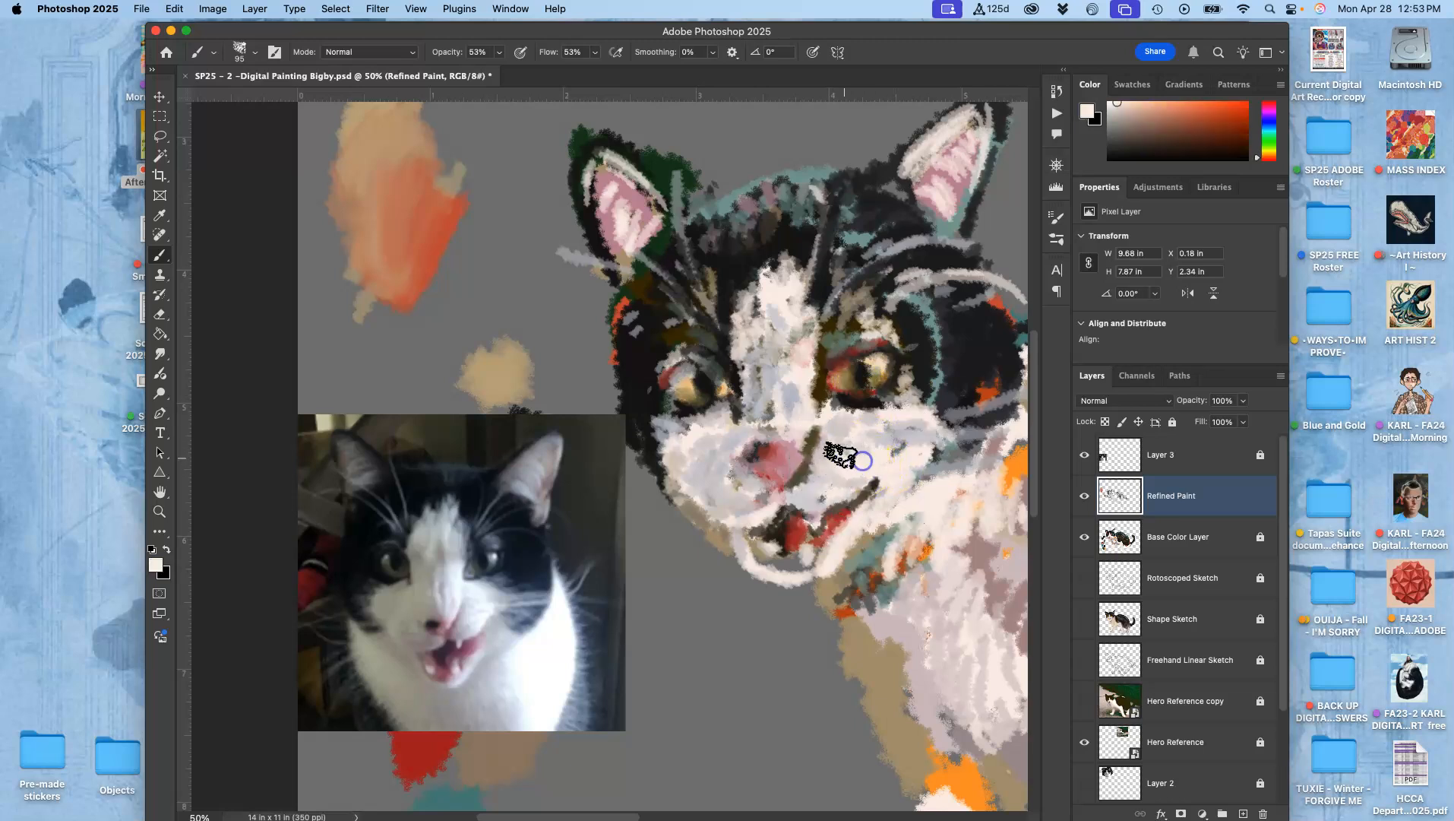
alt+click(830, 457)
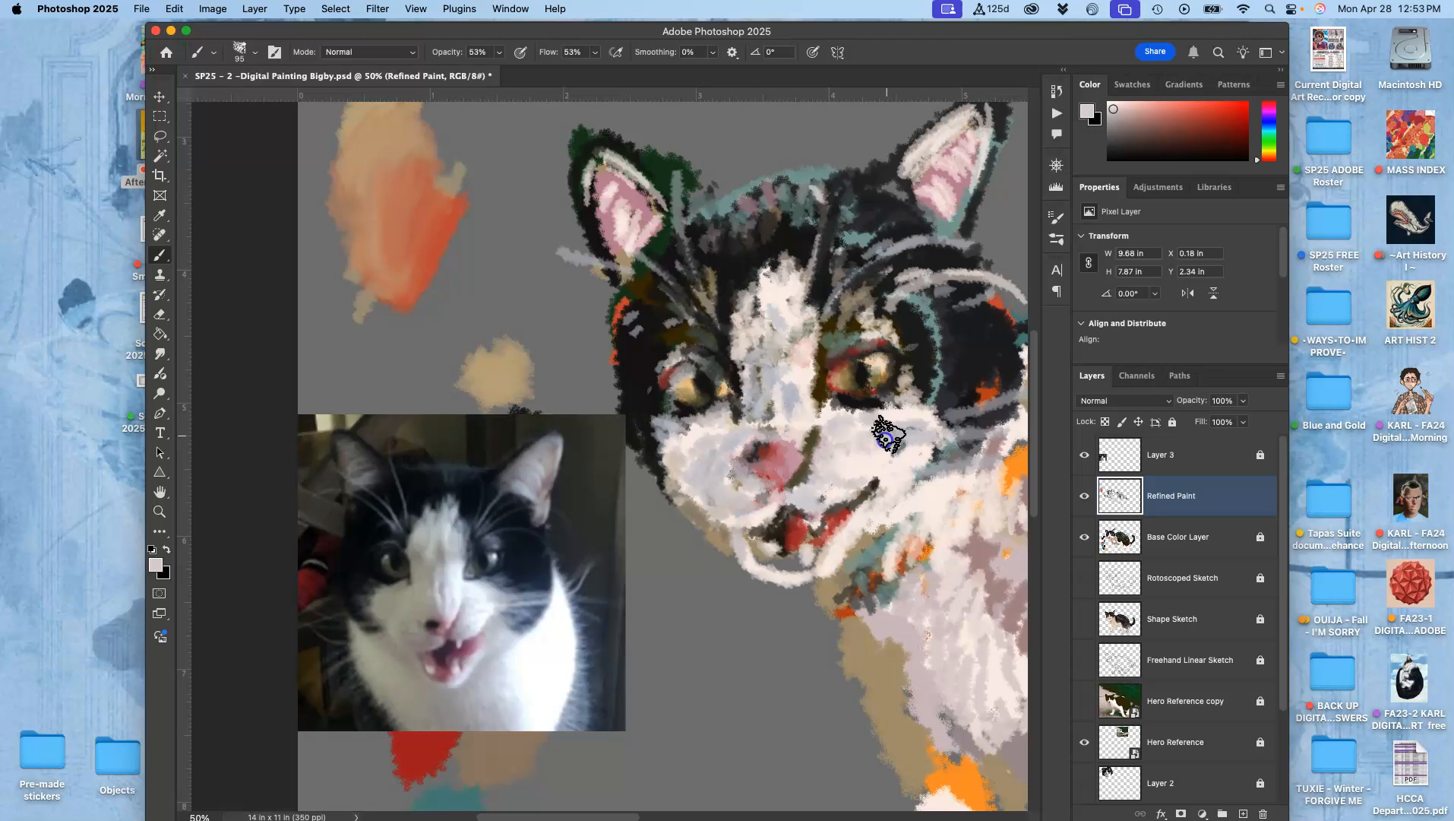
alt+click(800, 375)
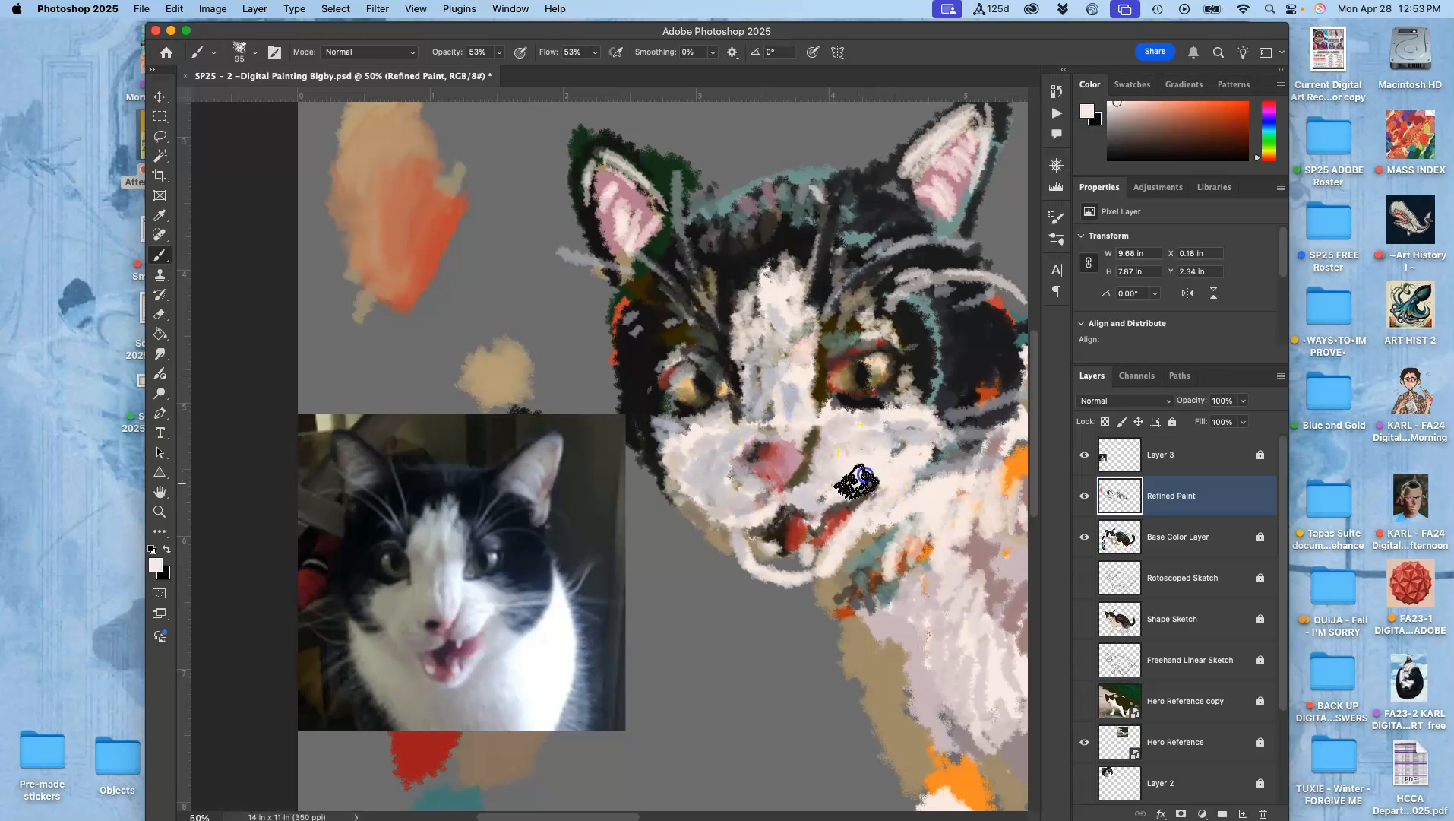
alt+click(812, 487)
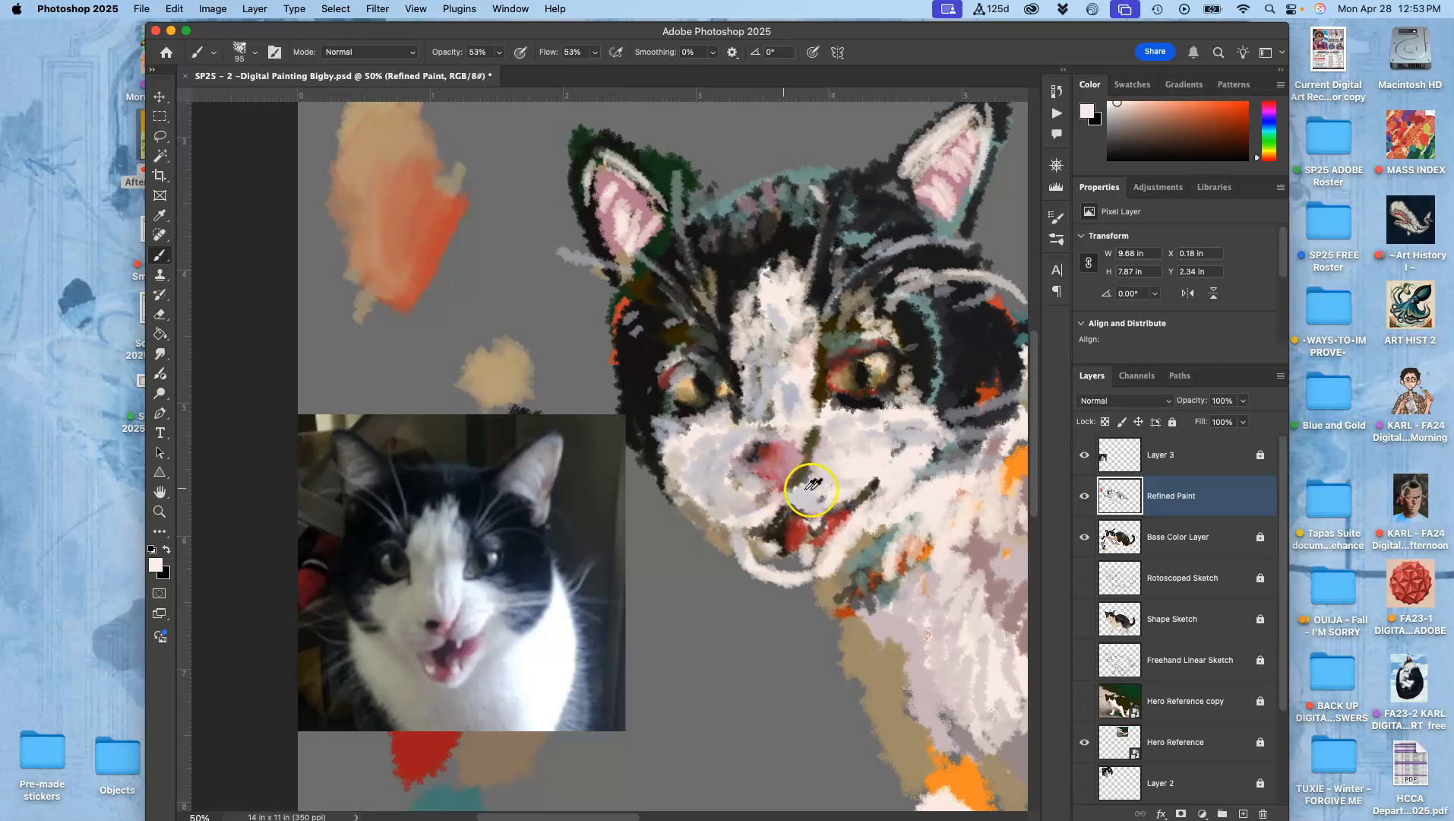
alt+click(801, 481)
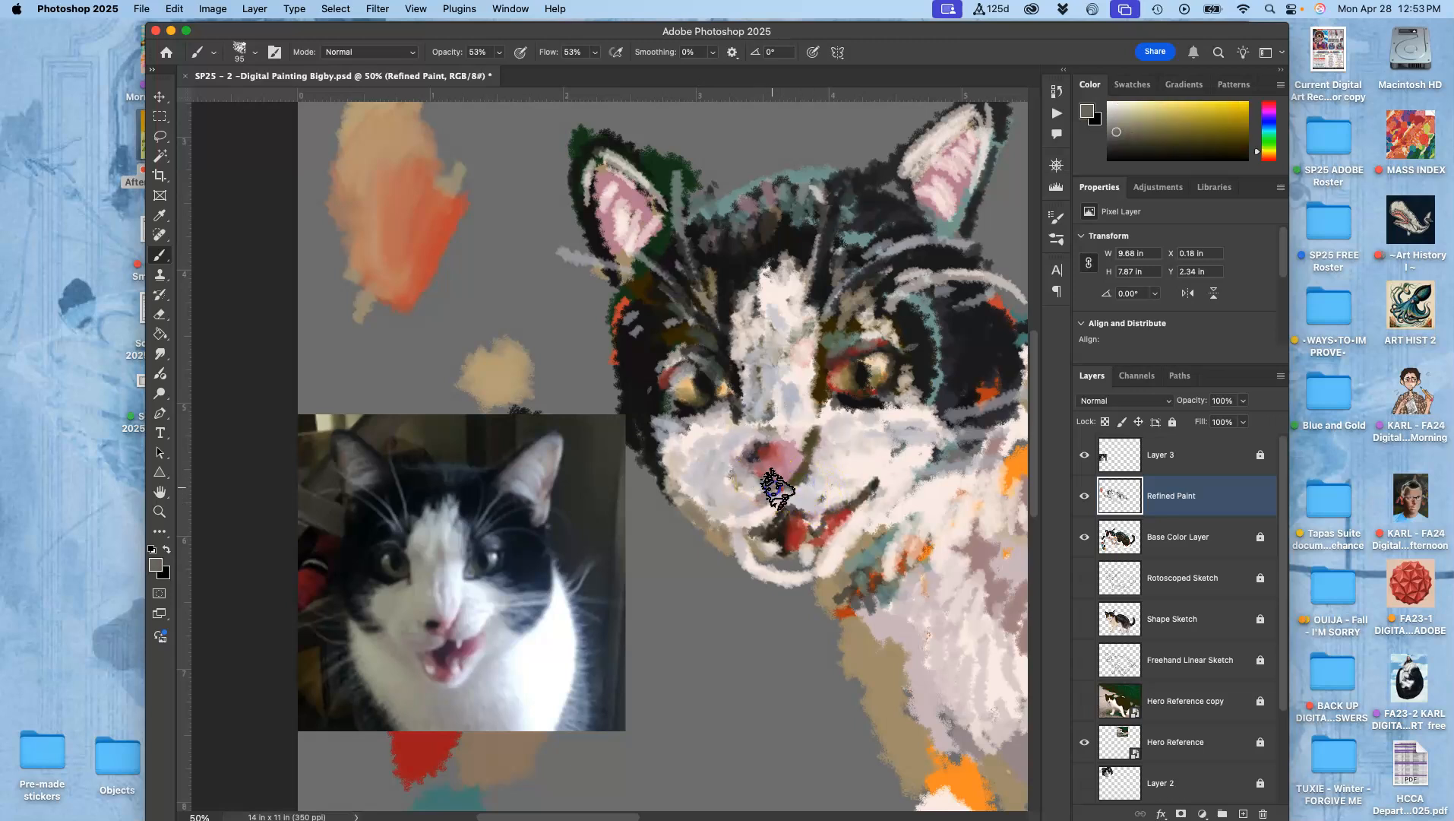
drag(793, 493, 777, 488)
Step: Layer sampled near-black, red-orange and dark gray strokes into the dark fur around the left-hand eye and cheek
mouse_move(689, 322)
mouse_down()
mouse_move(689, 346)
mouse_move(664, 348)
mouse_move(666, 323)
mouse_up()
mouse_move(641, 393)
mouse_down()
mouse_move(653, 407)
mouse_move(640, 457)
mouse_move(646, 393)
mouse_up()
alt+click(639, 398)
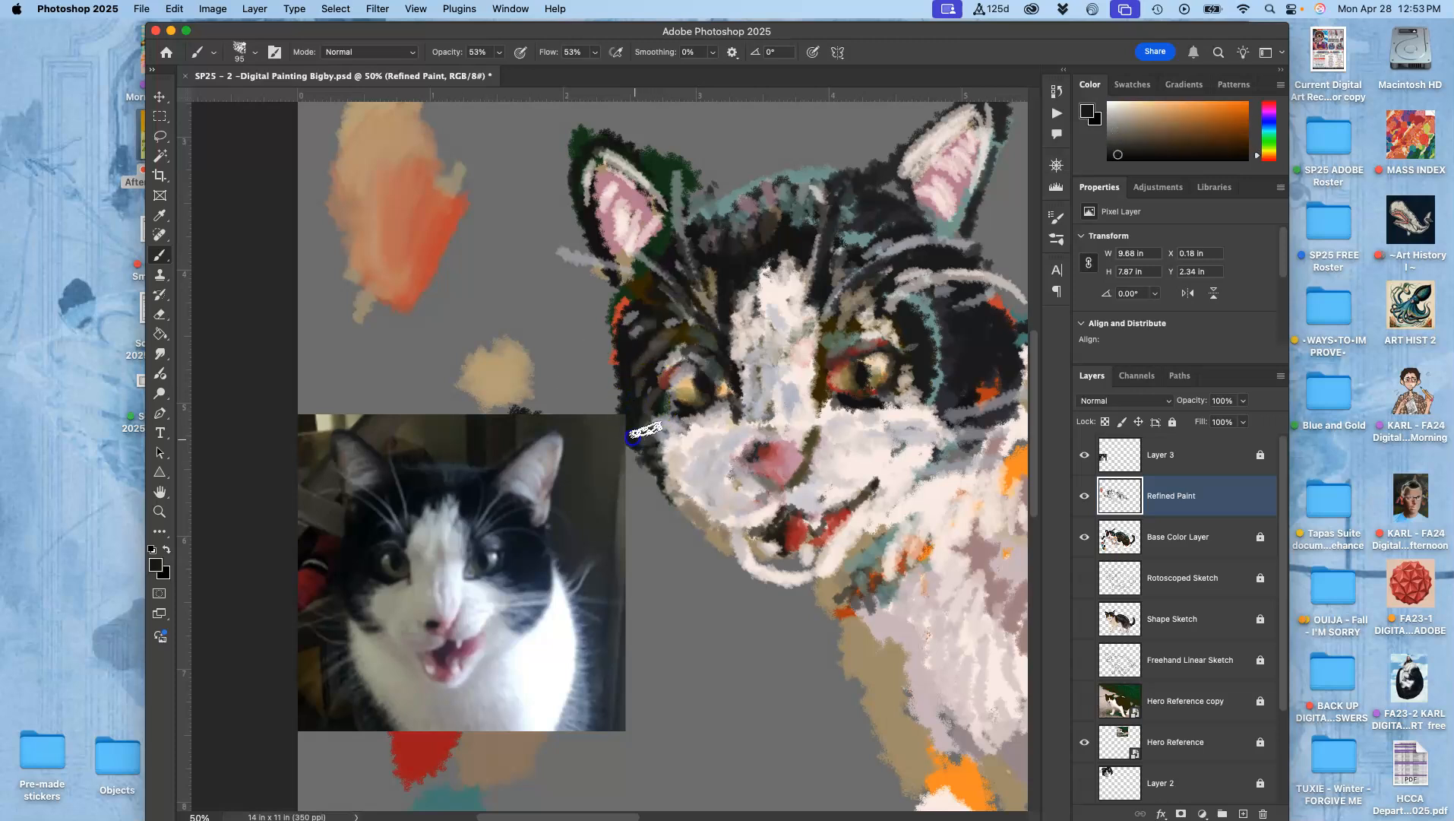
mouse_move(683, 356)
mouse_down()
mouse_move(641, 347)
mouse_move(622, 302)
mouse_move(618, 332)
mouse_move(637, 325)
mouse_move(626, 381)
mouse_up()
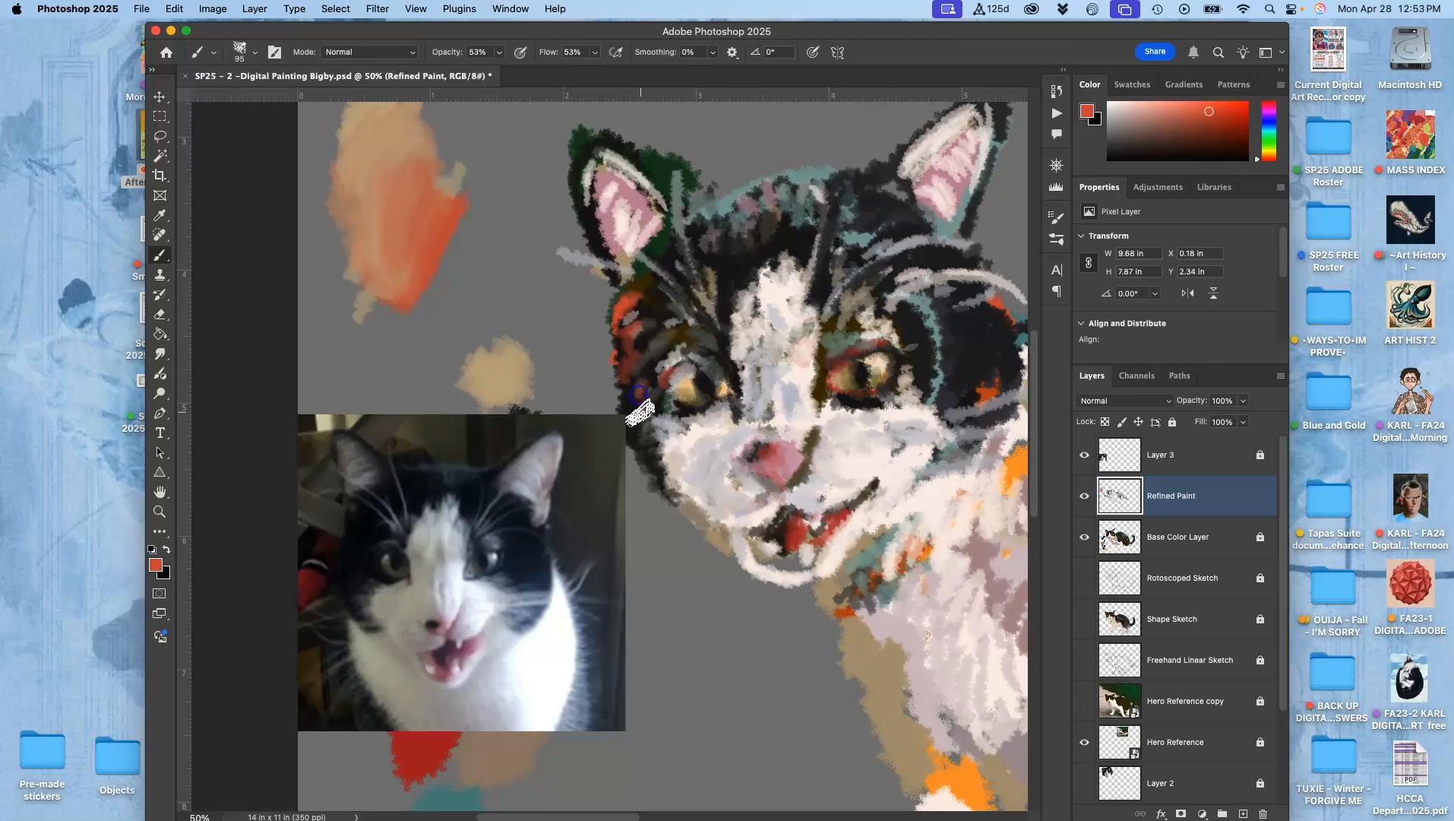
alt+click(650, 357)
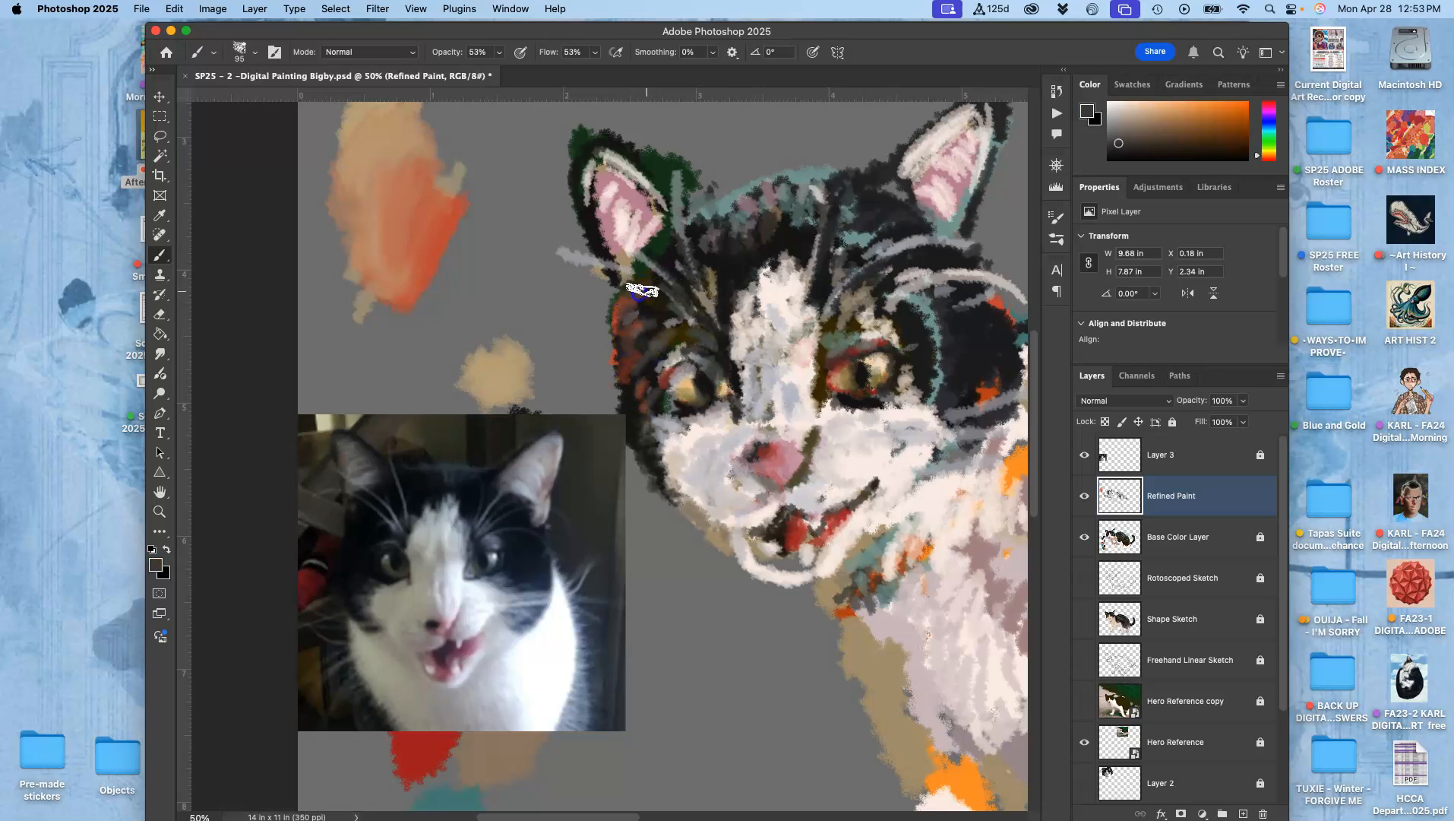
drag(727, 262, 767, 206)
Step: Add sampled gray-teal strokes to the left-hand cheek and dusty pink strokes to the dark patch on the right-hand cheek
alt+click(724, 204)
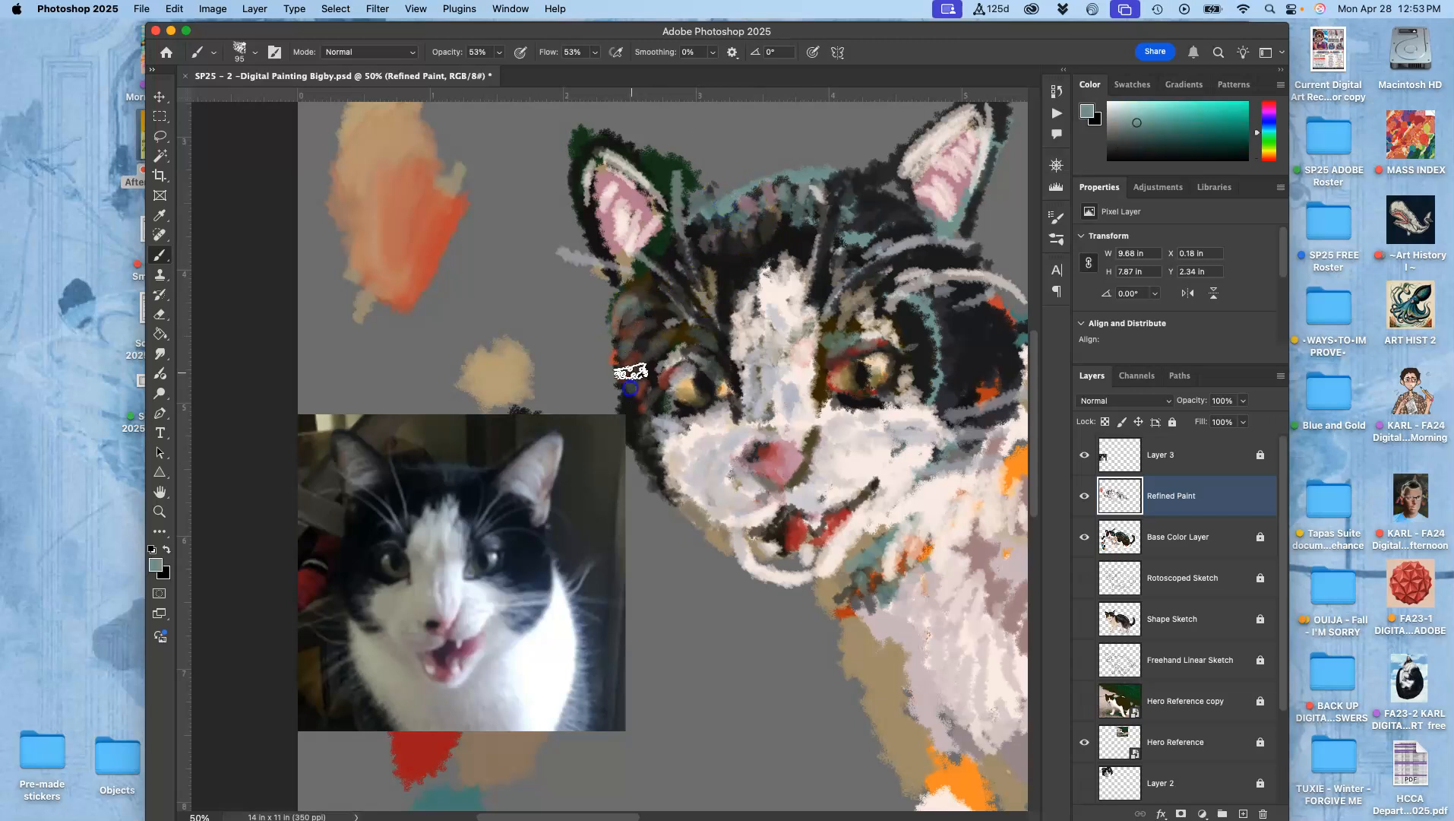
drag(653, 445, 671, 465)
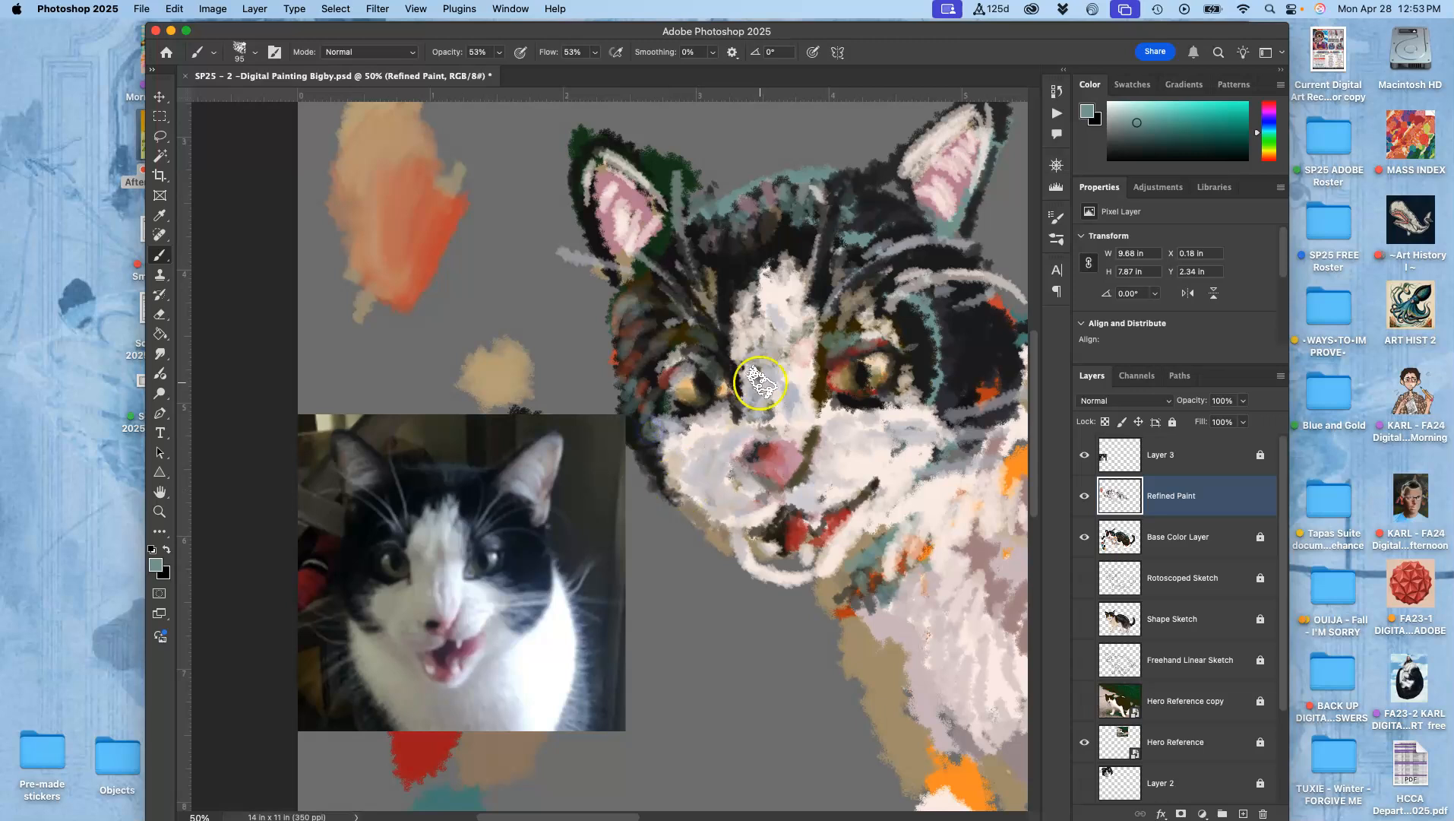
alt+click(959, 179)
mouse_move(964, 313)
mouse_down()
mouse_move(988, 395)
mouse_move(943, 408)
mouse_move(1009, 397)
mouse_up()
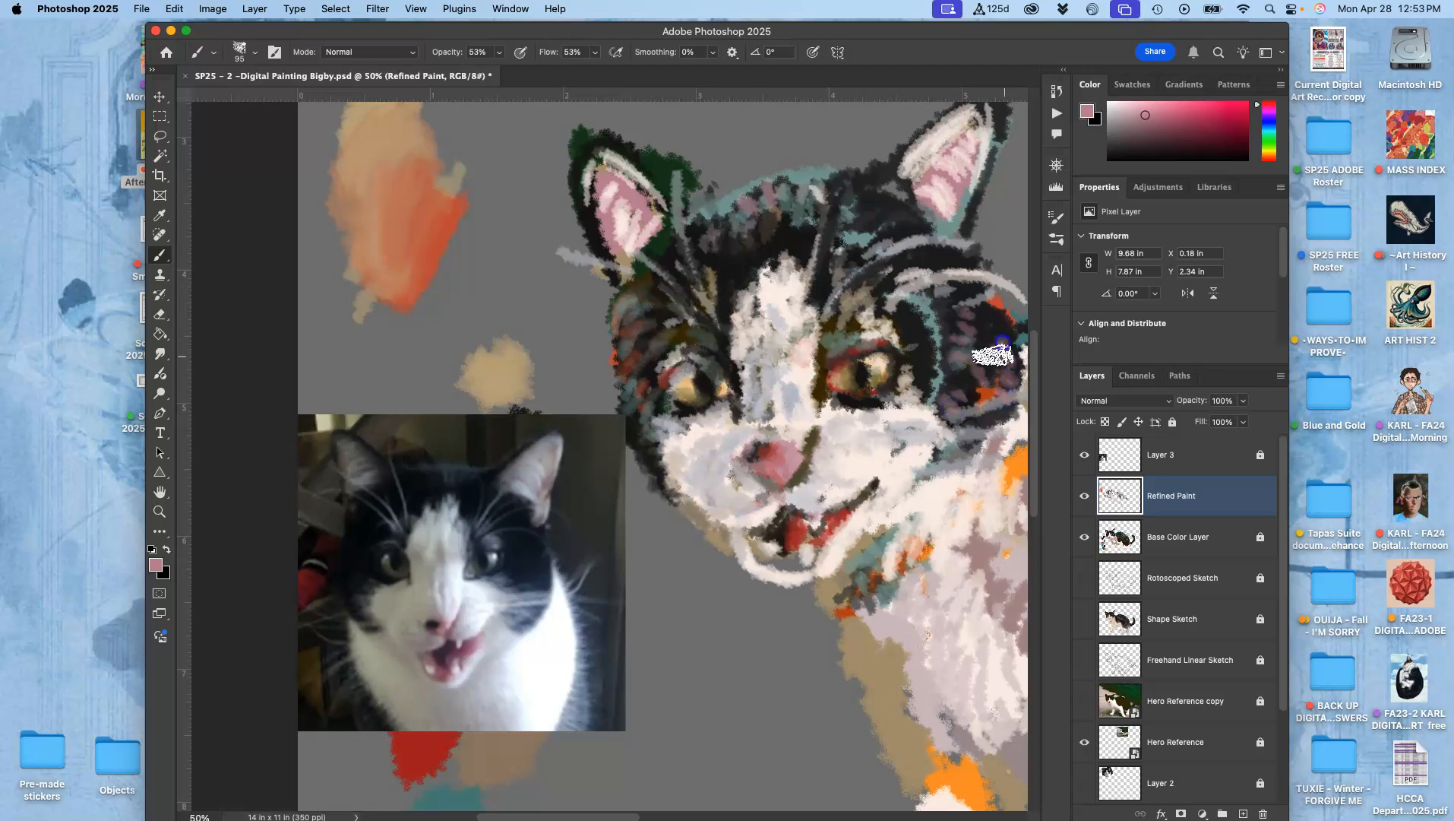
Step: Accent the lids and rims of both eyes with sampled teal, brown and dark red strokes
alt+click(918, 315)
drag(700, 368, 702, 368)
alt+click(839, 339)
drag(852, 348, 844, 368)
alt+click(844, 363)
mouse_move(716, 378)
mouse_down()
mouse_move(684, 363)
mouse_move(725, 396)
mouse_up()
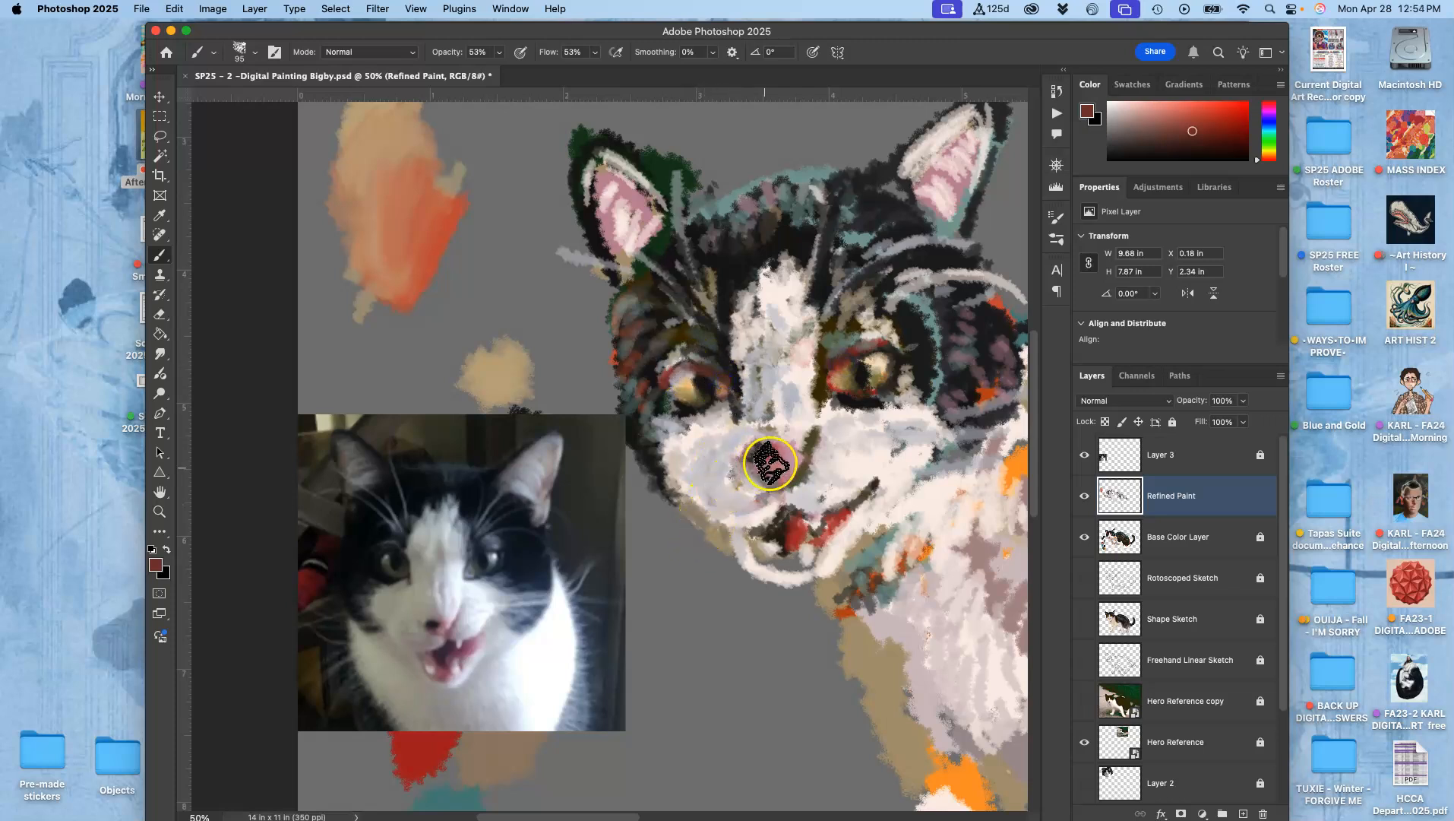
Step: Darken the outlines of both eyes with sampled near-black and soften the right-hand eye's upper lid with gray-green and pale tones
alt+click(741, 266)
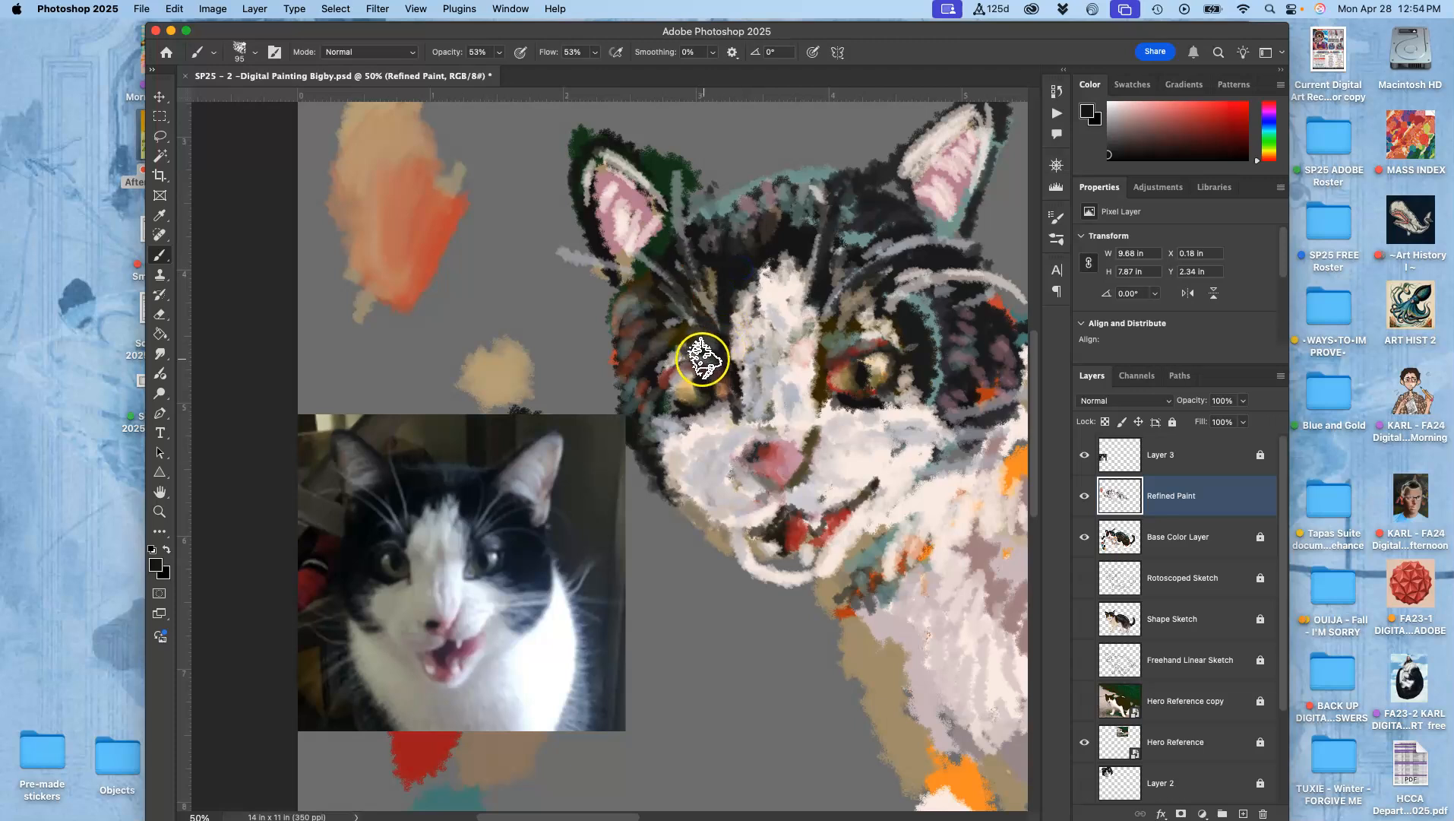
drag(707, 365, 728, 388)
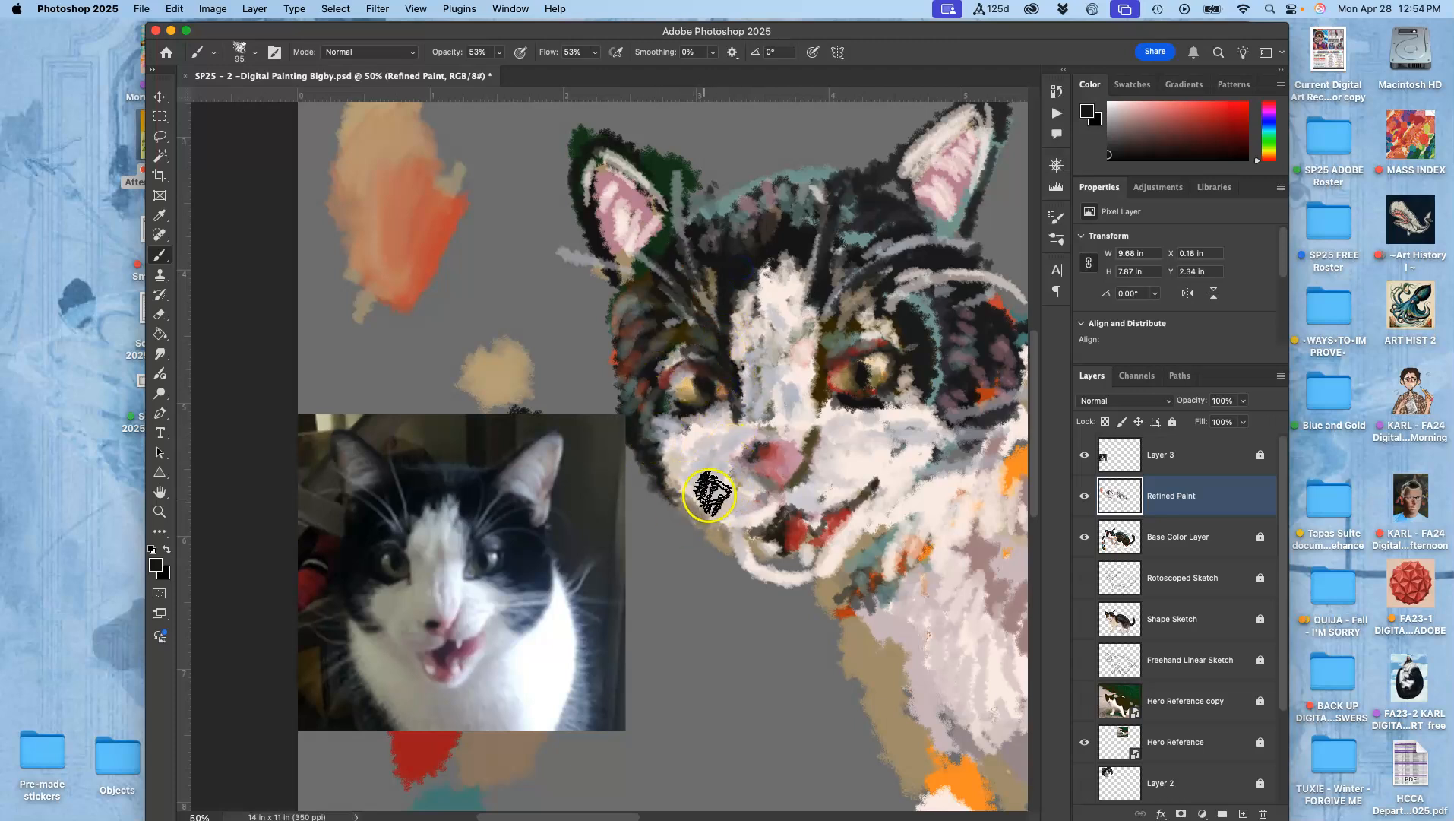
mouse_move(867, 369)
mouse_down()
mouse_move(908, 329)
mouse_move(883, 359)
mouse_move(831, 367)
mouse_up()
alt+click(842, 343)
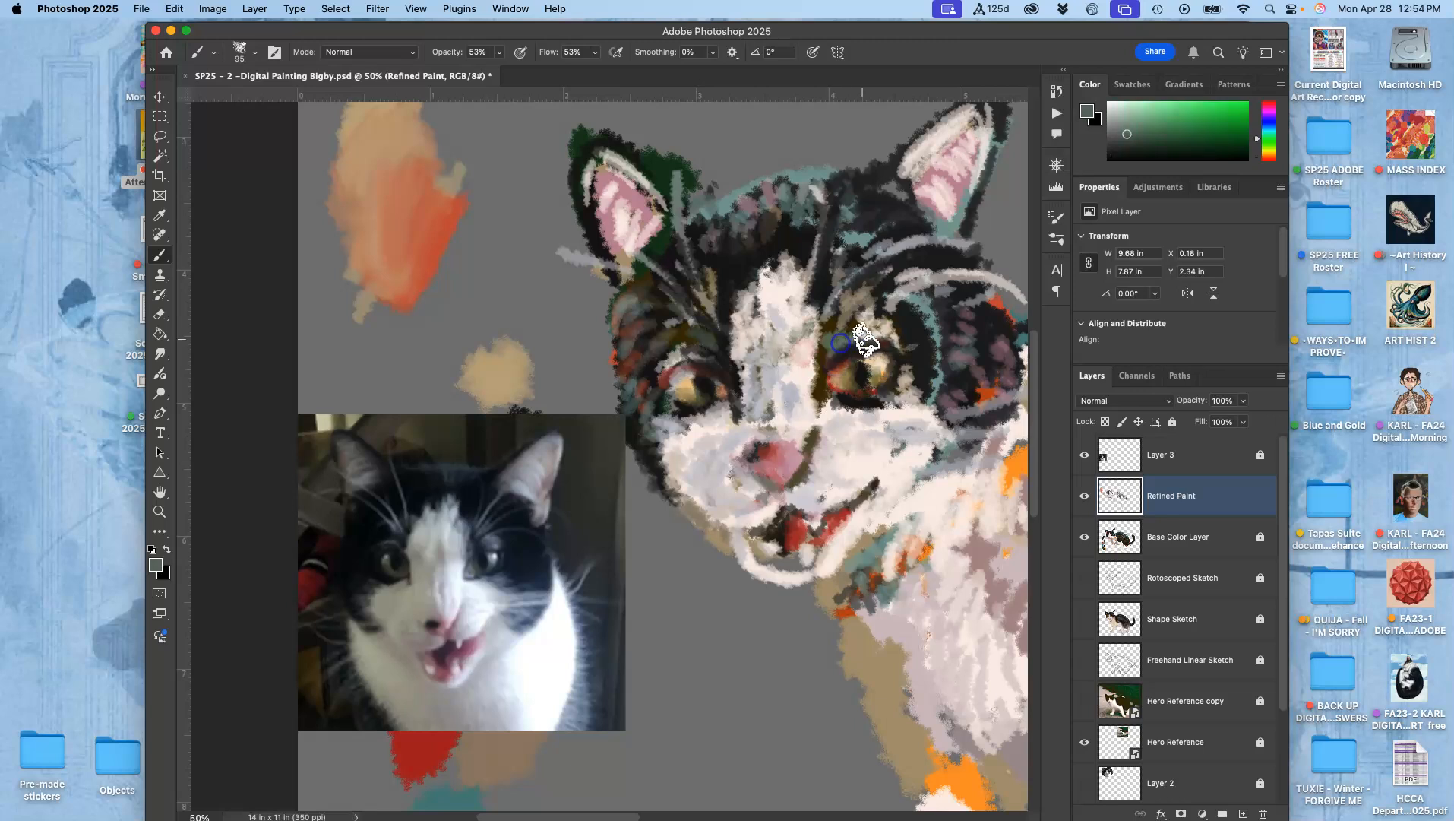
alt+click(886, 333)
click(836, 350)
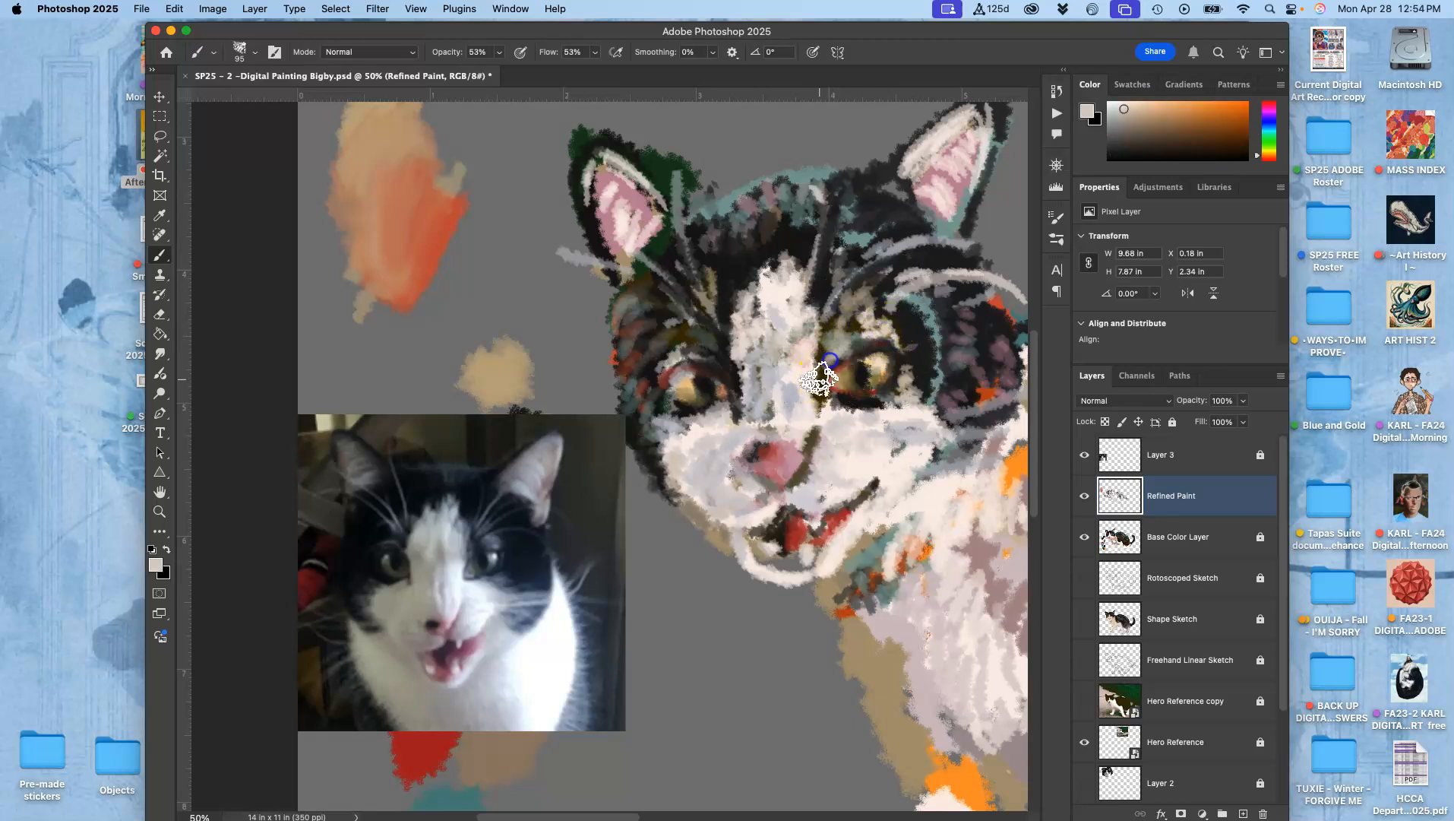
Step: Break up the forehead and top of the head with short fur strokes in sampled pale, dark and gray tones
click(815, 556)
click(733, 258)
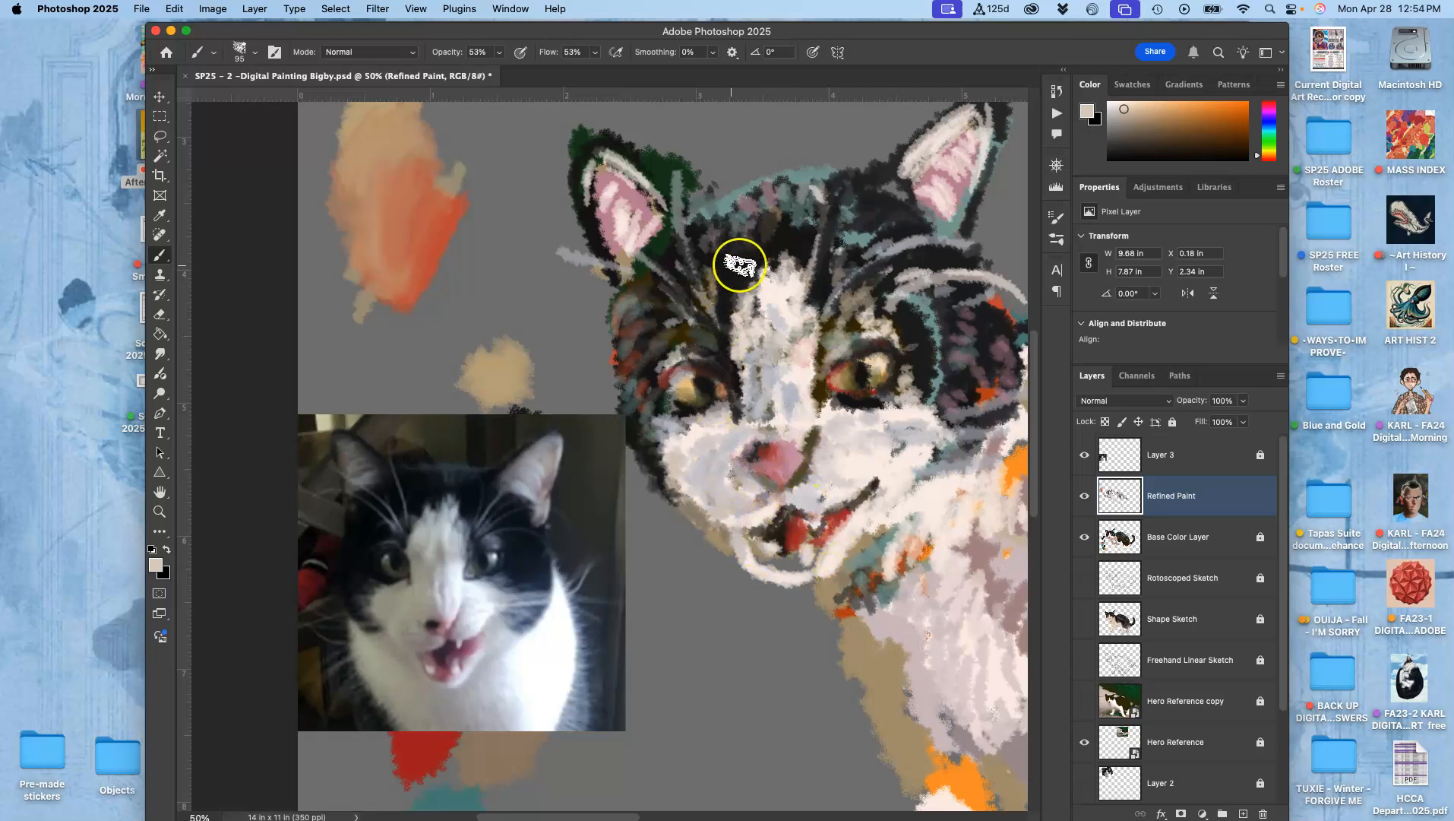
drag(733, 244, 739, 266)
drag(770, 194, 773, 209)
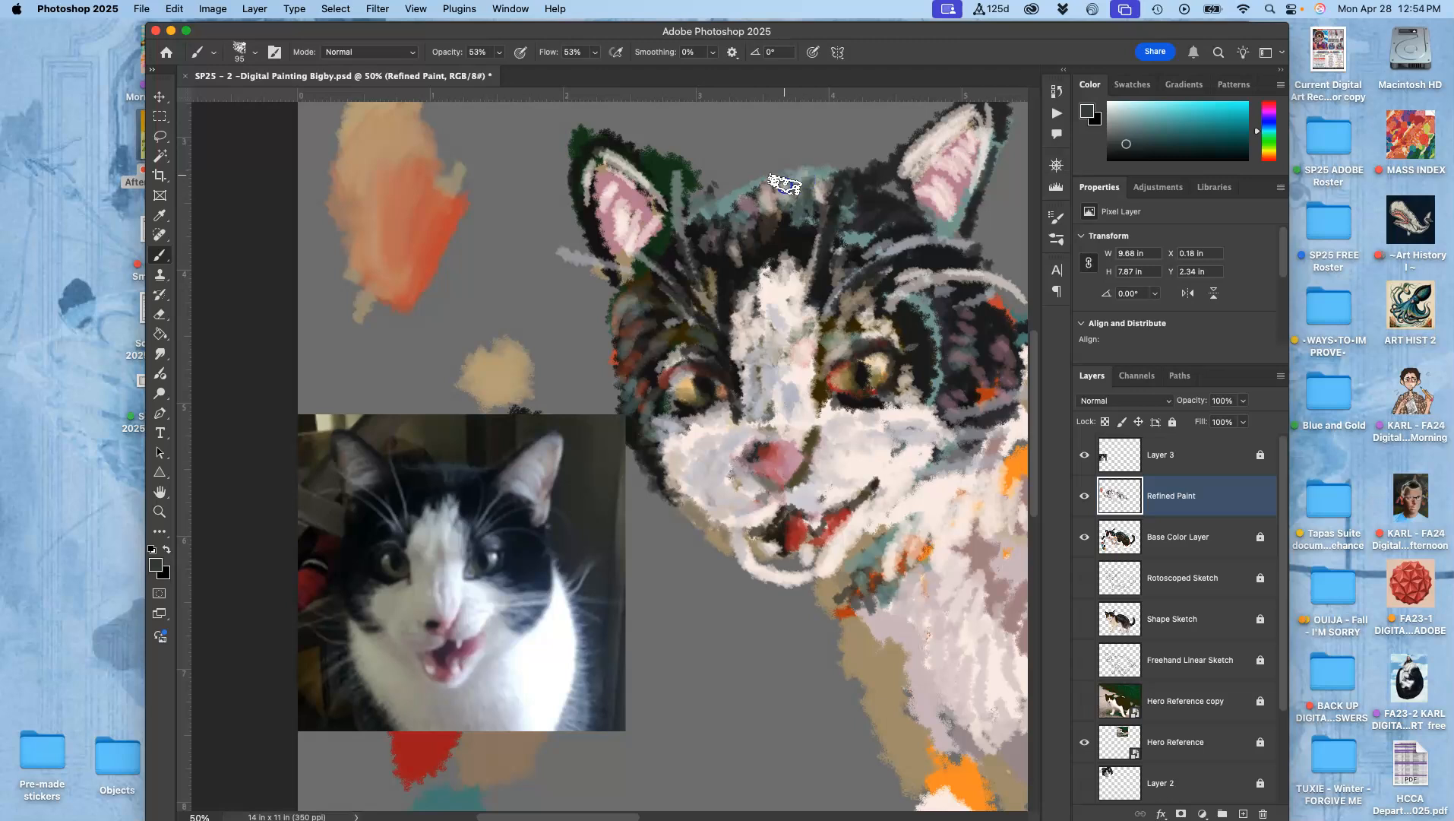
alt+click(766, 204)
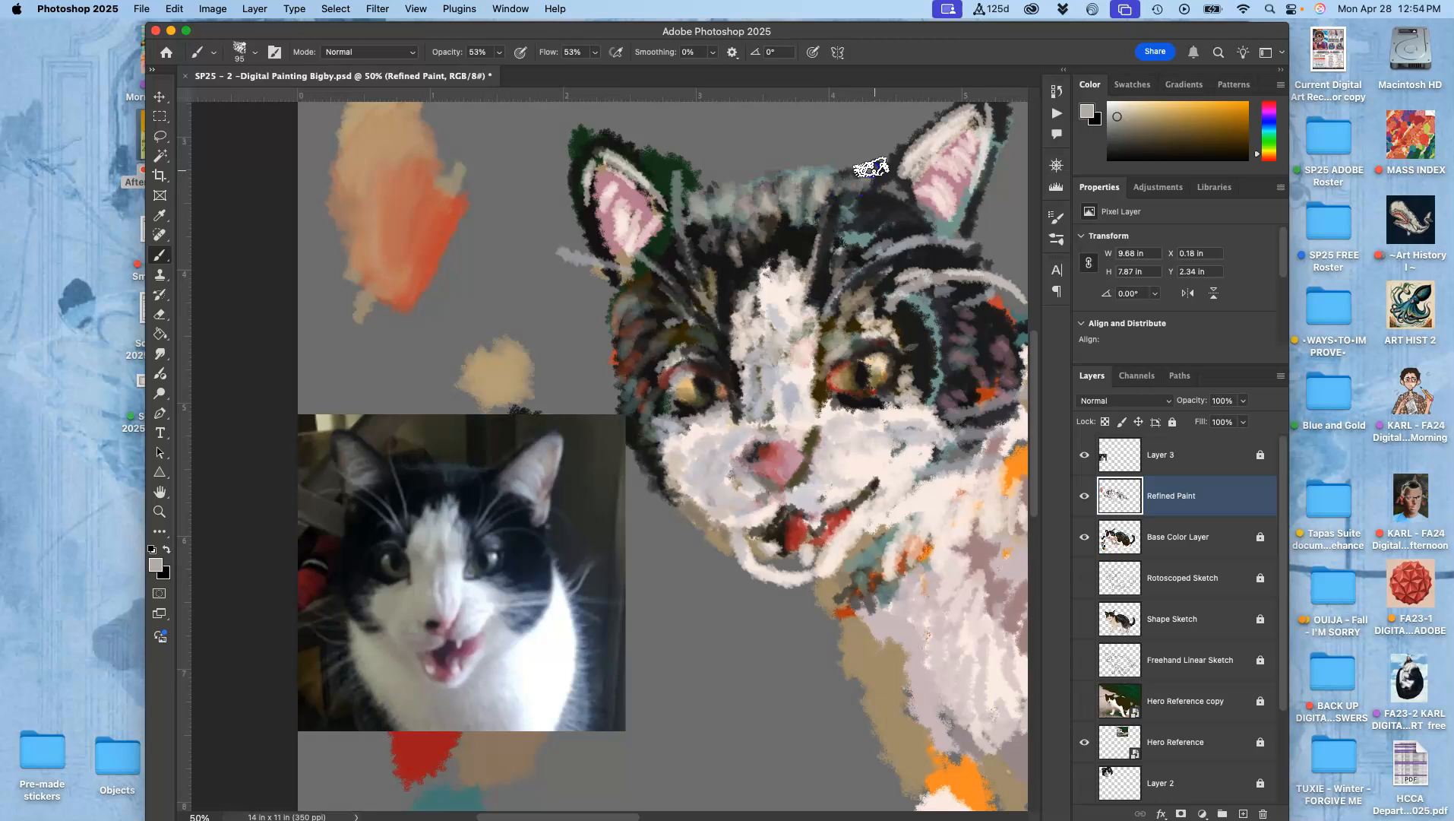
alt+click(821, 244)
drag(791, 239, 761, 241)
Step: Reshape the upper tip of the white blaze with sampled off-white, muted mauve and near-black strokes
alt+click(764, 281)
click(764, 263)
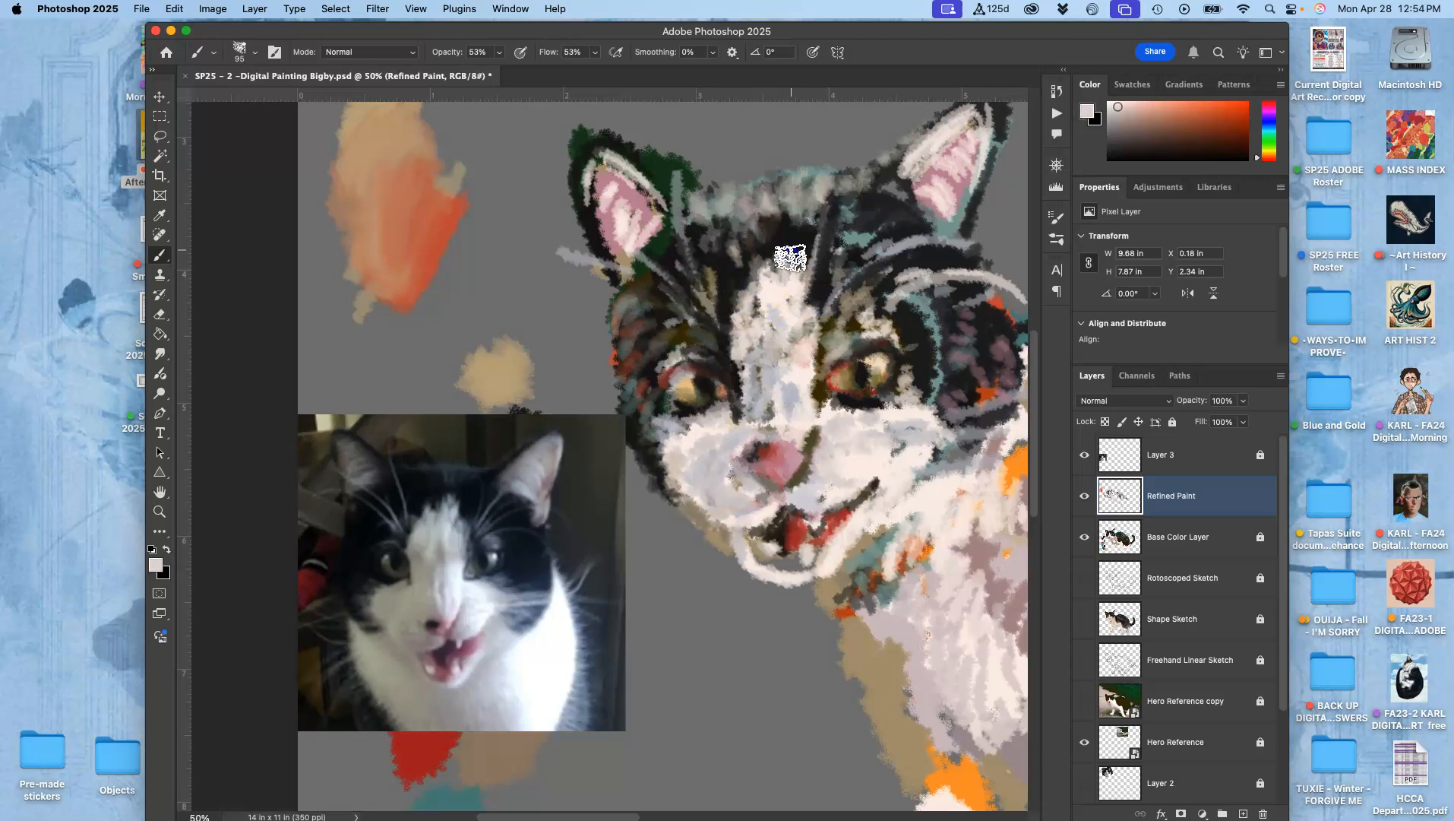
alt+click(967, 336)
click(803, 268)
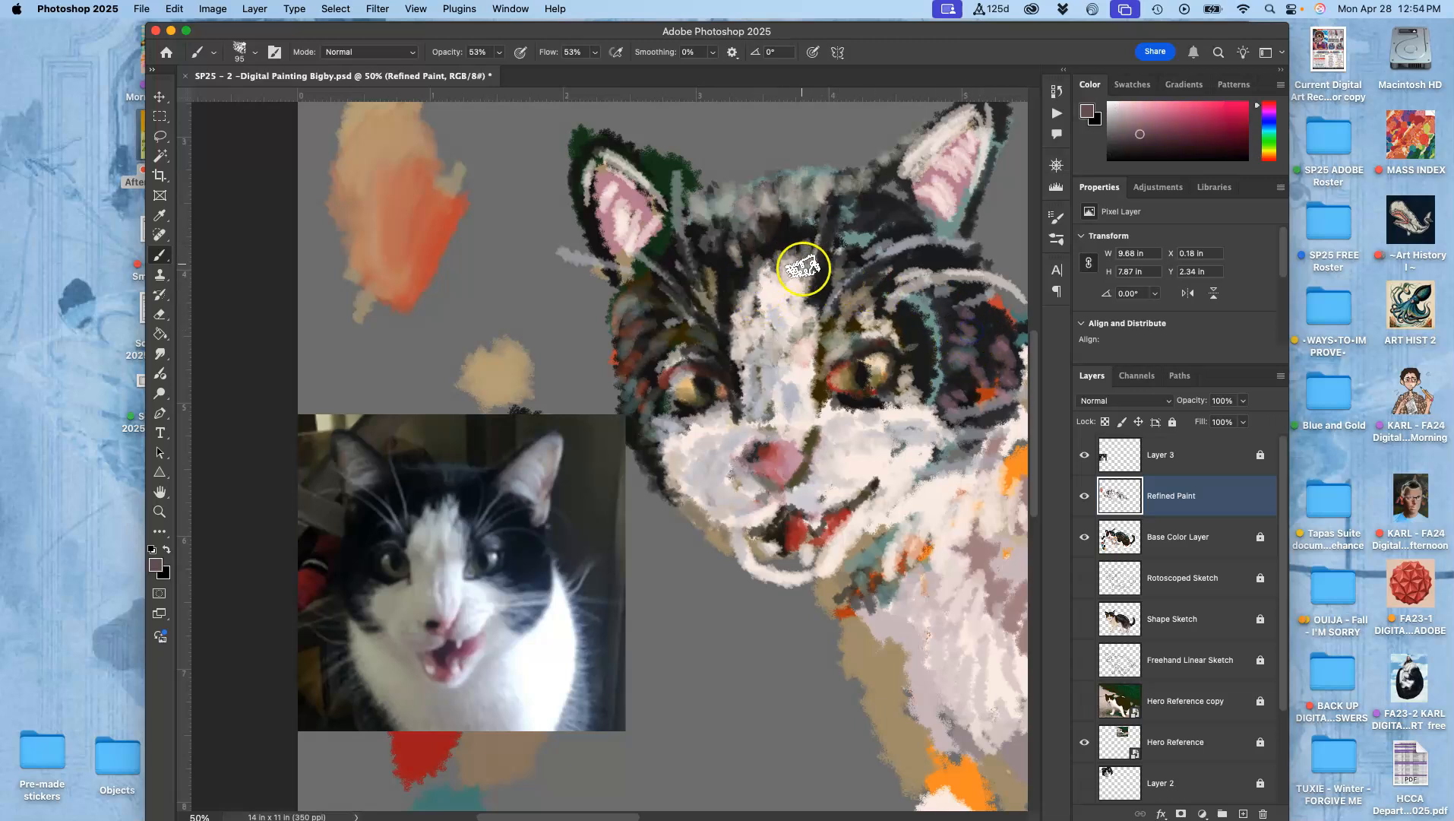
alt+click(746, 266)
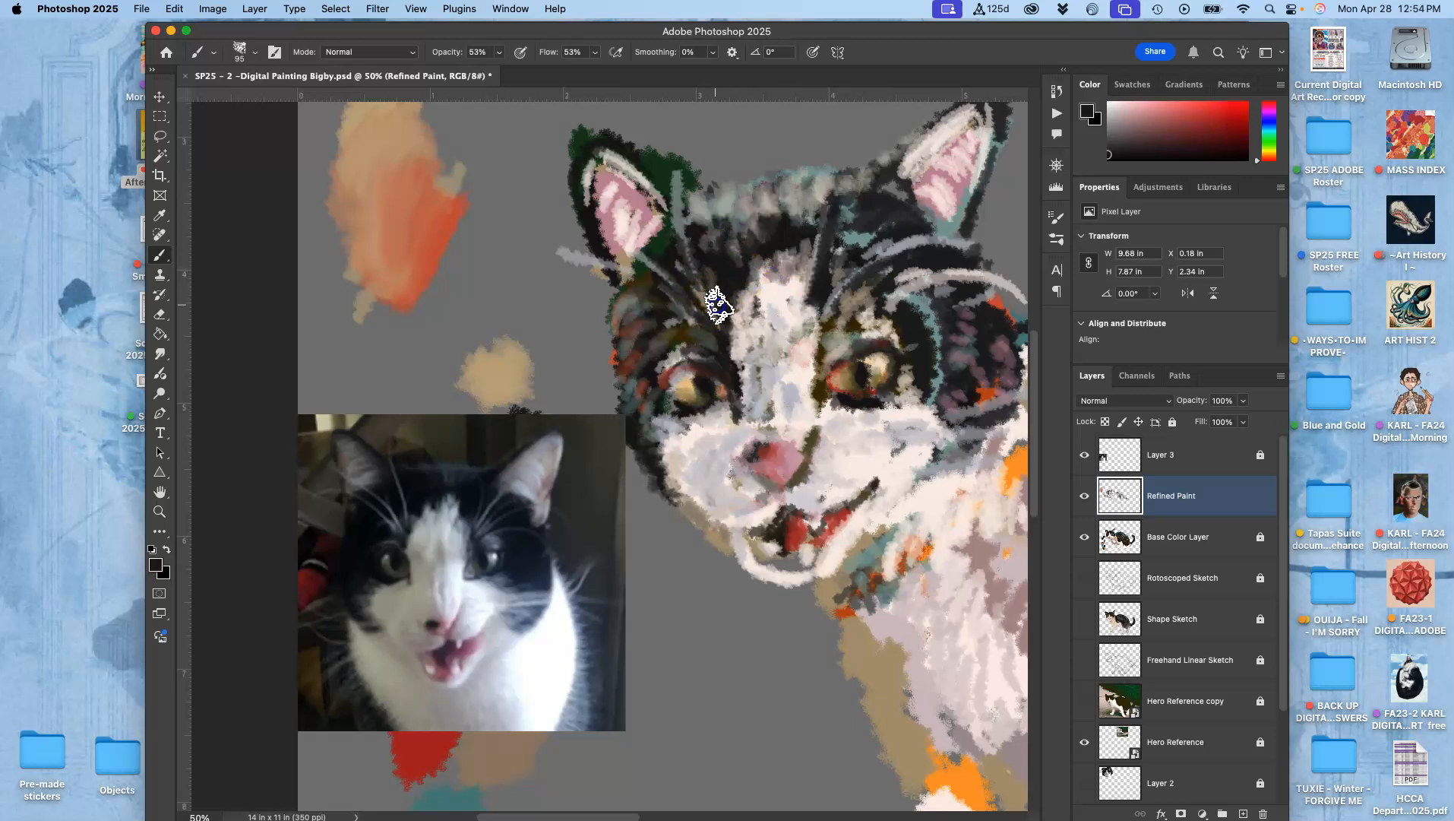
Step: Sample a dark green from beside the left-hand eye and brush it into the forehead above the right-hand eye
alt+click(666, 401)
alt+click(668, 405)
mouse_move(863, 279)
mouse_down()
mouse_move(886, 235)
mouse_move(800, 246)
mouse_up()
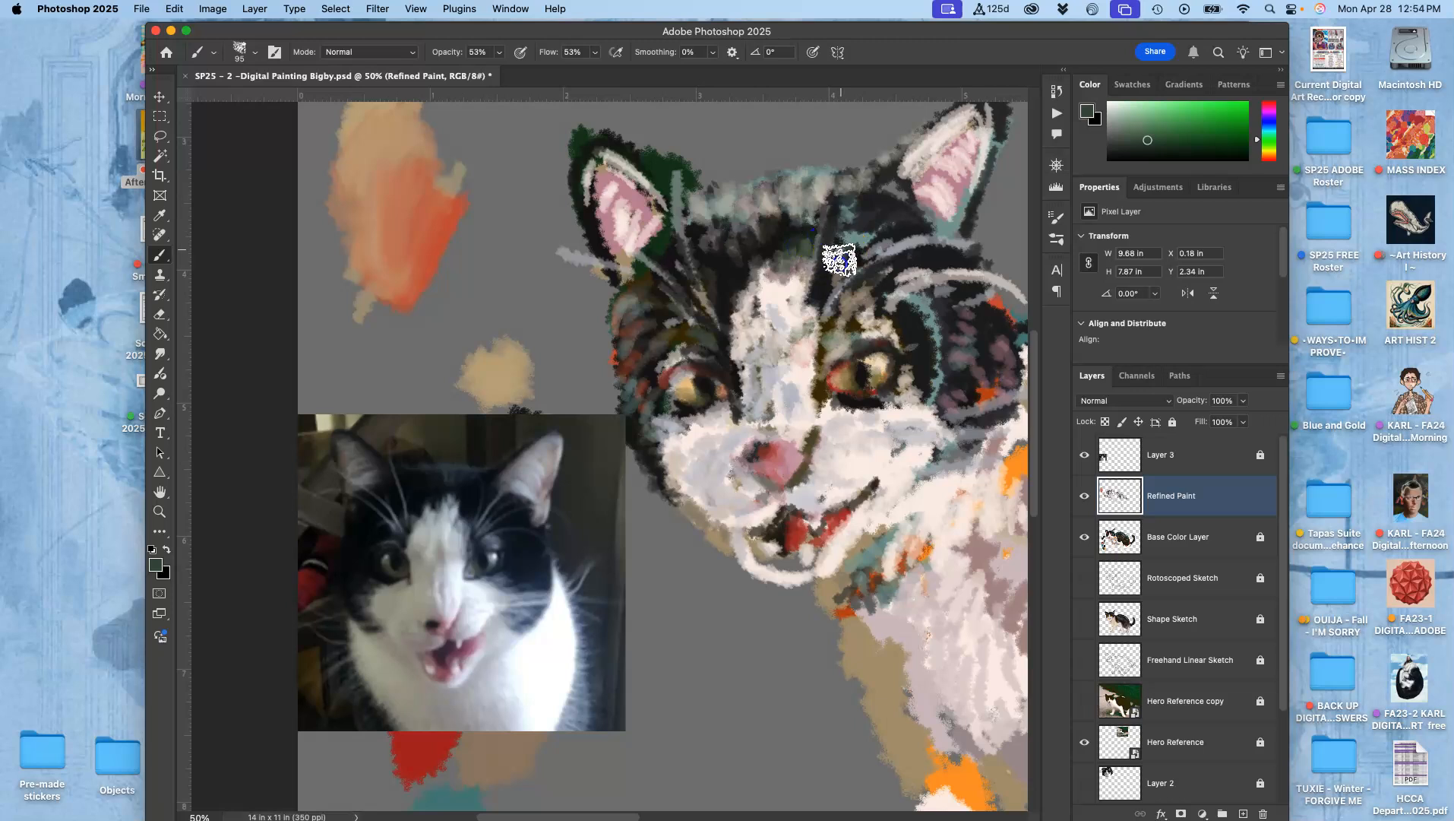
Step: Shift the brush color to a dark, more saturated blue and brush accents into the forehead and left-hand ear
click(1266, 126)
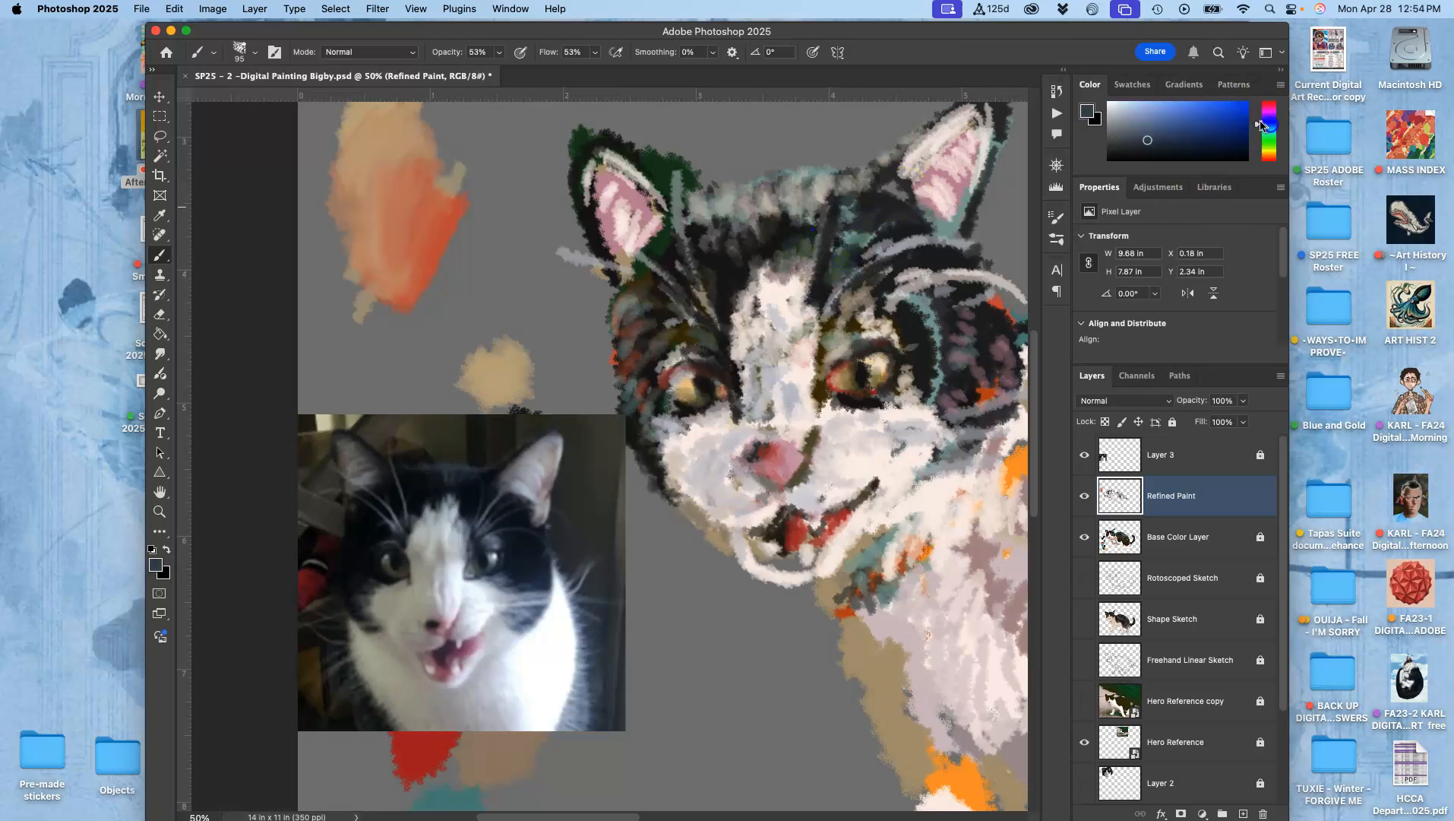
mouse_move(811, 243)
mouse_down()
mouse_move(720, 259)
mouse_move(766, 221)
mouse_move(712, 243)
mouse_move(734, 350)
mouse_move(689, 334)
mouse_move(655, 444)
mouse_up()
mouse_move(659, 360)
mouse_down()
mouse_move(598, 179)
mouse_move(587, 198)
mouse_move(605, 264)
mouse_move(587, 201)
mouse_move(606, 250)
mouse_move(644, 161)
mouse_move(709, 203)
mouse_move(642, 160)
mouse_up()
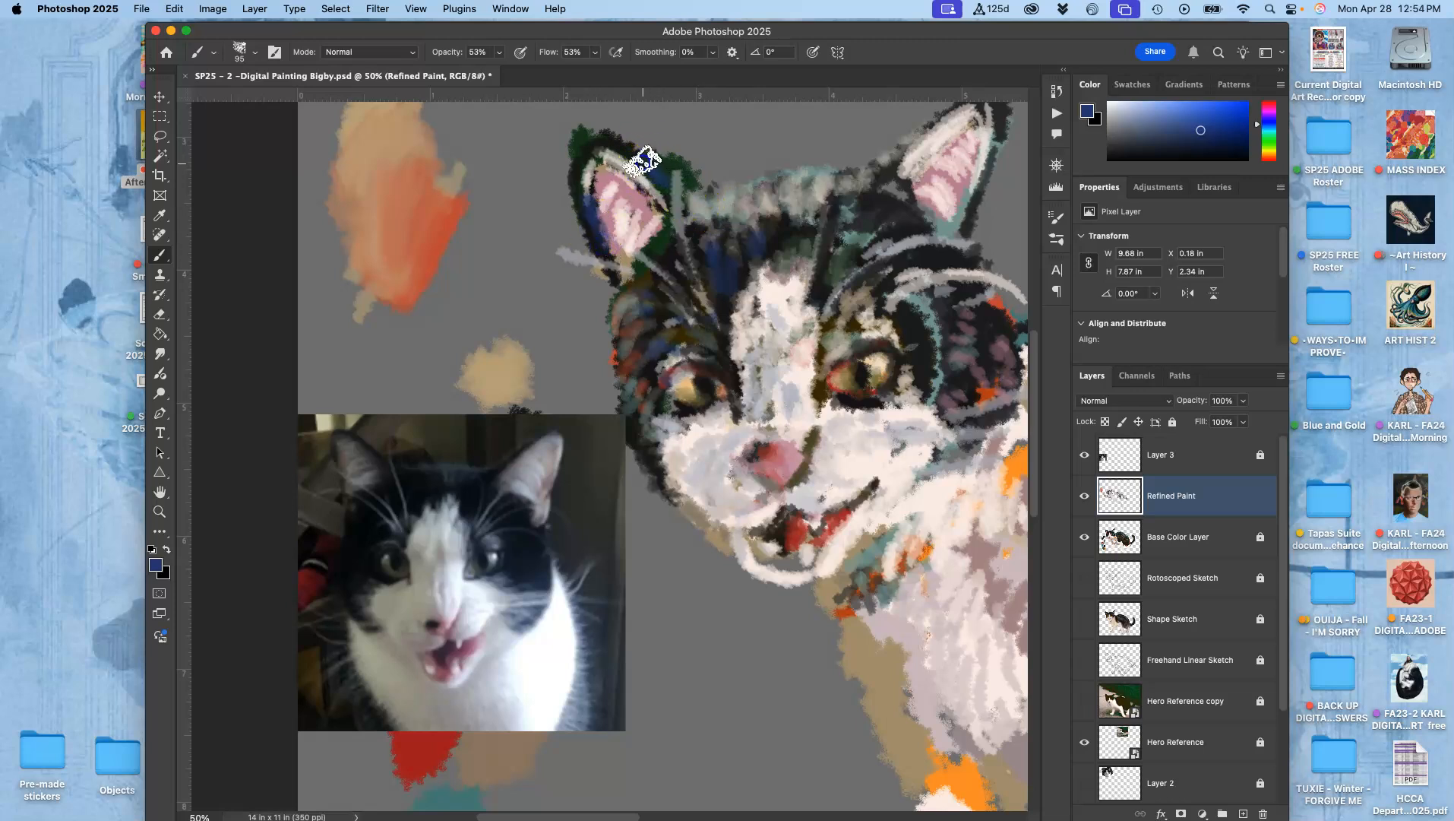
Step: Sample near-black and dark green-gray from around the left-hand ear and brush shadows along its inner edge and base
alt+click(628, 154)
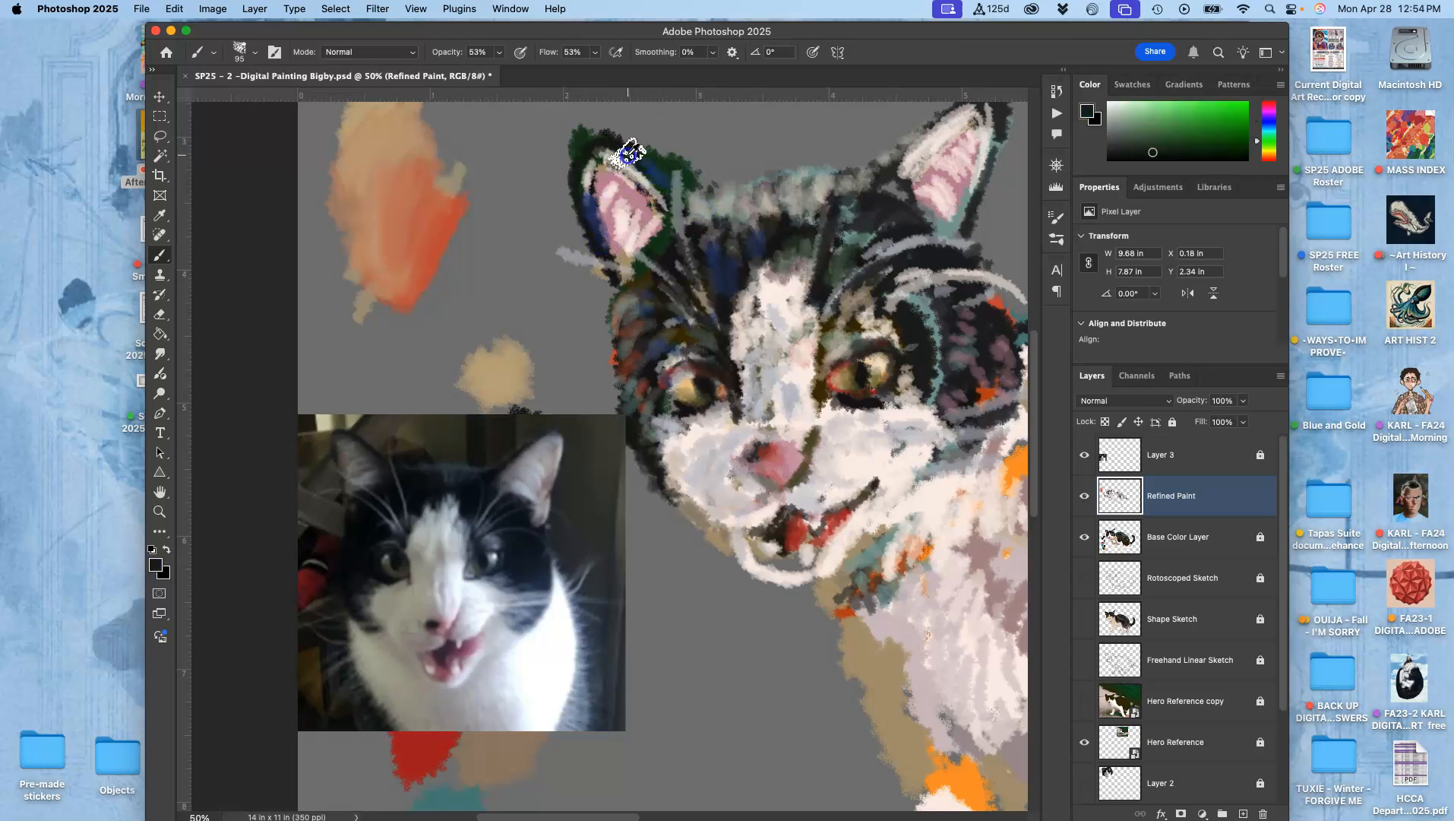
alt+click(664, 175)
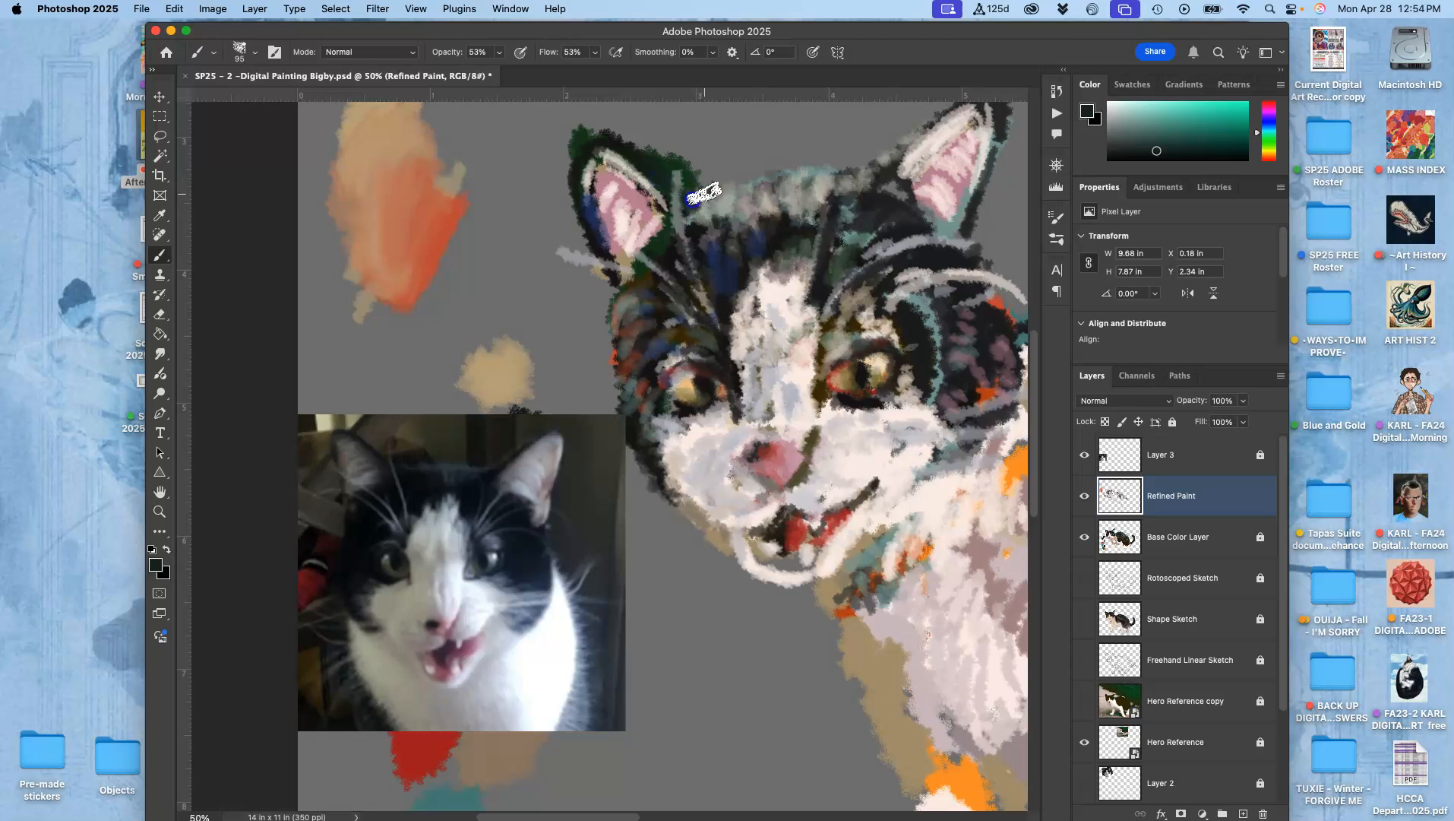
alt+click(695, 259)
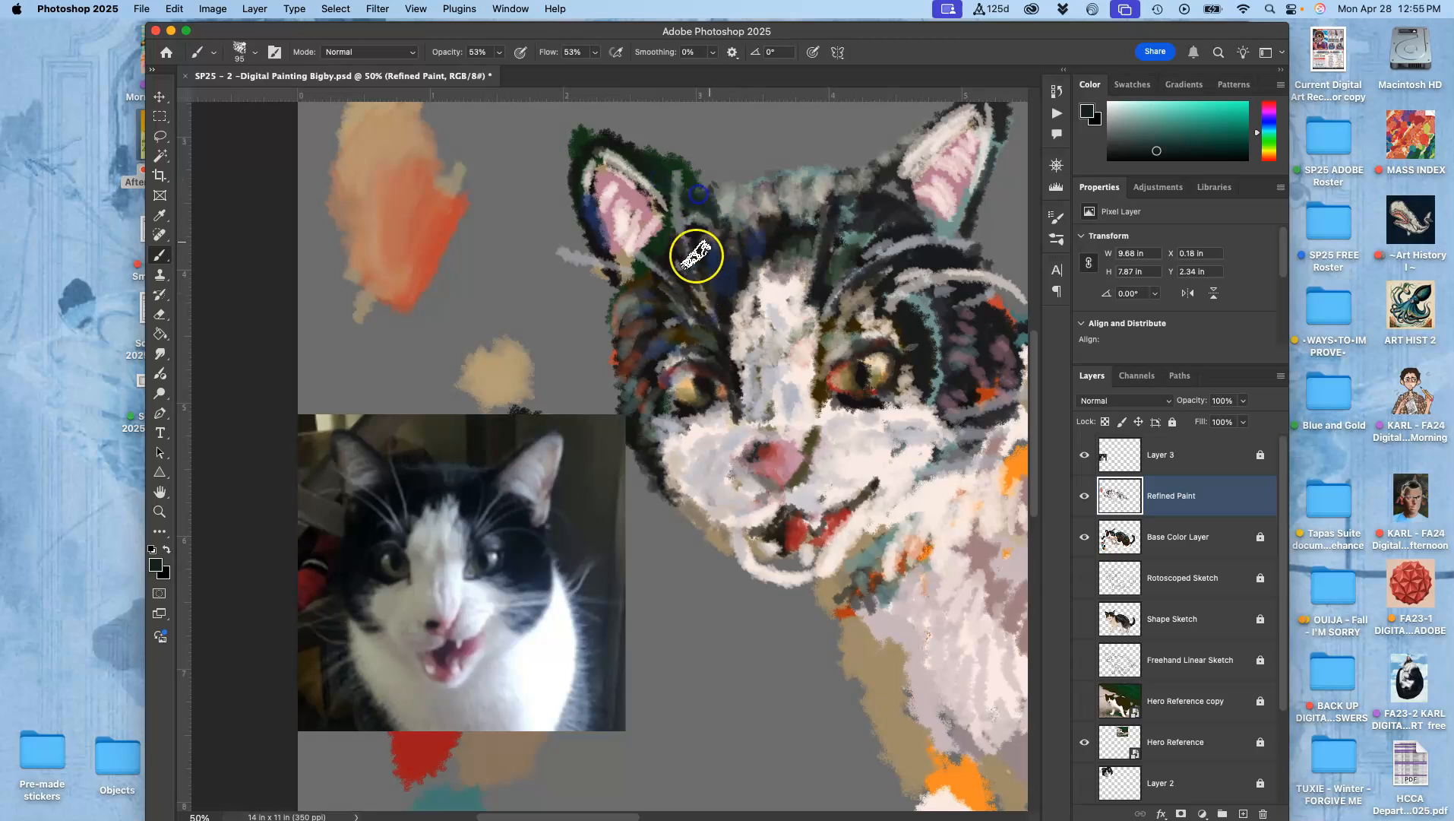
mouse_move(667, 248)
mouse_down()
mouse_move(695, 221)
mouse_move(676, 368)
mouse_move(639, 221)
mouse_move(602, 149)
mouse_move(580, 181)
mouse_move(603, 282)
mouse_move(689, 261)
mouse_move(649, 180)
mouse_move(659, 245)
mouse_move(687, 265)
mouse_move(636, 199)
mouse_move(662, 226)
mouse_move(637, 201)
mouse_up()
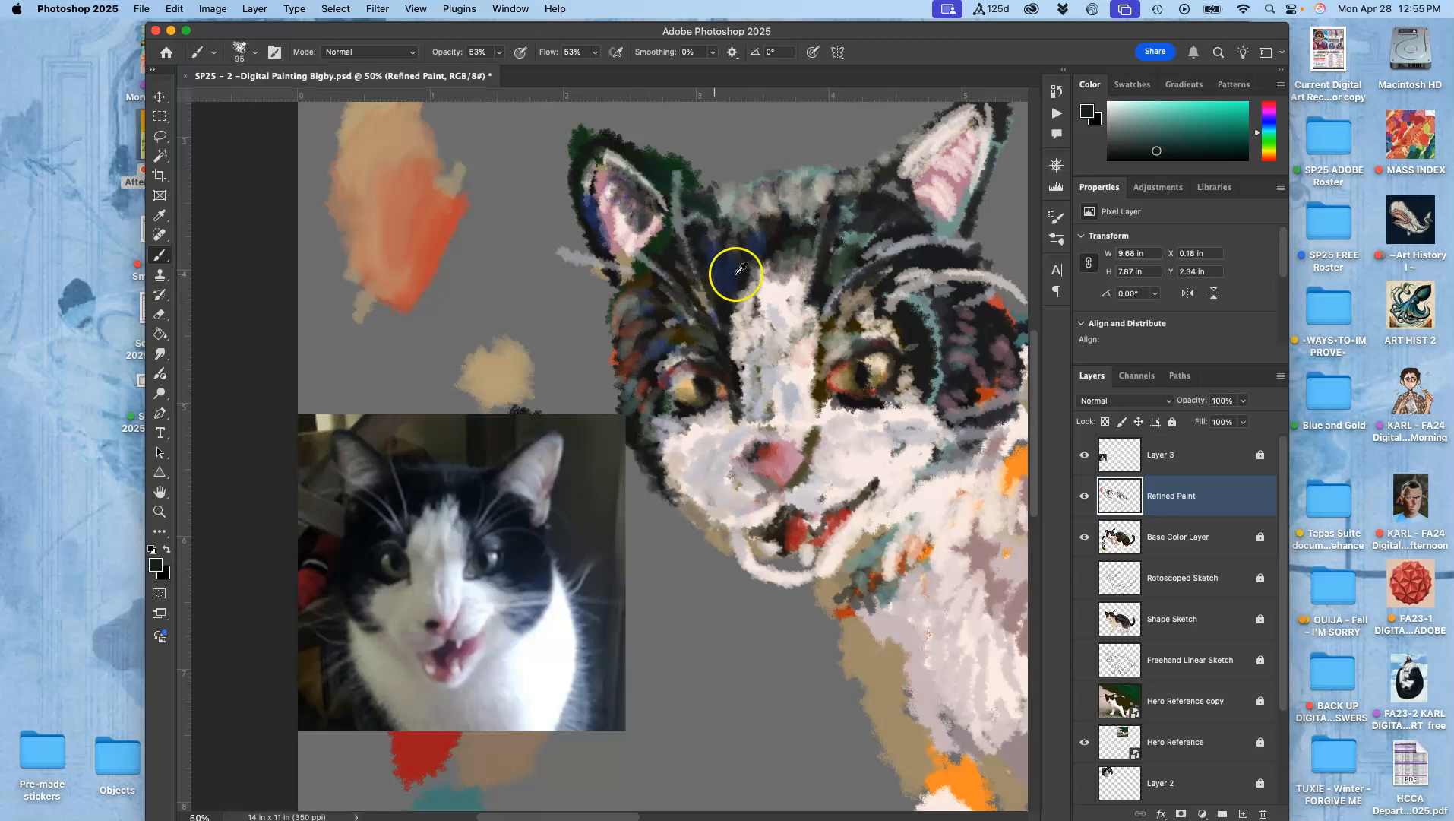
Step: Brush sampled pale off-white inside both ears and add sampled dark gray strokes within the right-hand ear
mouse_move(754, 281)
mouse_down()
mouse_move(666, 239)
mouse_move(645, 201)
mouse_move(603, 197)
mouse_move(619, 185)
mouse_move(647, 243)
mouse_move(638, 304)
mouse_move(777, 260)
mouse_move(817, 281)
mouse_move(916, 234)
mouse_move(947, 193)
mouse_move(949, 131)
mouse_move(931, 194)
mouse_move(970, 149)
mouse_move(917, 260)
mouse_move(927, 225)
mouse_move(862, 291)
mouse_move(848, 346)
mouse_move(896, 323)
mouse_move(918, 332)
mouse_move(882, 325)
mouse_move(848, 342)
mouse_move(942, 303)
mouse_move(968, 270)
mouse_move(888, 272)
mouse_move(857, 304)
mouse_move(977, 262)
mouse_move(683, 329)
mouse_move(651, 359)
mouse_move(663, 259)
mouse_move(662, 314)
mouse_move(634, 329)
mouse_move(693, 349)
mouse_move(704, 380)
mouse_move(679, 321)
mouse_move(644, 291)
mouse_move(679, 342)
mouse_move(623, 343)
mouse_move(599, 324)
mouse_move(624, 311)
mouse_move(632, 395)
mouse_move(612, 439)
mouse_move(624, 404)
mouse_move(756, 453)
mouse_move(710, 466)
mouse_up()
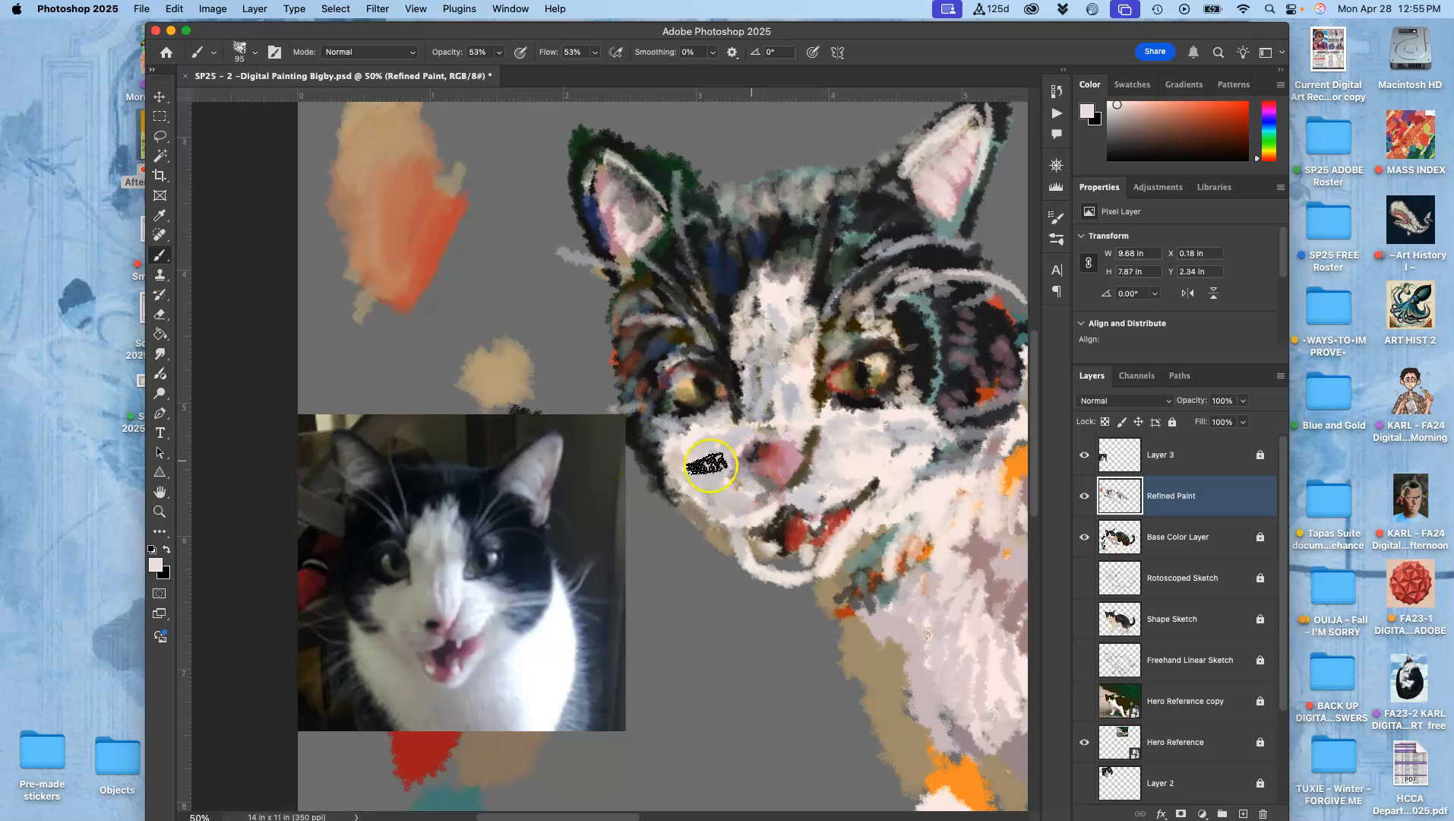
mouse_move(672, 183)
mouse_down()
mouse_move(665, 162)
mouse_move(634, 243)
mouse_up()
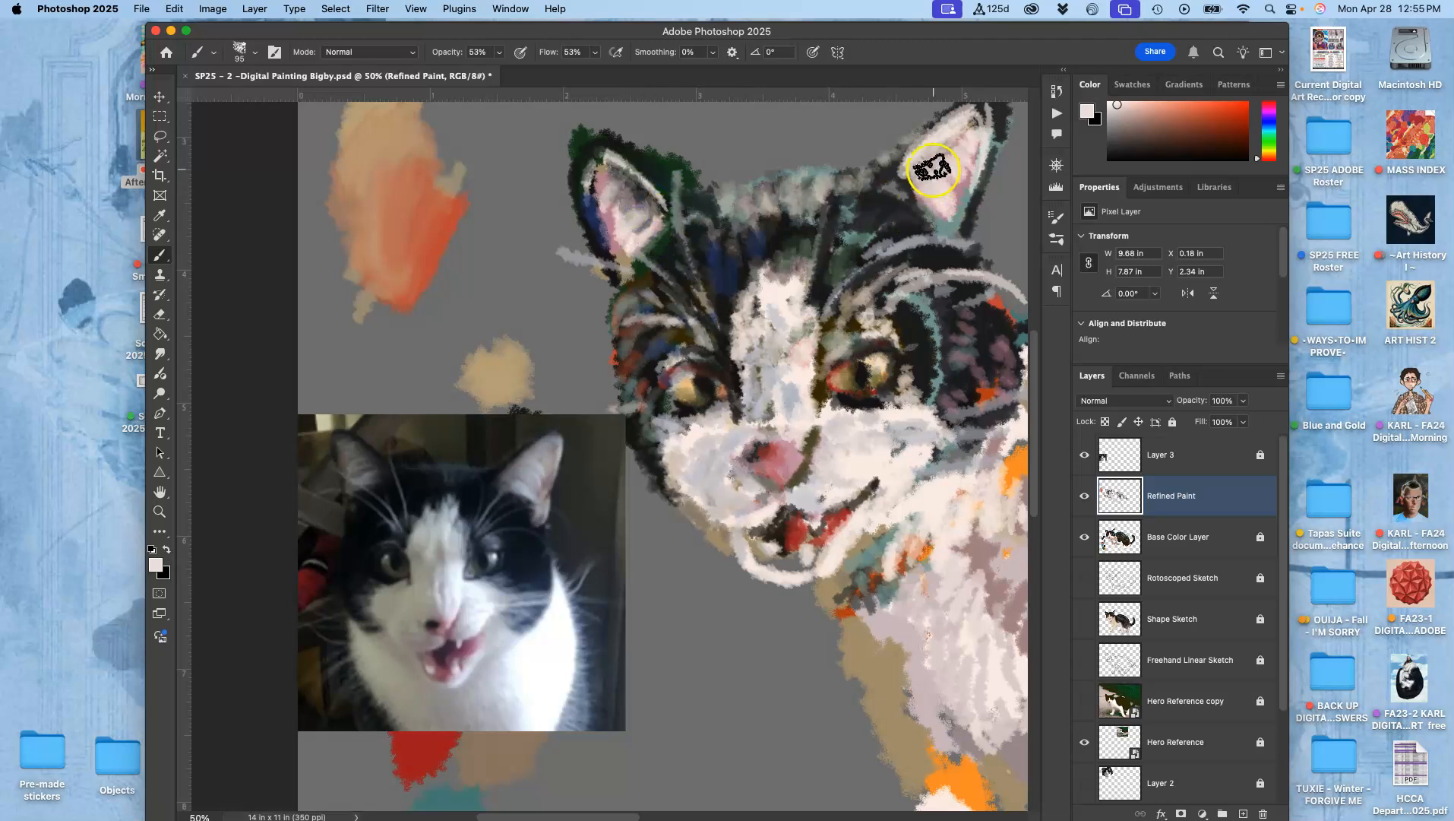
drag(942, 192, 956, 193)
alt+click(981, 111)
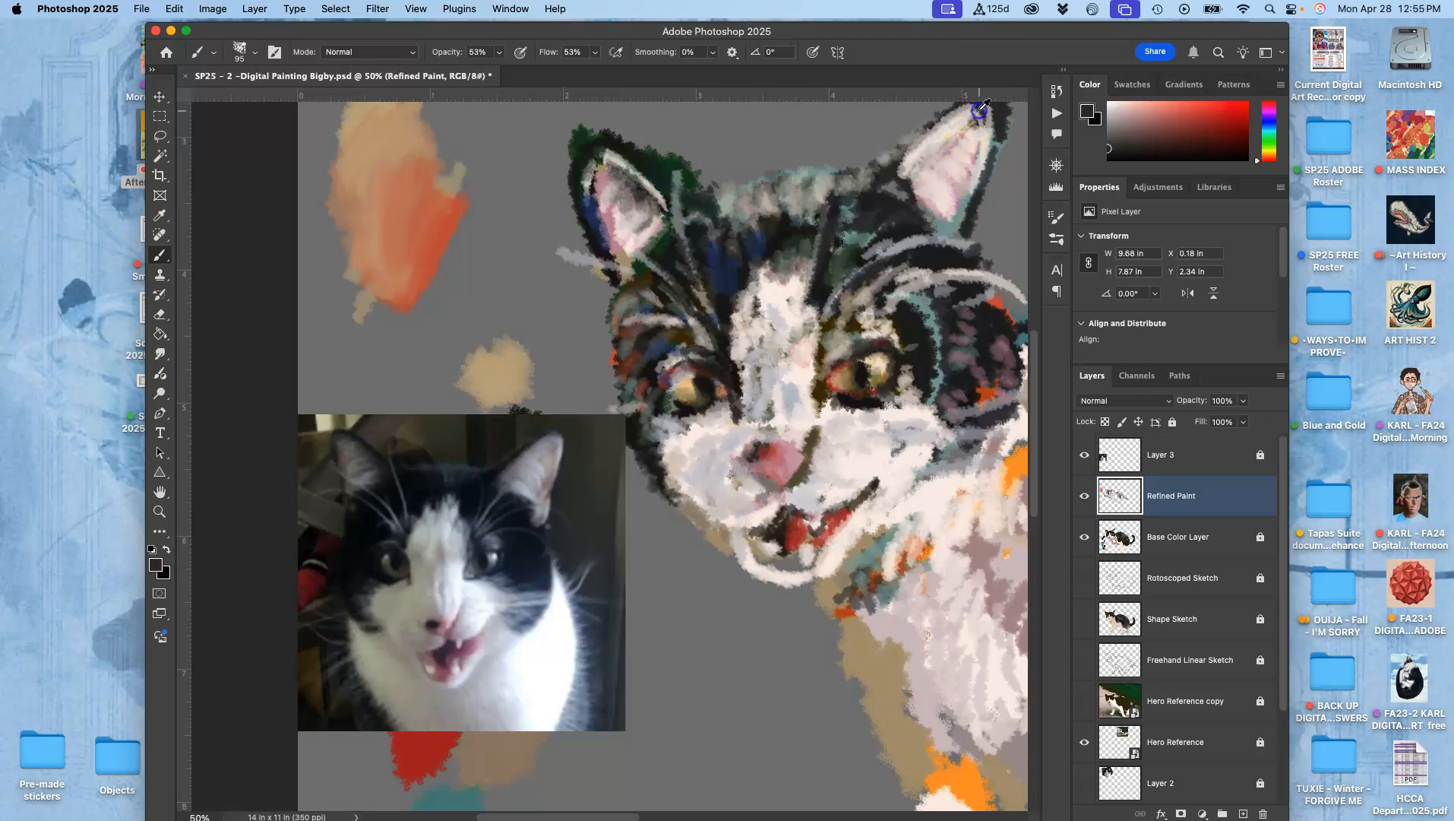
drag(977, 138, 967, 168)
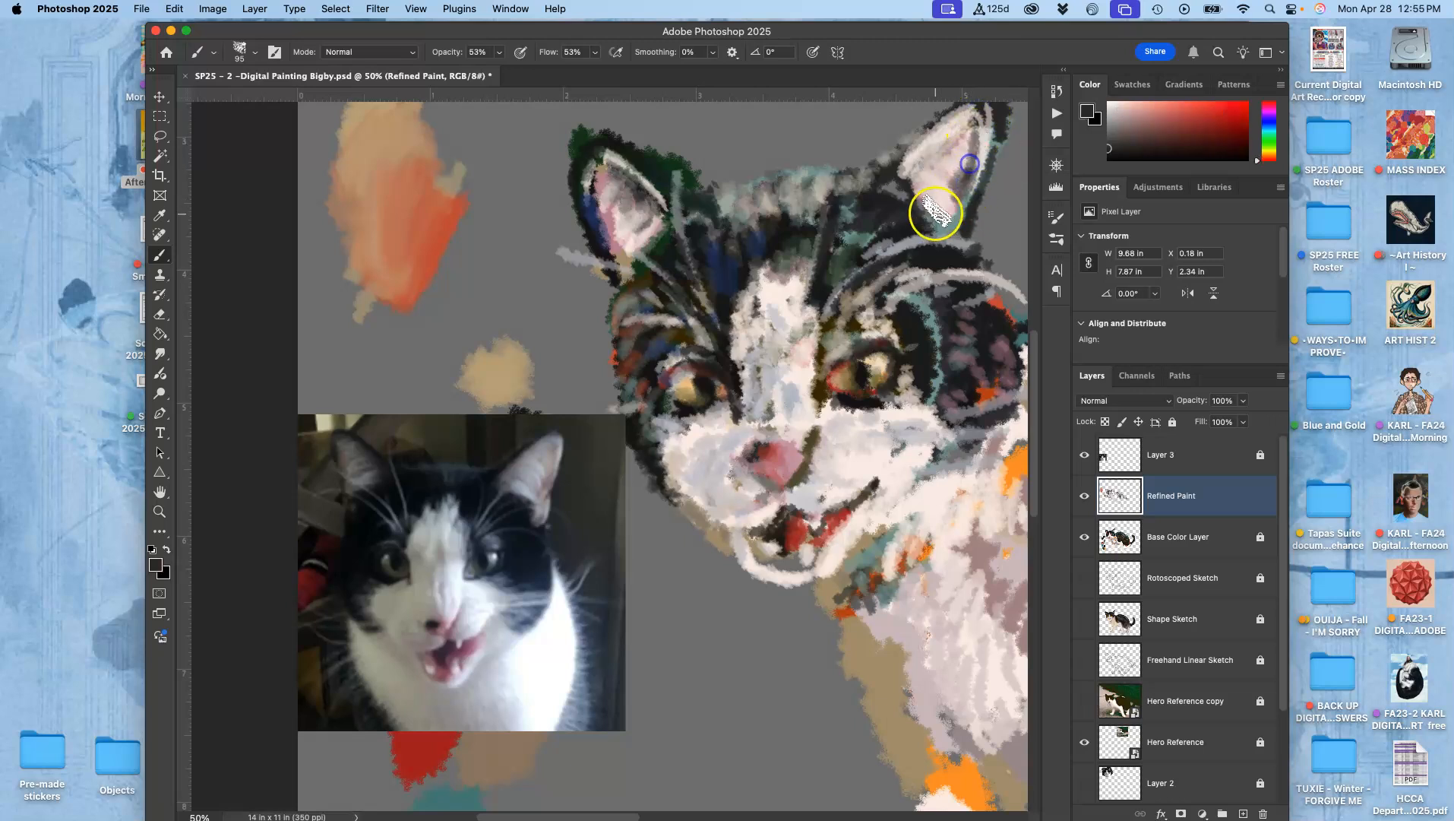